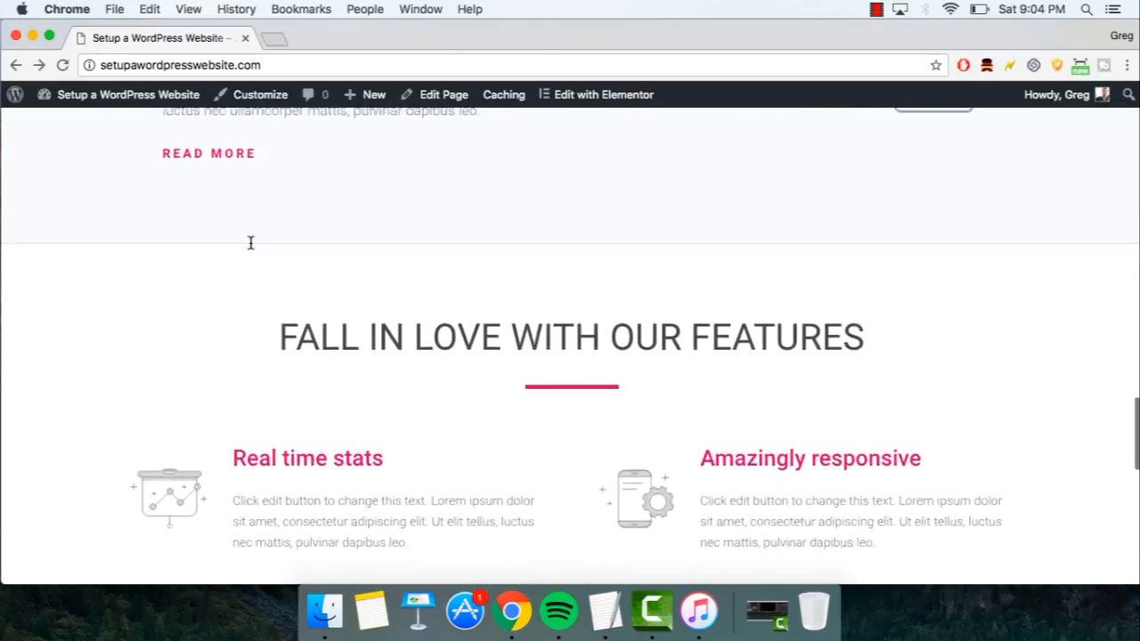
# - Scroll back up through the live site's front page
pyautogui.scroll(8, 280, 409)
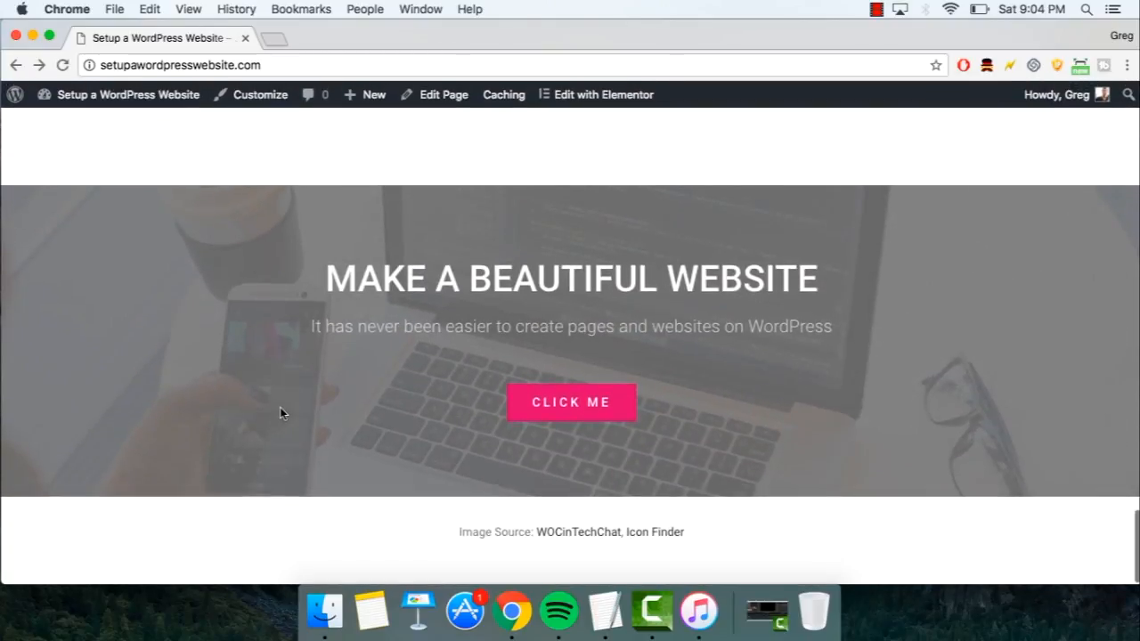
pyautogui.scroll(3, 280, 412)
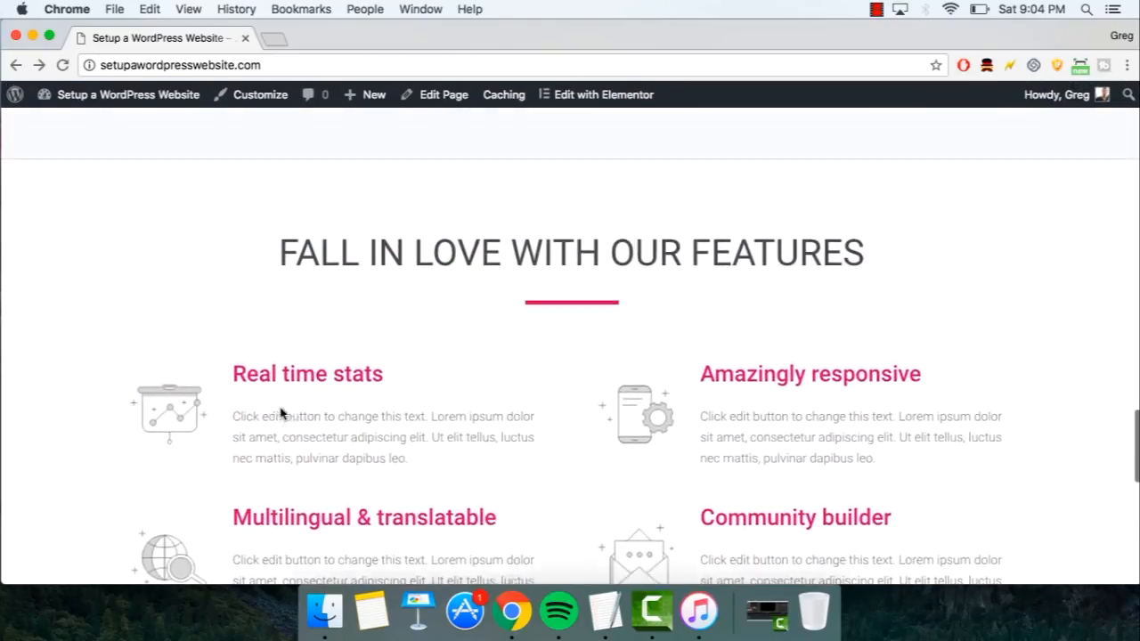
pyautogui.scroll(15, 280, 412)
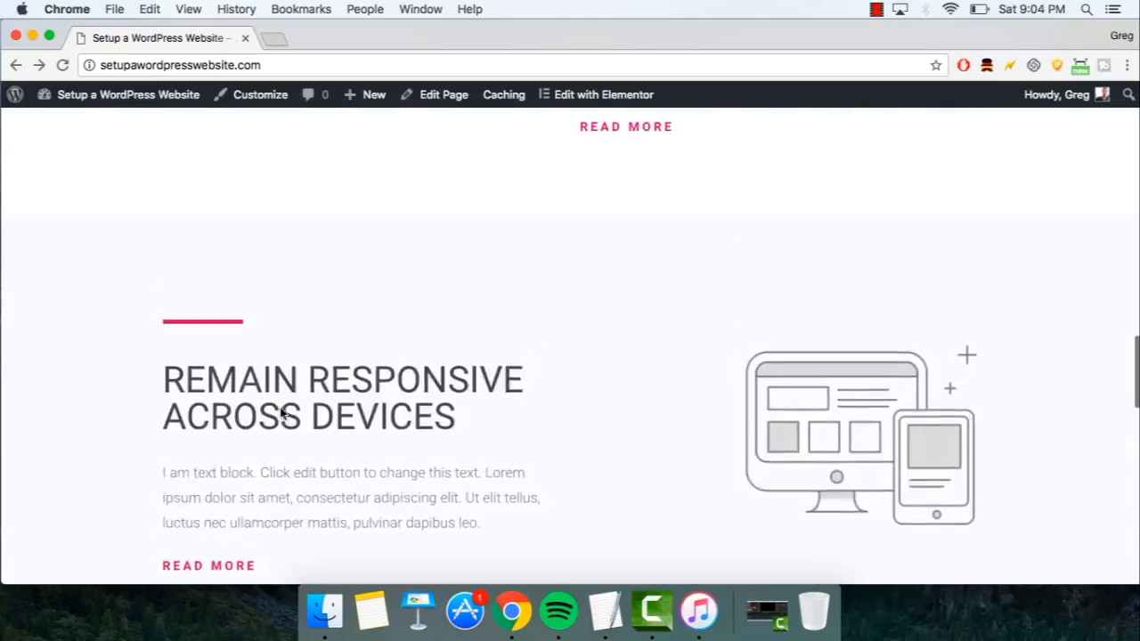
pyautogui.scroll(3, 280, 412)
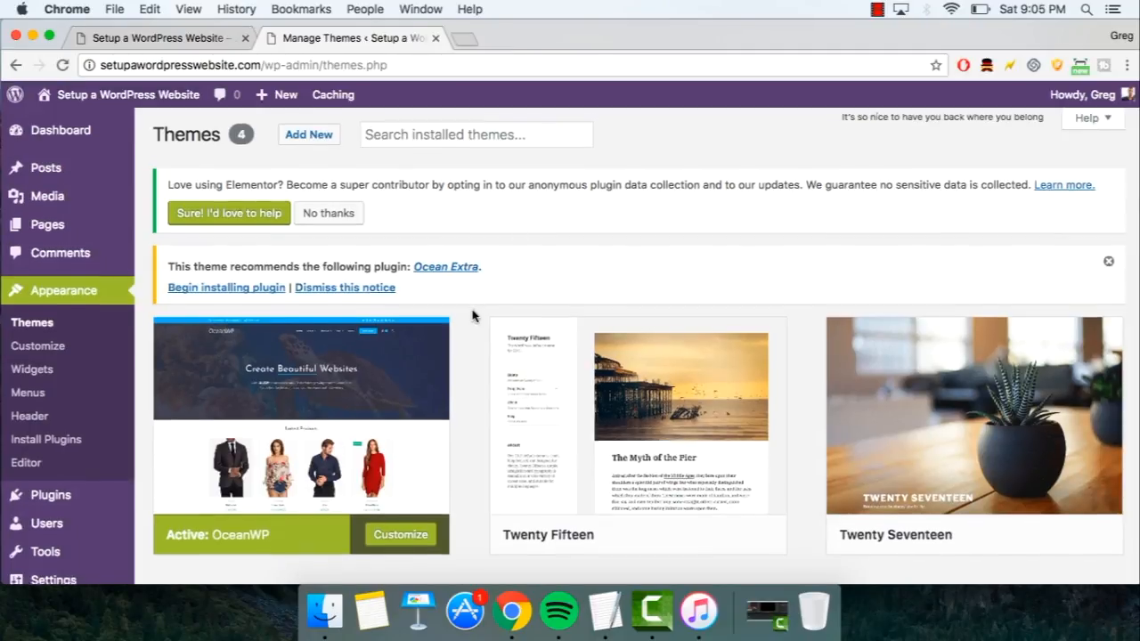
# - Look over the Themes page, then start Pages > Add New in a third WordPress tab
pyautogui.scroll(-3, 475, 312)
pyautogui.moveTo(309, 268)
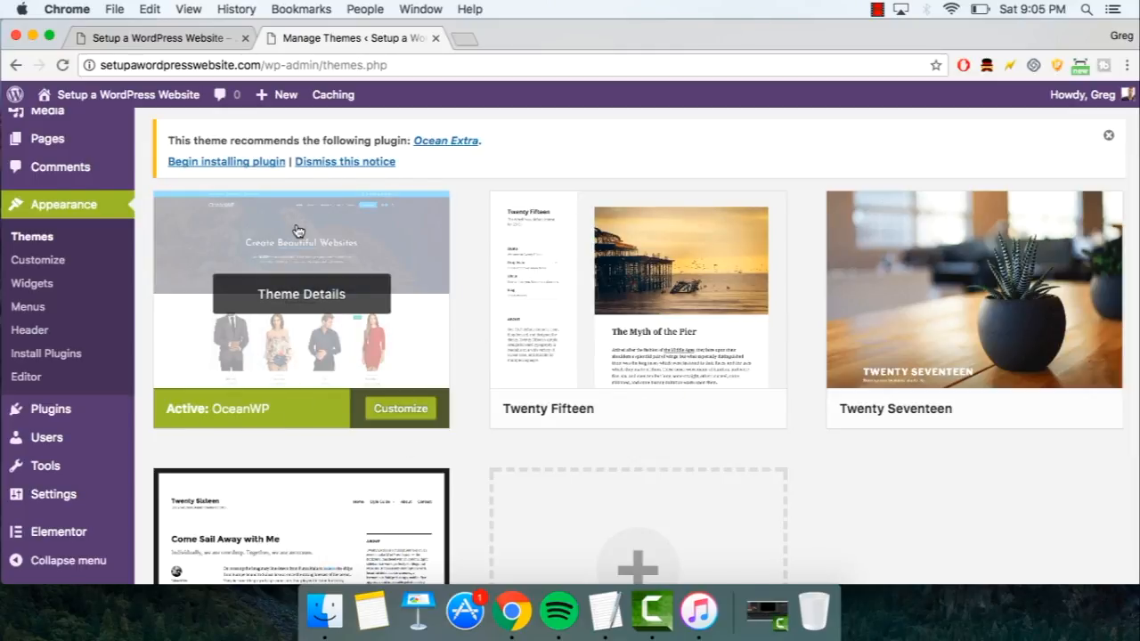
pyautogui.scroll(-5, 122, 297)
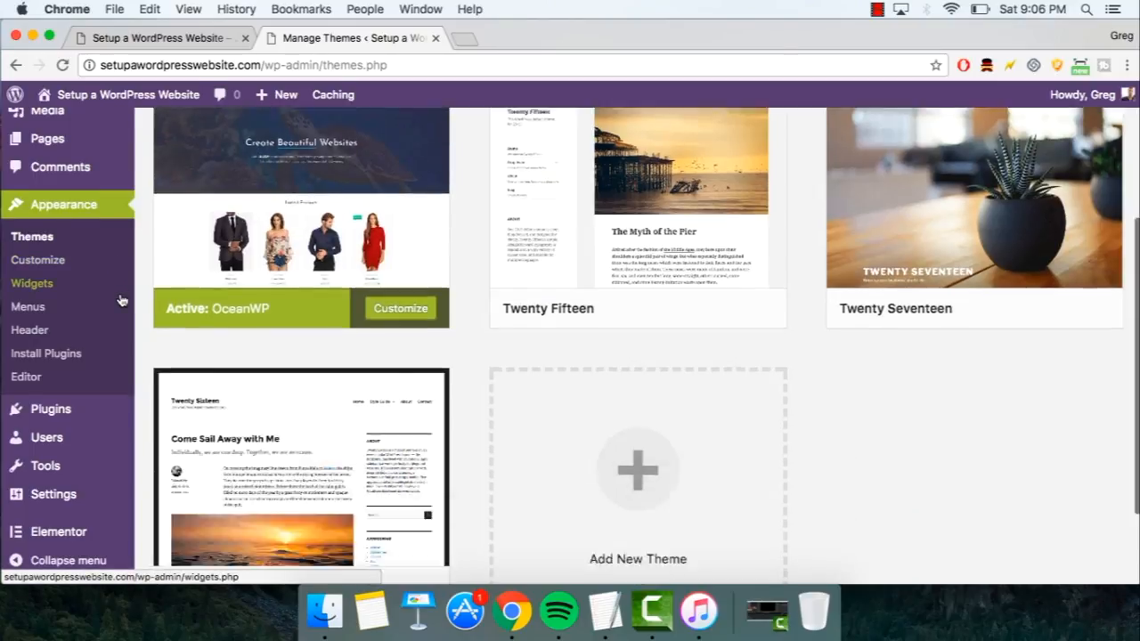
pyautogui.moveTo(109, 403)
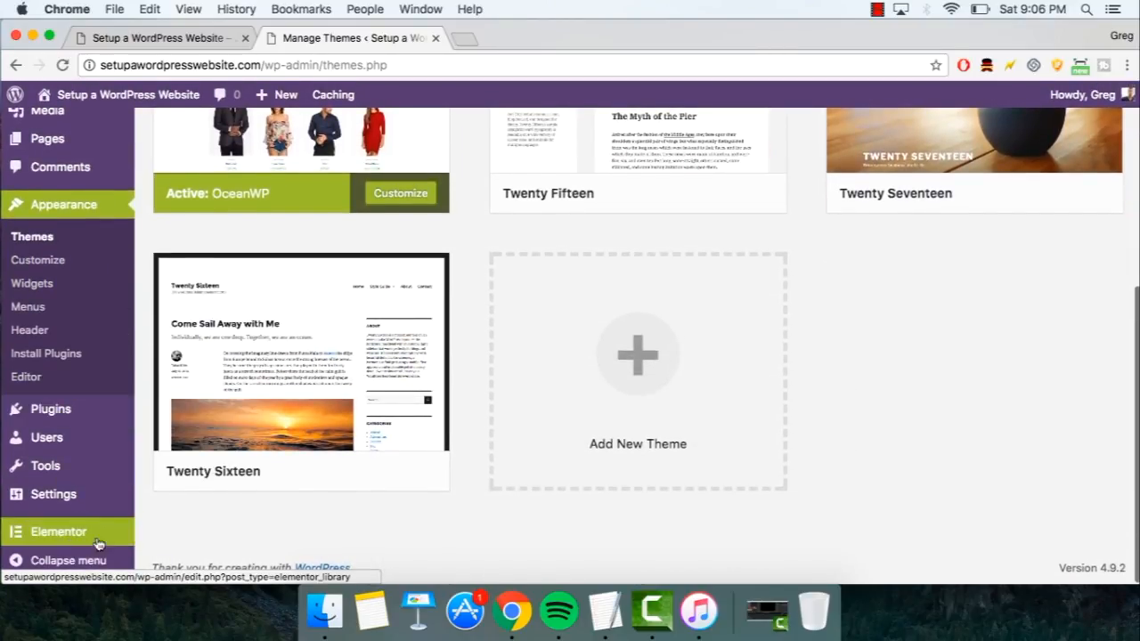
pyautogui.moveTo(80, 533)
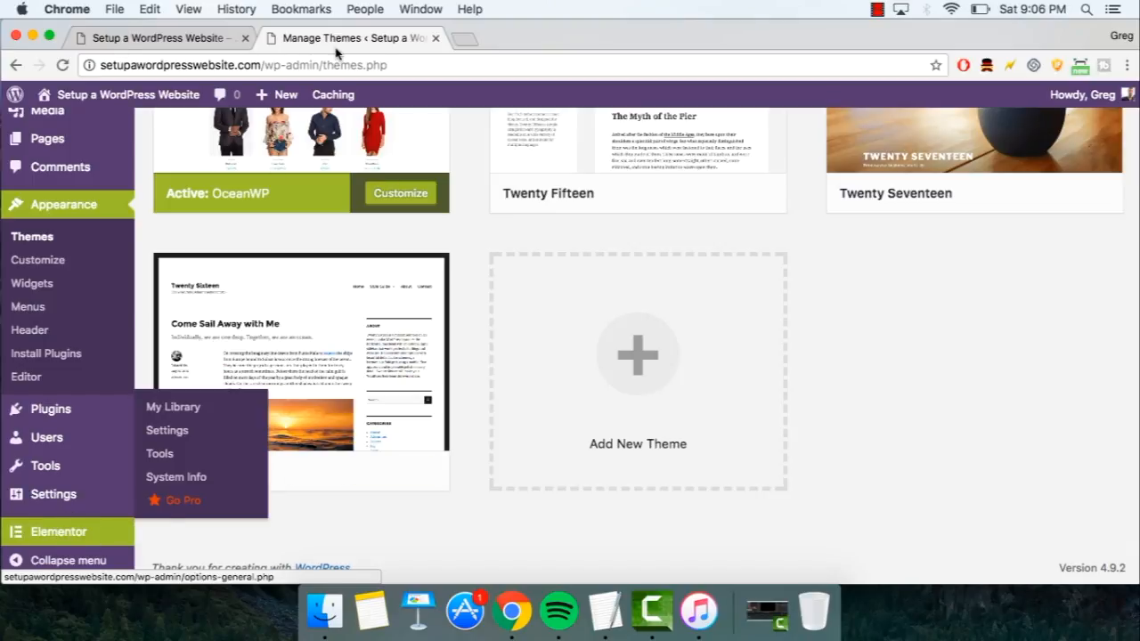
pyautogui.click(465, 39)
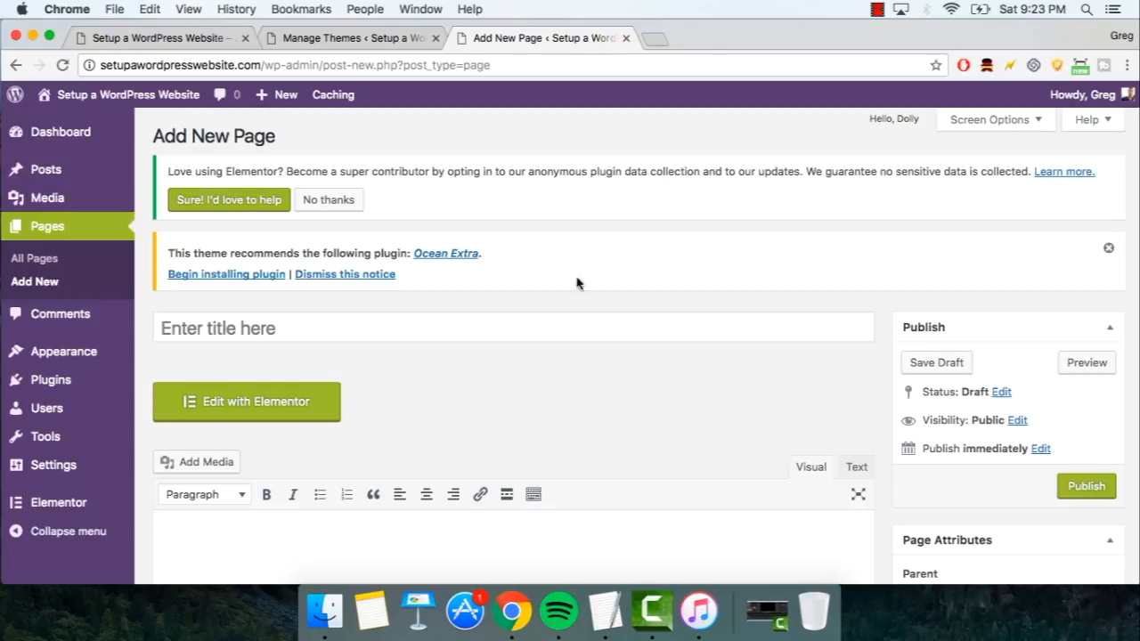
# - Give the new page the title 'Team' and the body text 'Old fashioned way'
pyautogui.click(443, 331)
pyautogui.write('Team')
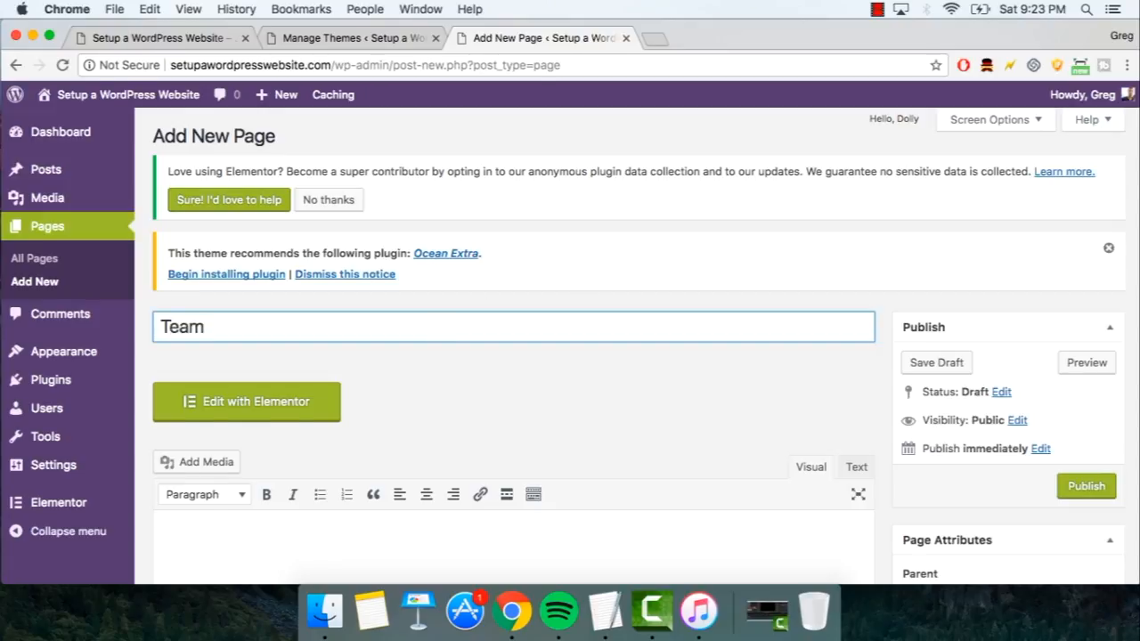
pyautogui.scroll(-2, 418, 448)
pyautogui.click(402, 471)
pyautogui.write('Old fas')
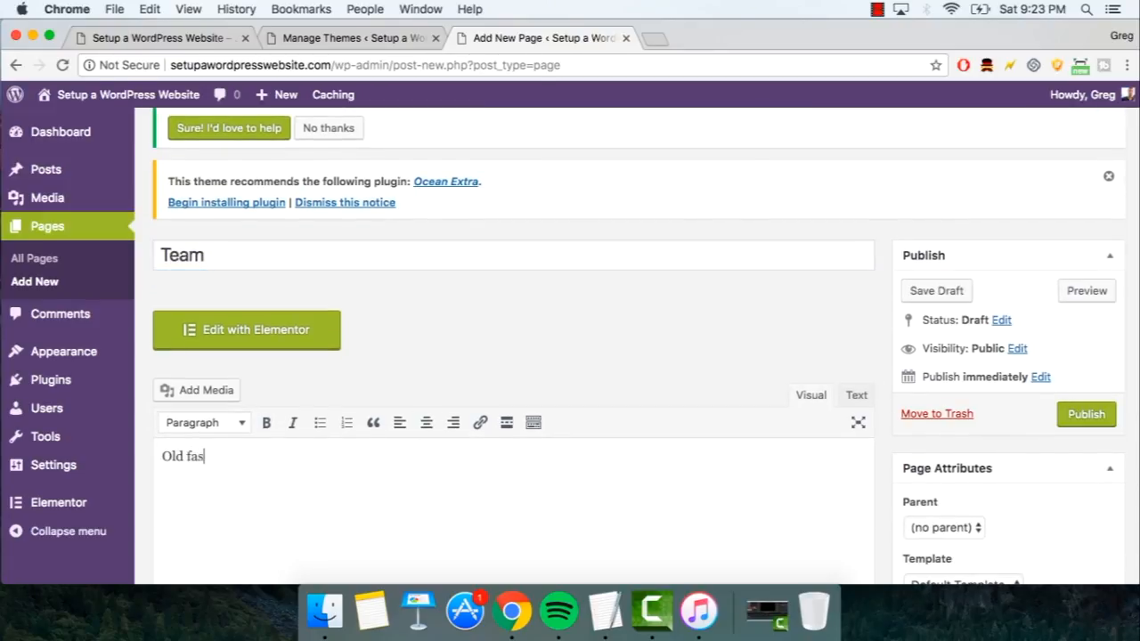
pyautogui.write('hioned way')
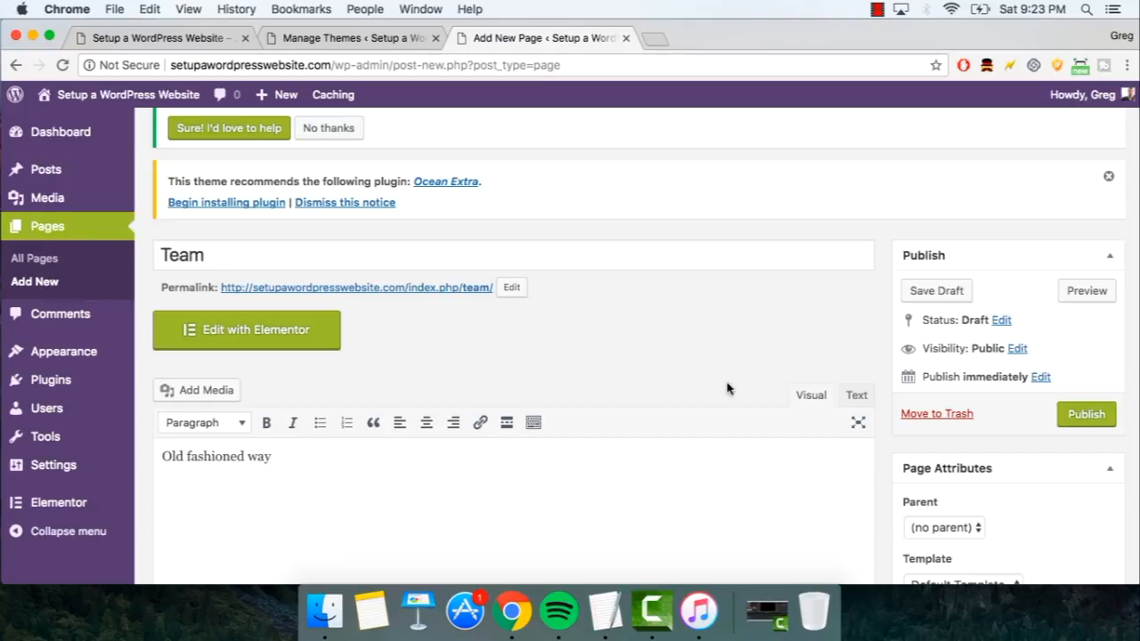
# - Set the page template to Elementor Canvas, publish it, and open it in Elementor
pyautogui.scroll(-4, 795, 355)
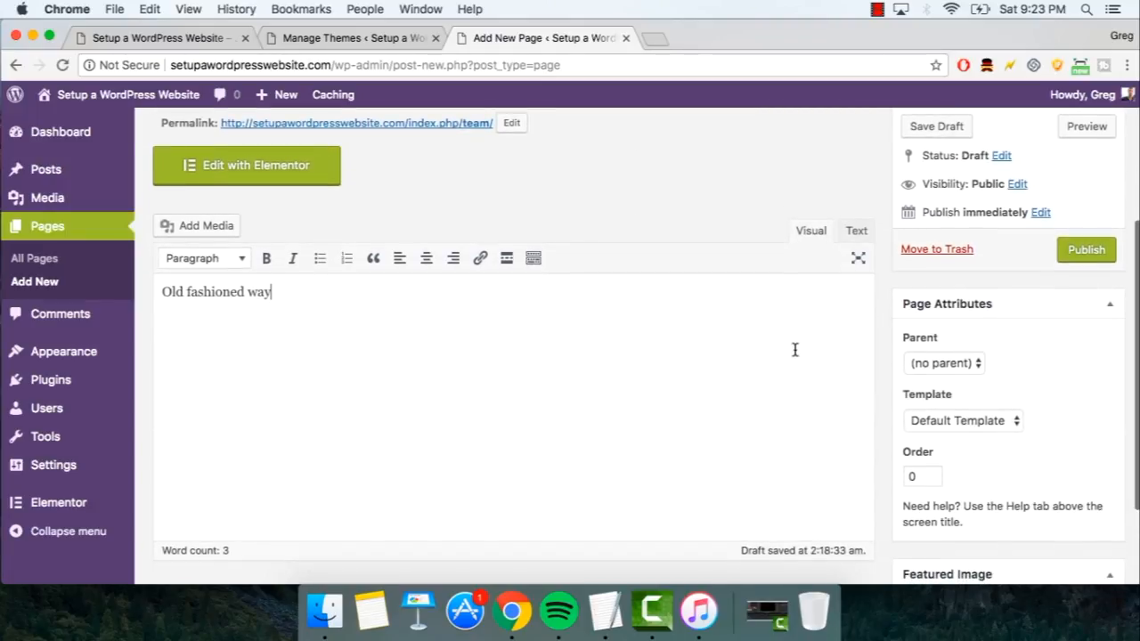
pyautogui.click(938, 420)
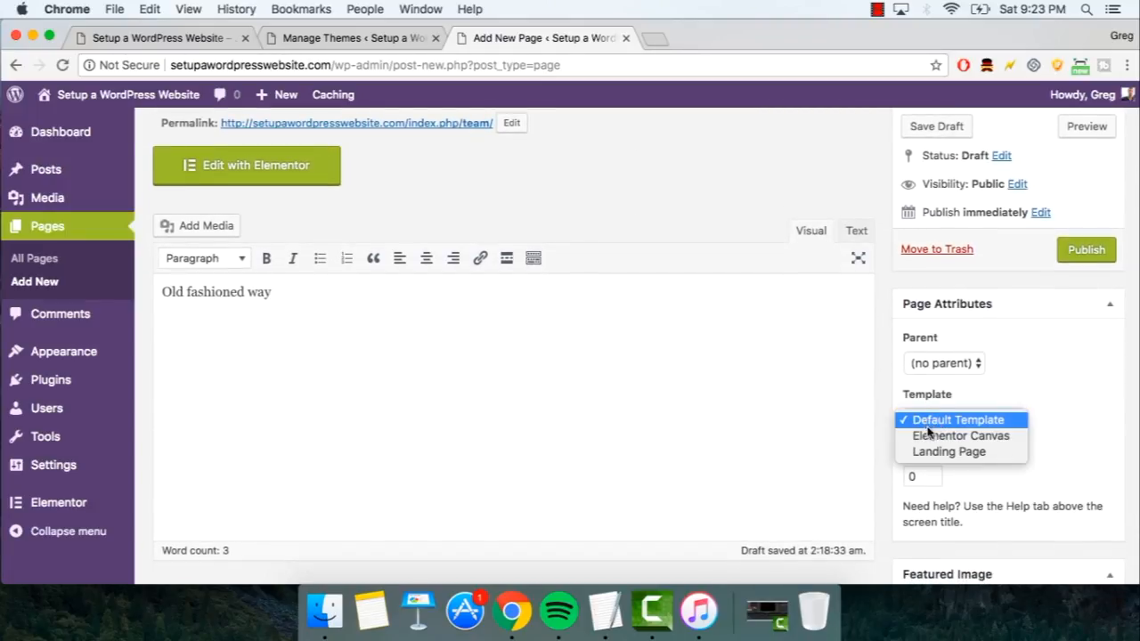
pyautogui.click(936, 437)
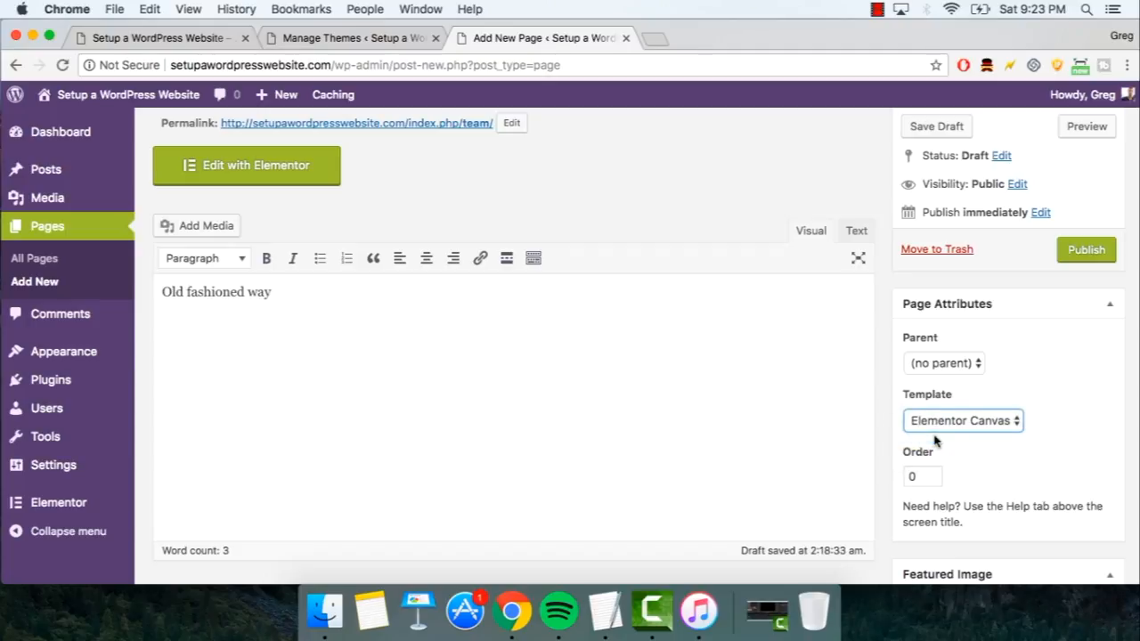
pyautogui.click(1081, 253)
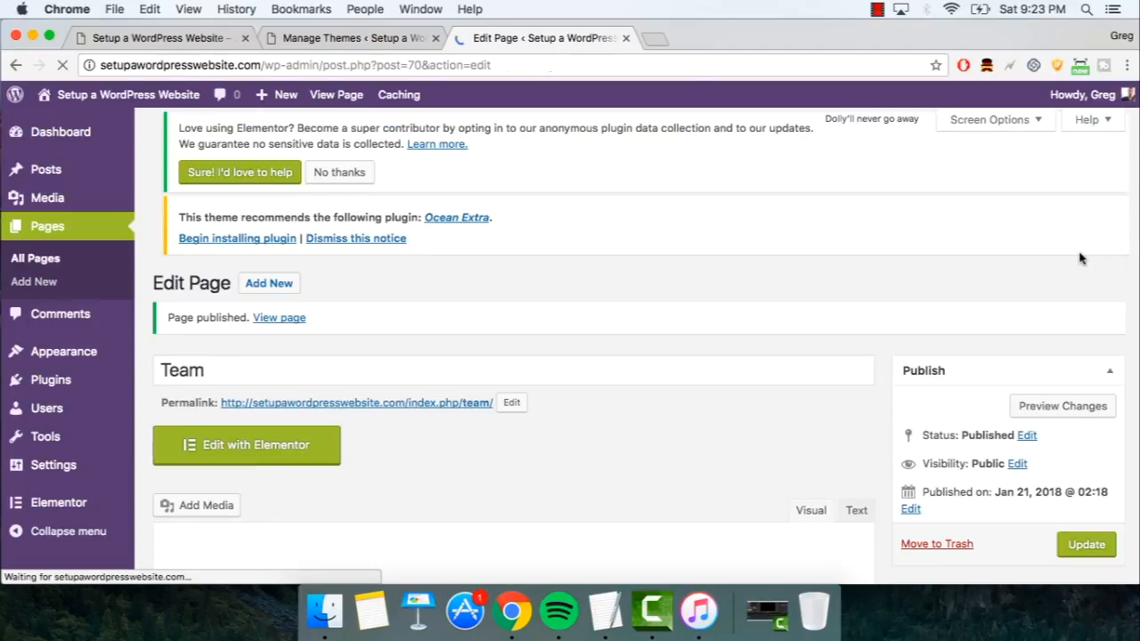
pyautogui.scroll(-2, 475, 359)
pyautogui.scroll(-1, 476, 359)
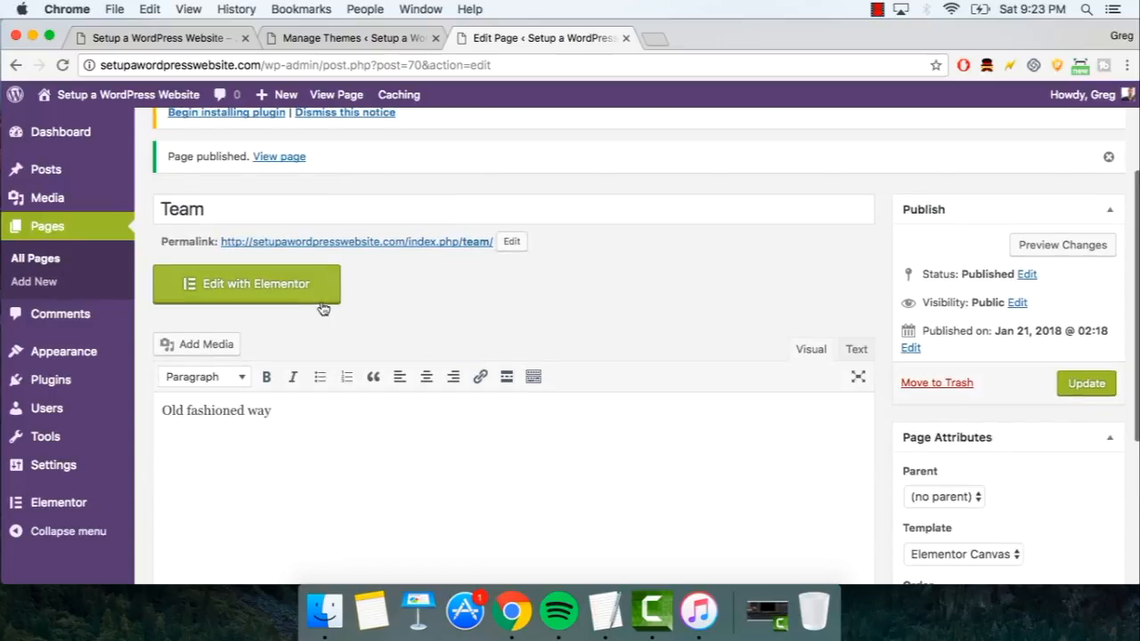
pyautogui.click(293, 300)
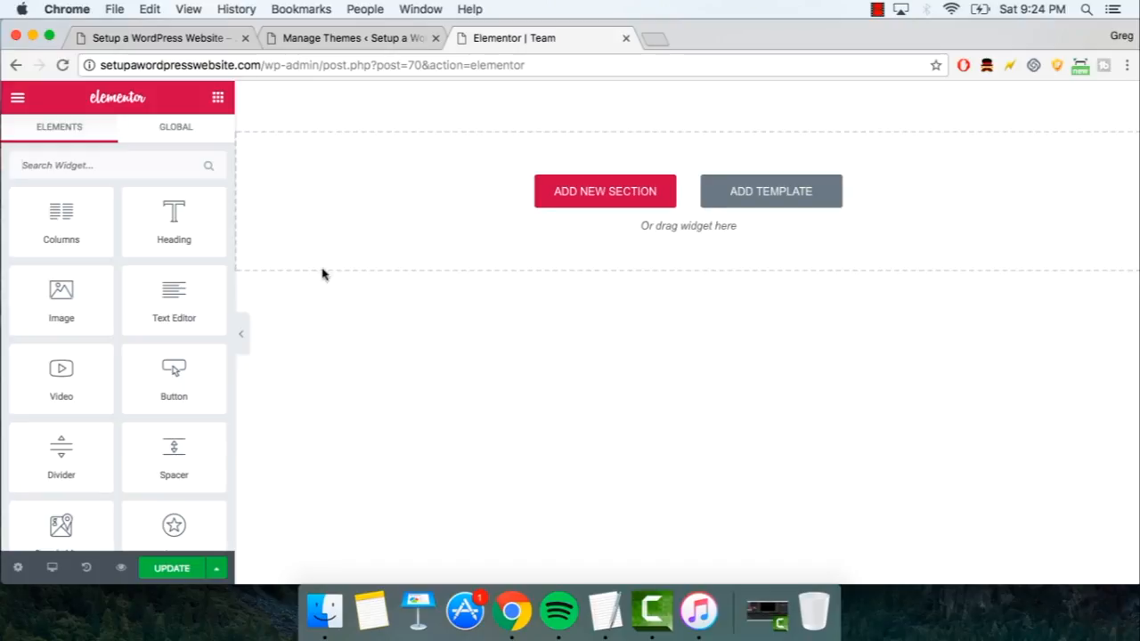
# - Drop a Text Editor block and an Image block onto the Team canvas
pyautogui.moveTo(168, 297); pyautogui.dragTo(625, 208)
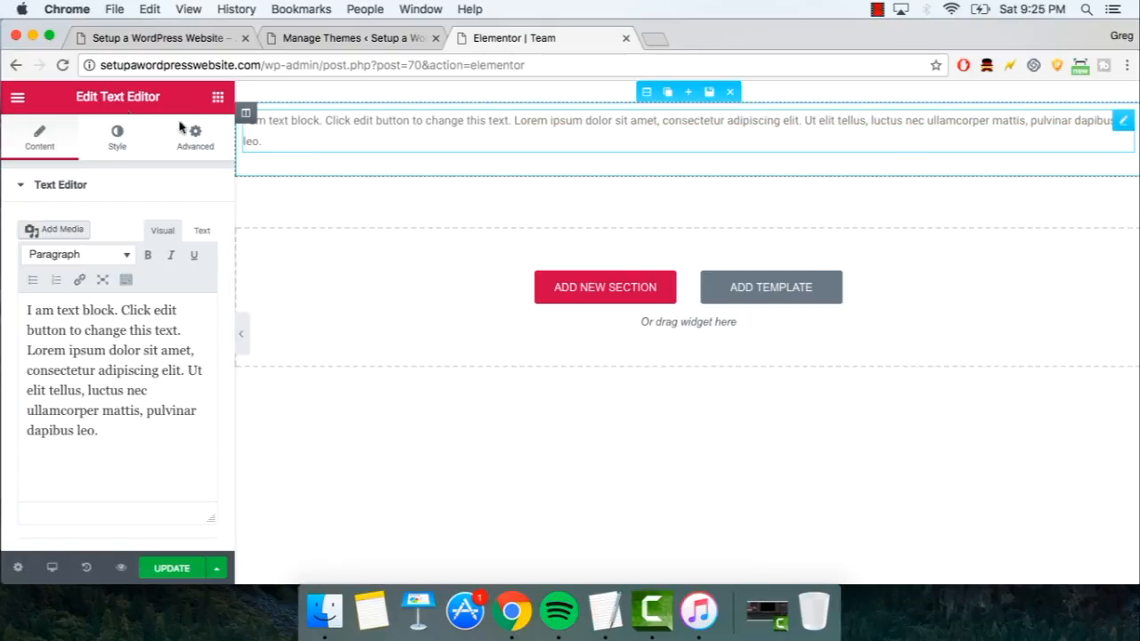
pyautogui.click(19, 98)
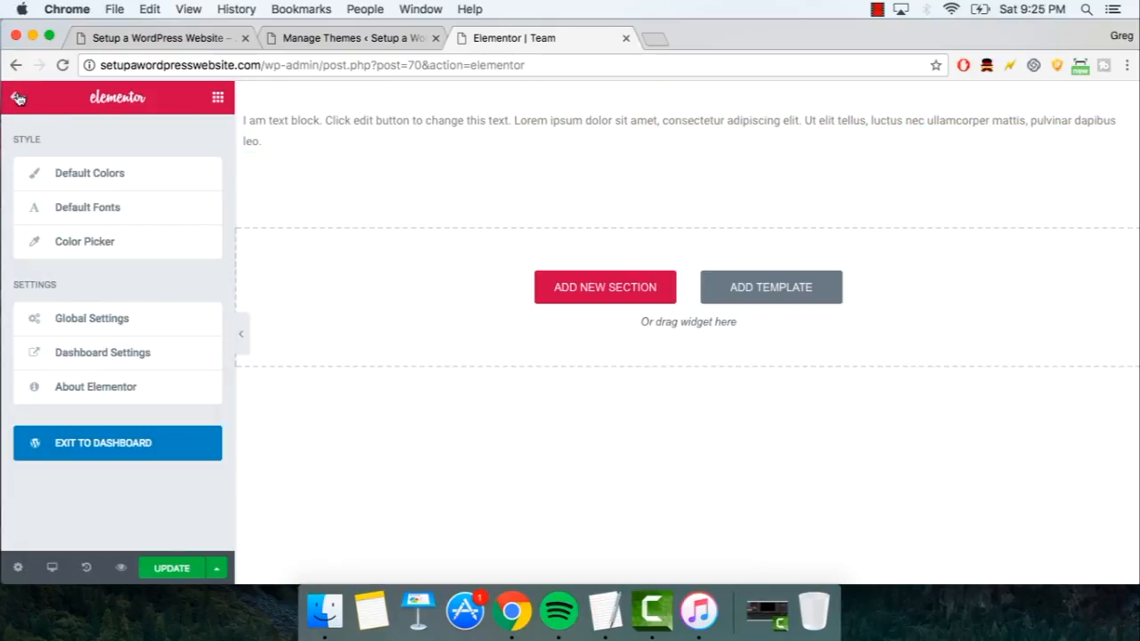
pyautogui.click(19, 98)
pyautogui.moveTo(83, 313); pyautogui.dragTo(412, 282)
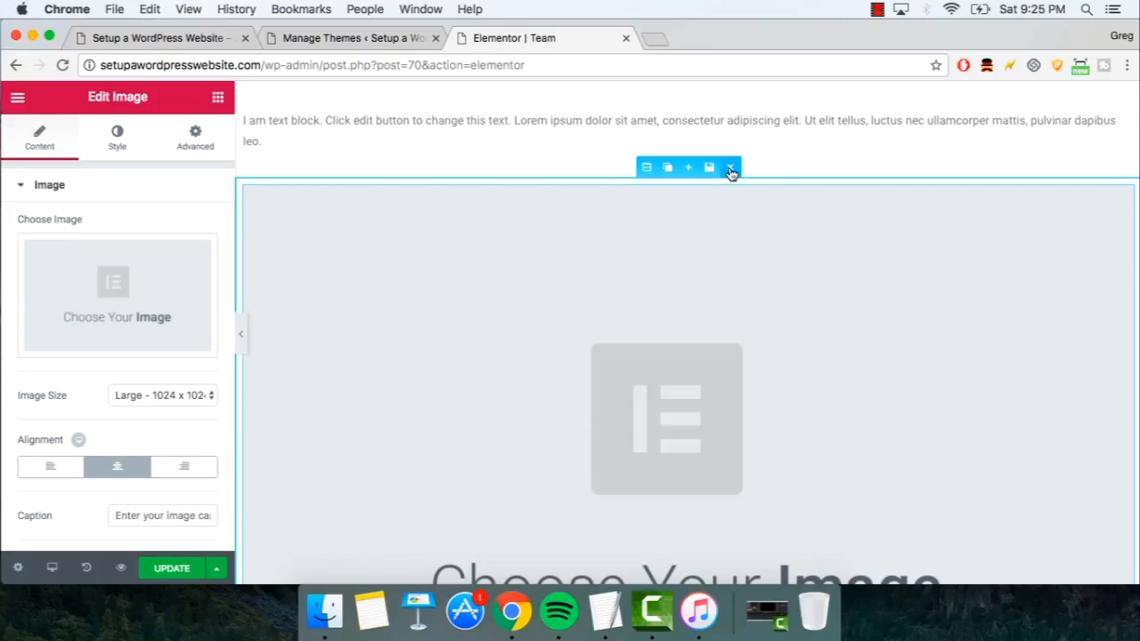
# - Delete the image and text blocks again and bring up the template library
pyautogui.click(731, 171)
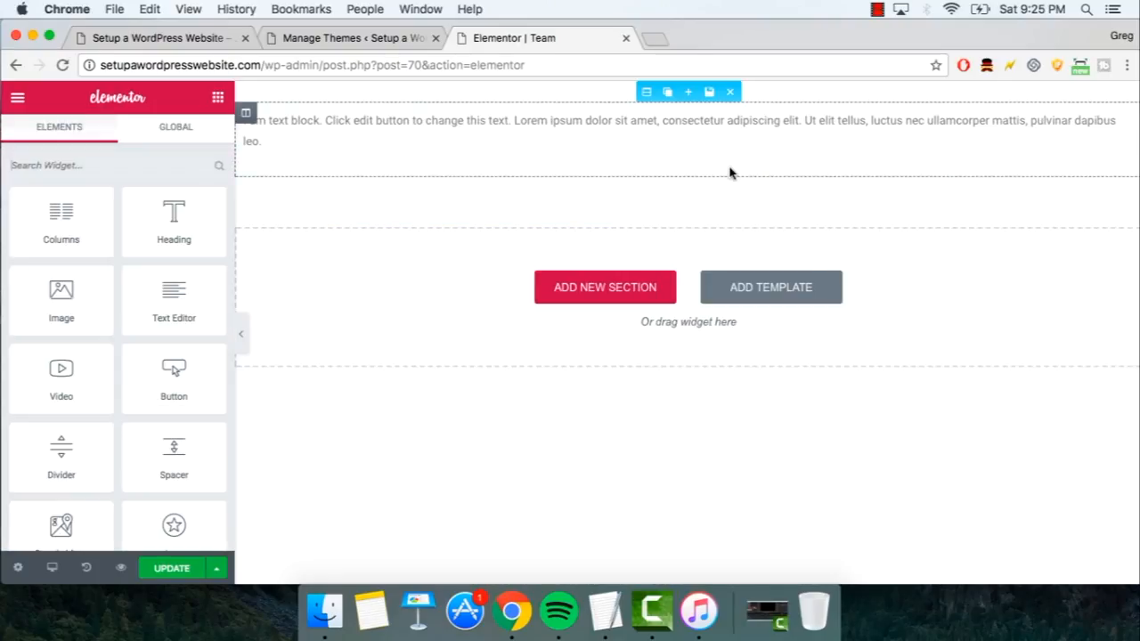
pyautogui.click(730, 94)
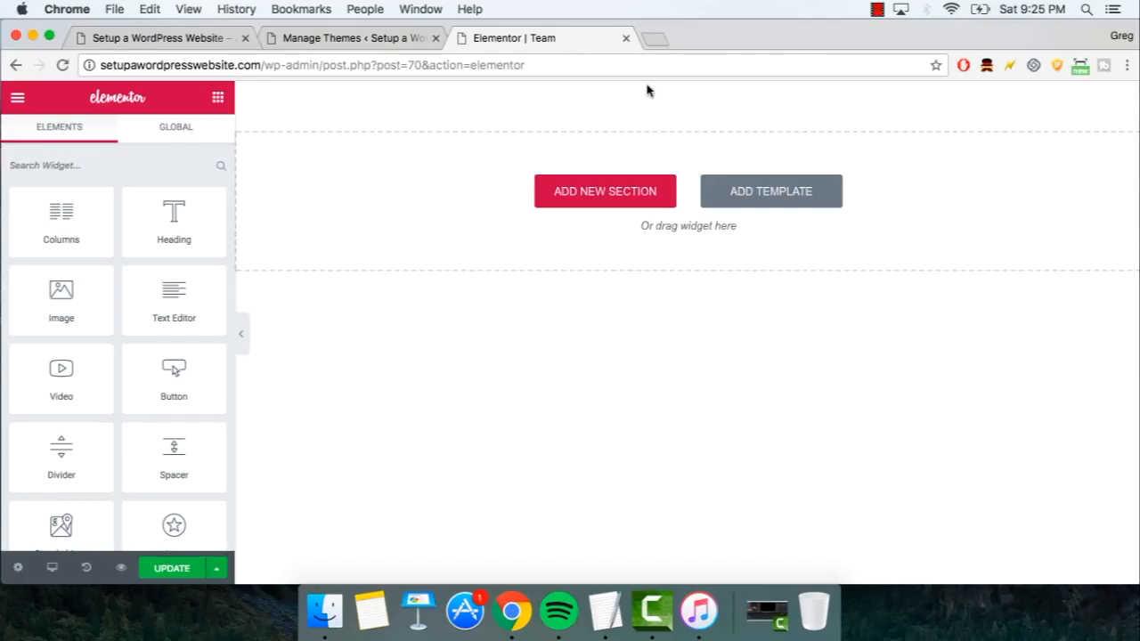
pyautogui.click(768, 204)
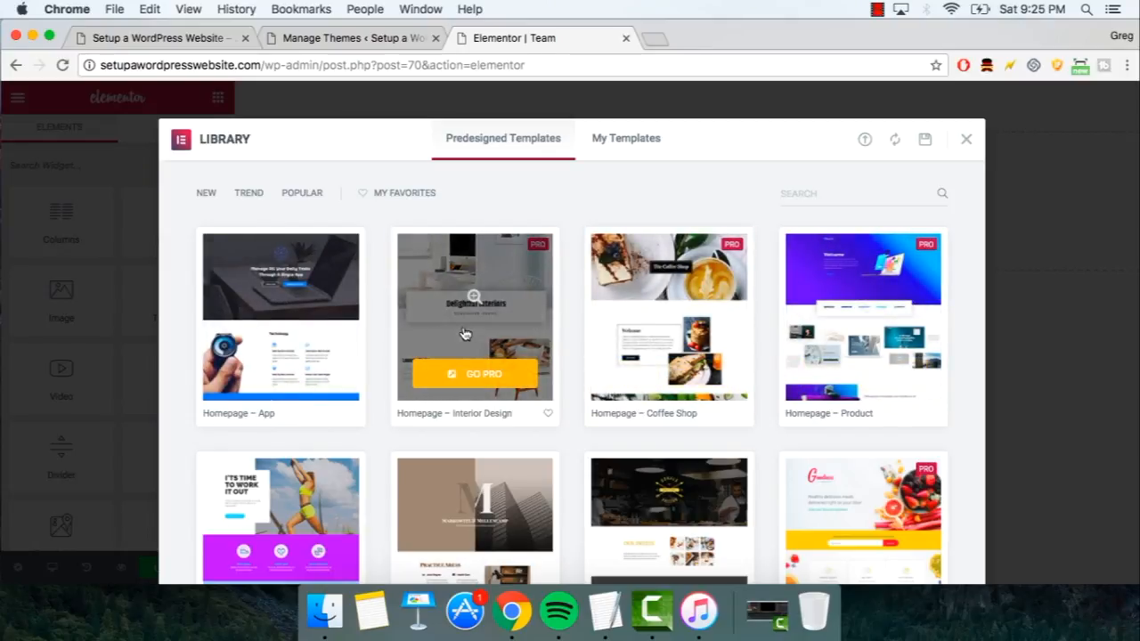
# - Browse the Predesigned Templates gallery and compare it with the live site's front page
pyautogui.scroll(-5, 644, 336)
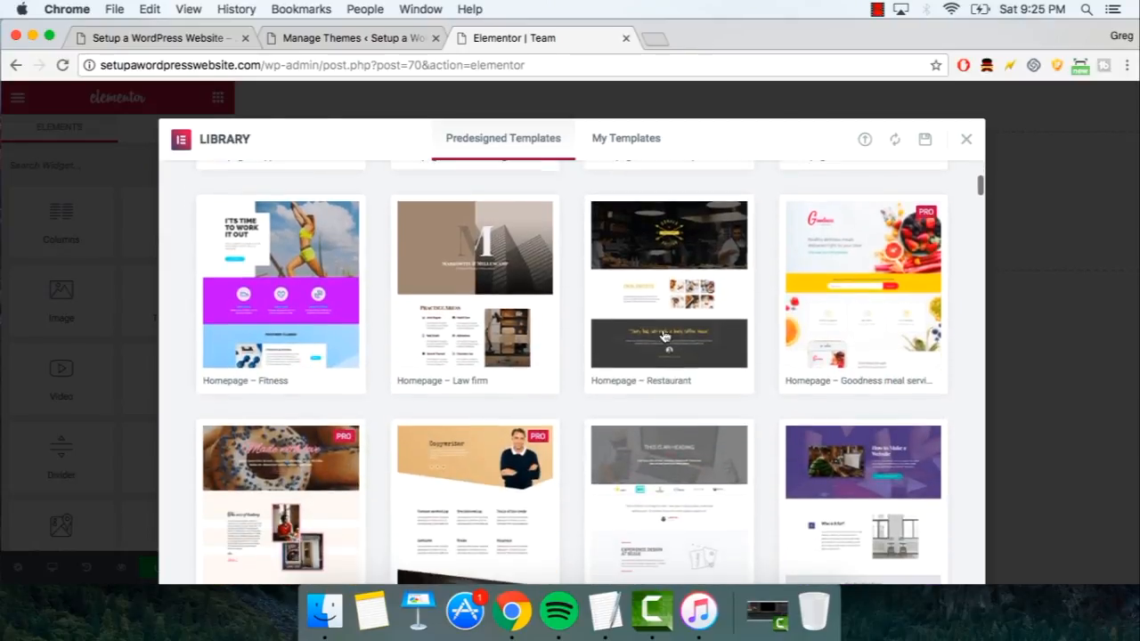
pyautogui.scroll(-2, 655, 282)
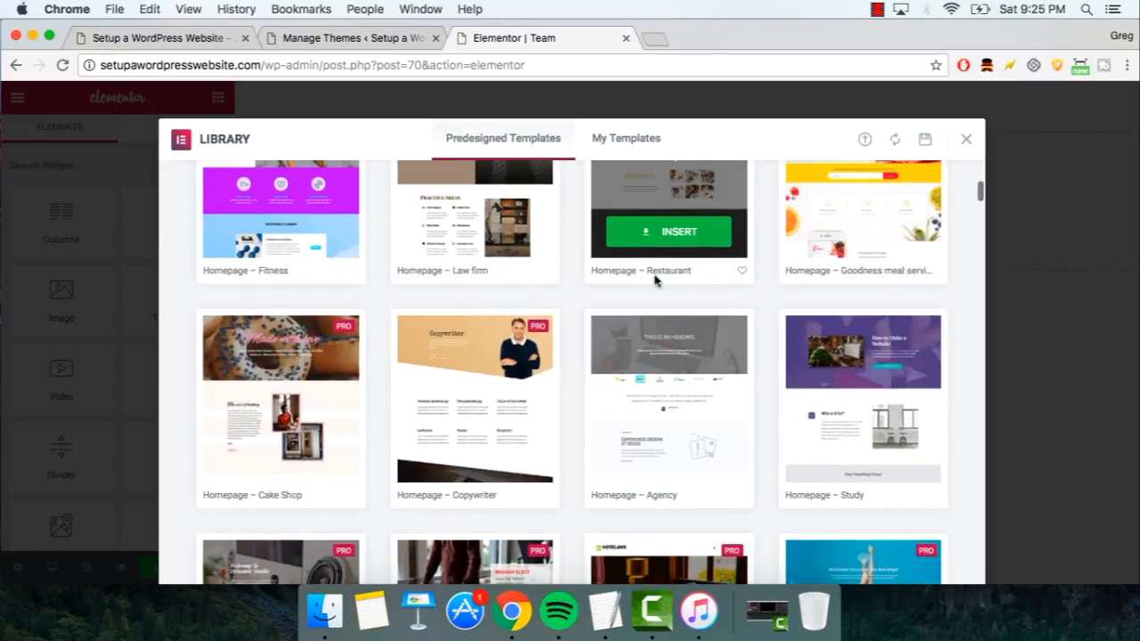
pyautogui.scroll(-2, 656, 281)
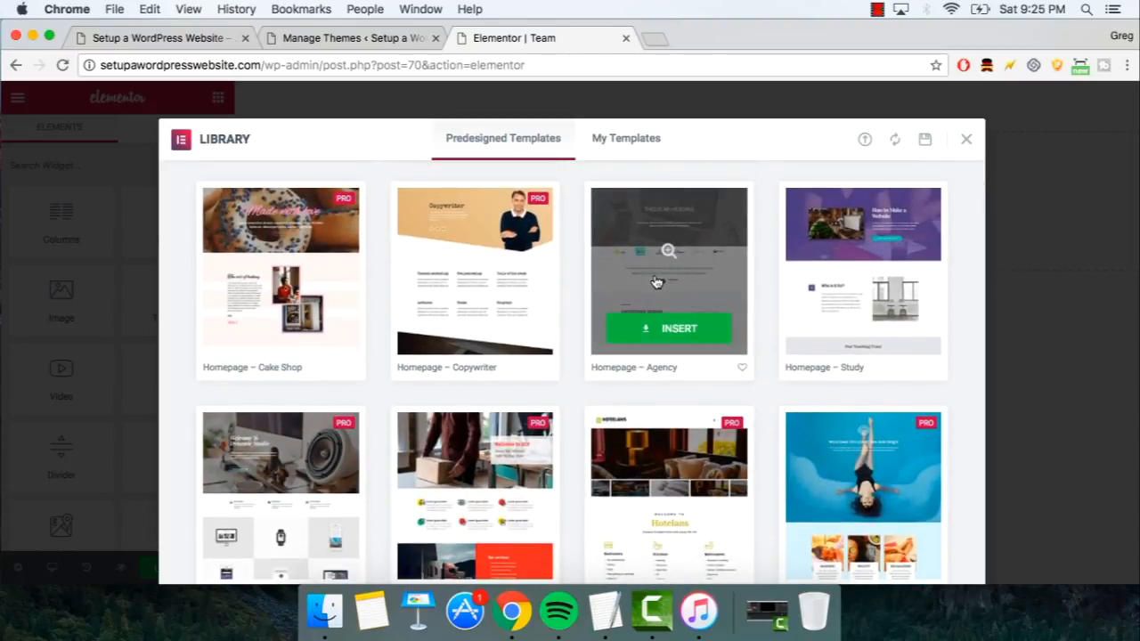
pyautogui.scroll(-2, 829, 275)
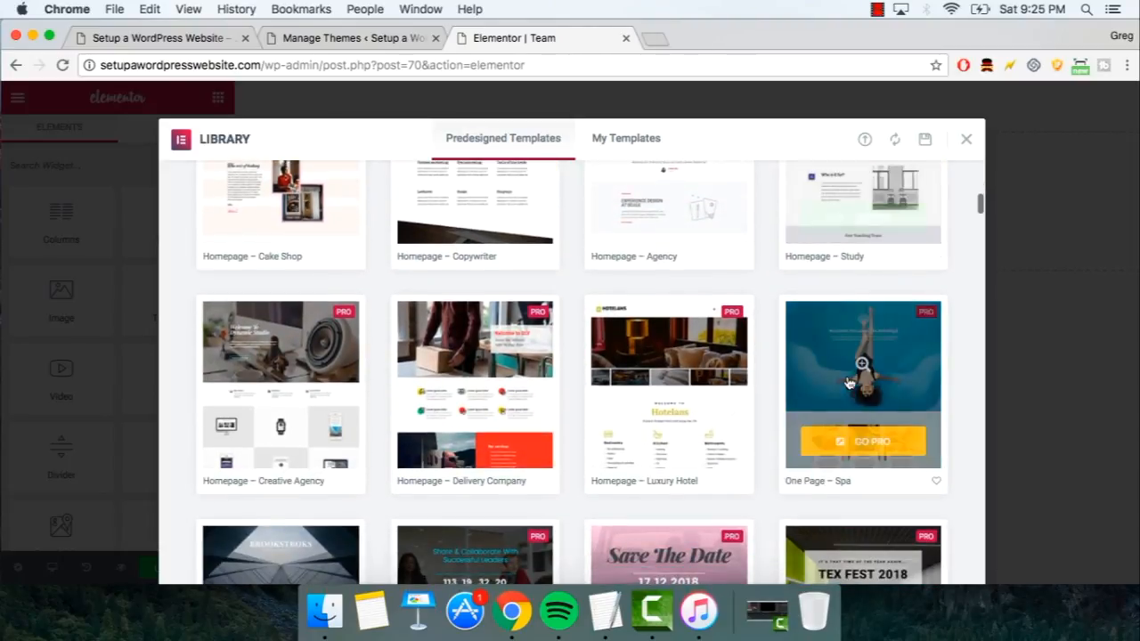
pyautogui.scroll(-4, 338, 377)
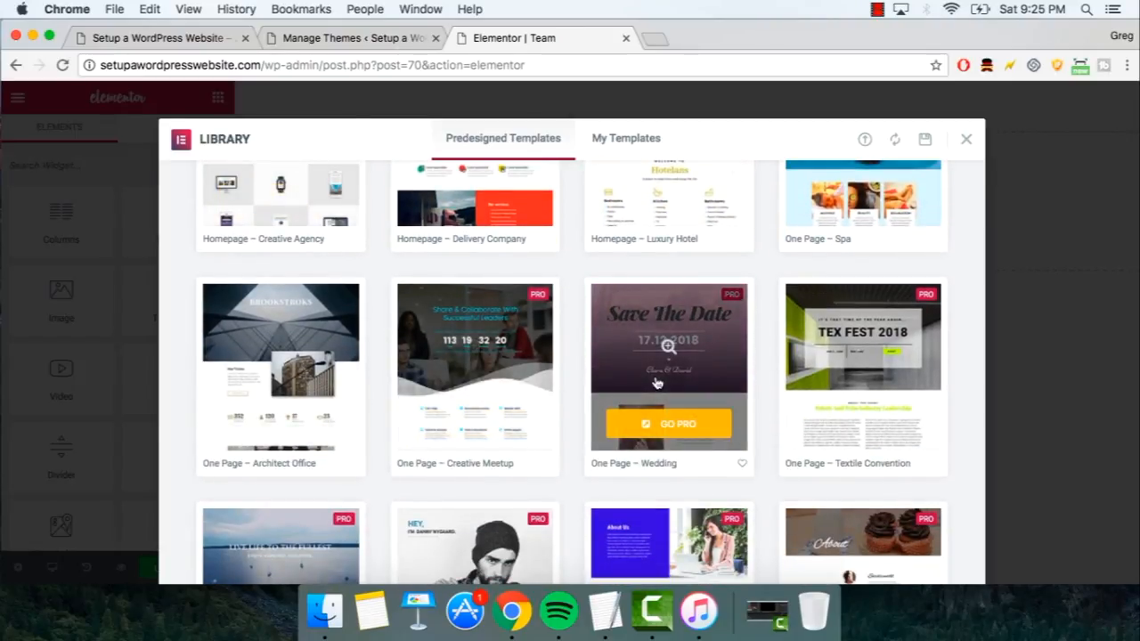
pyautogui.scroll(-5, 819, 368)
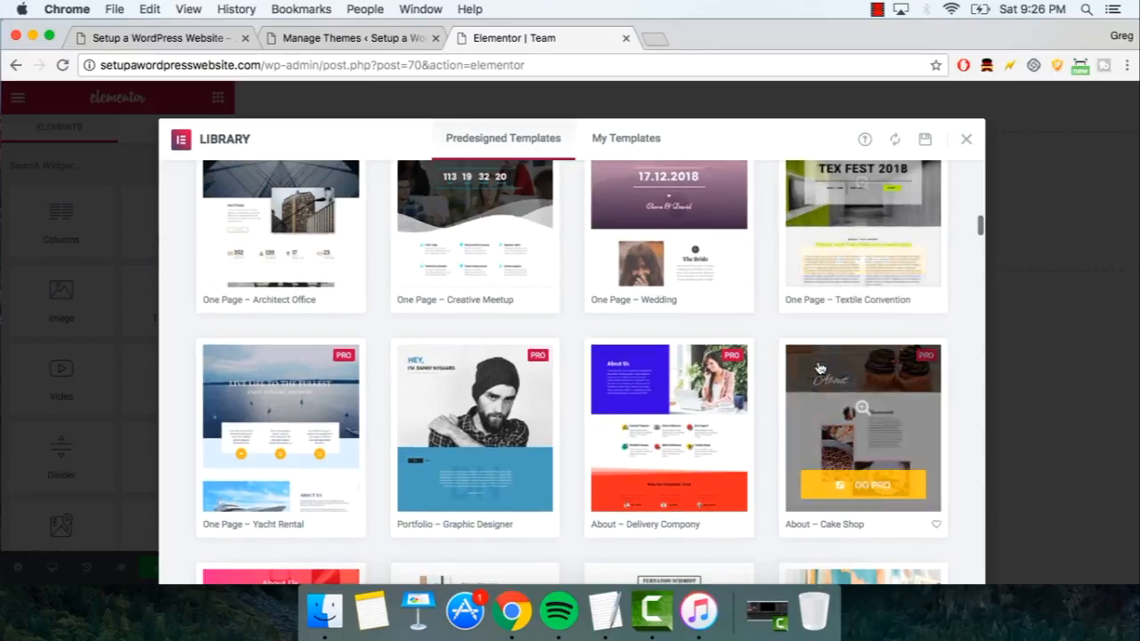
pyautogui.scroll(-10, 819, 368)
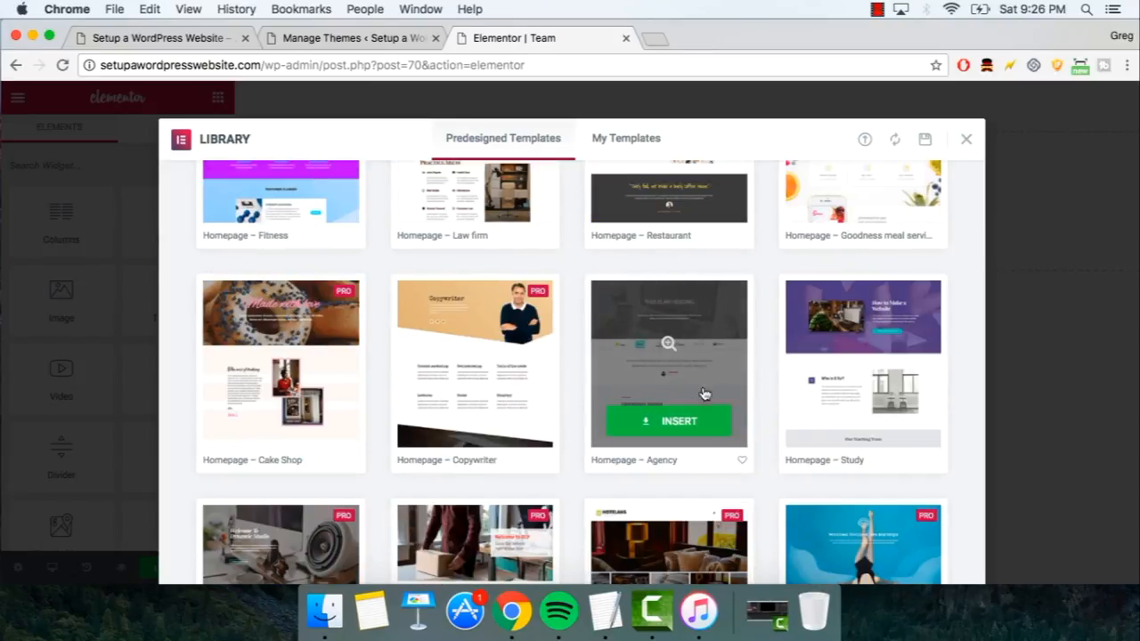
pyautogui.click(160, 38)
pyautogui.scroll(-10, 211, 283)
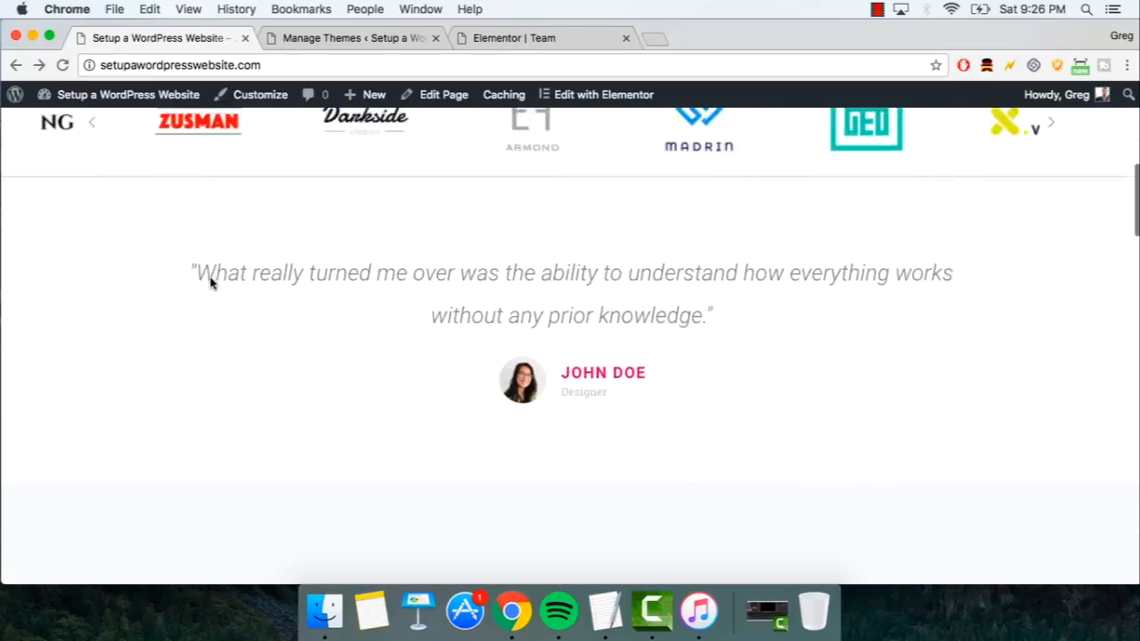
pyautogui.scroll(-15, 211, 283)
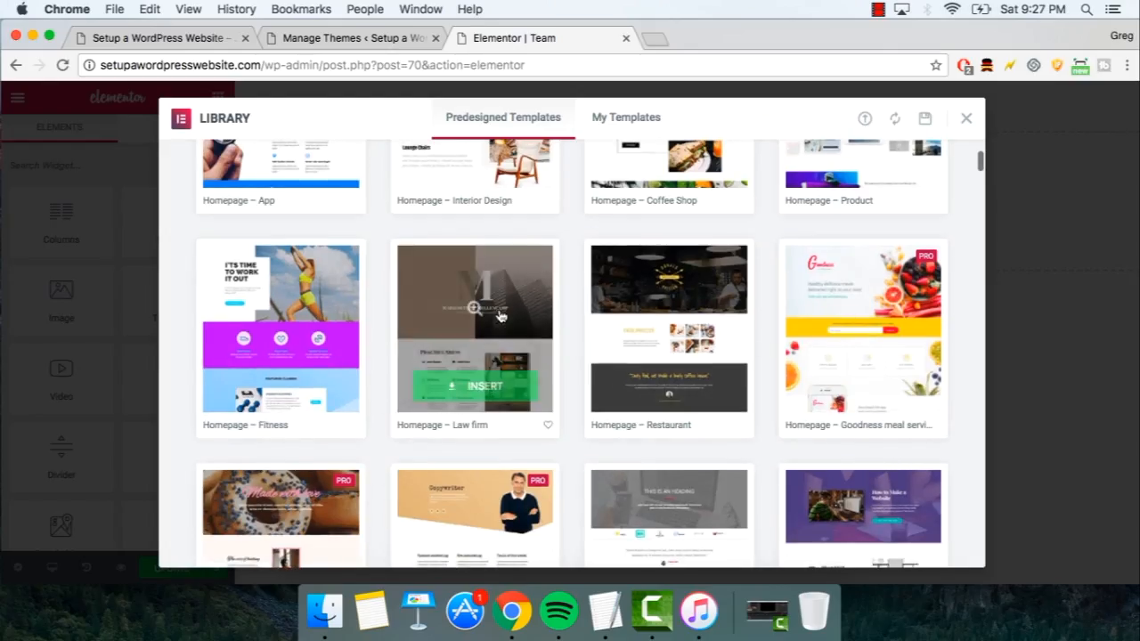
# - Preview the Homepage – Restaurant template in full
pyautogui.click(643, 309)
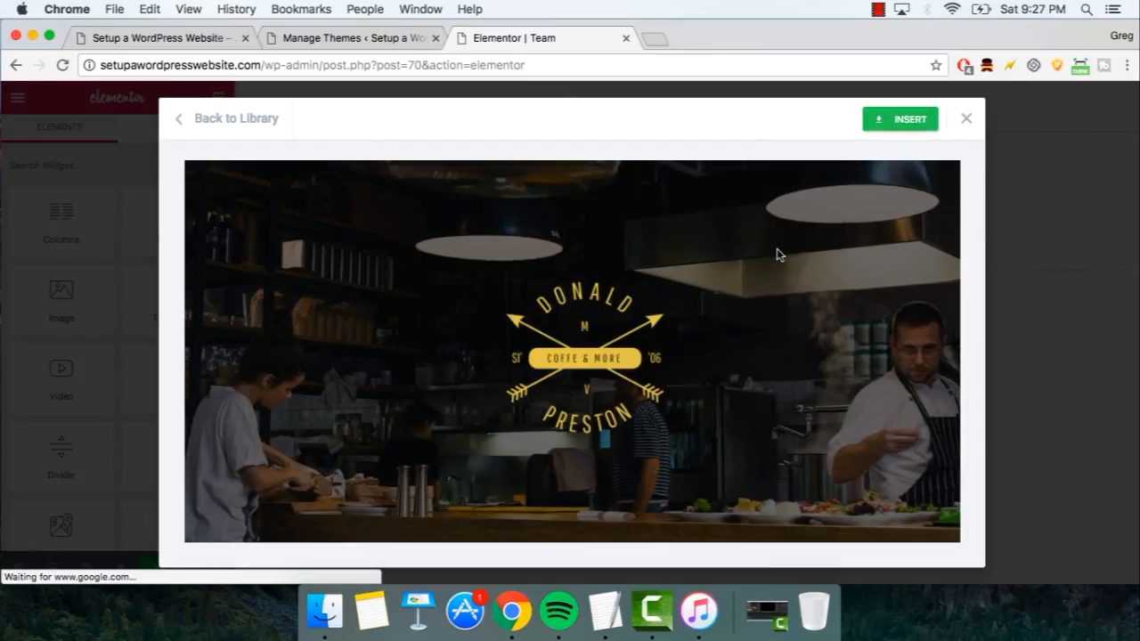
pyautogui.scroll(-8, 778, 255)
pyautogui.scroll(10, 777, 250)
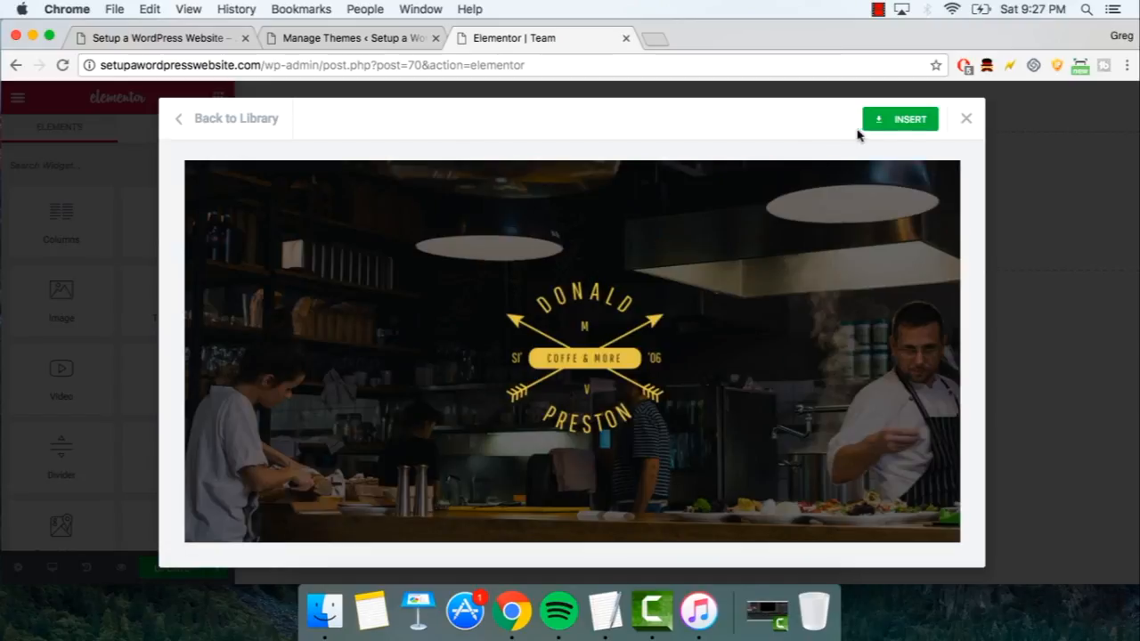
# - Insert the Homepage – Restaurant template and retitle its OUR SWEETS heading 'Bakery Burrito'
pyautogui.click(897, 125)
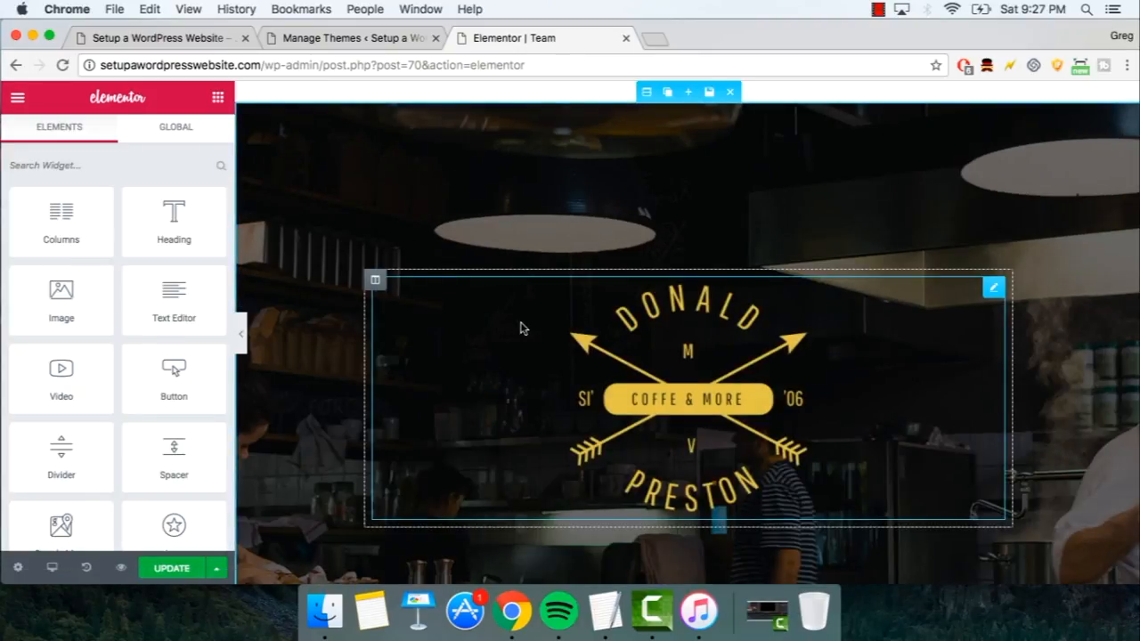
pyautogui.scroll(-10, 523, 328)
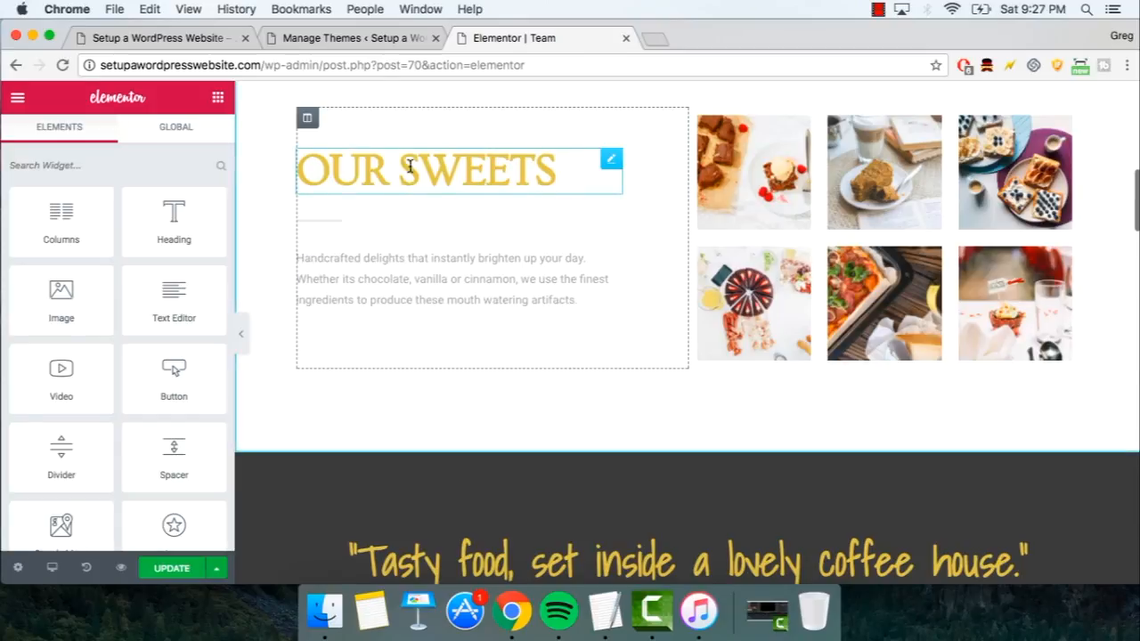
pyautogui.click(413, 167)
pyautogui.moveTo(552, 172); pyautogui.dragTo(297, 169)
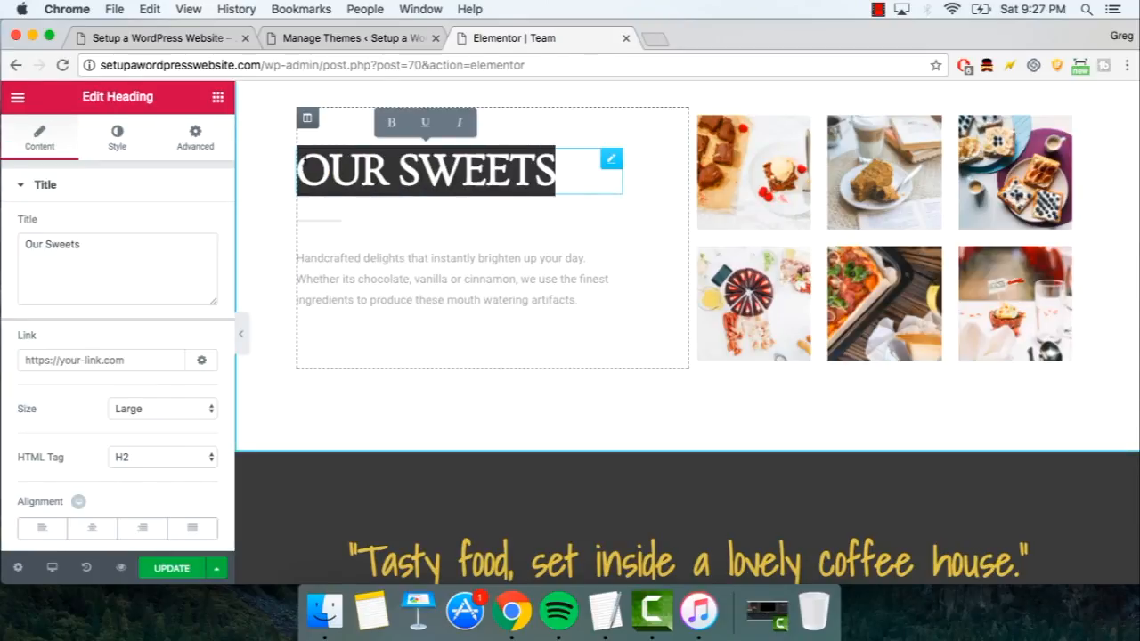
pyautogui.write('Bakery B')
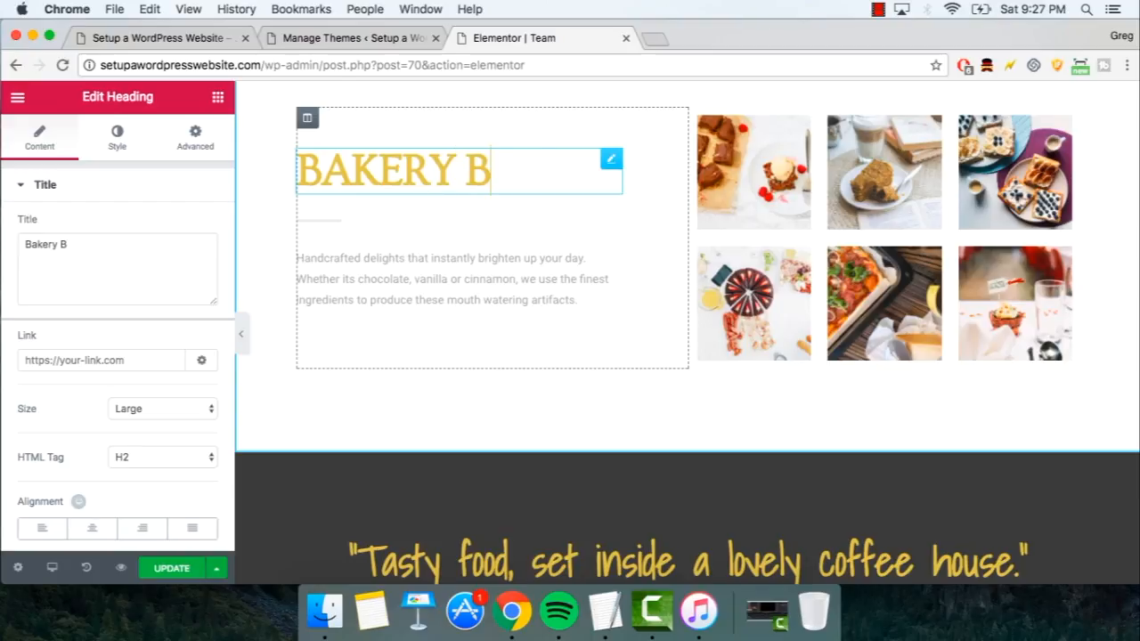
pyautogui.write('urrito')
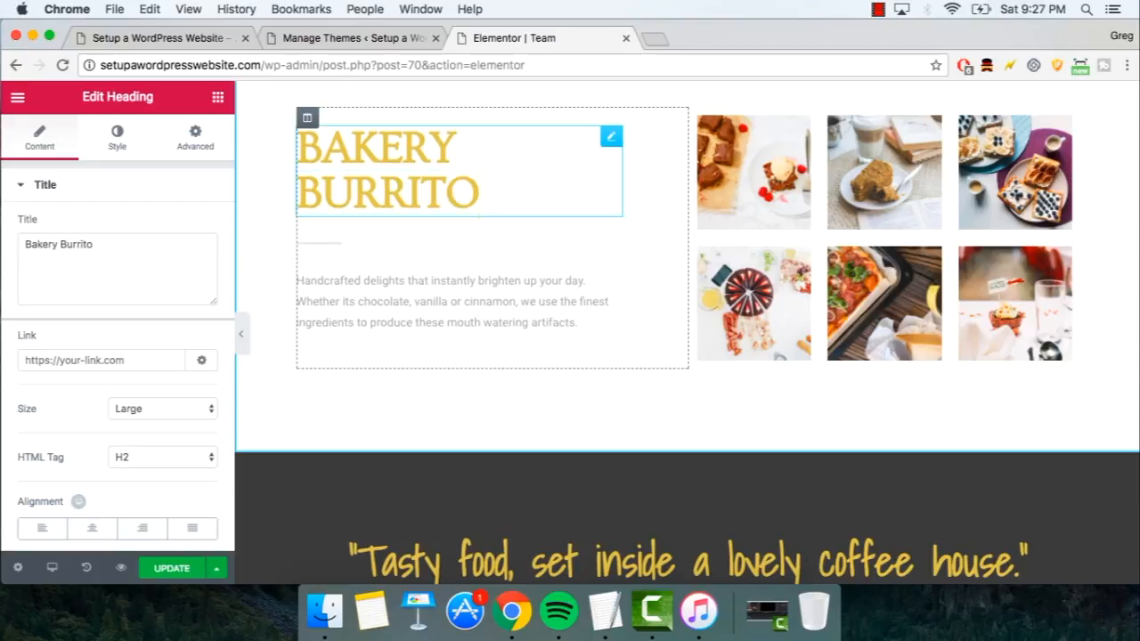
# - Look through the gallery's photos in the lightbox viewer
pyautogui.click(753, 303)
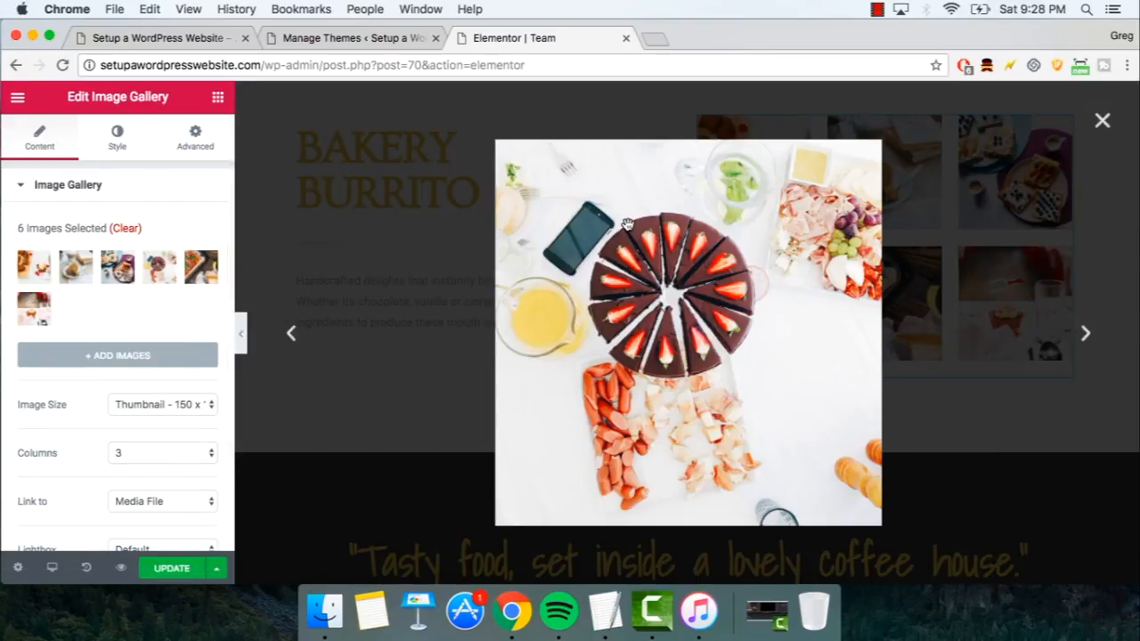
pyautogui.click(1087, 337)
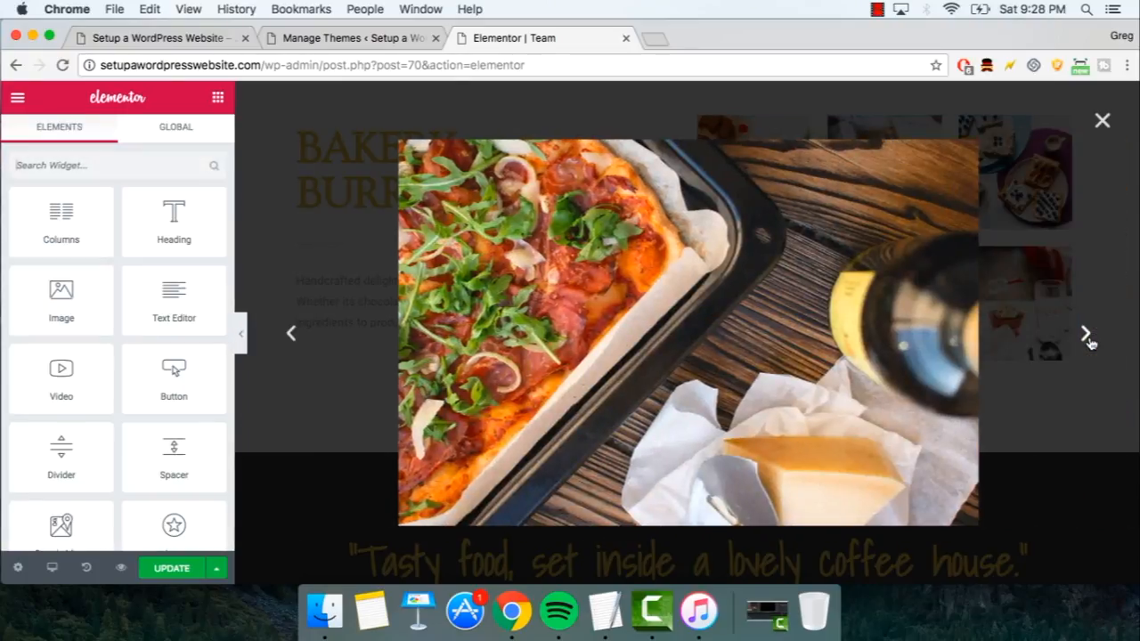
pyautogui.click(1087, 337)
pyautogui.click(1086, 337)
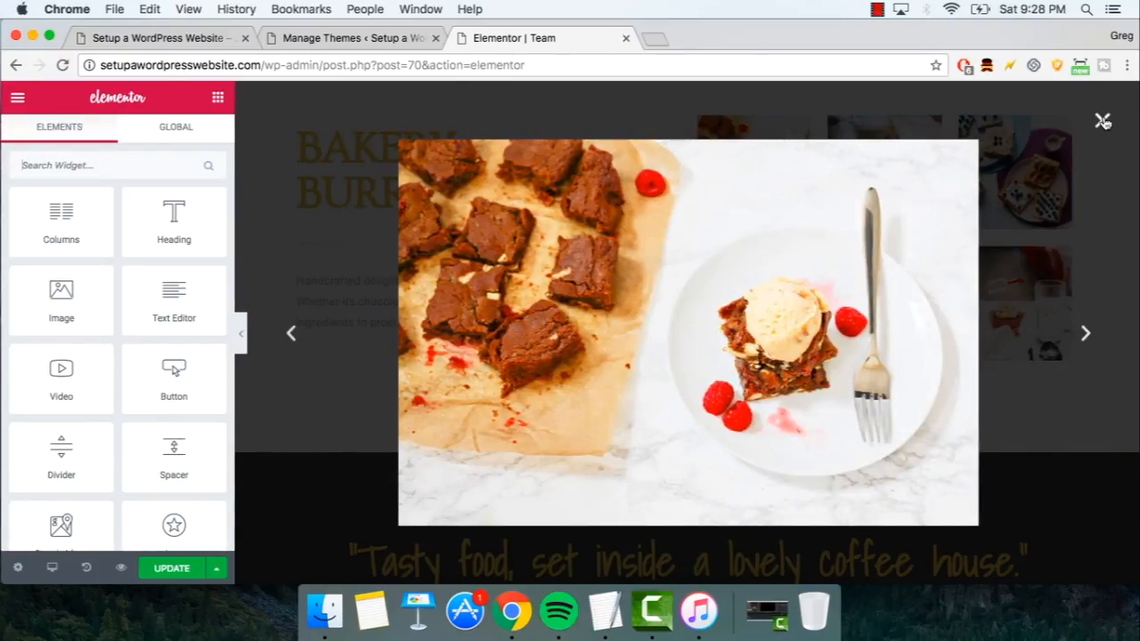
pyautogui.click(1103, 121)
# - Reorder the gallery images, moving the brownie photo second and the waffles photo fourth
pyautogui.click(698, 211)
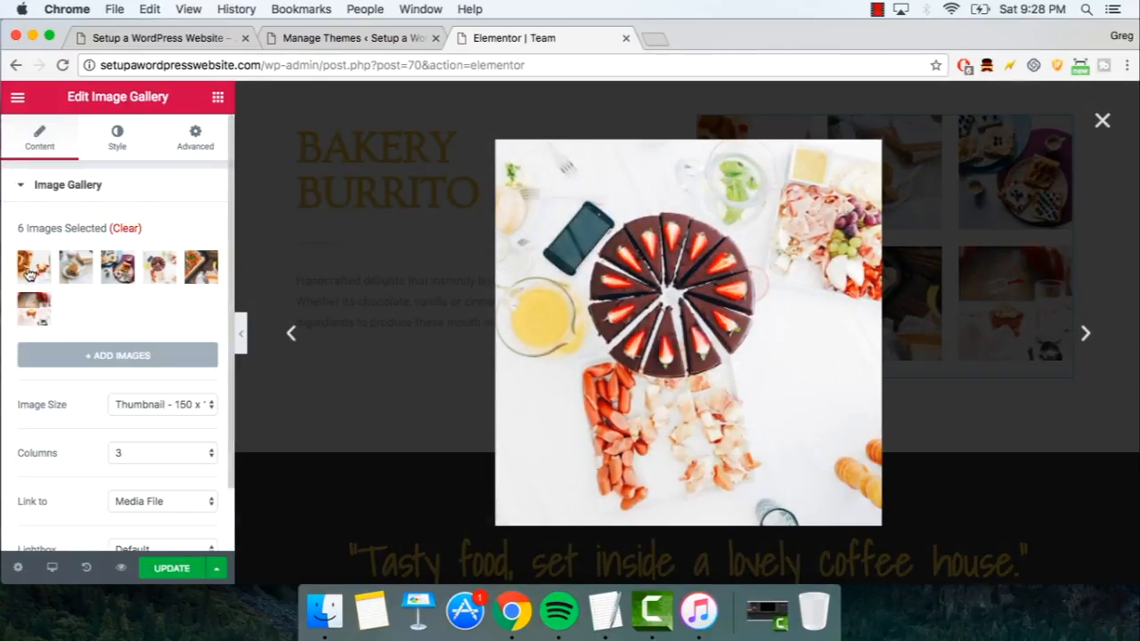
pyautogui.click(73, 268)
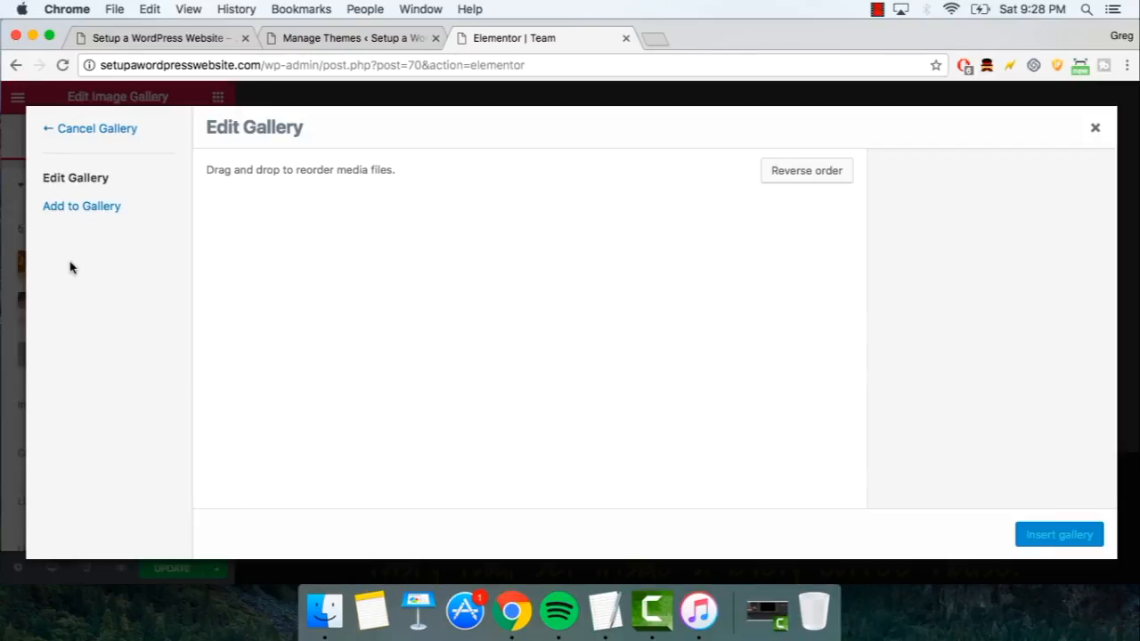
pyautogui.moveTo(260, 284); pyautogui.dragTo(401, 274)
pyautogui.moveTo(540, 274); pyautogui.dragTo(639, 273)
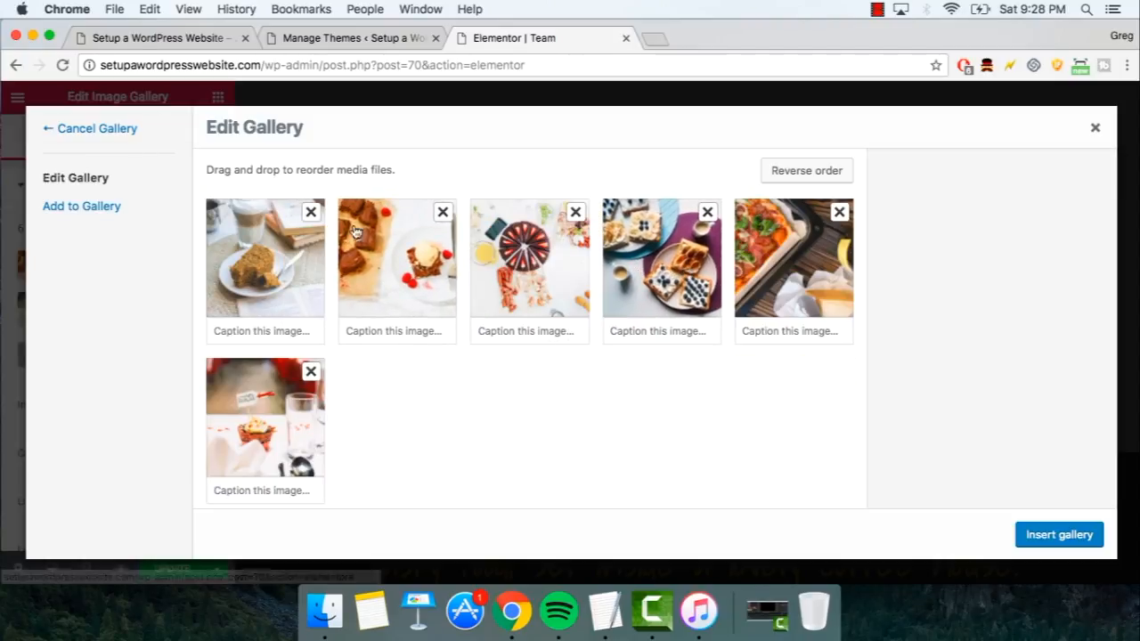
pyautogui.click(77, 208)
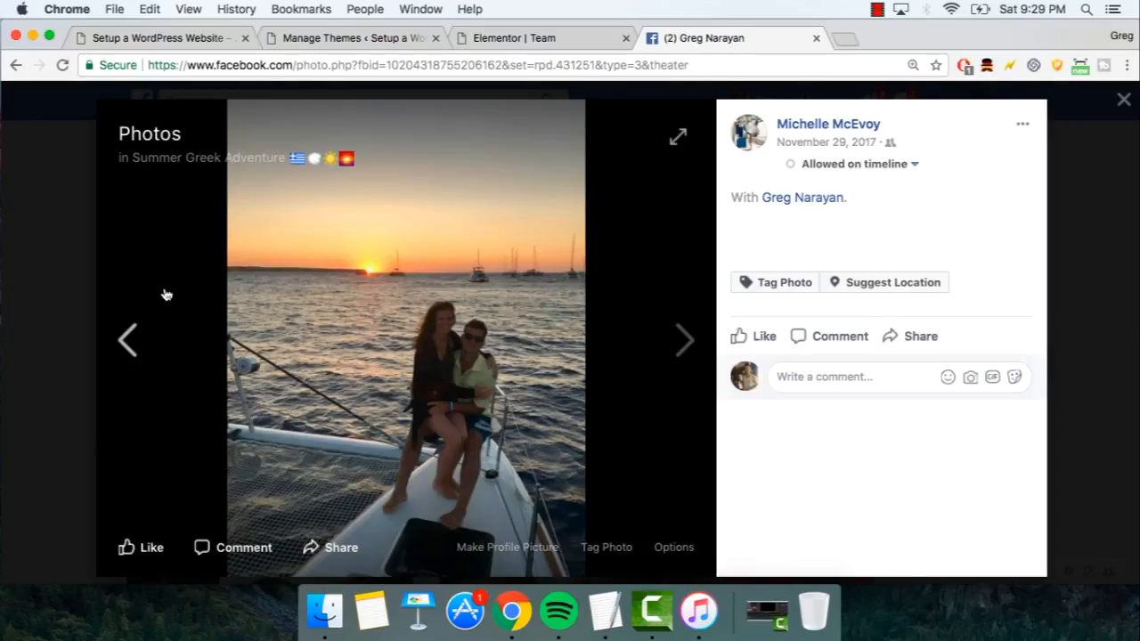
# - Save the Facebook boat photo as 'us on a boat.jpg' and go back to the Elementor tab
pyautogui.rightClick(288, 293)
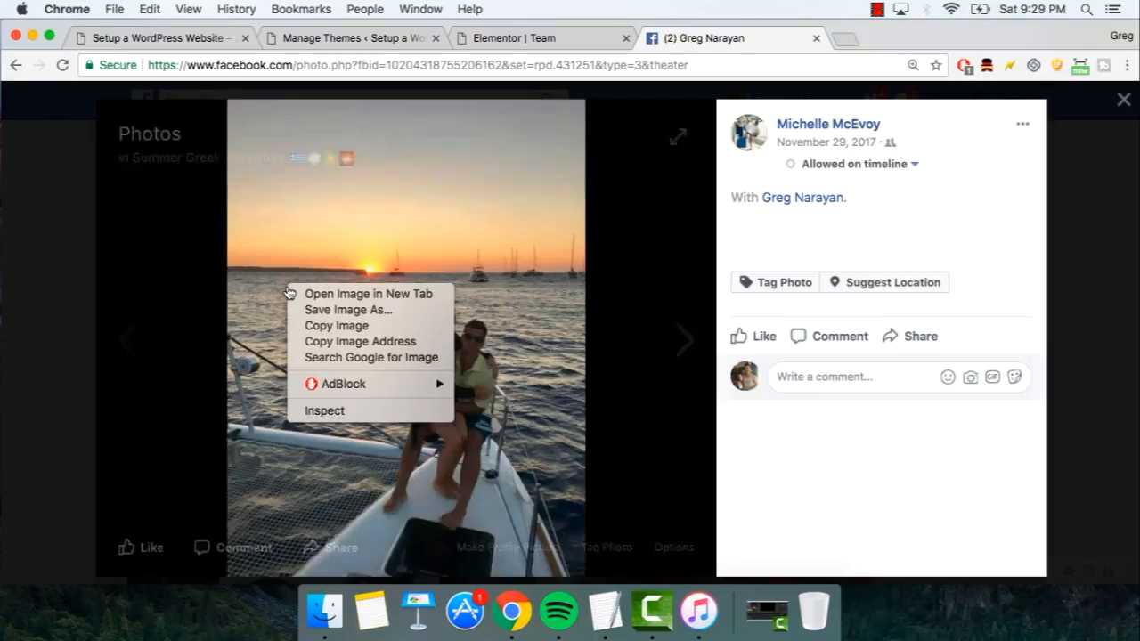
pyautogui.click(307, 309)
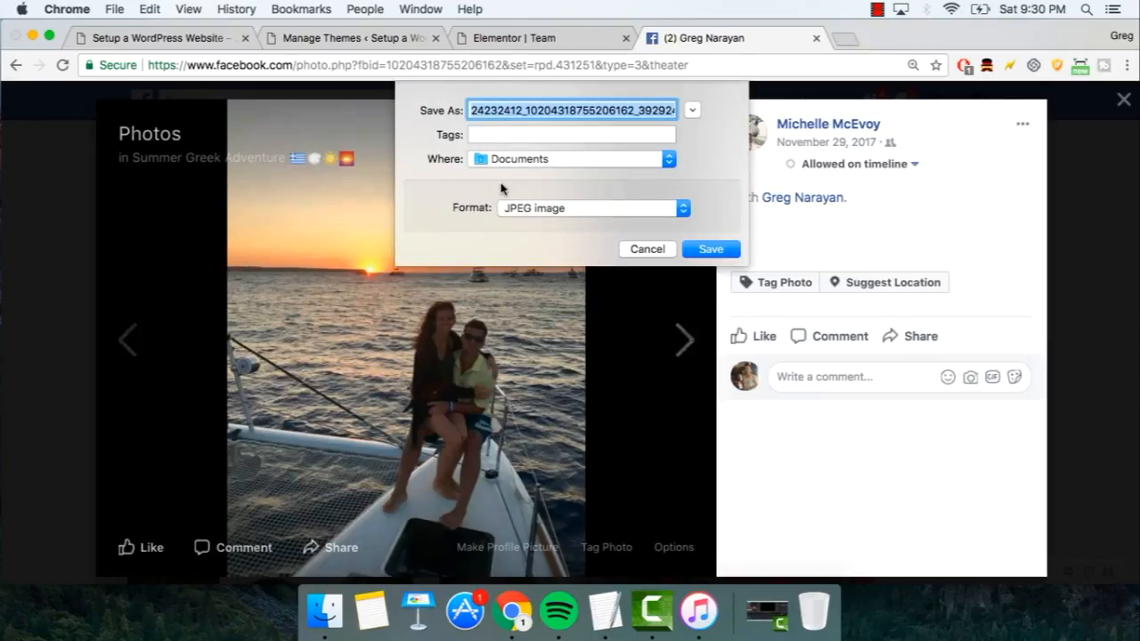
pyautogui.write('us on a boat')
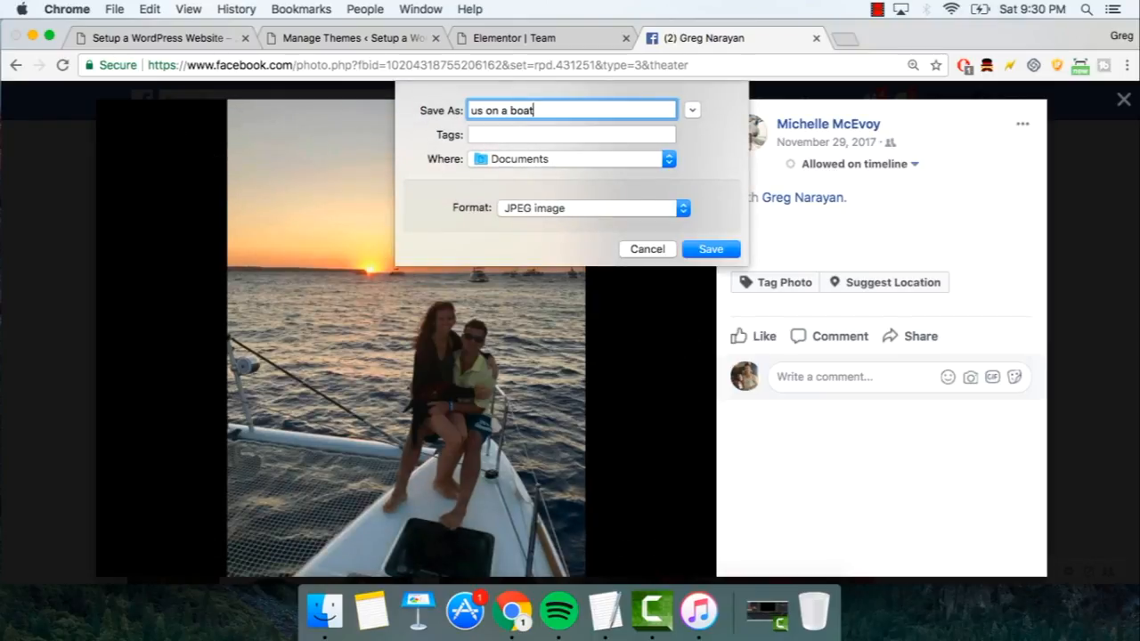
pyautogui.press('Return')
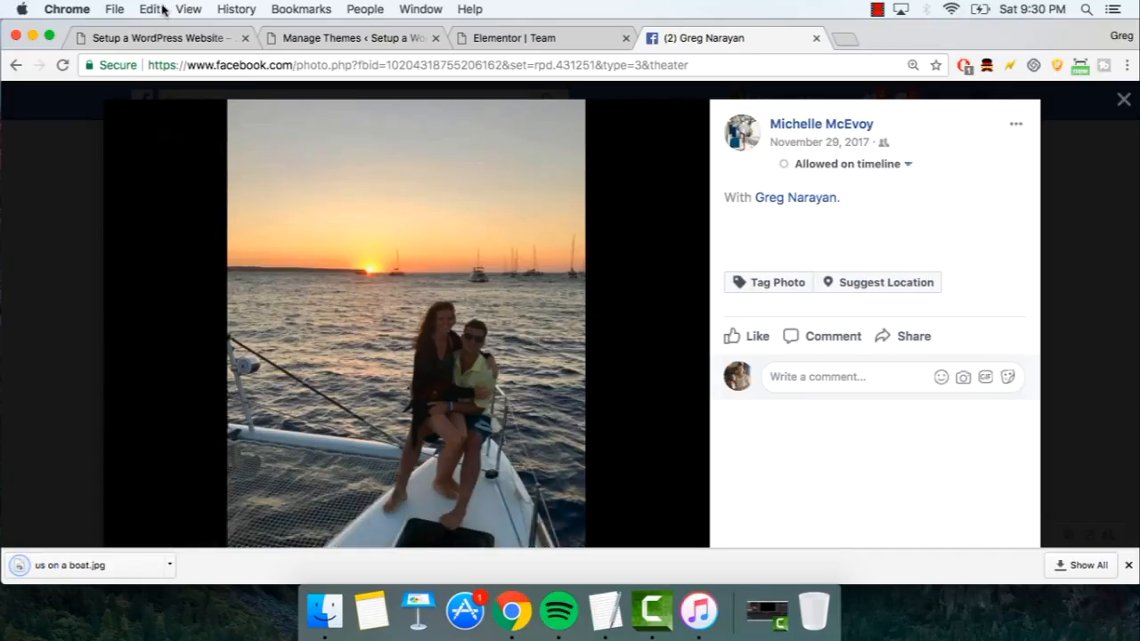
pyautogui.click(545, 40)
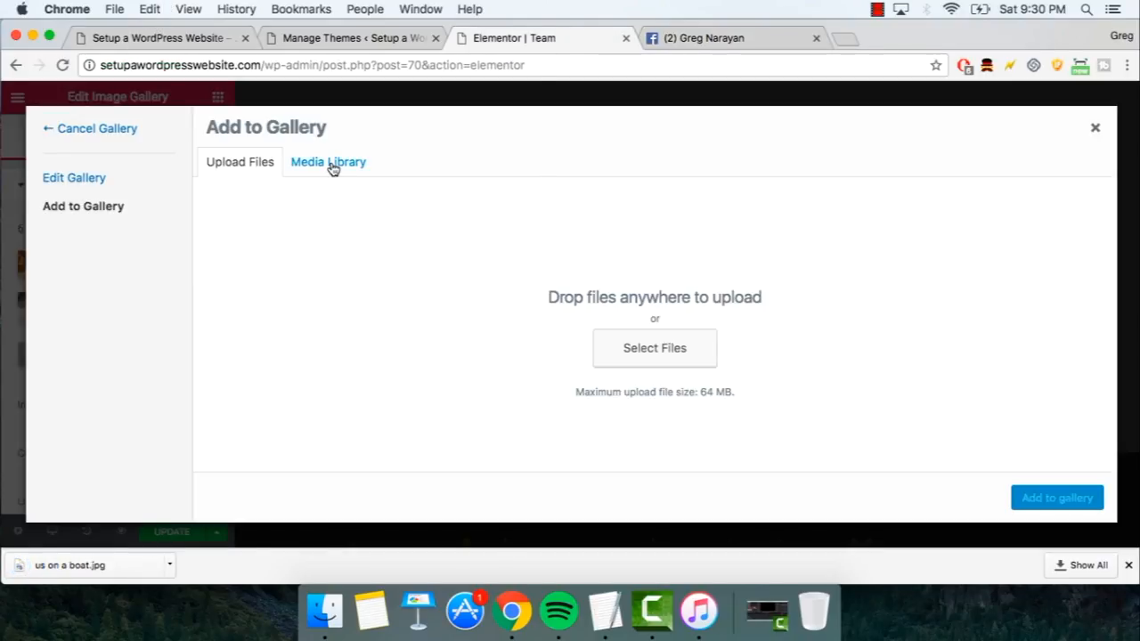
# - Upload the 'us on a boat.jpg' photo to the media library
pyautogui.click(642, 349)
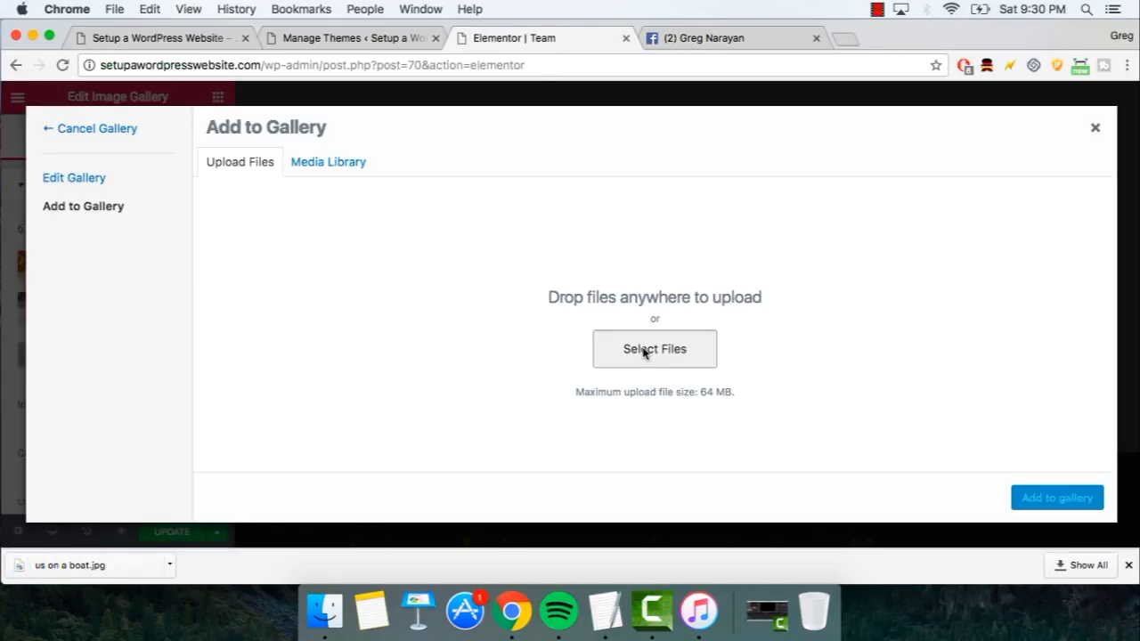
pyautogui.press('super+shift+d')
pyautogui.click(941, 98)
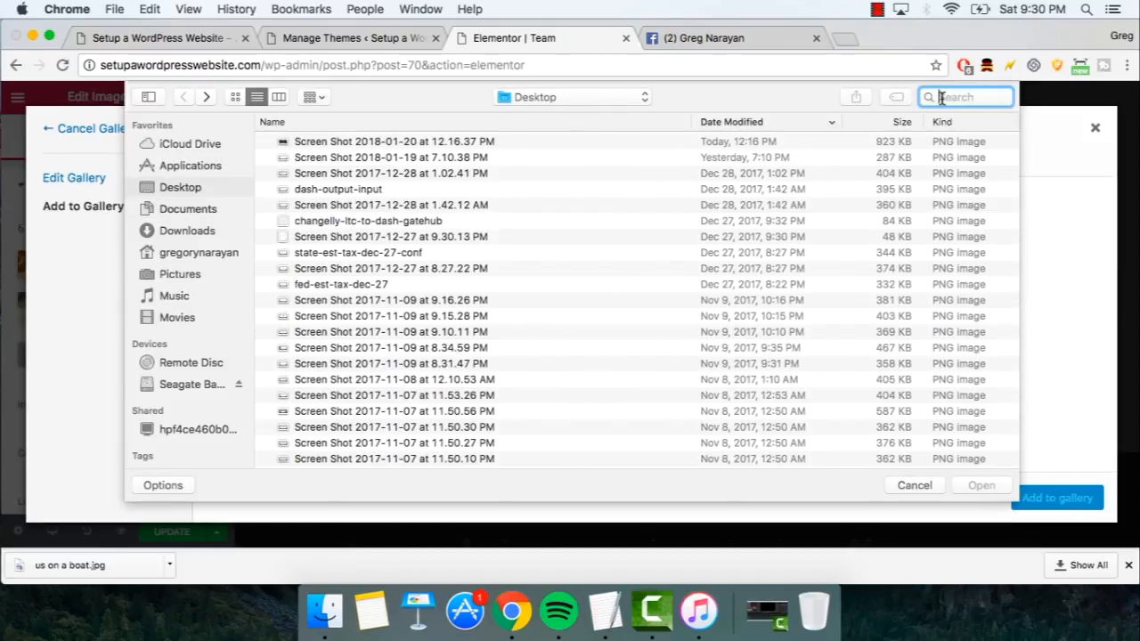
pyautogui.write('us on a boat')
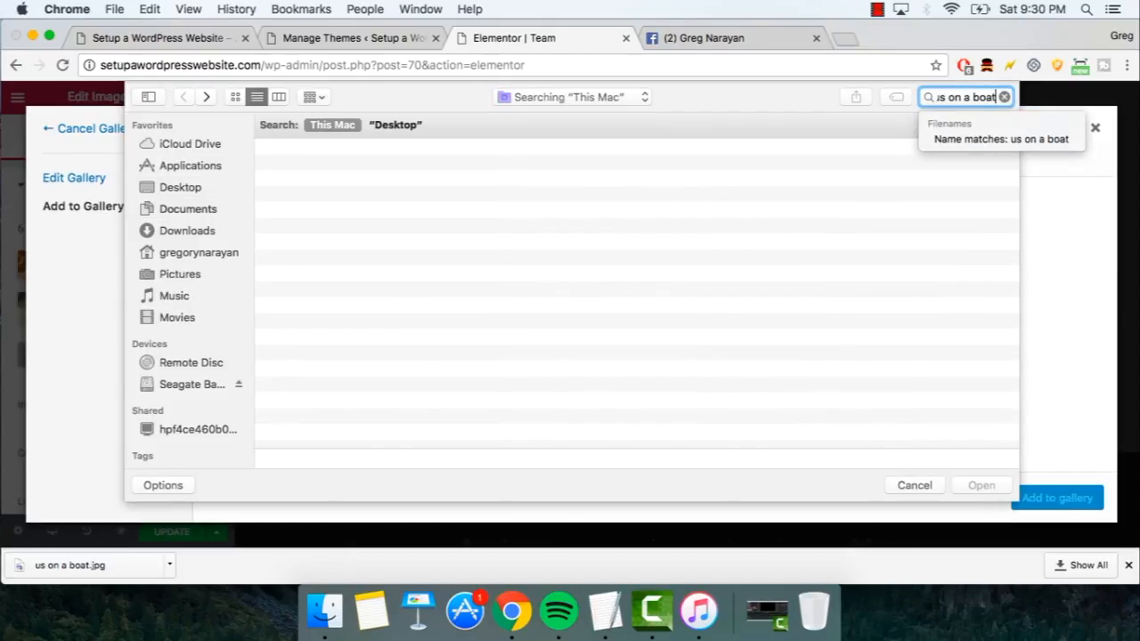
pyautogui.doubleClick(339, 170)
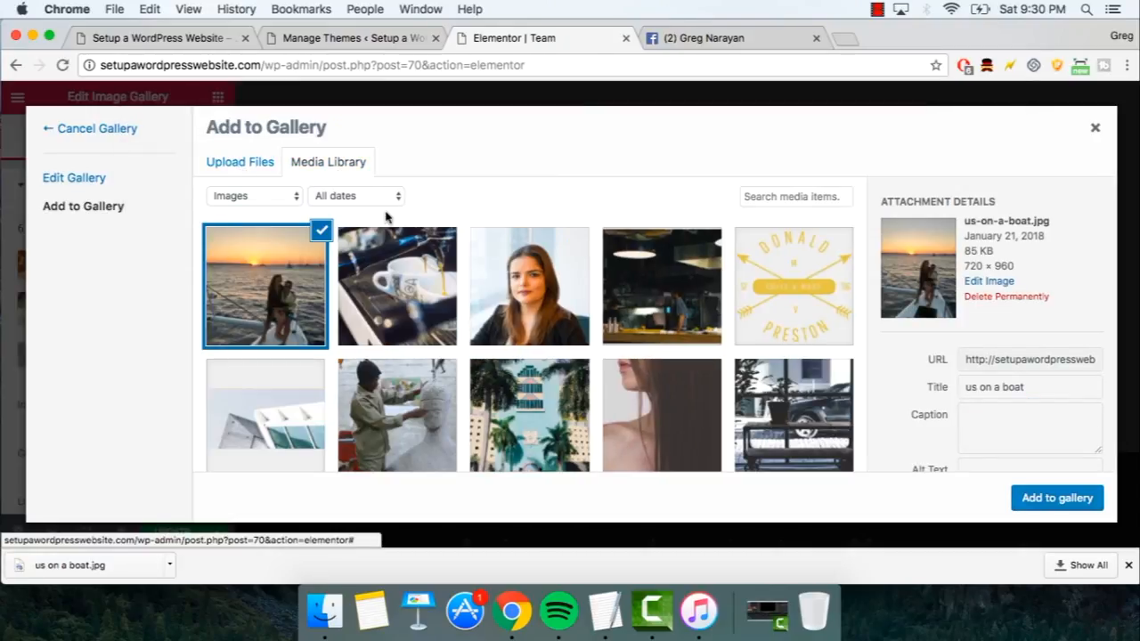
# - Insert the boat photo into the gallery so it holds seven images, and update the page
pyautogui.click(1055, 497)
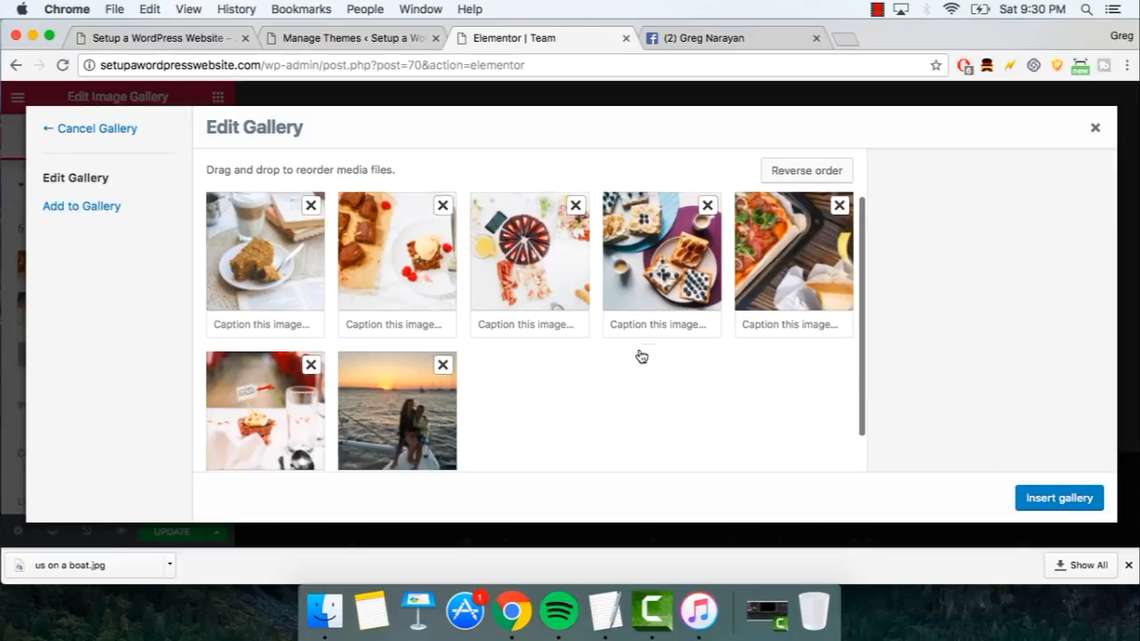
pyautogui.scroll(-1, 641, 357)
pyautogui.click(1034, 497)
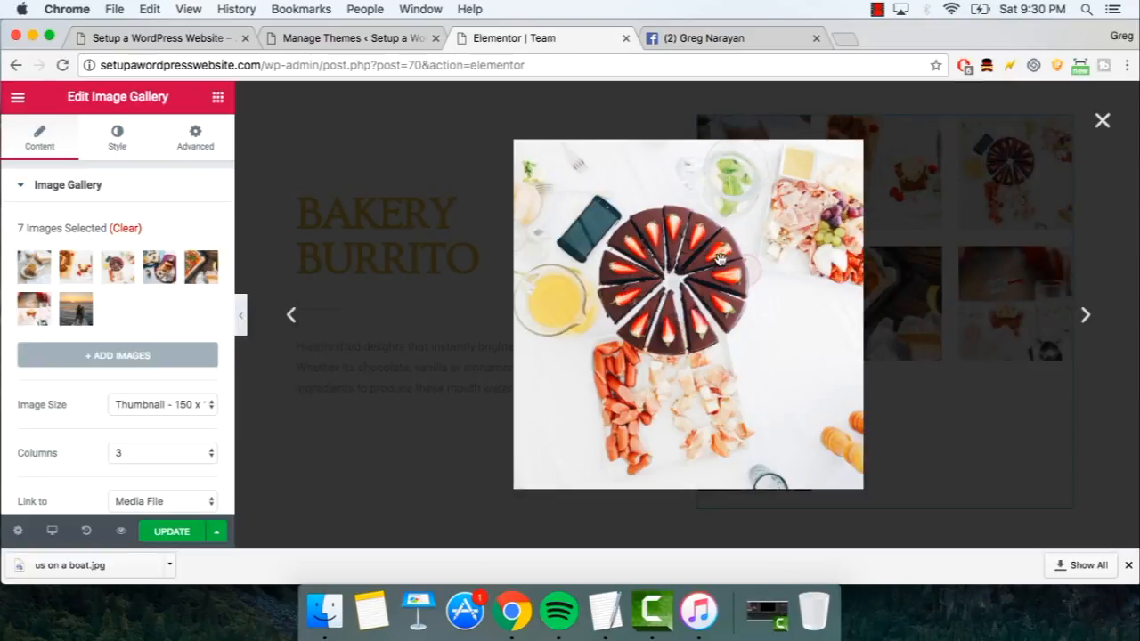
pyautogui.click(182, 535)
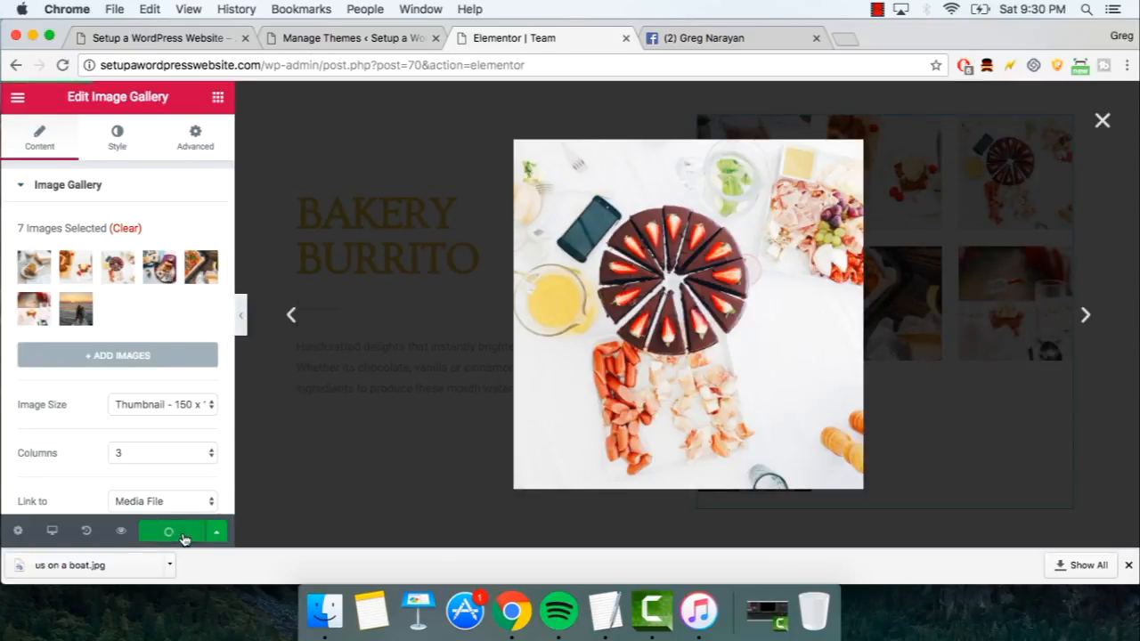
pyautogui.click(293, 315)
pyautogui.click(293, 316)
pyautogui.press('Escape')
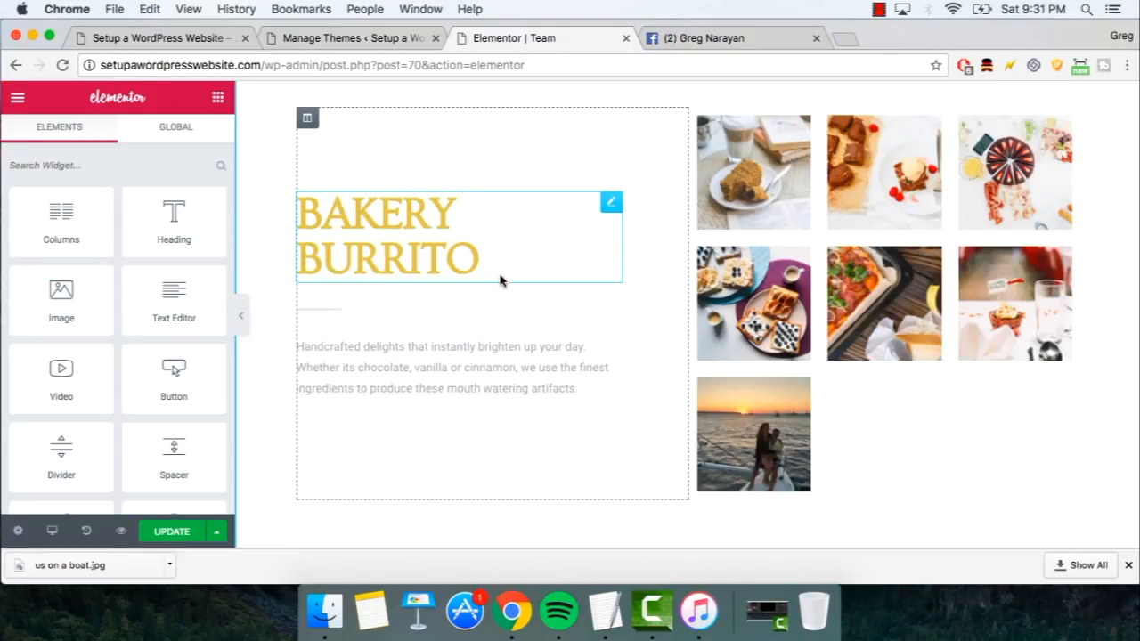
# - Replace 'coffee house.' with 'pie shop.' in the testimonial heading and update the page
pyautogui.scroll(-8, 500, 281)
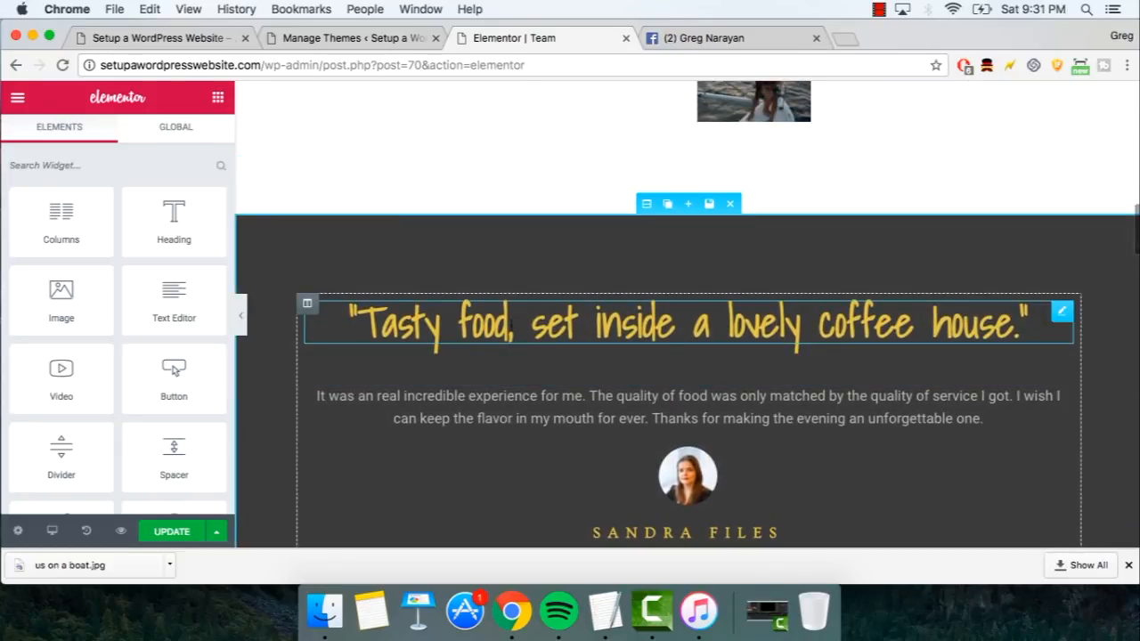
pyautogui.click(532, 325)
pyautogui.moveTo(532, 325); pyautogui.dragTo(693, 322)
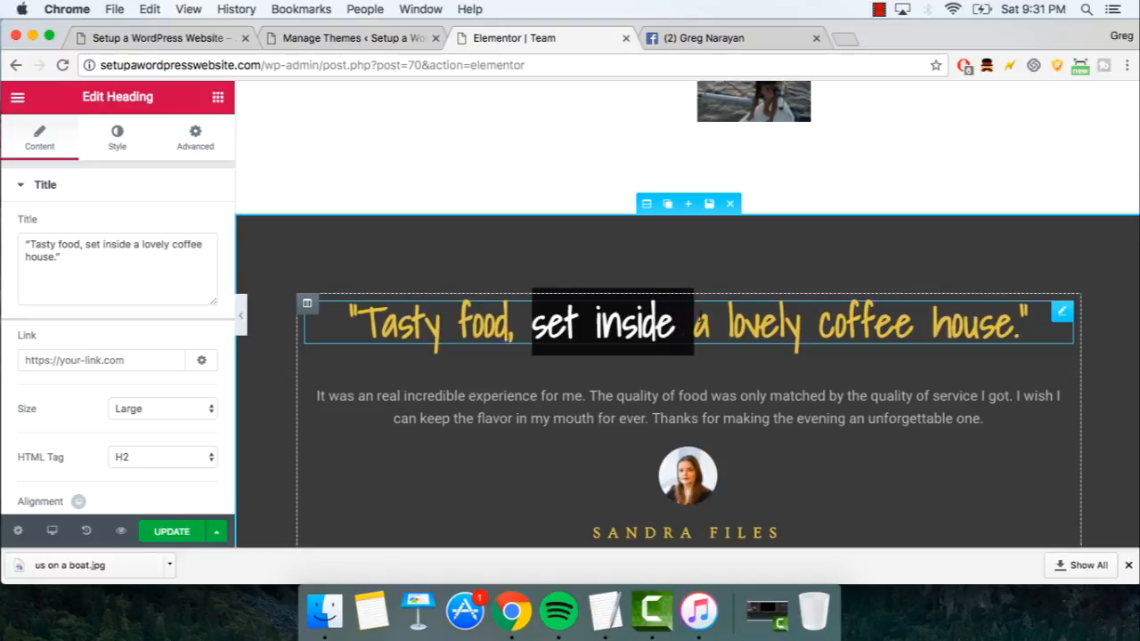
pyautogui.moveTo(820, 325); pyautogui.dragTo(1014, 326)
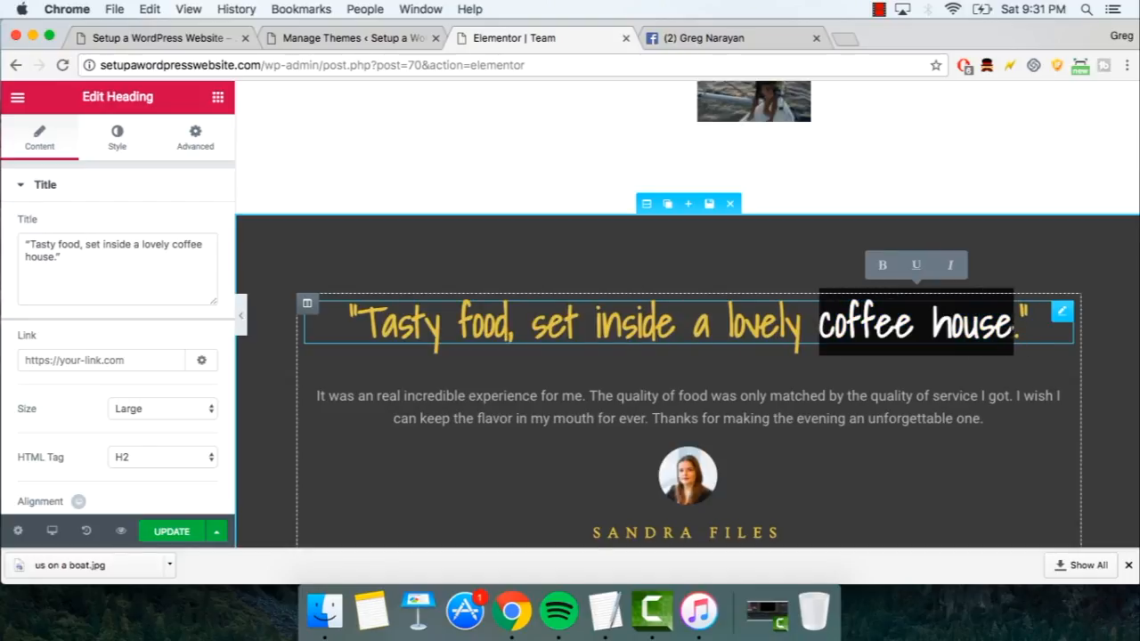
pyautogui.write('pie shop.')
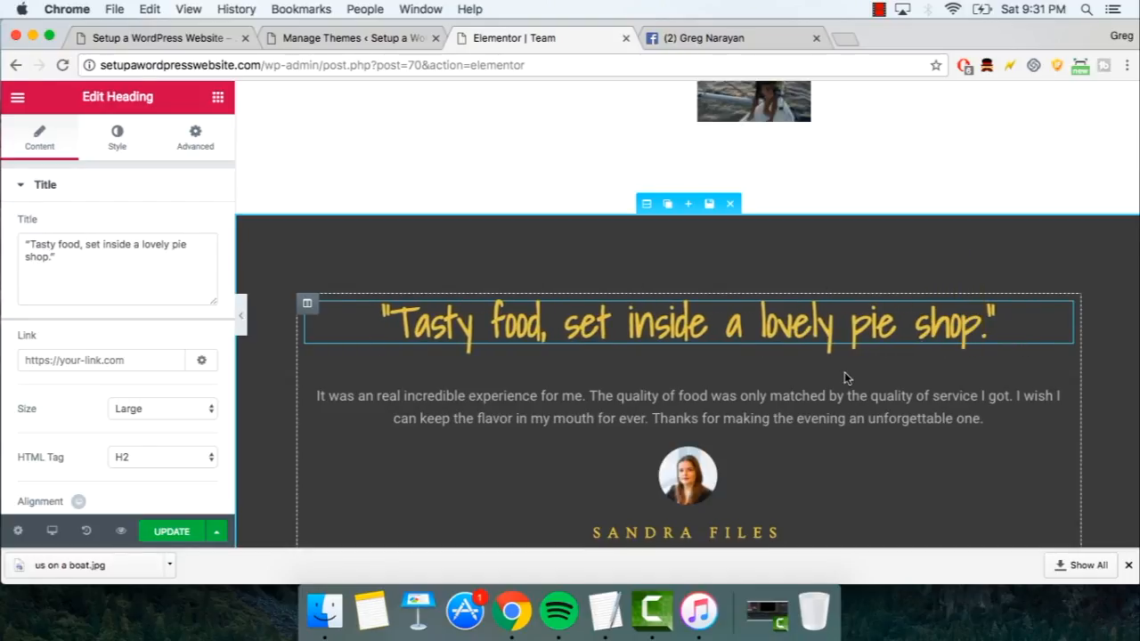
pyautogui.scroll(-15, 846, 379)
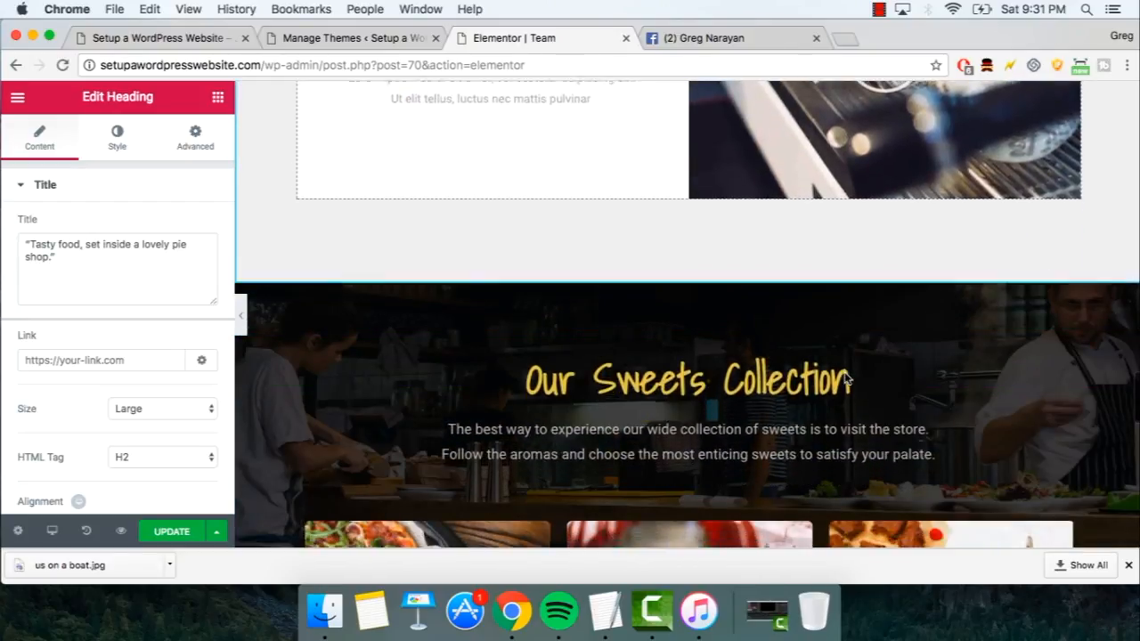
pyautogui.scroll(-6, 846, 379)
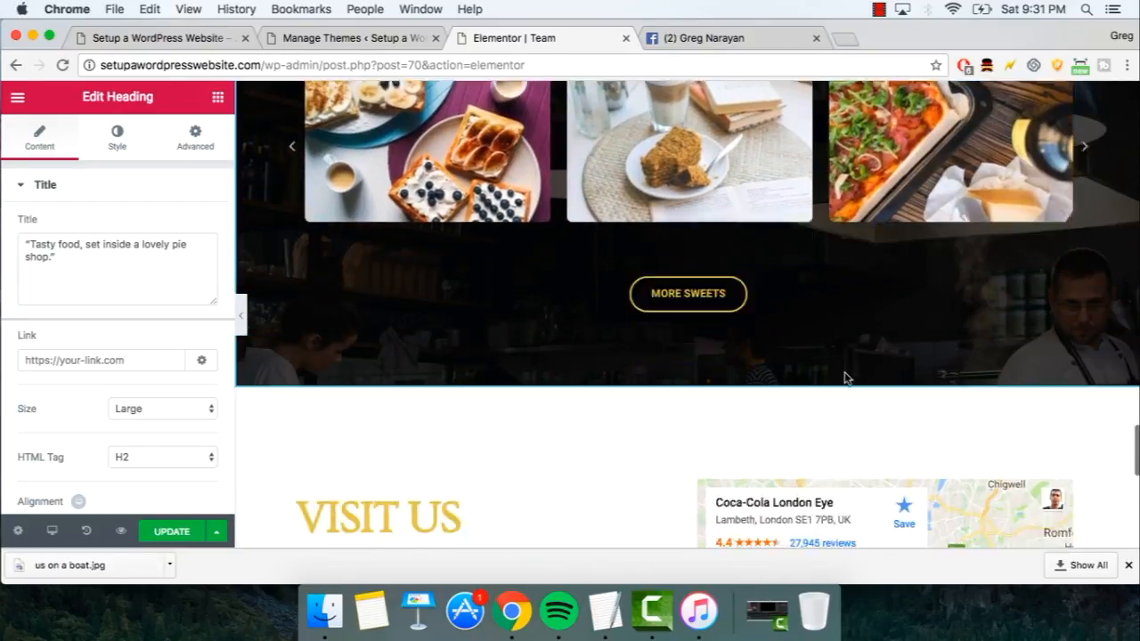
pyautogui.scroll(-3, 846, 379)
pyautogui.click(170, 533)
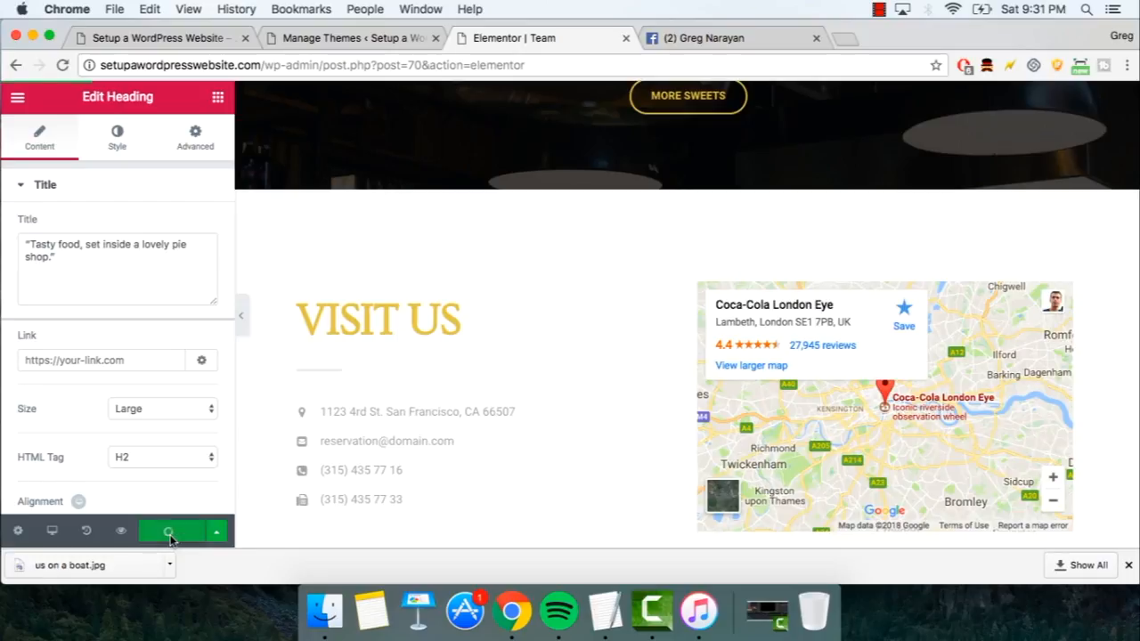
# - Exit Elementor to the dashboard and view the live Team page with its pie shop heading
pyautogui.click(17, 103)
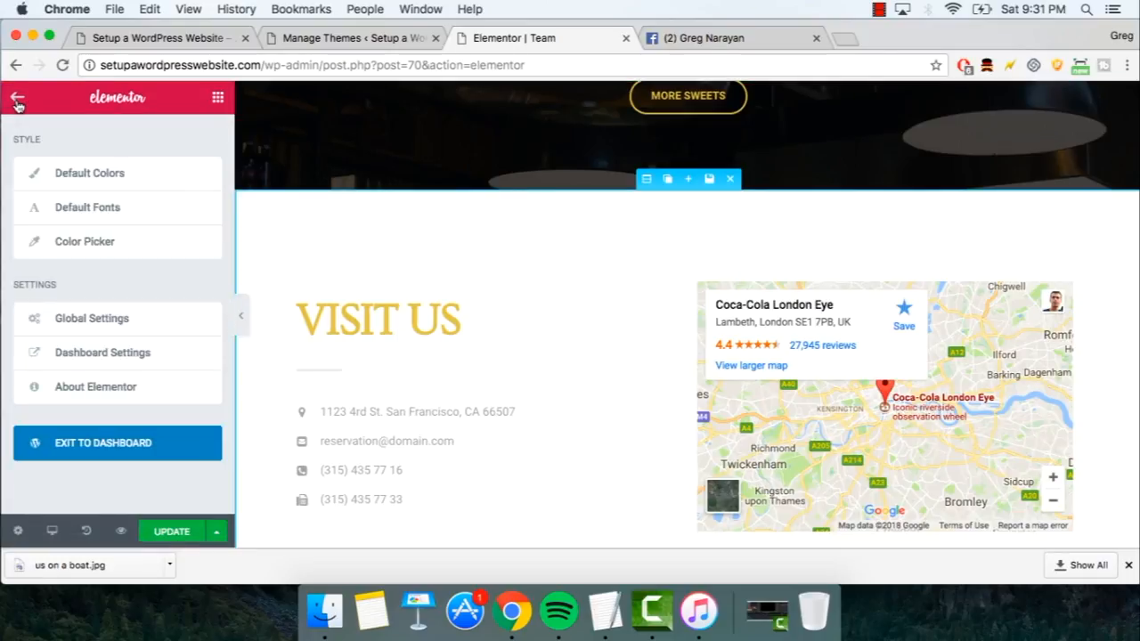
pyautogui.click(115, 443)
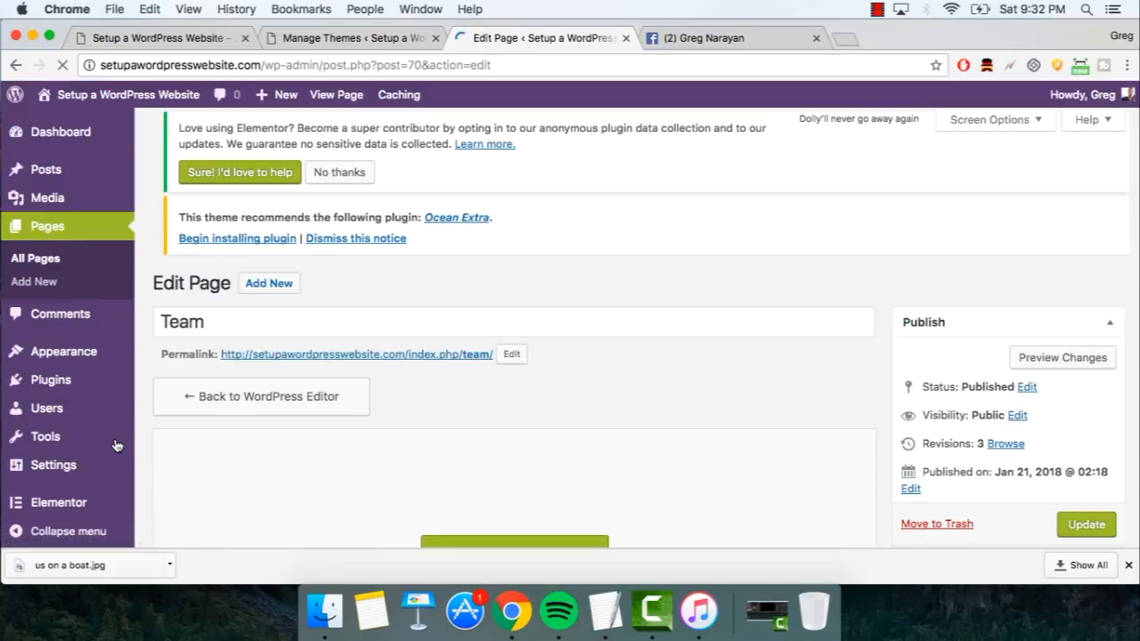
pyautogui.click(335, 100)
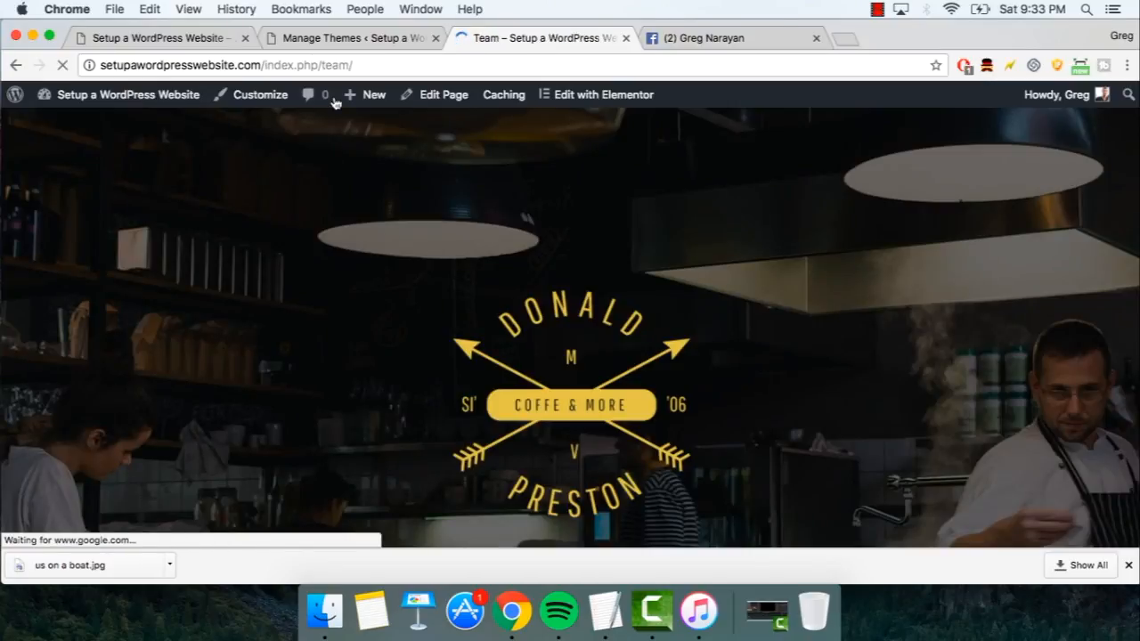
pyautogui.scroll(-10, 295, 178)
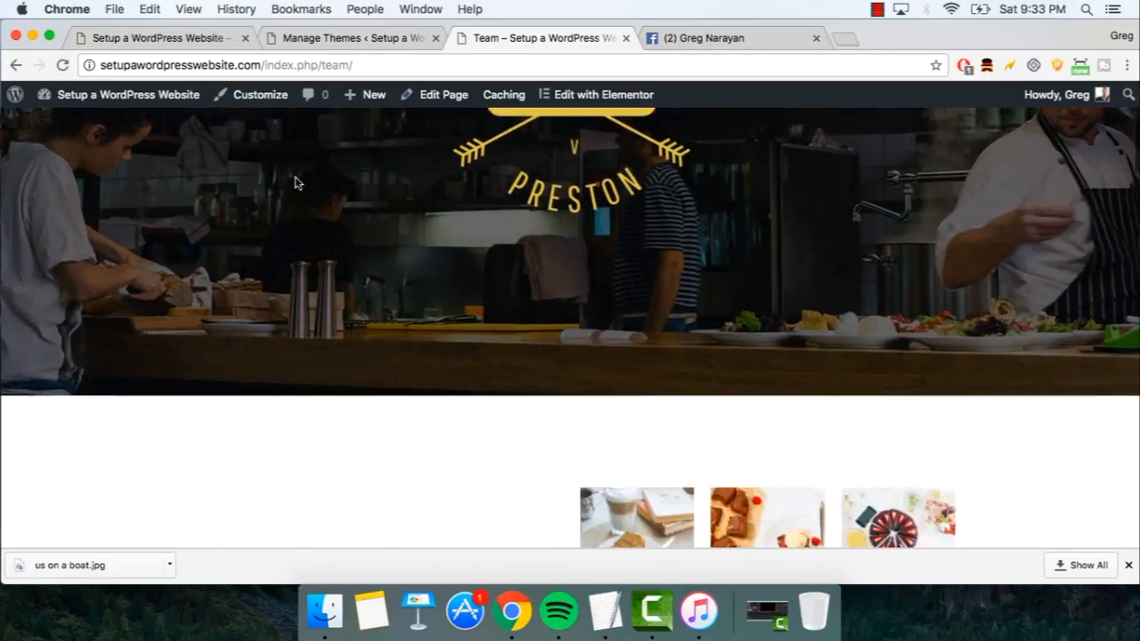
pyautogui.scroll(-15, 295, 182)
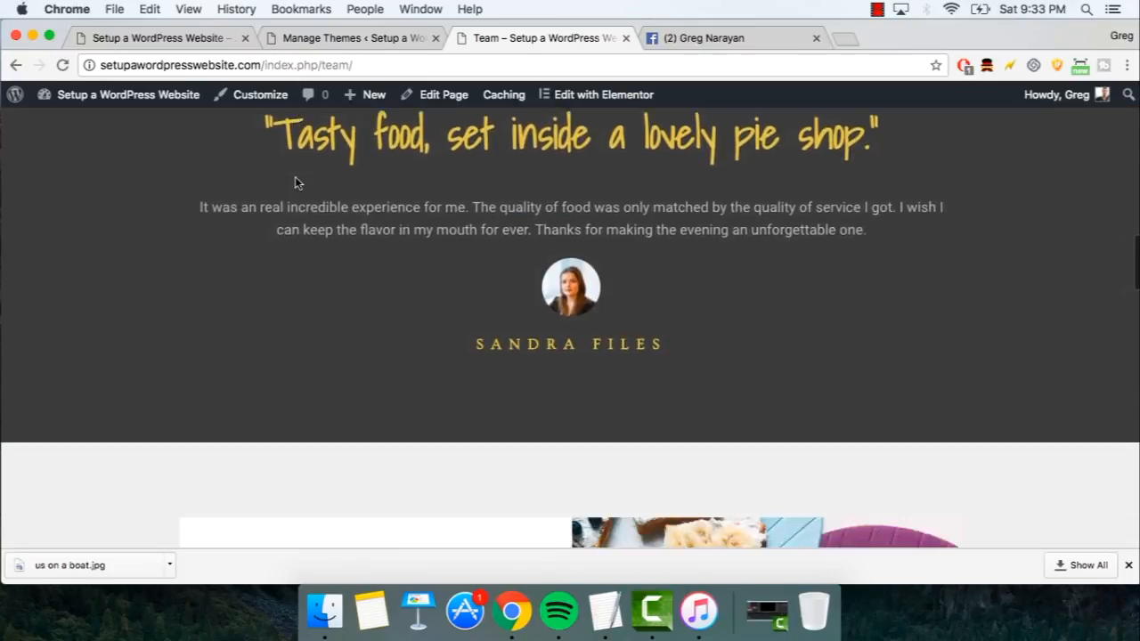
pyautogui.scroll(-10, 295, 182)
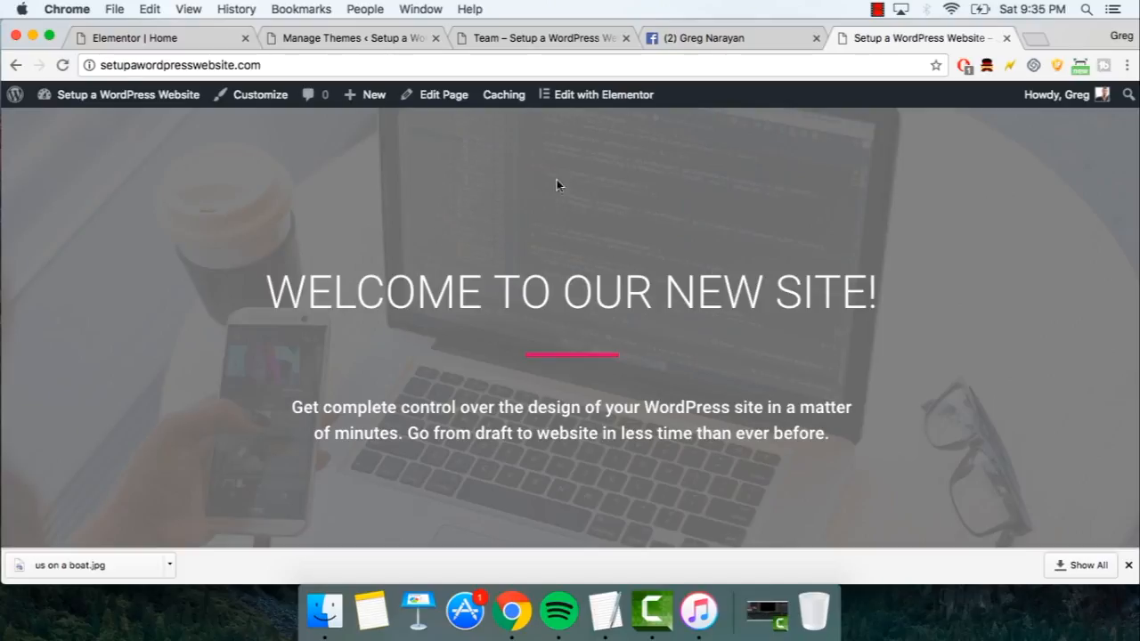
pyautogui.scroll(-5, 228, 242)
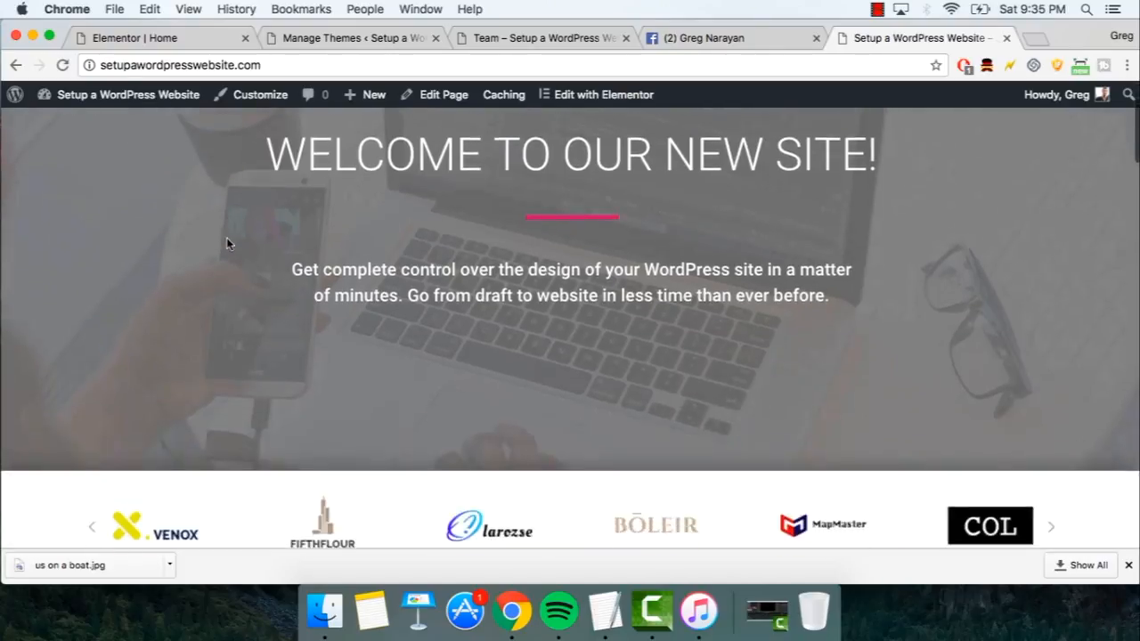
pyautogui.scroll(-4, 227, 237)
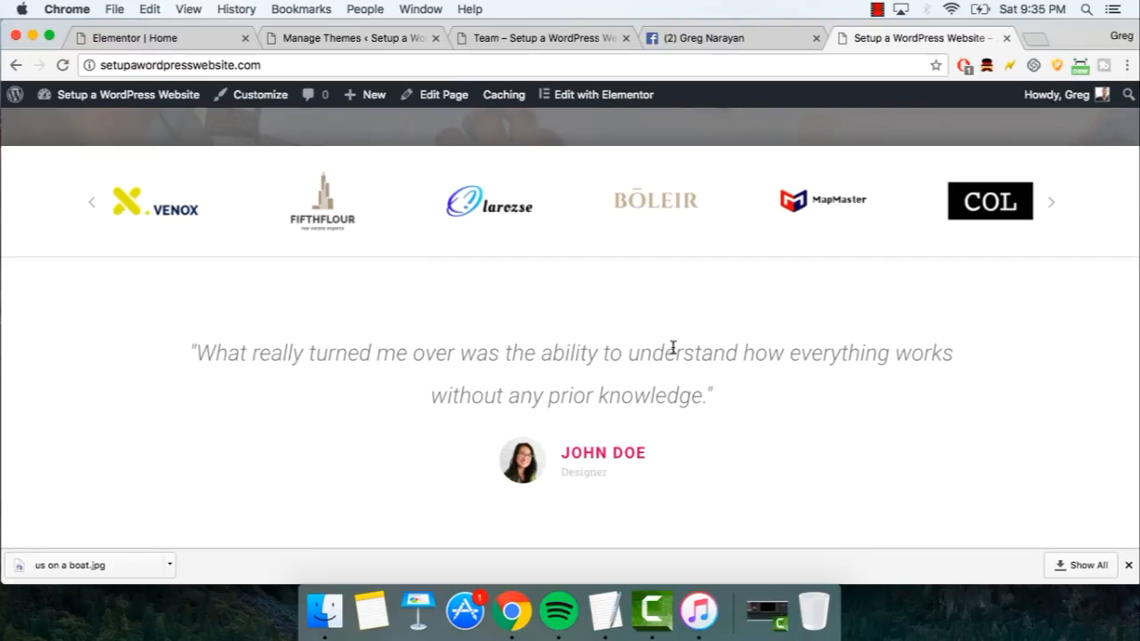
pyautogui.scroll(-8, 487, 394)
pyautogui.scroll(-15, 487, 394)
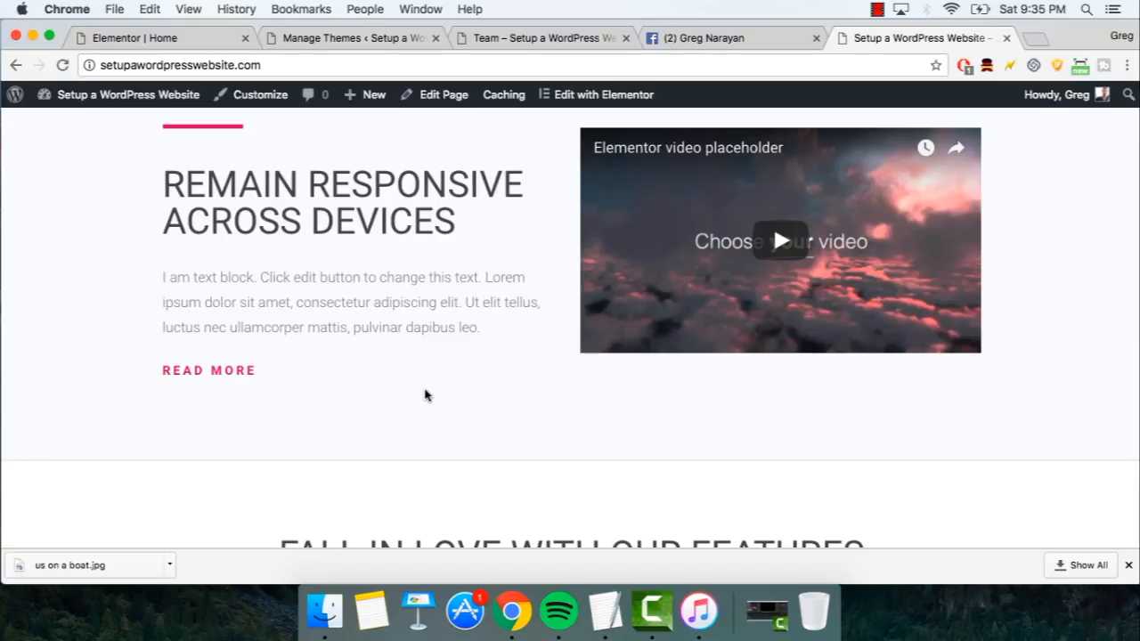
pyautogui.scroll(6, 425, 396)
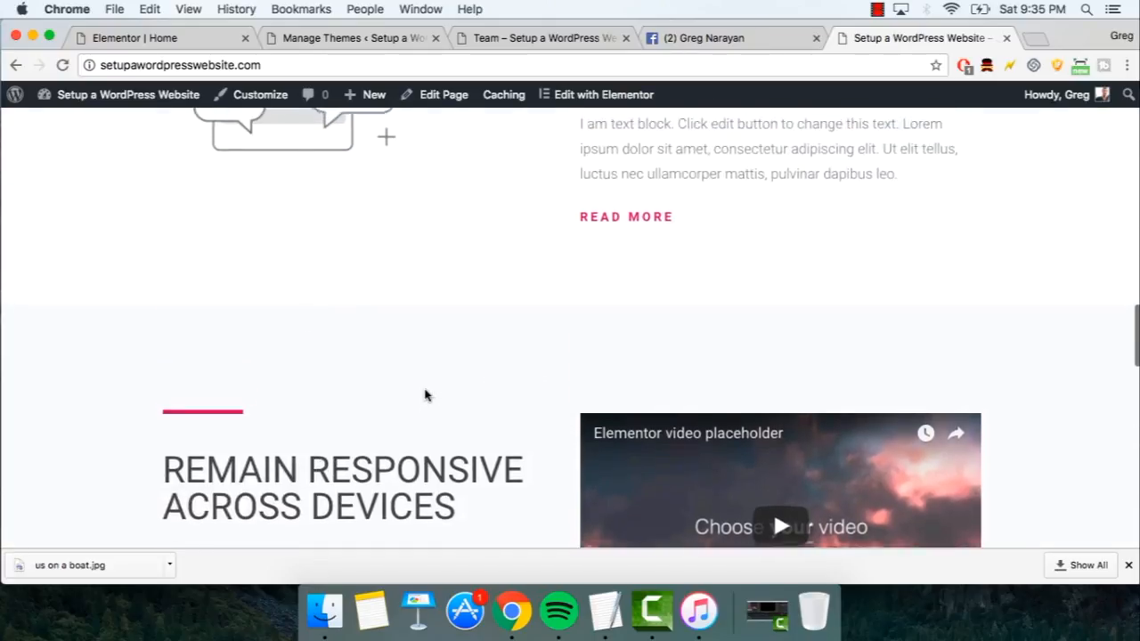
pyautogui.scroll(-7, 425, 396)
pyautogui.scroll(5, 425, 396)
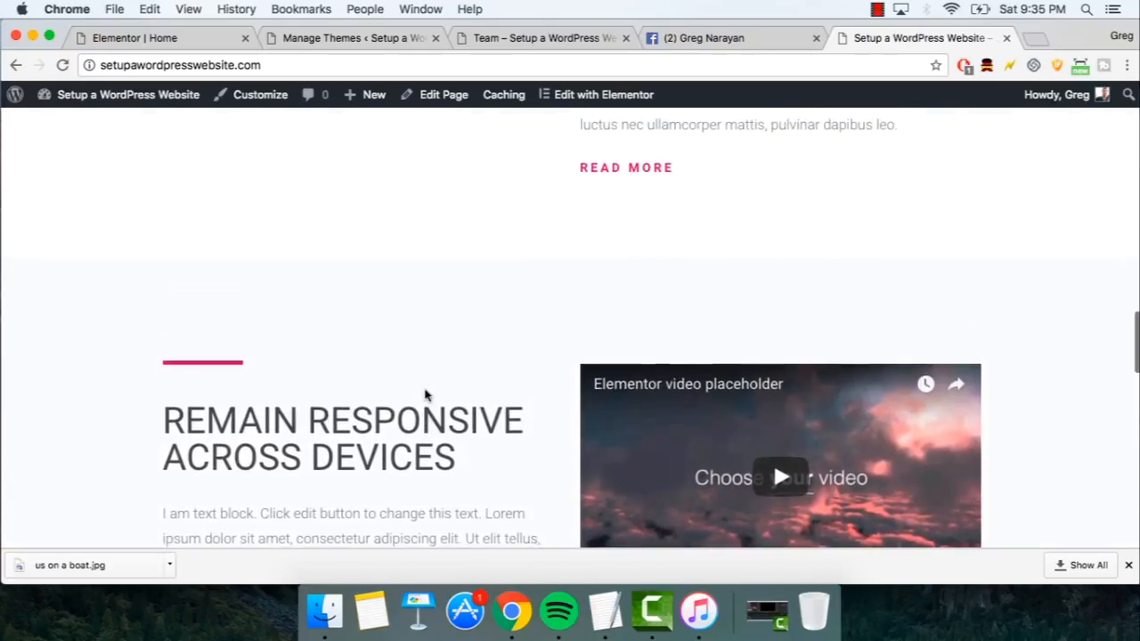
pyautogui.scroll(15, 425, 395)
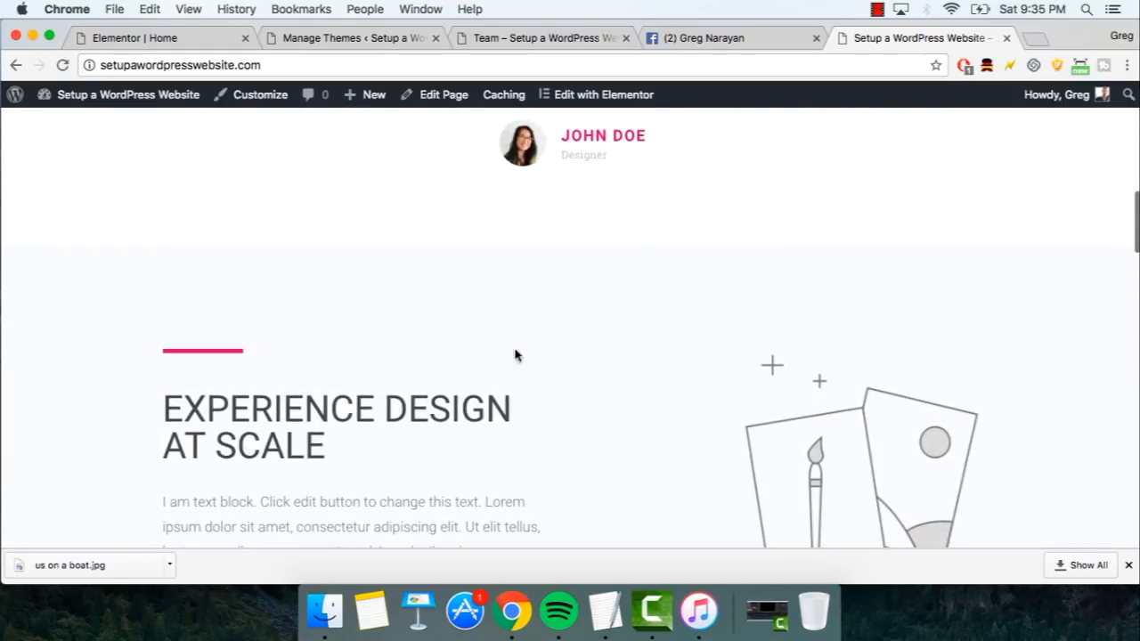
pyautogui.scroll(10, 562, 382)
pyautogui.scroll(5, 562, 383)
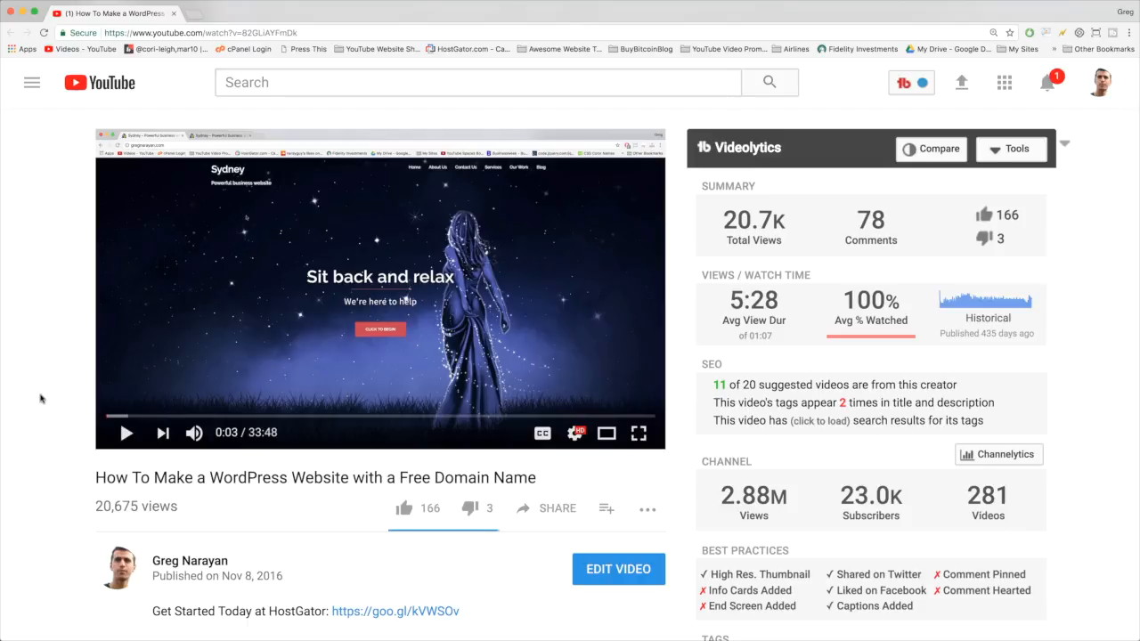
# - Follow the goo.gl HostGator link in the video description to the hosting deal page
pyautogui.scroll(-5, 40, 399)
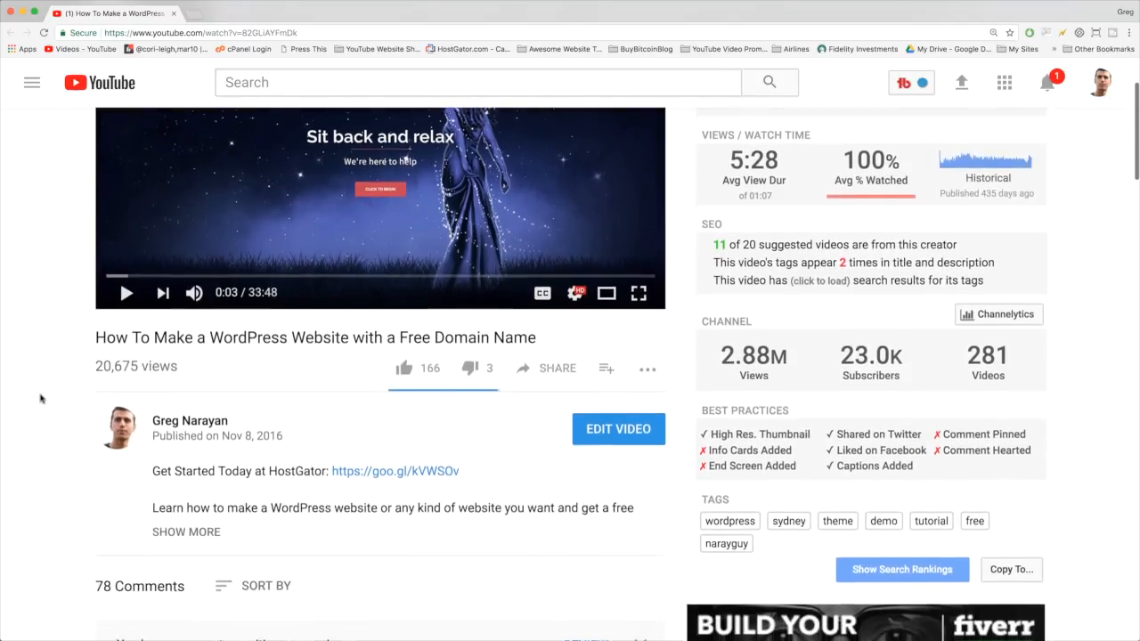
pyautogui.scroll(-3, 40, 398)
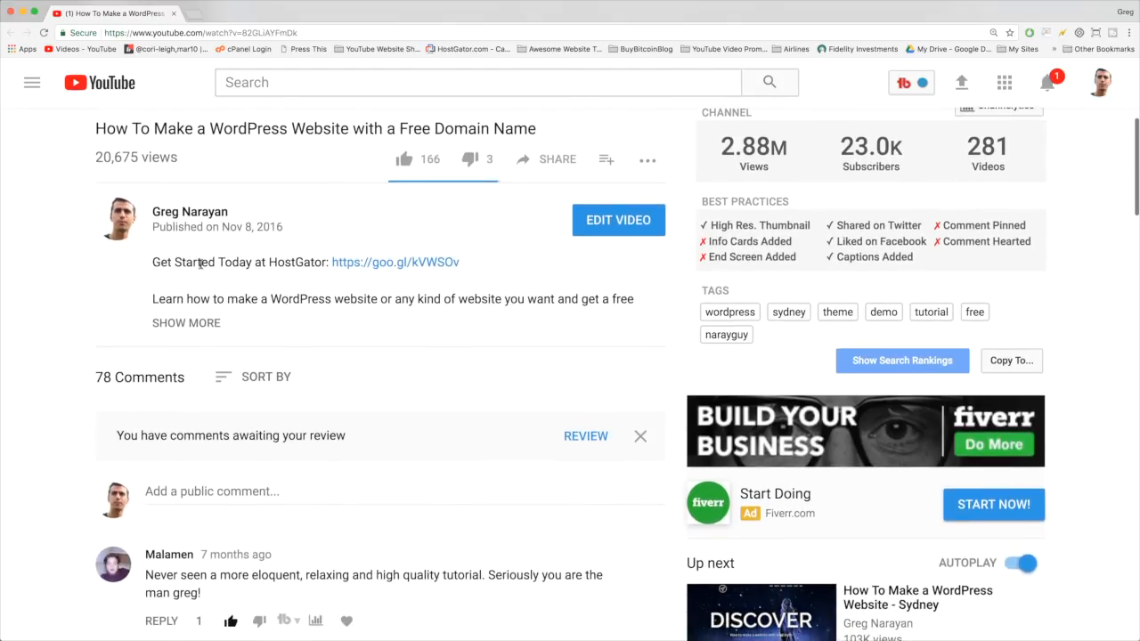
pyautogui.click(418, 263)
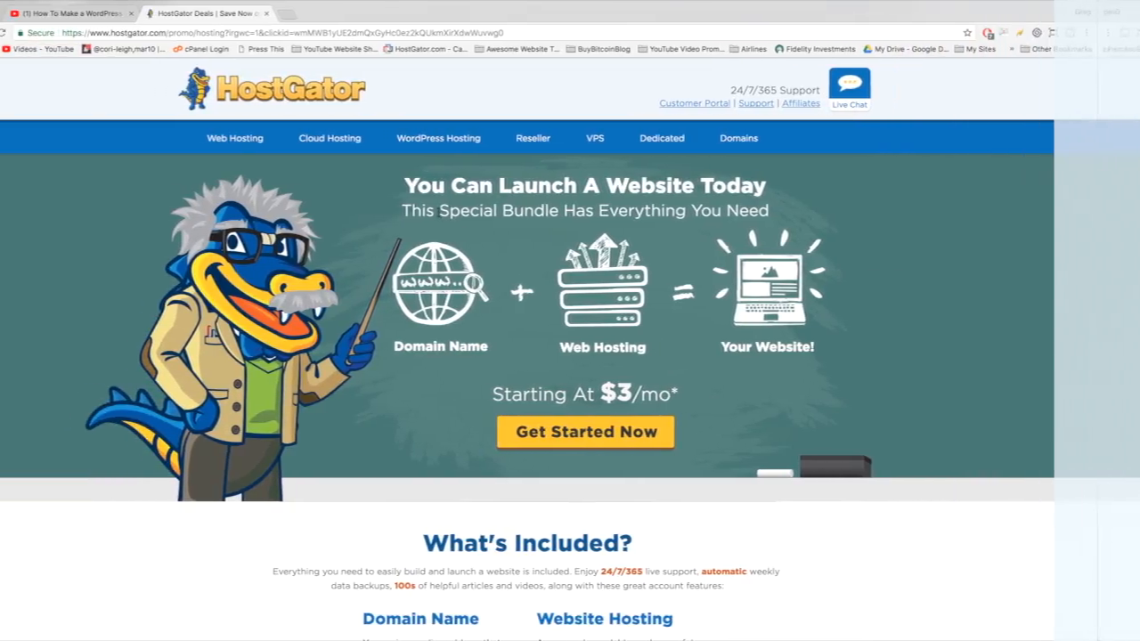
# - Review the Special Bundle promo and start the Get Started Now signup for domain plus hosting
pyautogui.moveTo(439, 210); pyautogui.dragTo(565, 210)
pyautogui.click(564, 211)
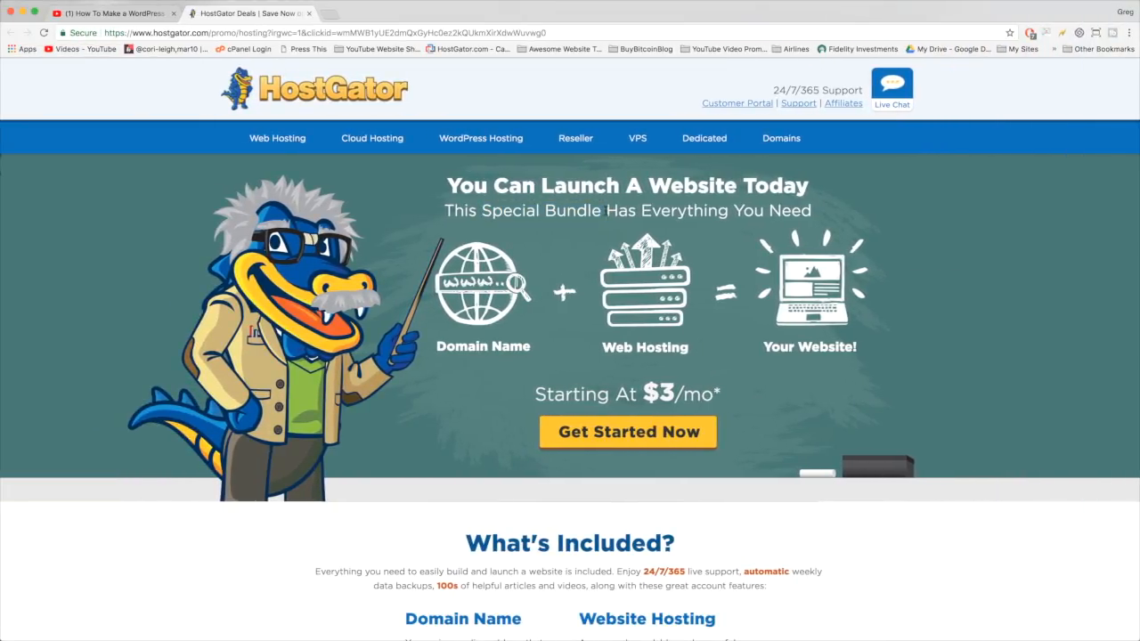
pyautogui.scroll(-10, 960, 202)
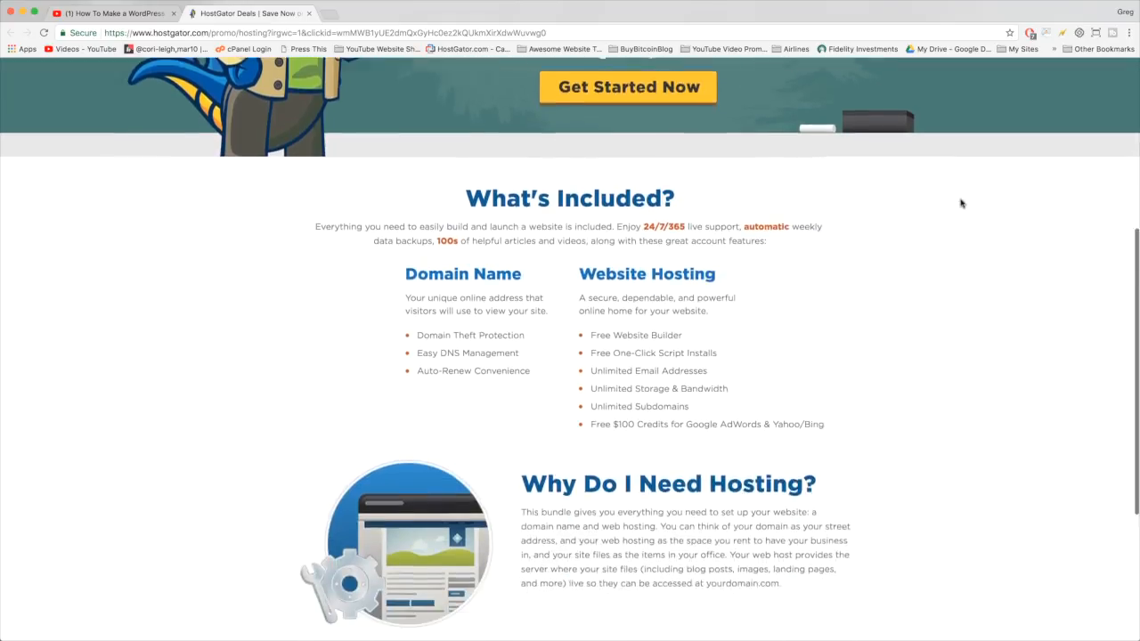
pyautogui.scroll(-2, 961, 203)
pyautogui.scroll(10, 943, 419)
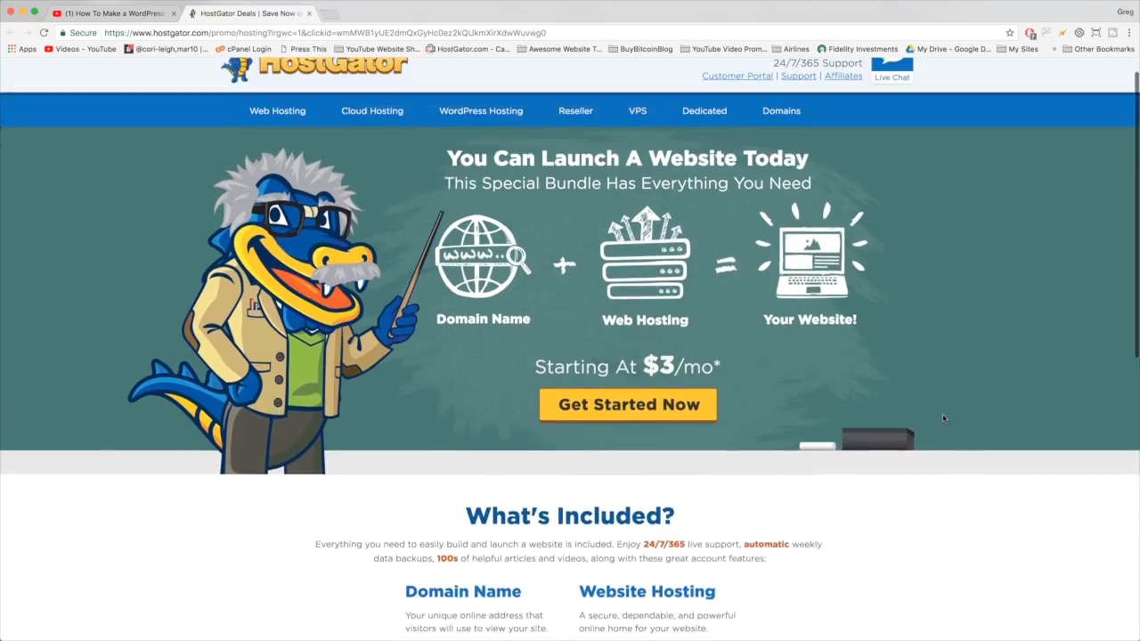
pyautogui.scroll(-1, 943, 418)
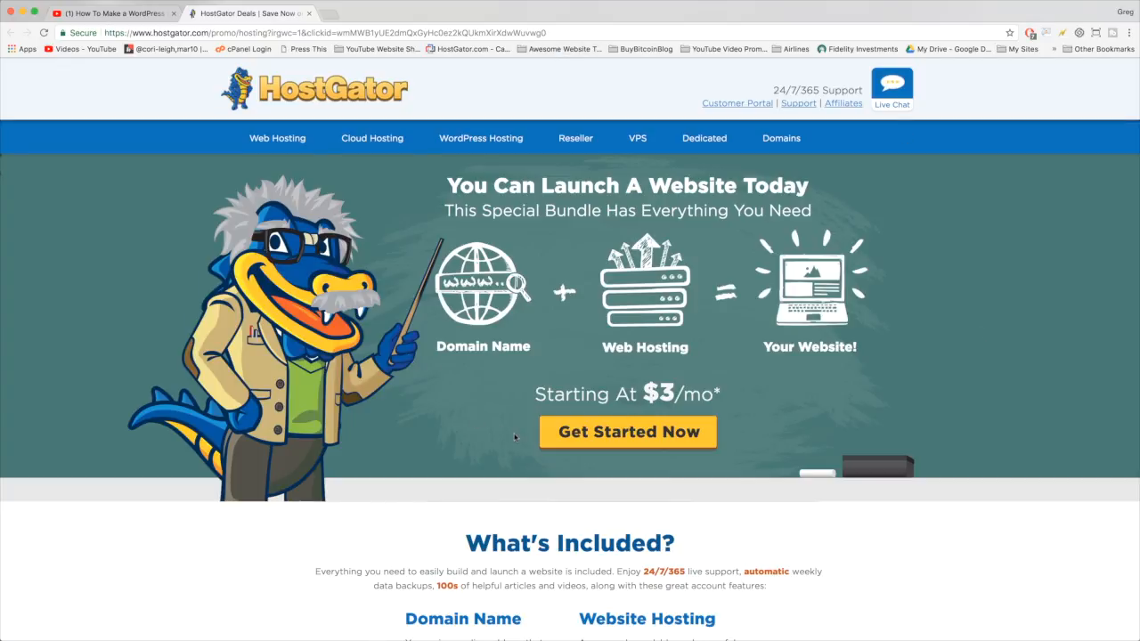
pyautogui.click(706, 432)
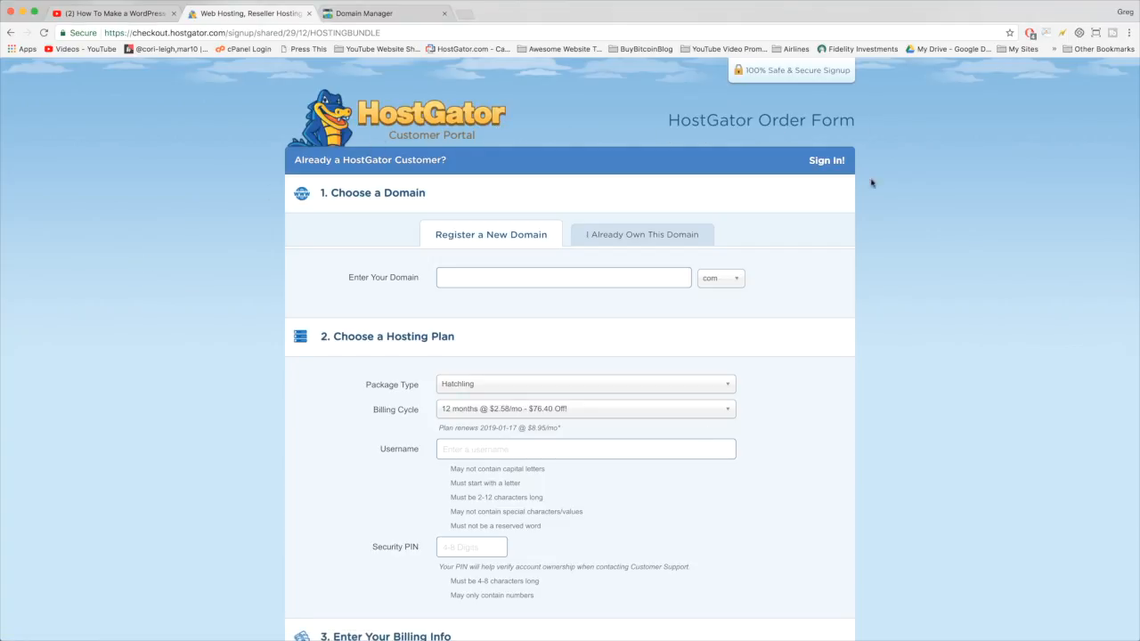
pyautogui.scroll(-2, 853, 248)
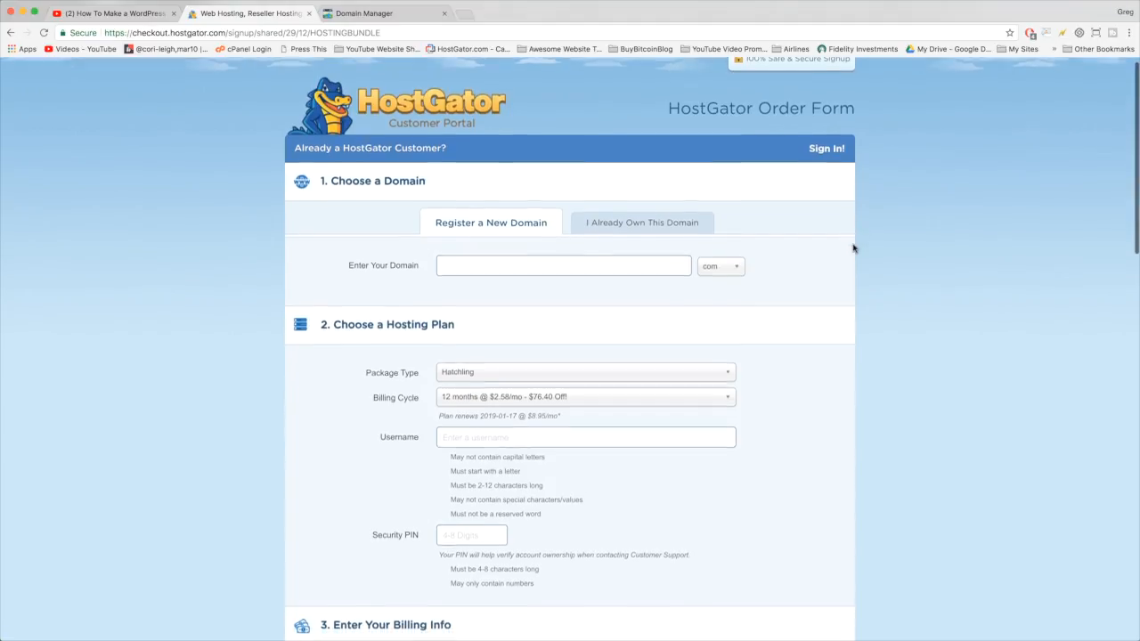
pyautogui.scroll(2, 852, 247)
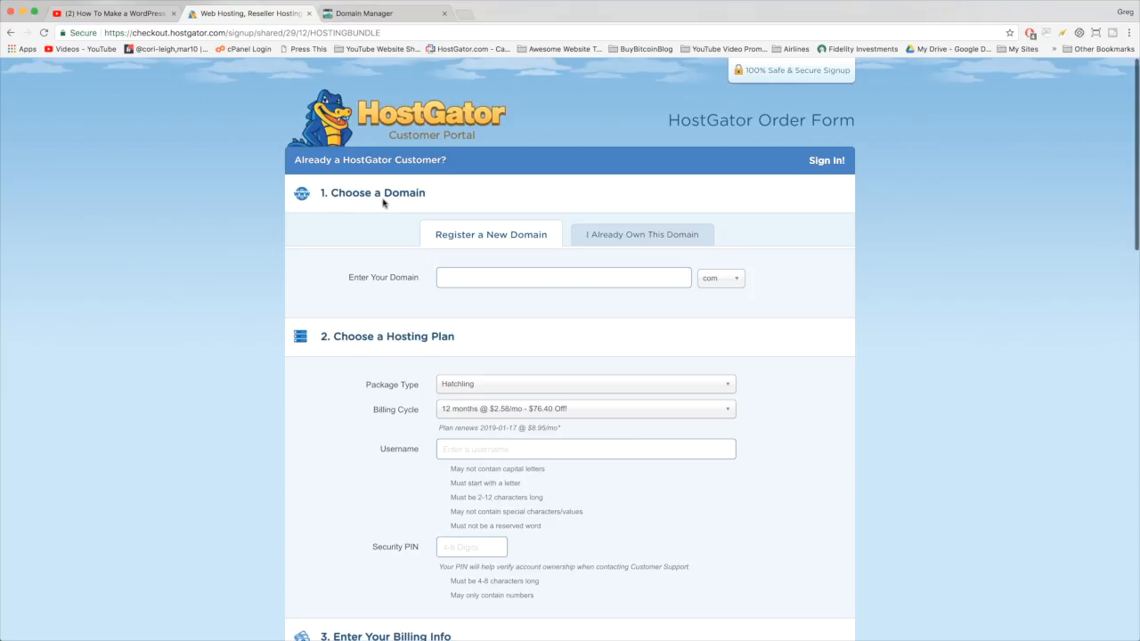
pyautogui.scroll(-10, 428, 200)
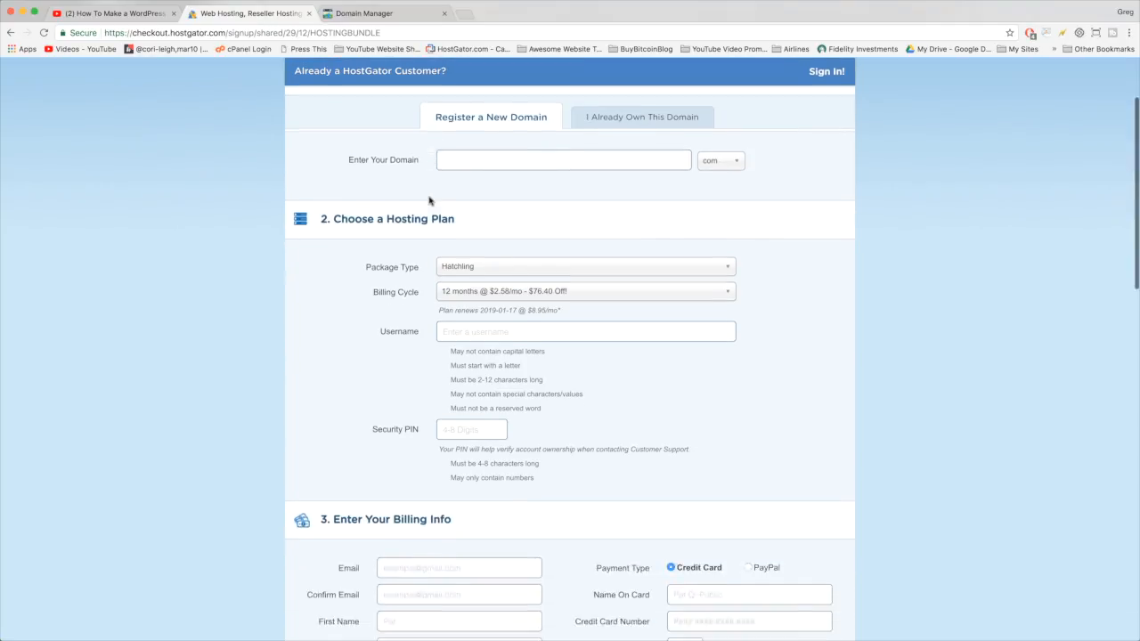
pyautogui.scroll(-5, 429, 201)
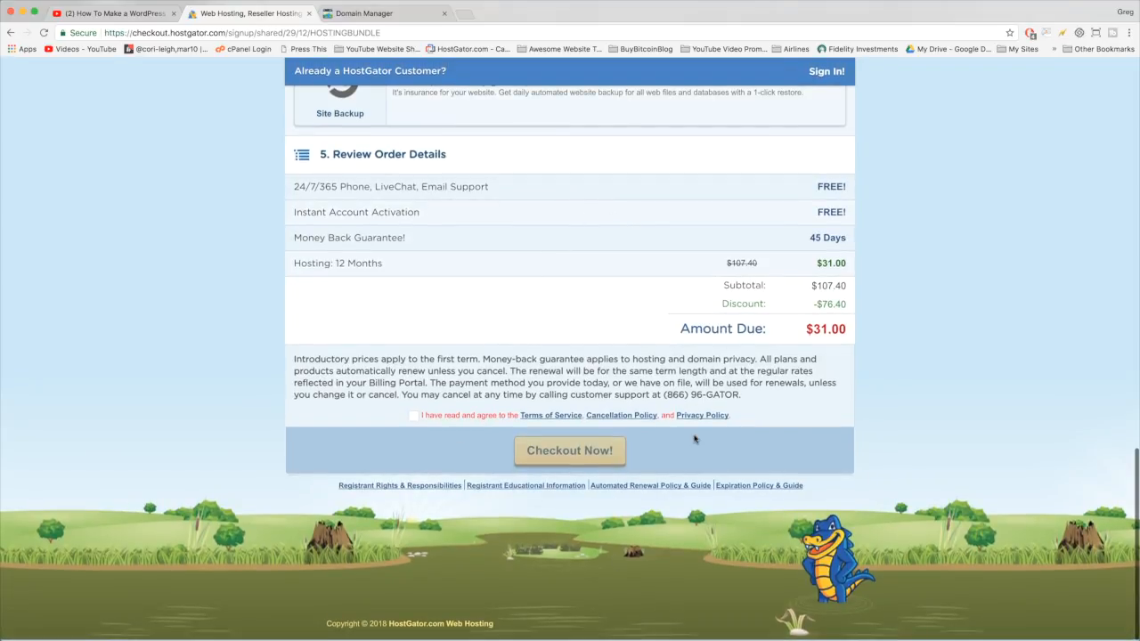
pyautogui.scroll(15, 695, 440)
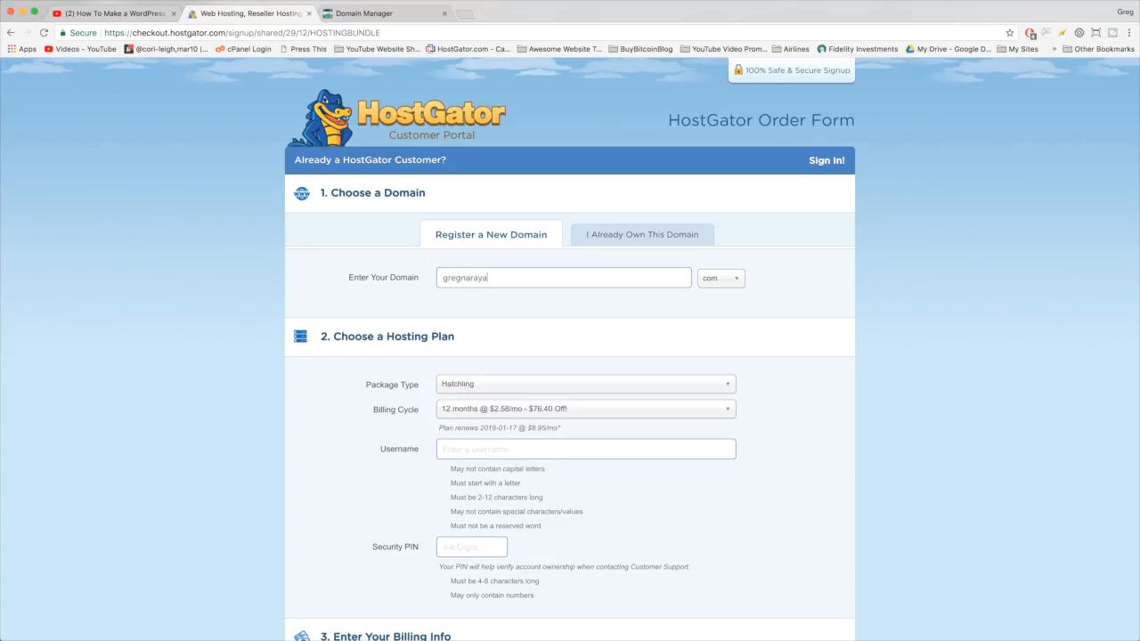
# - Pick .com as the domain extension and check the typed name's availability
pyautogui.press('Tab')
pyautogui.write('co')
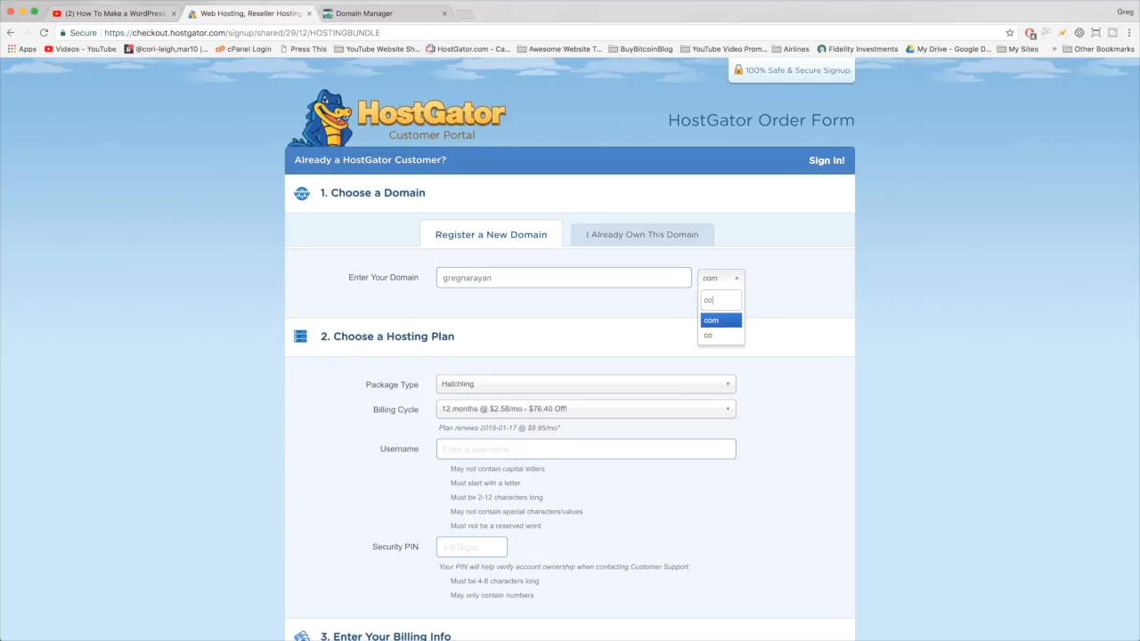
pyautogui.click(711, 320)
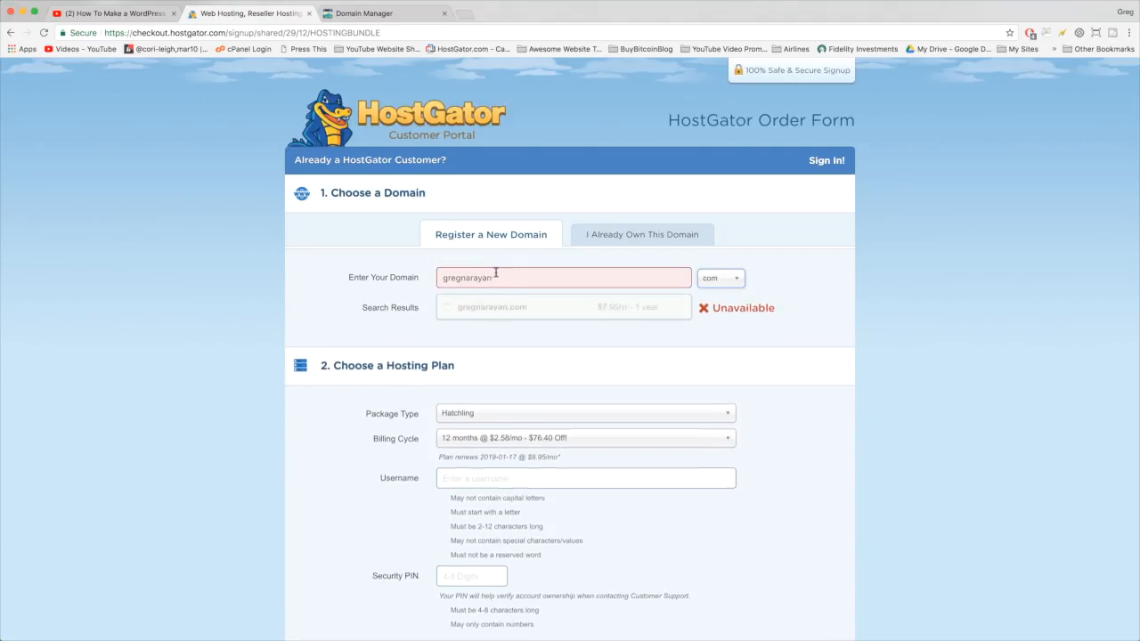
pyautogui.click(508, 280)
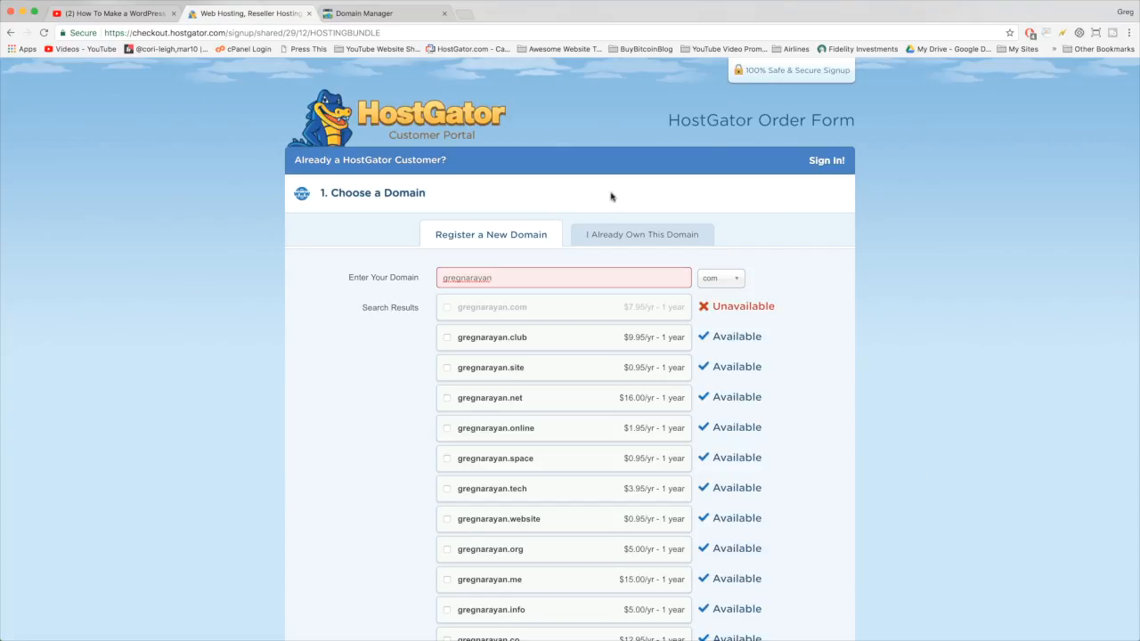
pyautogui.scroll(-5, 348, 470)
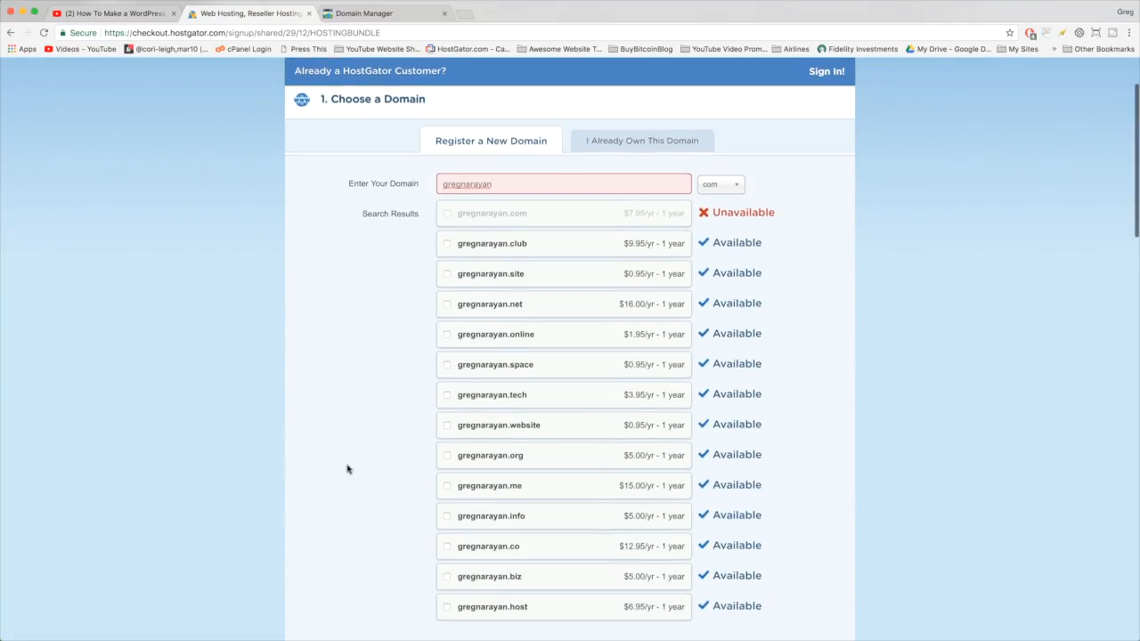
pyautogui.scroll(5, 348, 470)
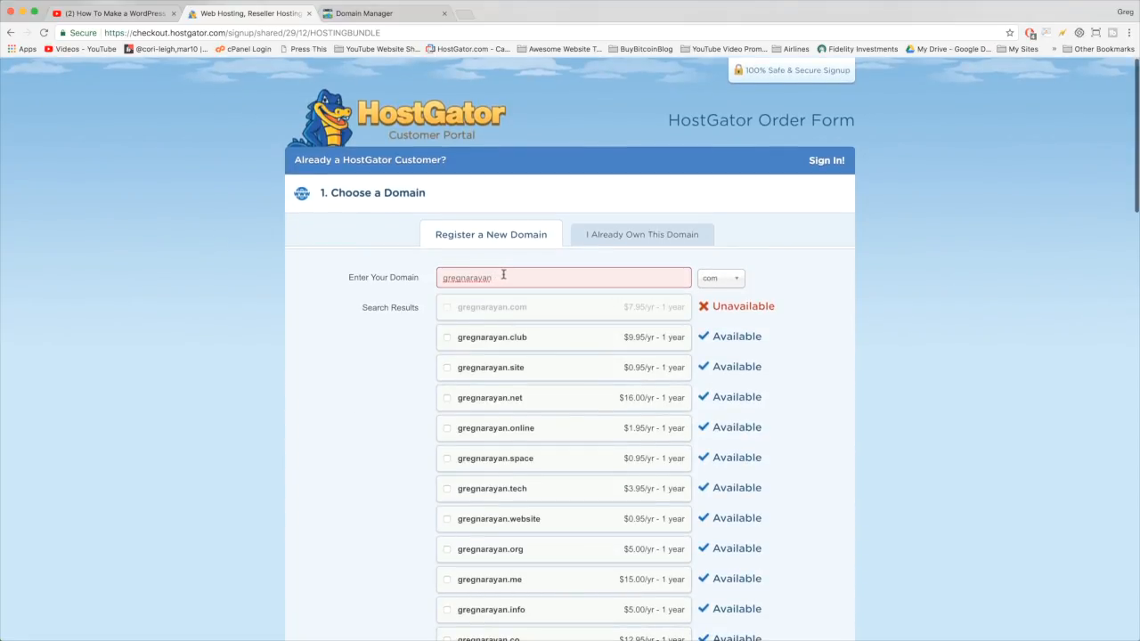
# - Browse the available extensions, briefly try .store, then settle back on .com
pyautogui.click(726, 282)
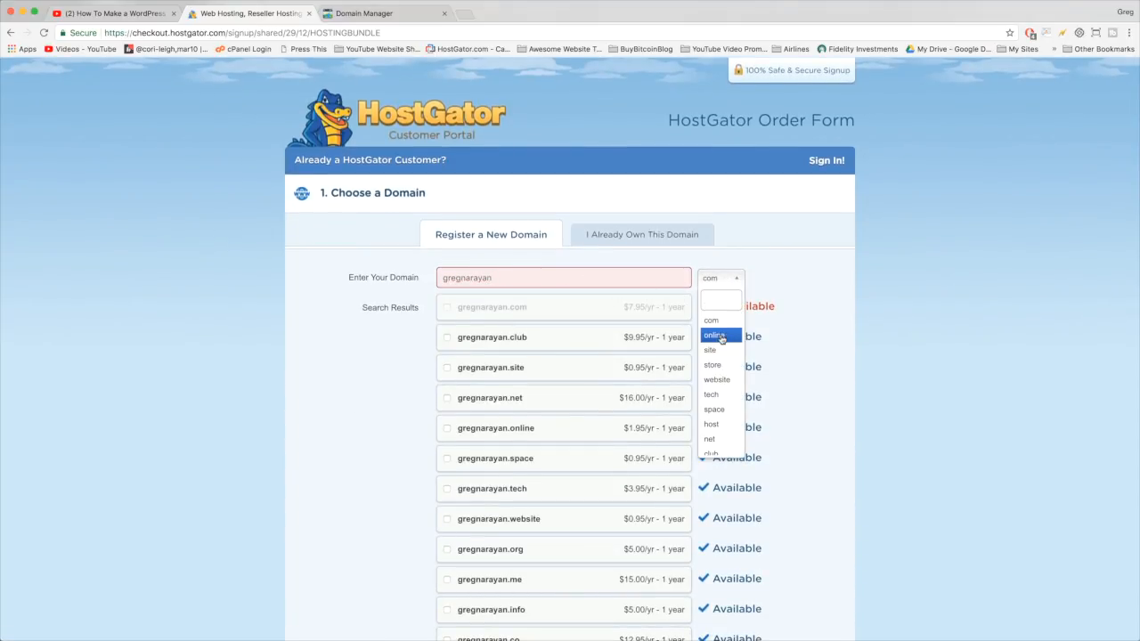
pyautogui.scroll(-3, 721, 339)
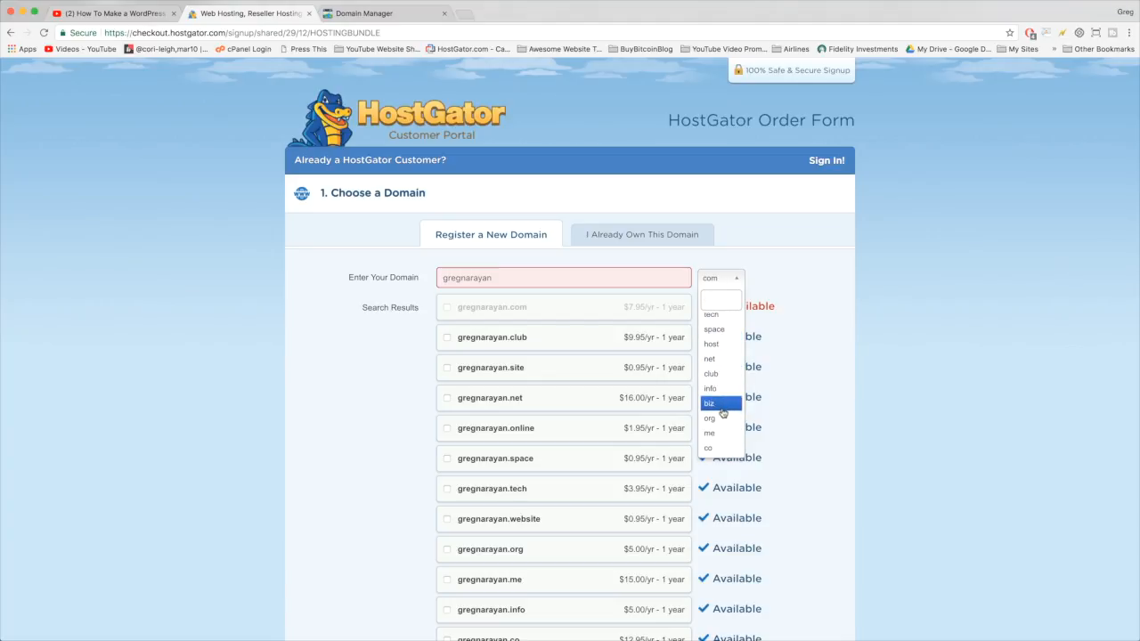
pyautogui.scroll(3, 723, 410)
pyautogui.scroll(-3, 717, 385)
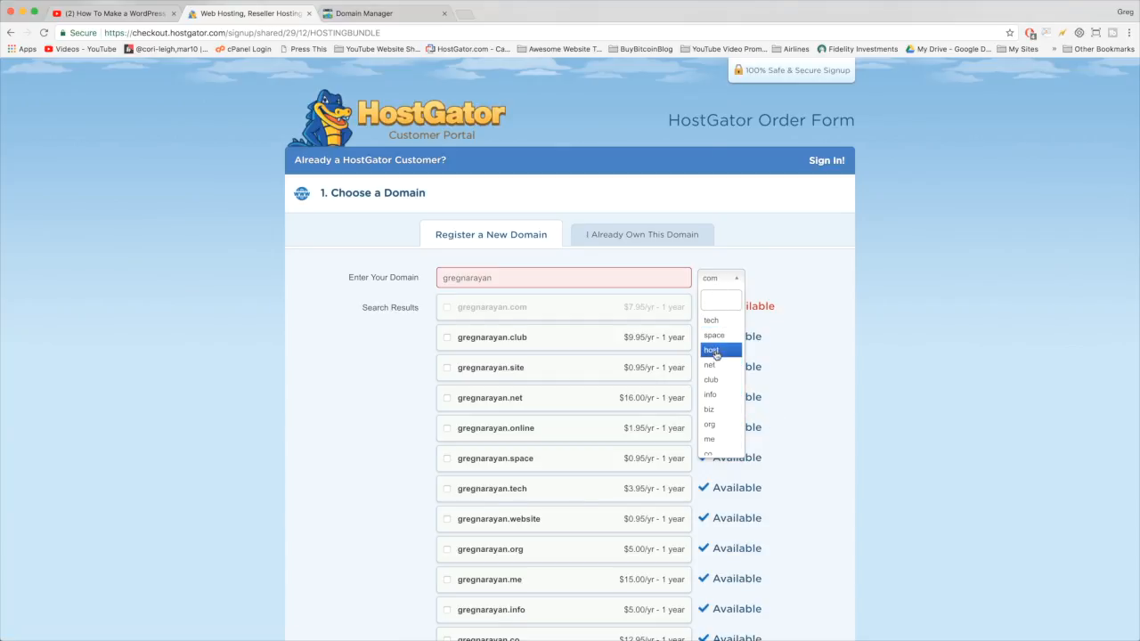
pyautogui.click(710, 283)
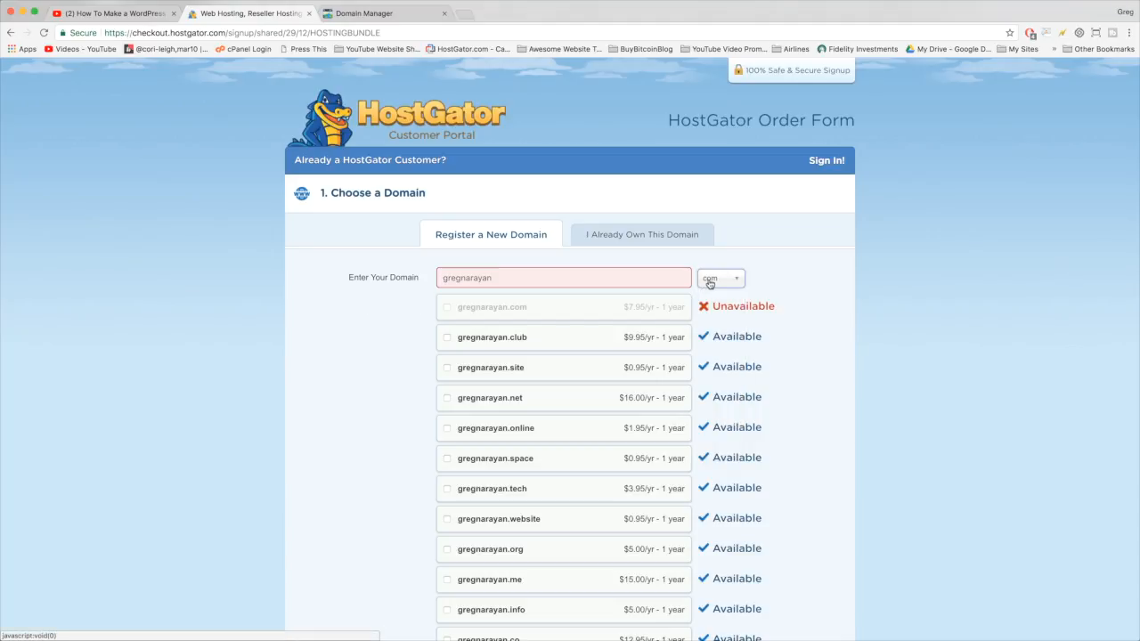
pyautogui.click(710, 281)
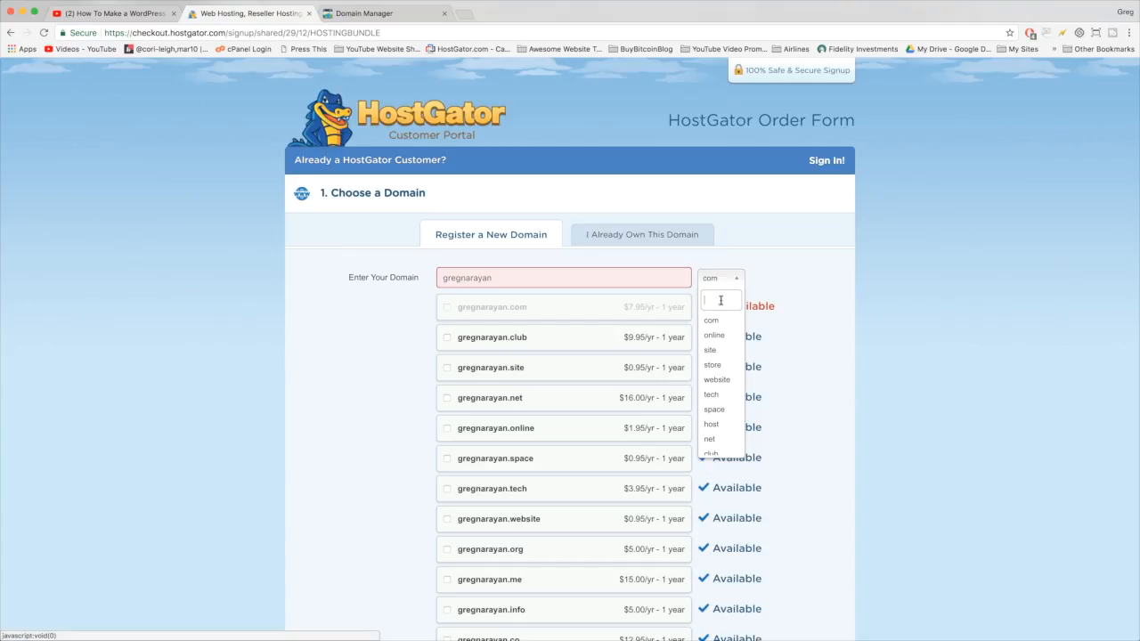
pyautogui.scroll(-1, 715, 408)
pyautogui.scroll(-2, 715, 408)
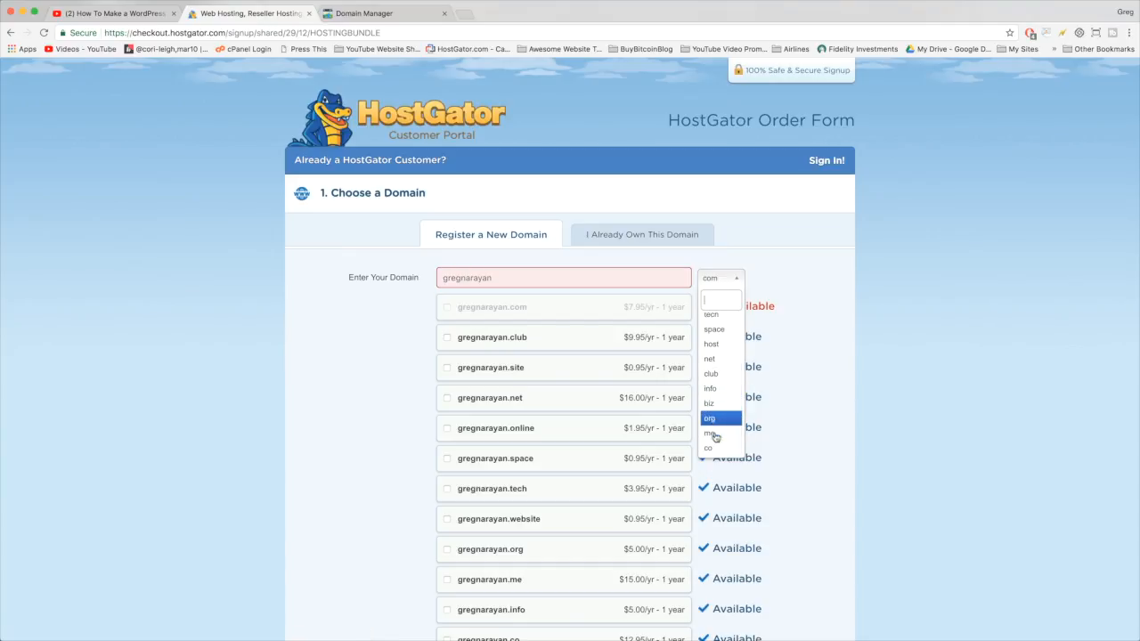
pyautogui.scroll(2, 714, 369)
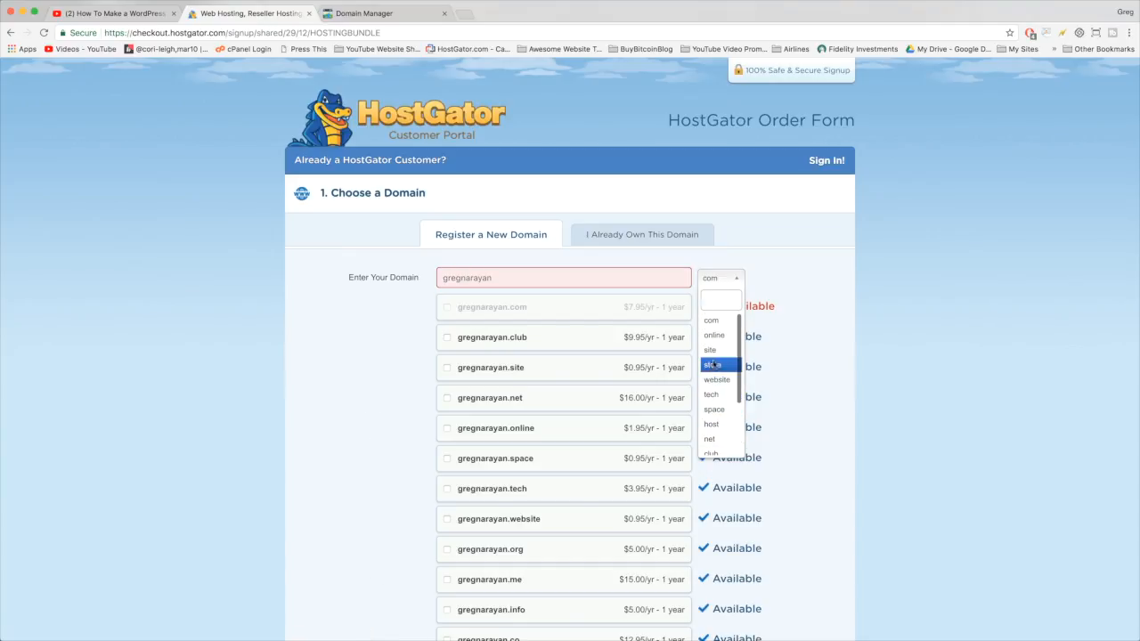
pyautogui.click(712, 349)
pyautogui.click(716, 283)
pyautogui.click(713, 320)
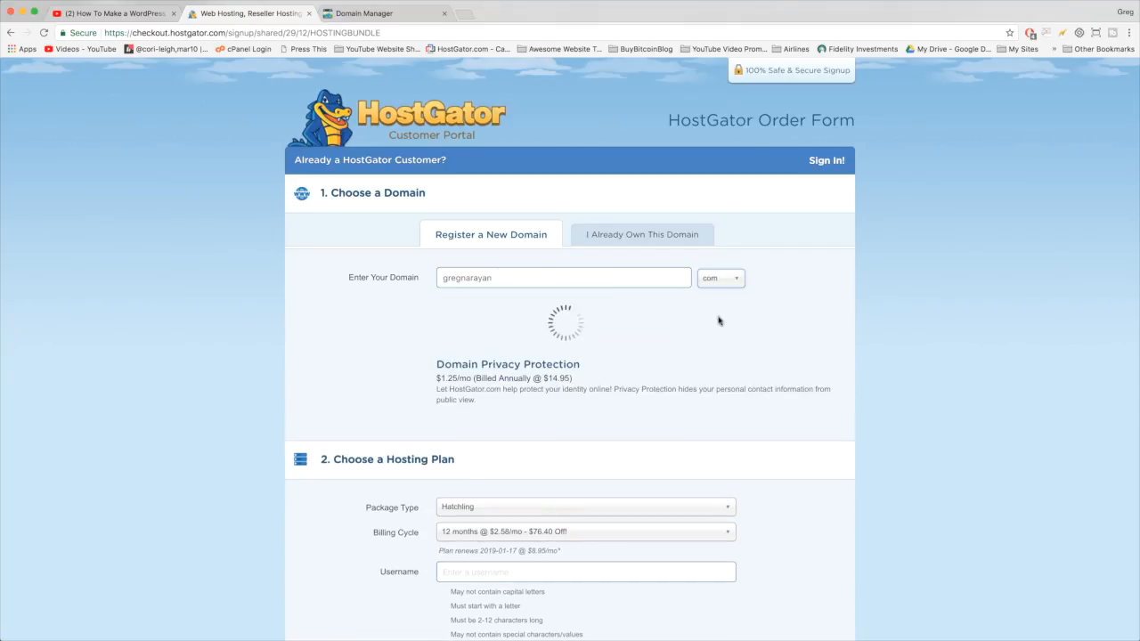
pyautogui.click(556, 279)
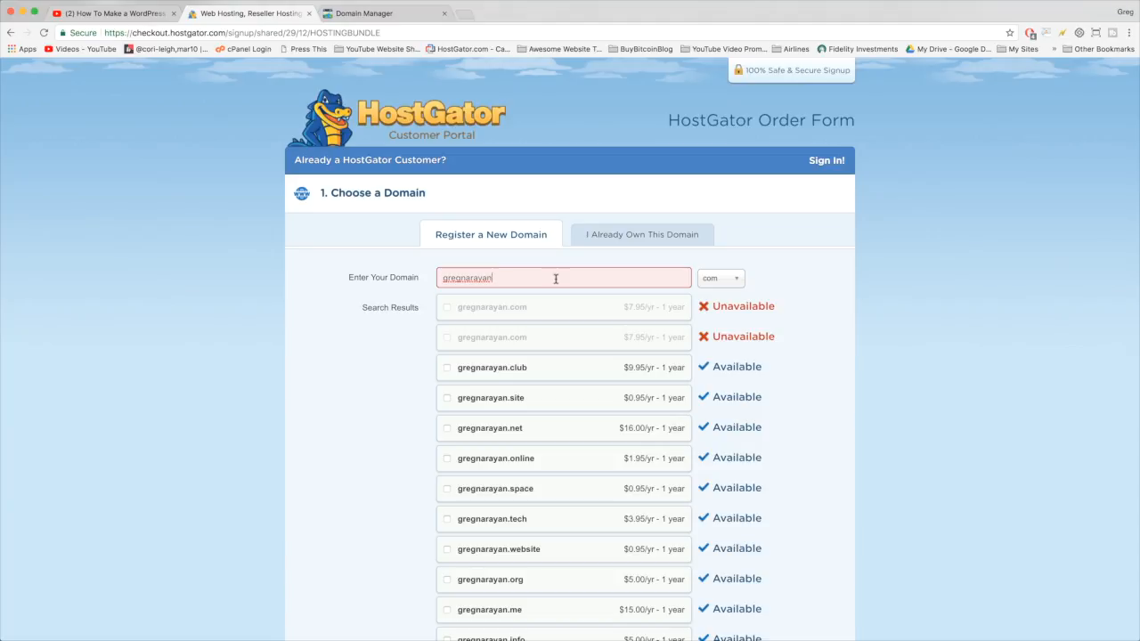
# - Search the name-plus-tutorials domain, then change the ending to fashion
pyautogui.write('tutorials')
pyautogui.click(330, 378)
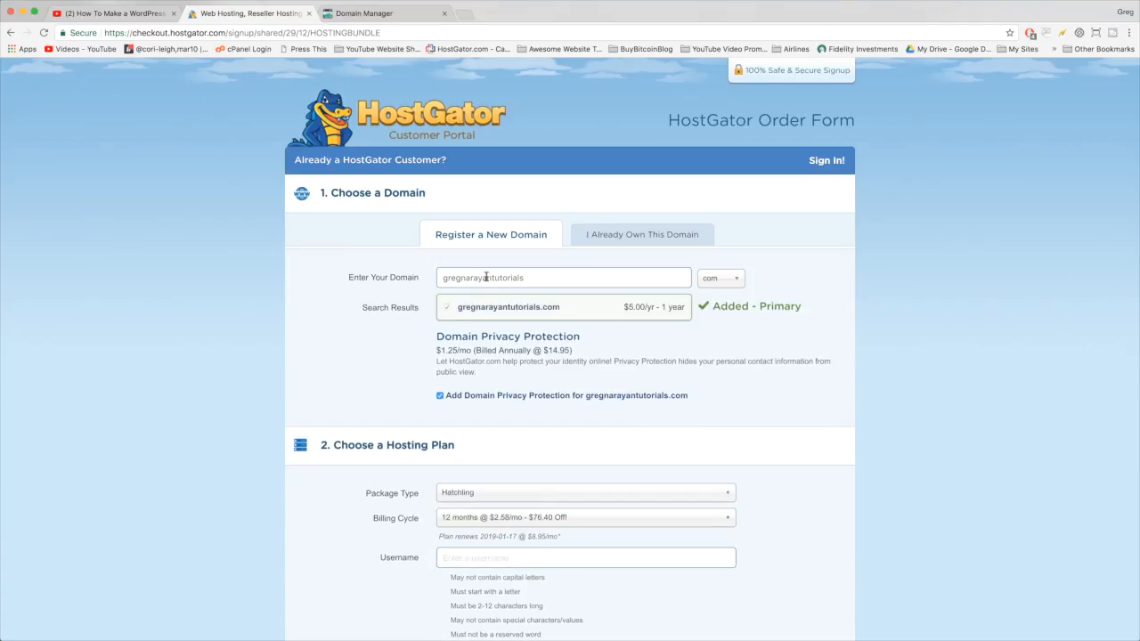
pyautogui.click(532, 281)
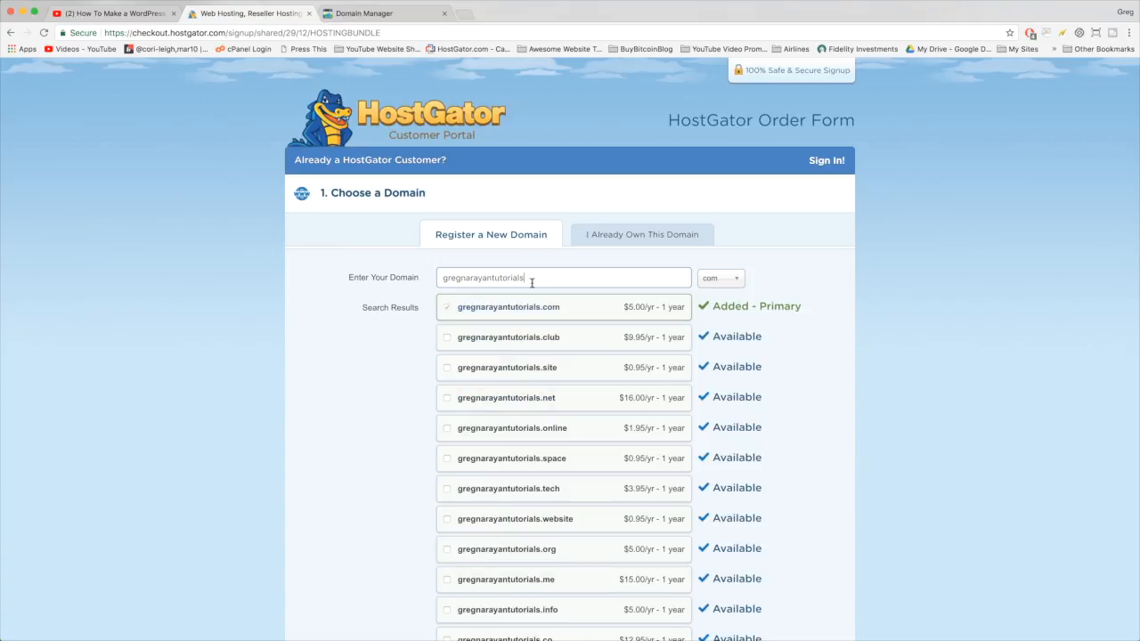
pyautogui.press('BackSpace')
pyautogui.press('BackSpace')
pyautogui.press('BackSpace')
pyautogui.write('mssic')
pyautogui.press('BackSpace')
pyautogui.press('BackSpace')
pyautogui.press('BackSpace')
pyautogui.press('BackSpace')
pyautogui.write('fashion')
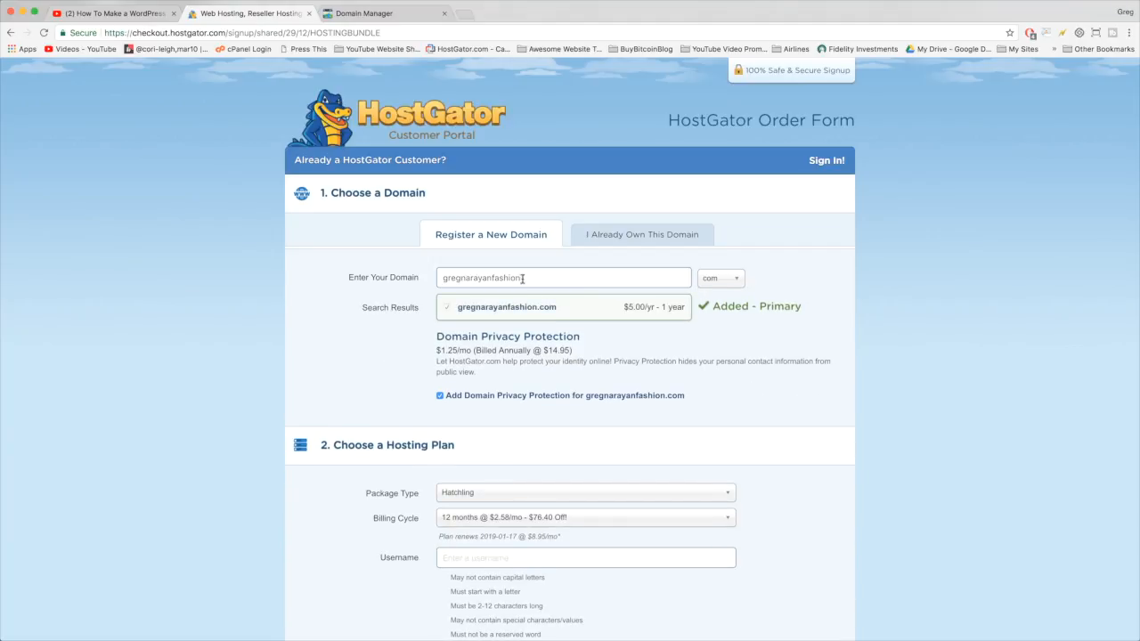
# - Clear the domain field and enter laplumbingservices instead
pyautogui.moveTo(525, 279); pyautogui.dragTo(494, 281)
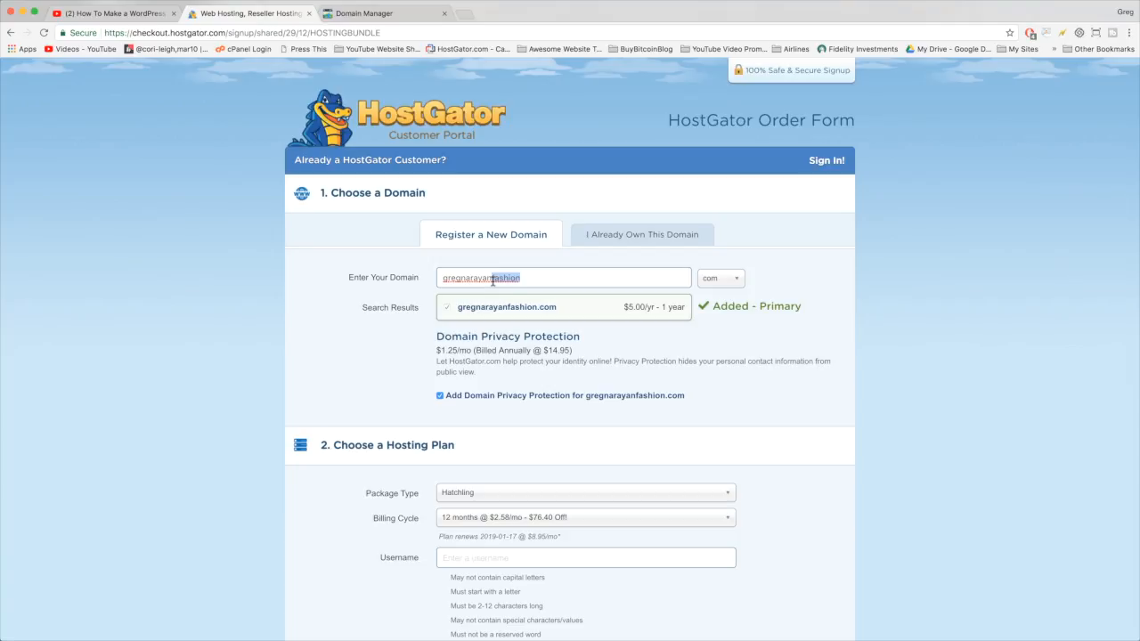
pyautogui.click(466, 278)
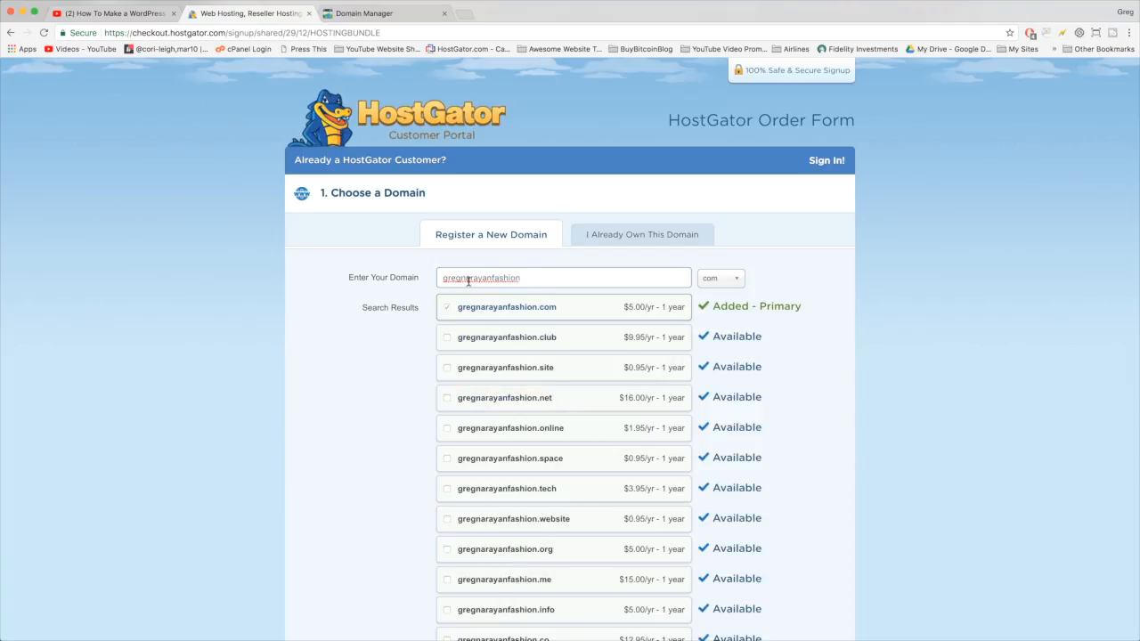
pyautogui.moveTo(493, 279); pyautogui.dragTo(528, 280)
pyautogui.click(529, 279)
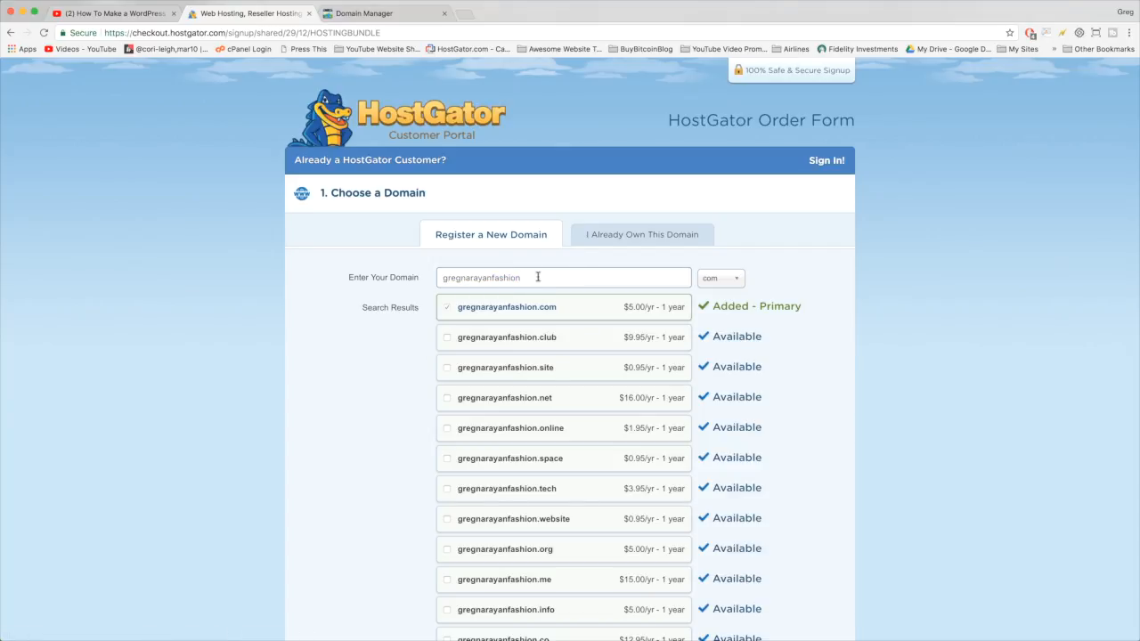
pyautogui.press('BackSpace')
pyautogui.press('BackSpace')
pyautogui.doubleClick(457, 278)
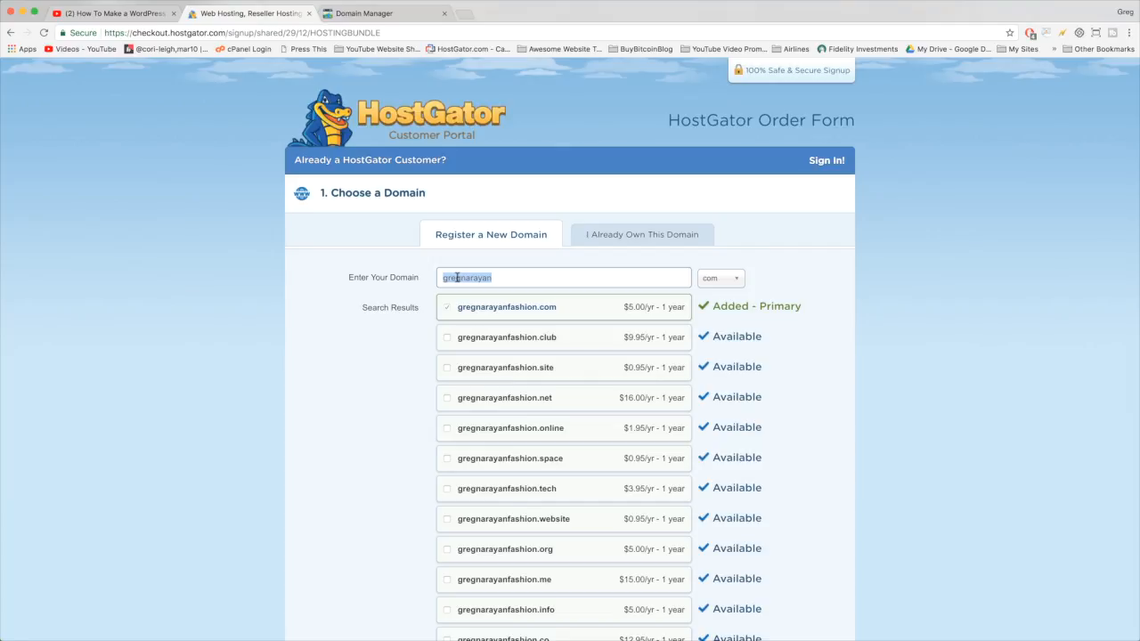
pyautogui.press('BackSpace')
pyautogui.write('laplumbingservices')
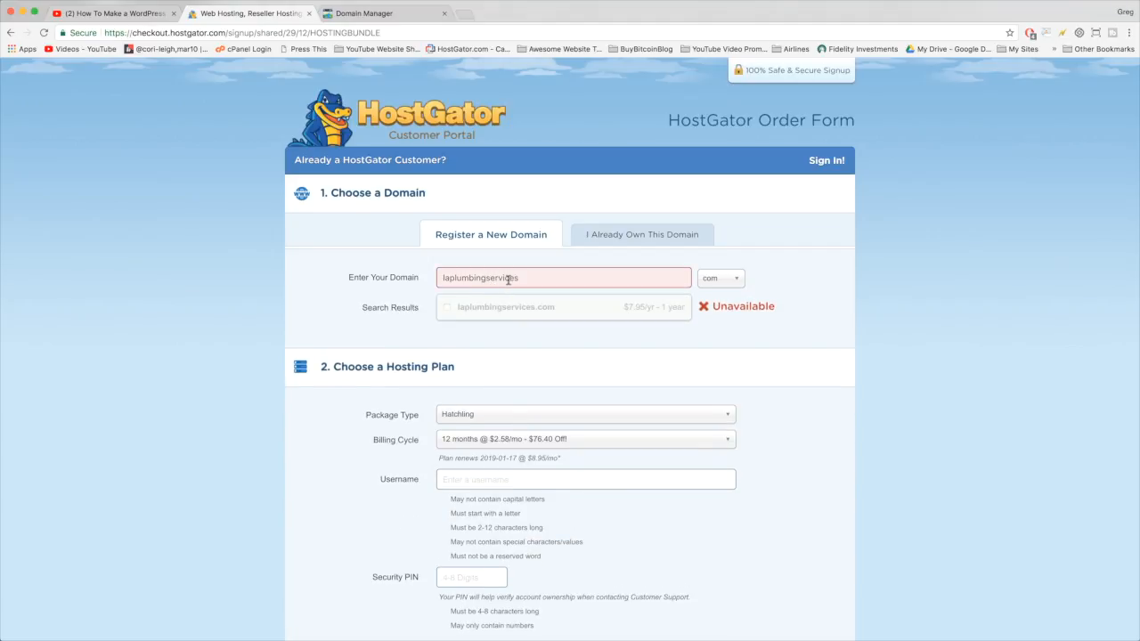
# - Remove laplumbingservices from the domain field
pyautogui.doubleClick(512, 278)
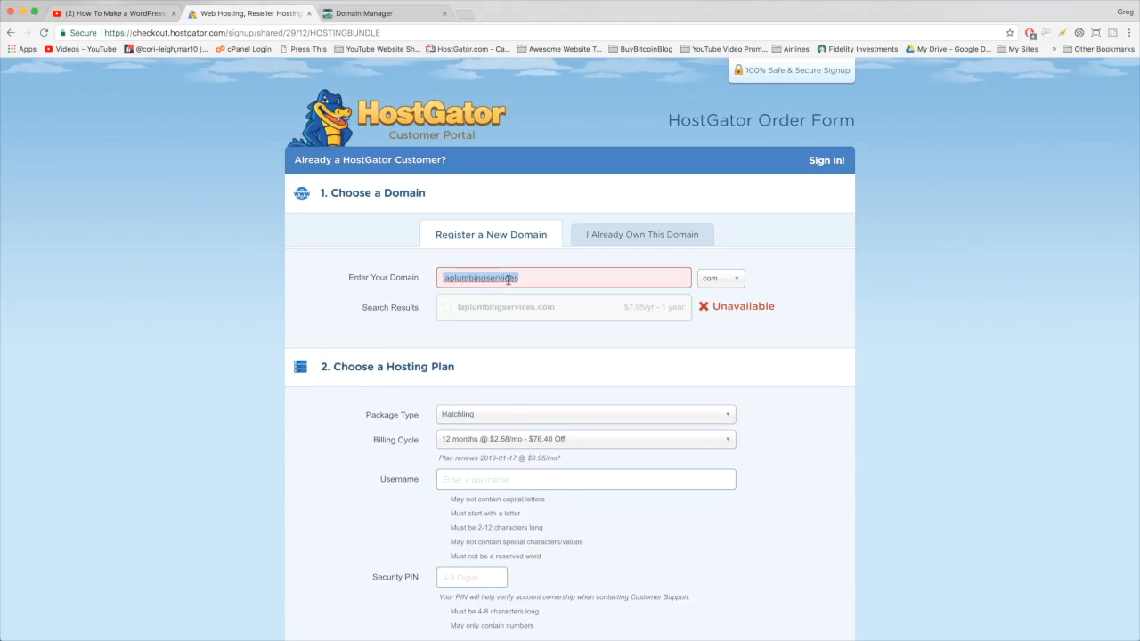
pyautogui.click(484, 280)
pyautogui.doubleClick(513, 280)
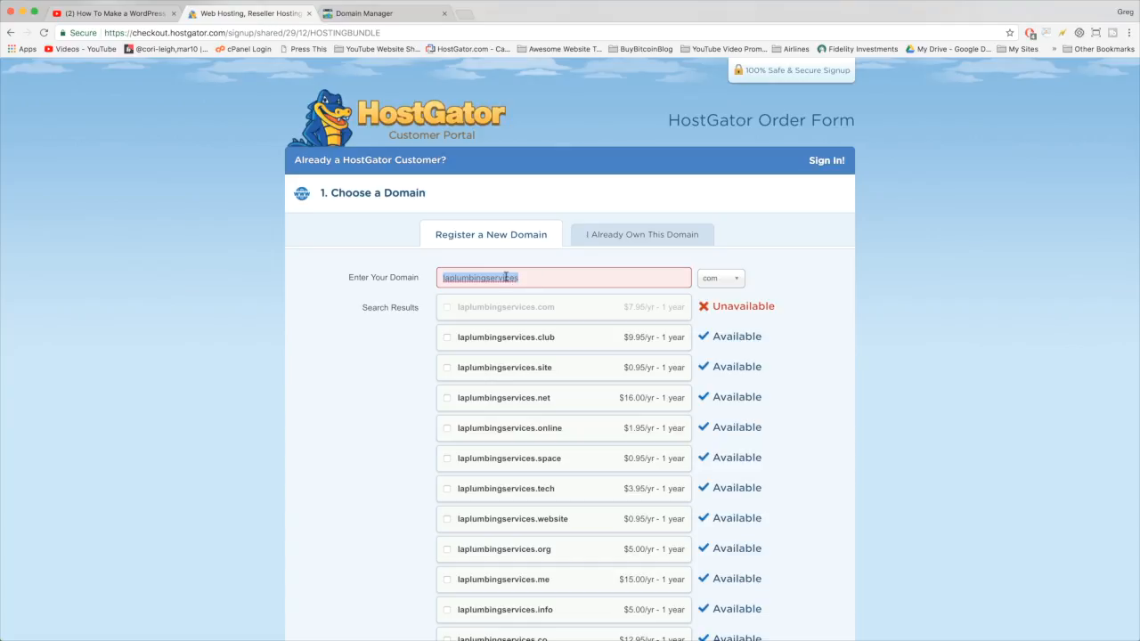
pyautogui.doubleClick(500, 278)
pyautogui.moveTo(524, 279); pyautogui.dragTo(443, 276)
pyautogui.click(528, 277)
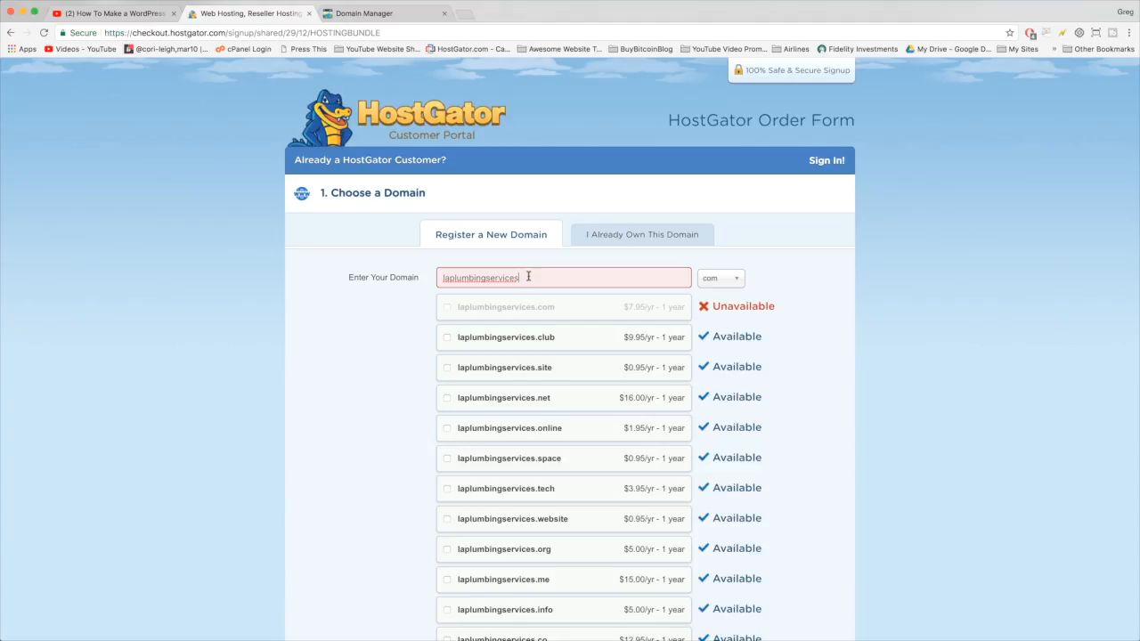
pyautogui.doubleClick(528, 277)
pyautogui.press('BackSpace')
# - Toggle I Already Own This Domain and back, then enter the name-plus-websites domain
pyautogui.click(623, 234)
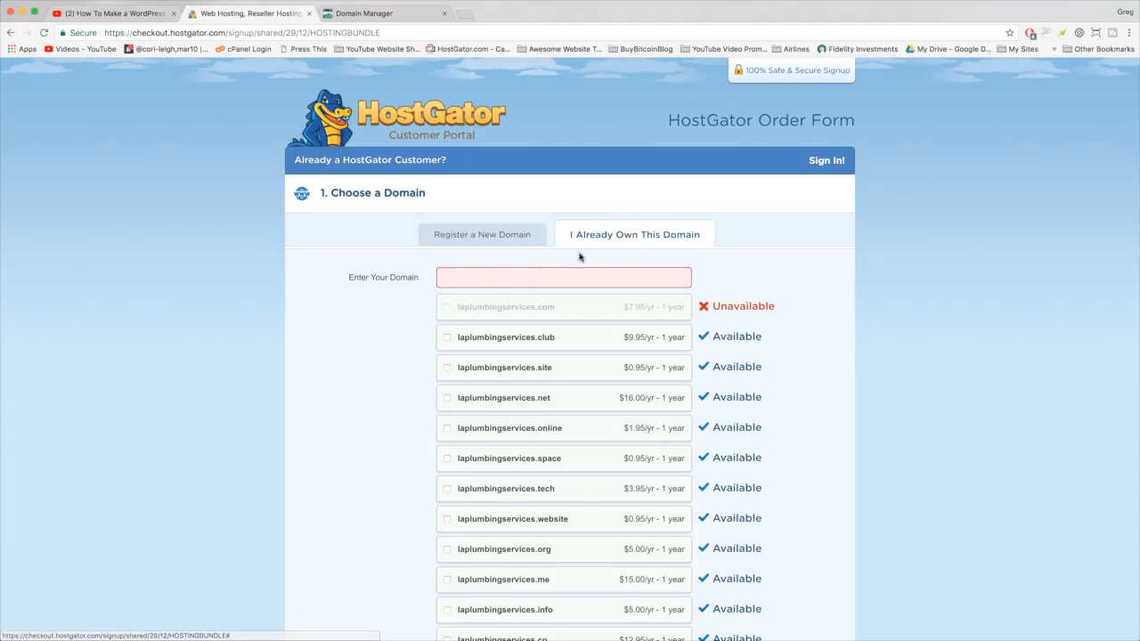
pyautogui.click(526, 236)
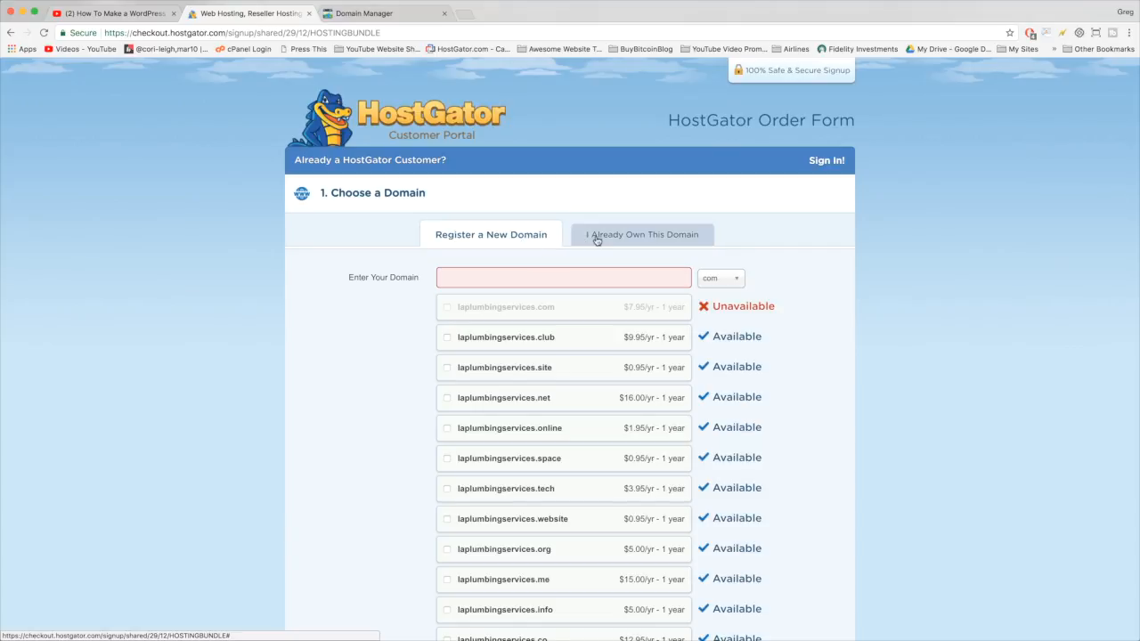
pyautogui.click(597, 239)
pyautogui.click(484, 240)
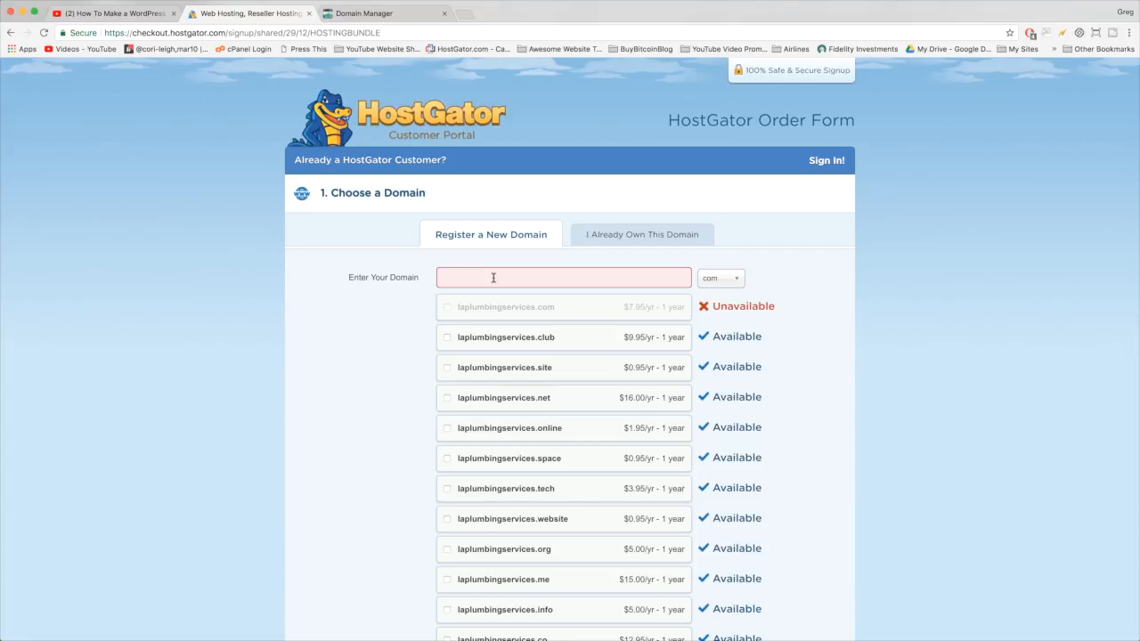
pyautogui.write('s')
pyautogui.press('BackSpace')
pyautogui.write('gregnarayanwebsites')
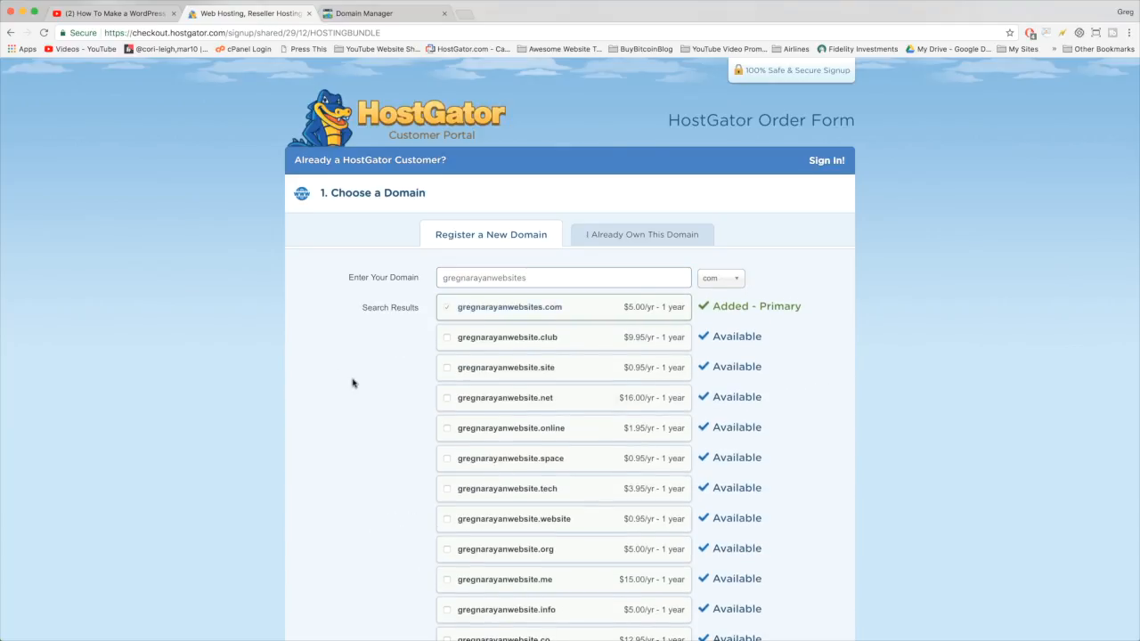
# - Uncheck the $14.95/yr Domain Privacy Protection and continue to Choose a Hosting Plan
pyautogui.scroll(-5, 351, 382)
pyautogui.scroll(-5, 352, 383)
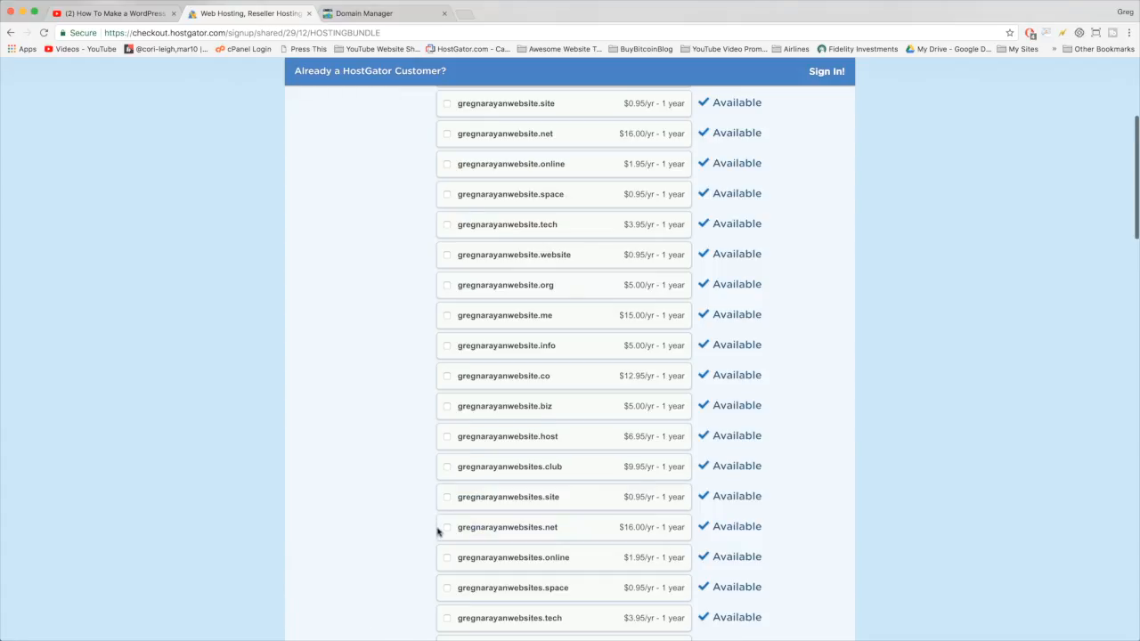
pyautogui.scroll(-5, 413, 528)
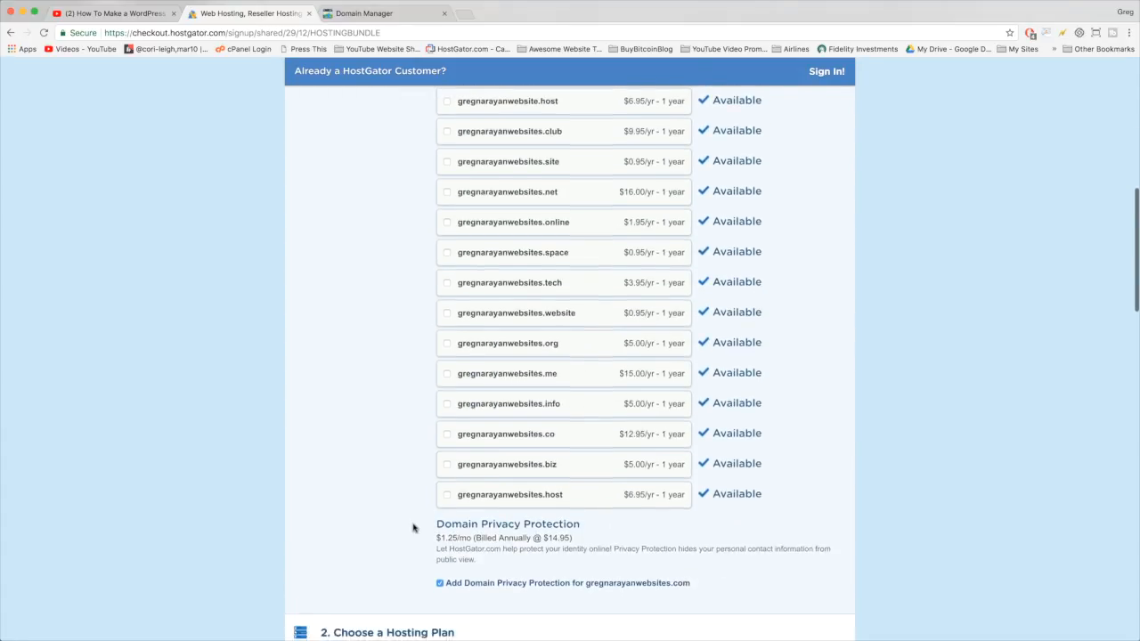
pyautogui.click(440, 570)
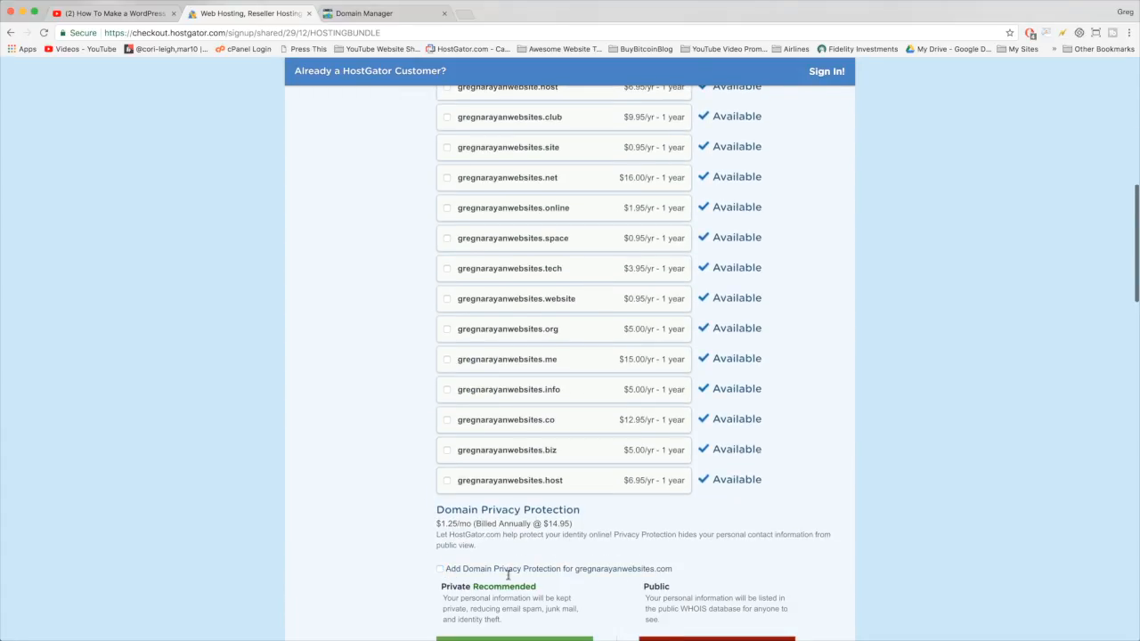
pyautogui.scroll(-3, 657, 538)
pyautogui.scroll(-1, 659, 537)
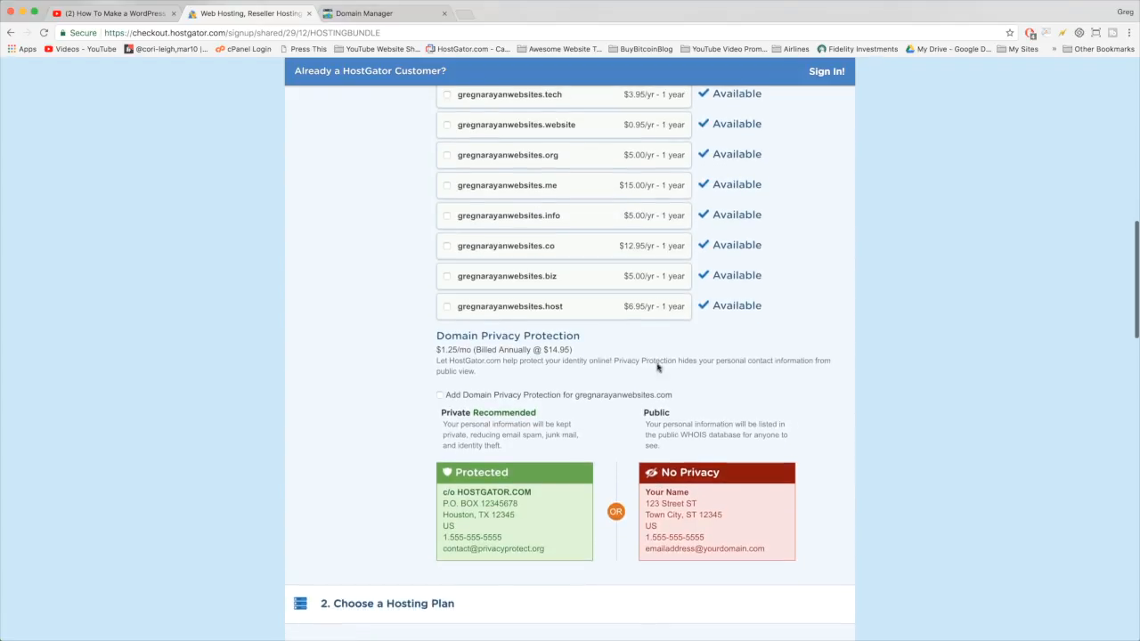
pyautogui.scroll(-10, 553, 350)
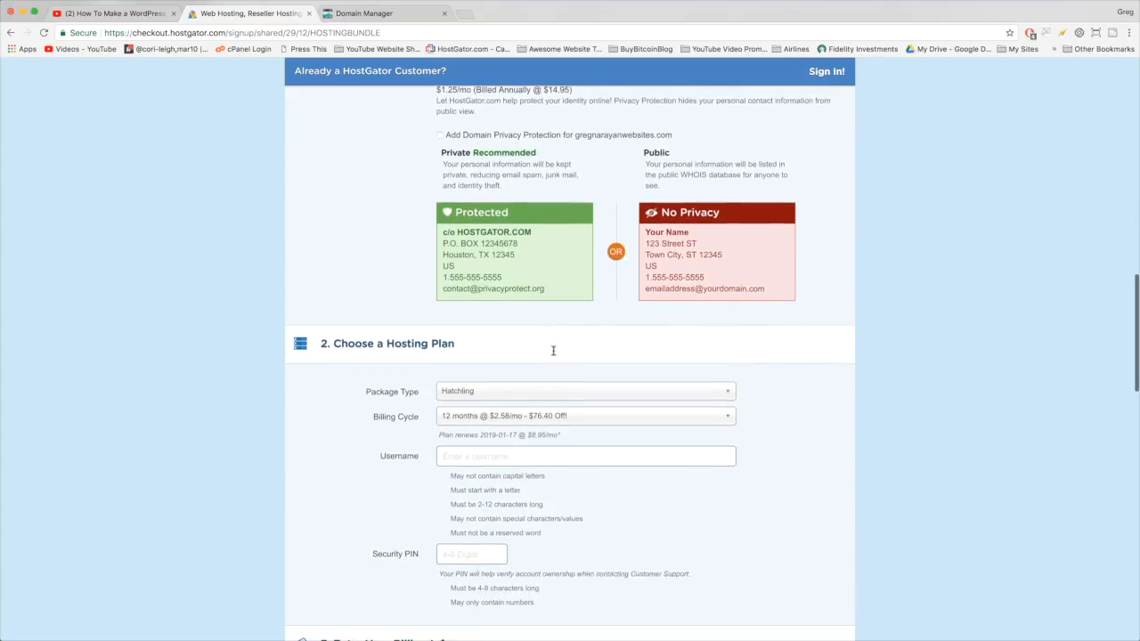
pyautogui.scroll(-2, 553, 352)
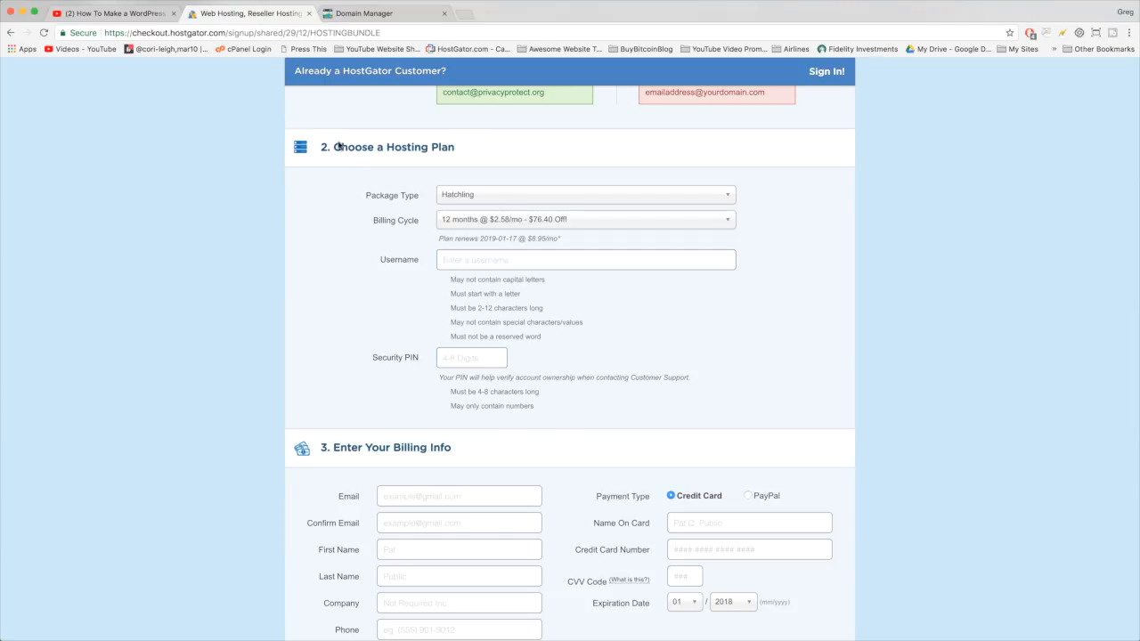
pyautogui.click(539, 195)
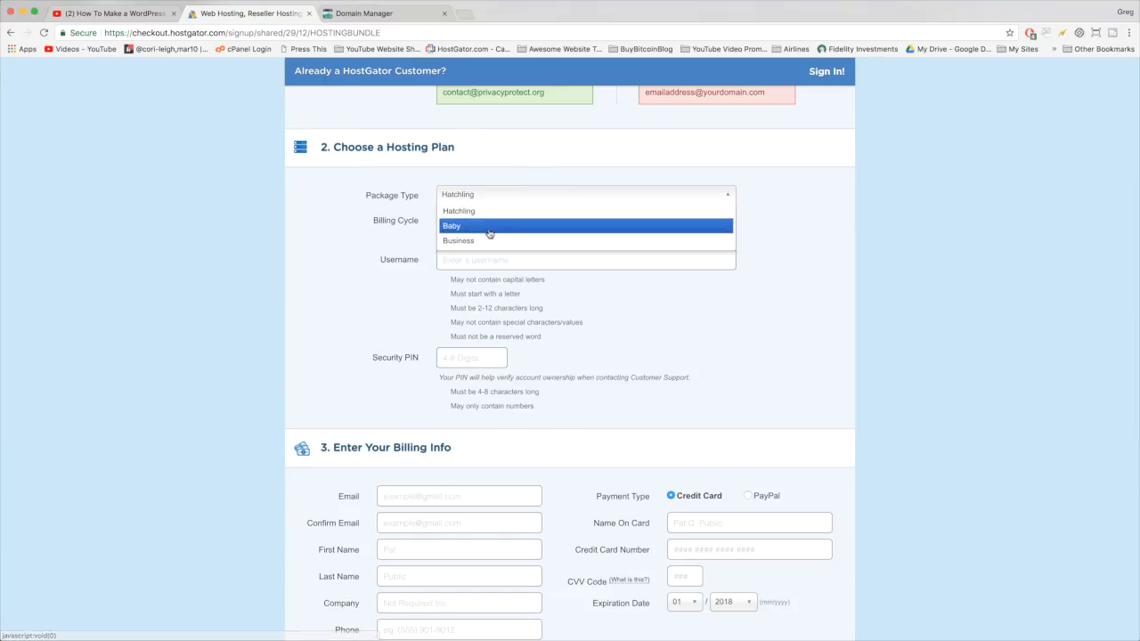
pyautogui.click(461, 214)
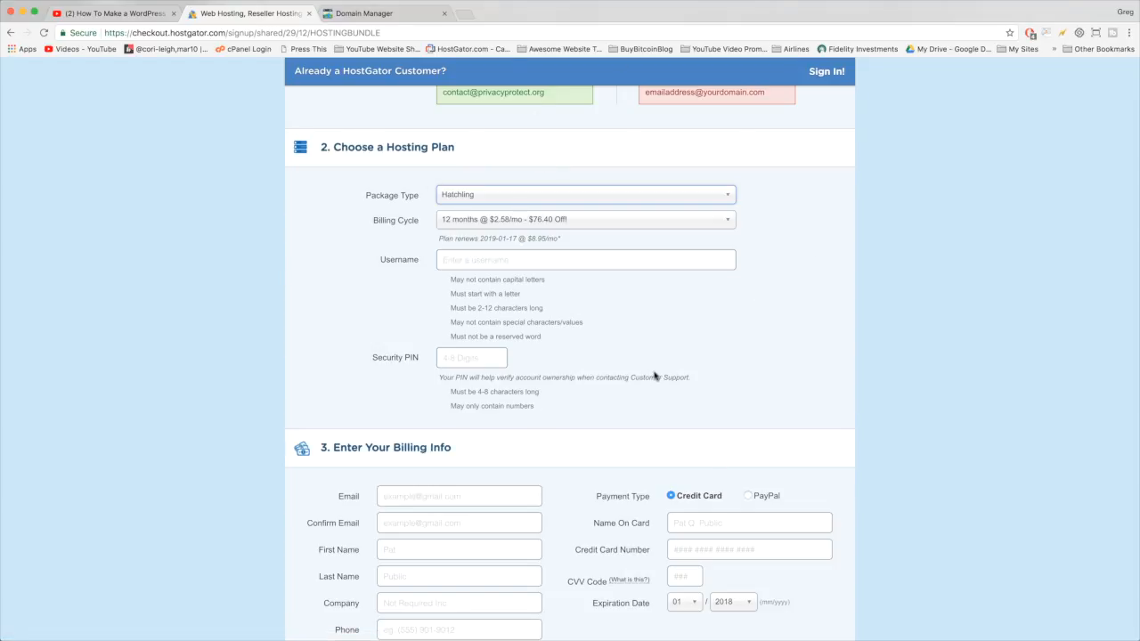
pyautogui.click(512, 223)
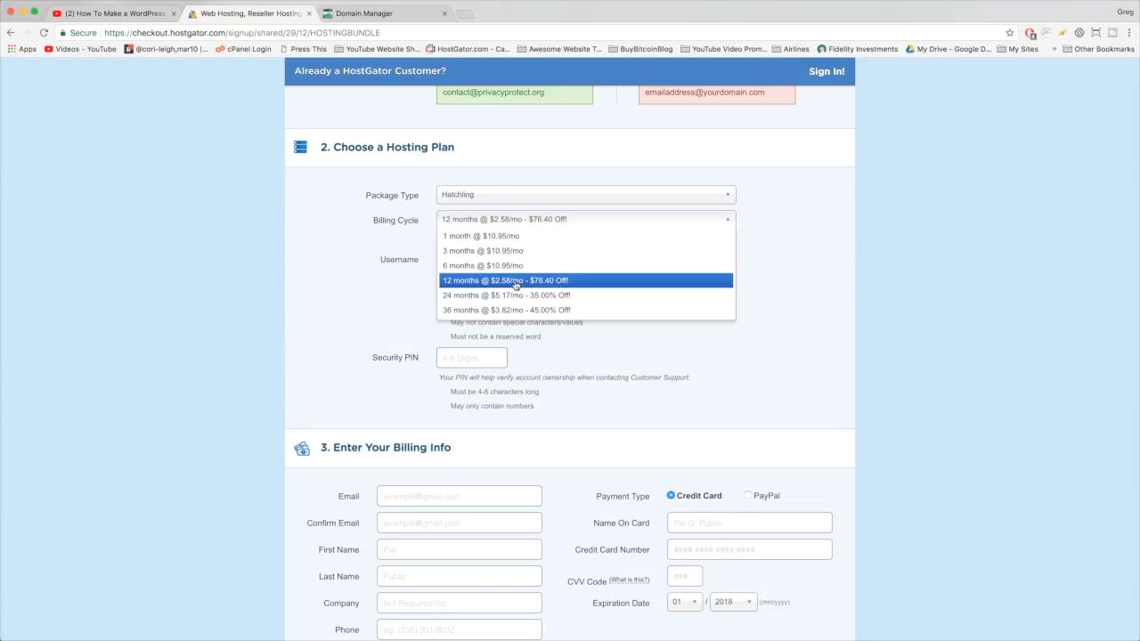
pyautogui.click(585, 283)
pyautogui.scroll(-1, 396, 280)
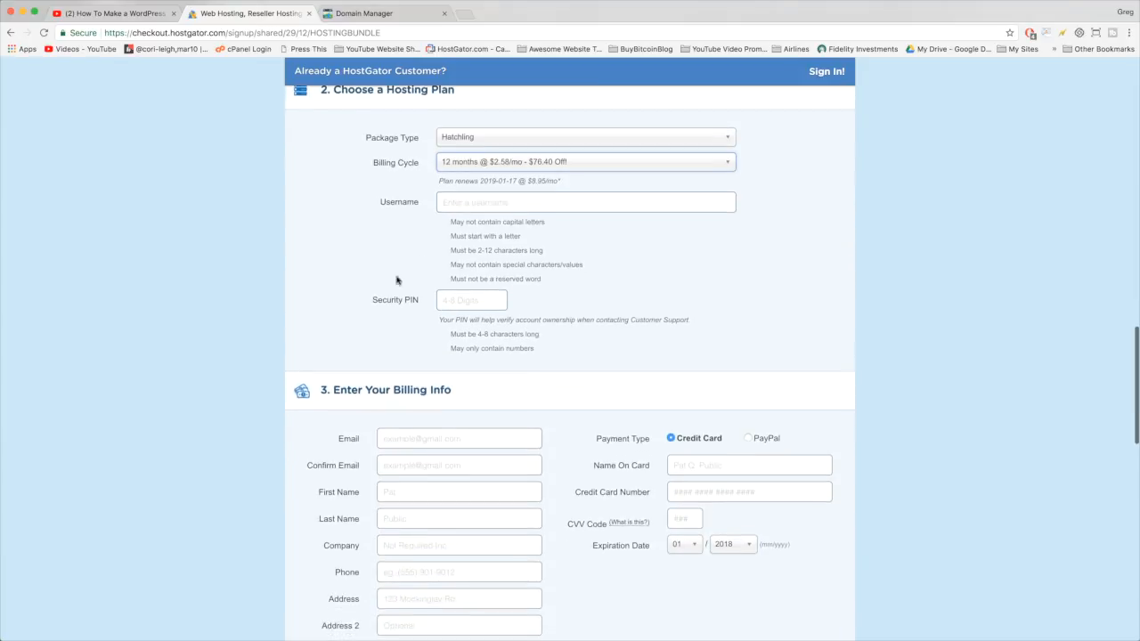
# - Enter the hosting account username and a four-digit security PIN
pyautogui.click(471, 210)
pyautogui.write('gnarayan')
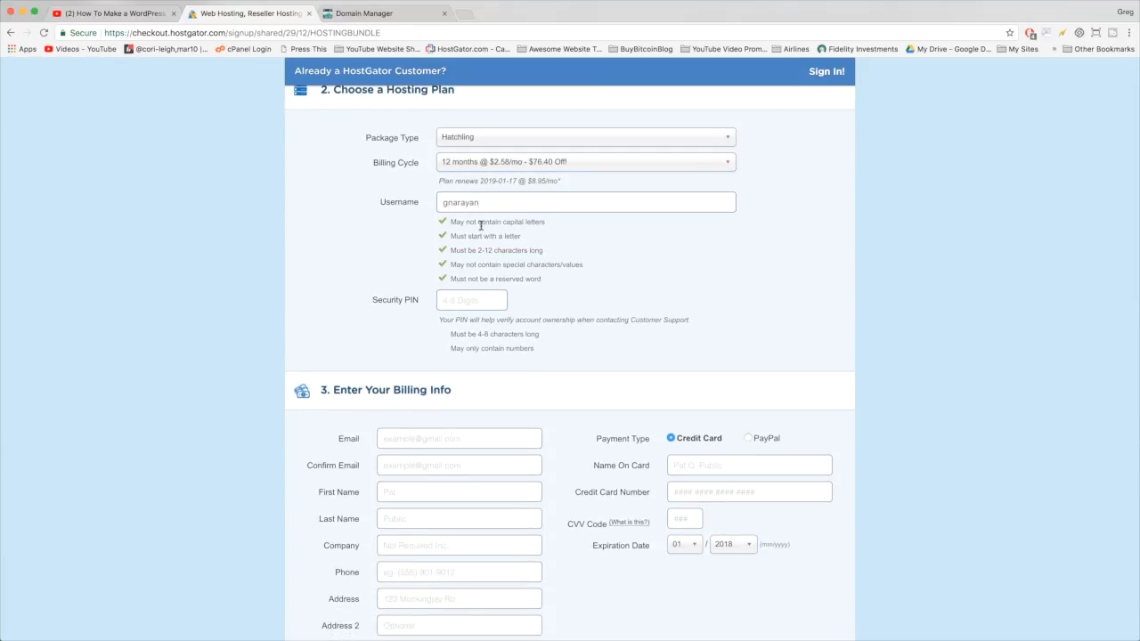
pyautogui.click(470, 303)
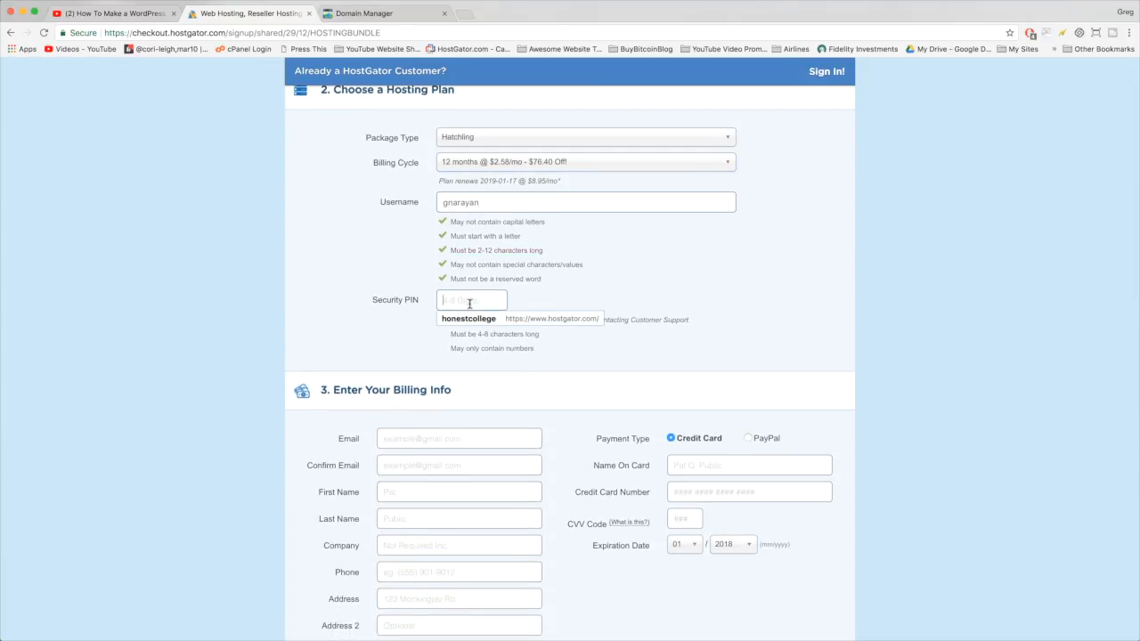
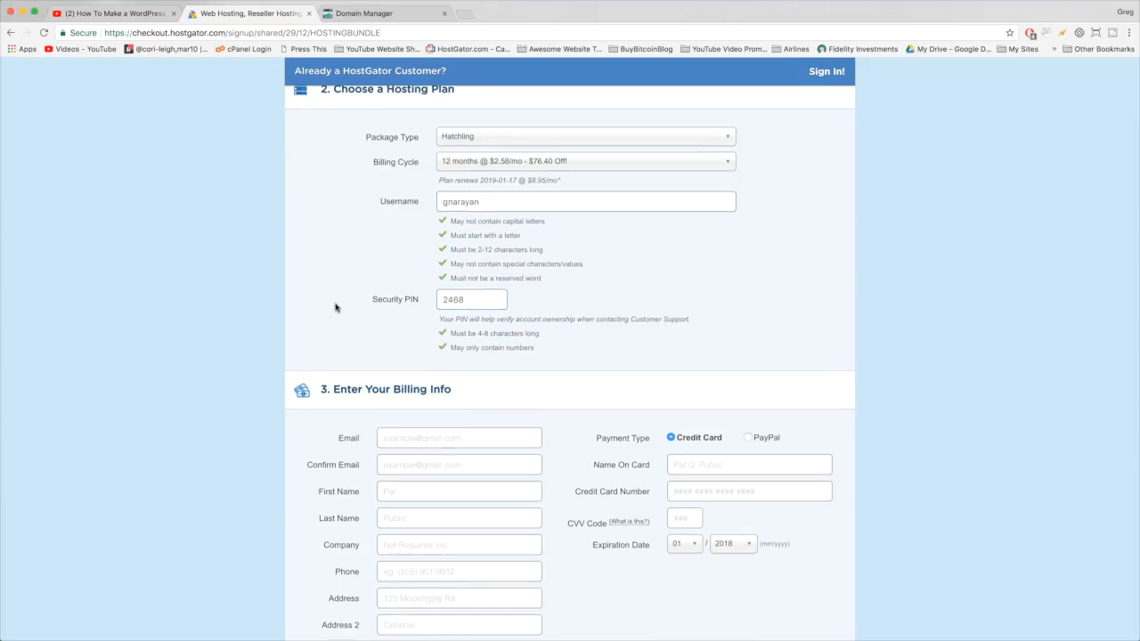
pyautogui.scroll(-5, 335, 307)
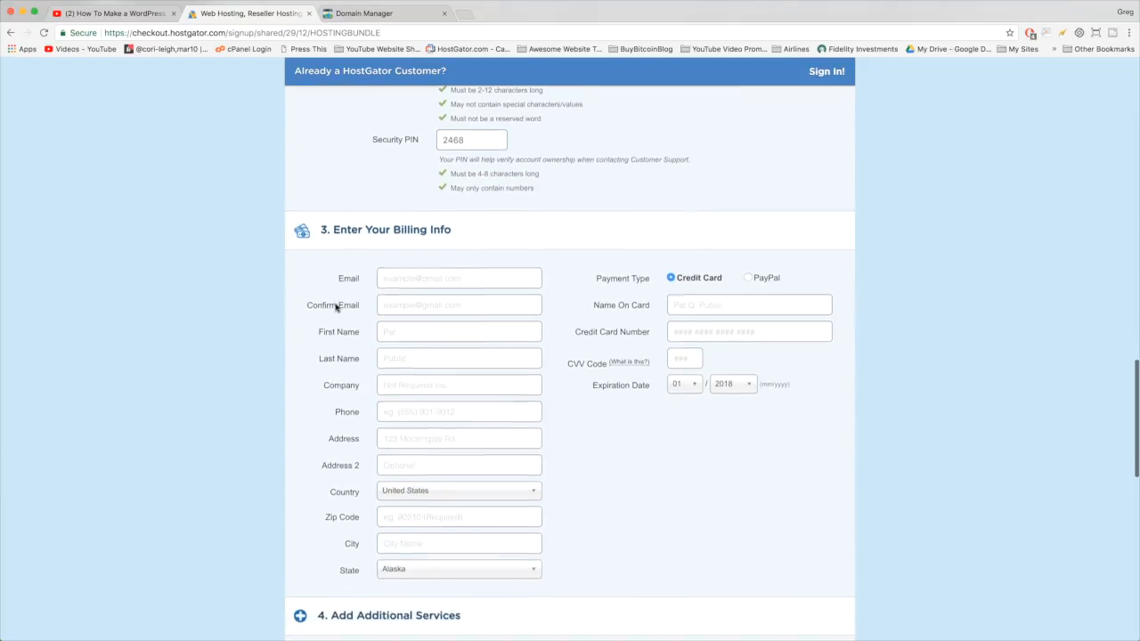
pyautogui.scroll(-1, 335, 308)
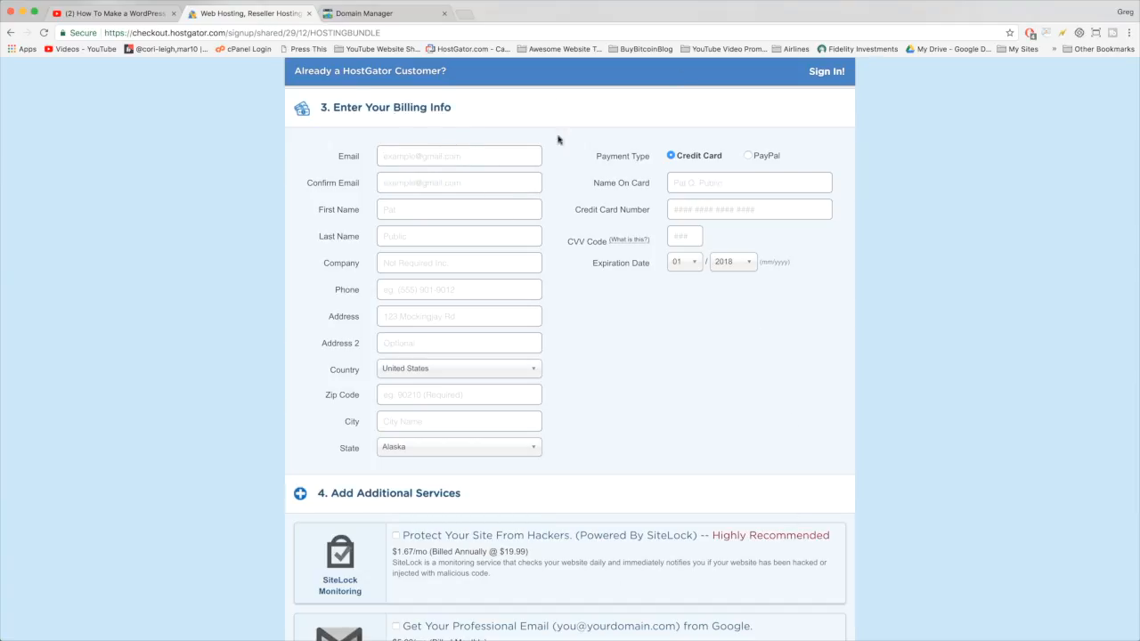
# - Fill in the billing e-mail, name, company, phone, street address, zip code and city
pyautogui.press('Tab')
pyautogui.press('Tab')
pyautogui.write('Greg\tNarayan')
pyautogui.press('Tab')
pyautogui.write('Dear Blogger')
pyautogui.press('Tab')
pyautogui.write('1112-223-33')
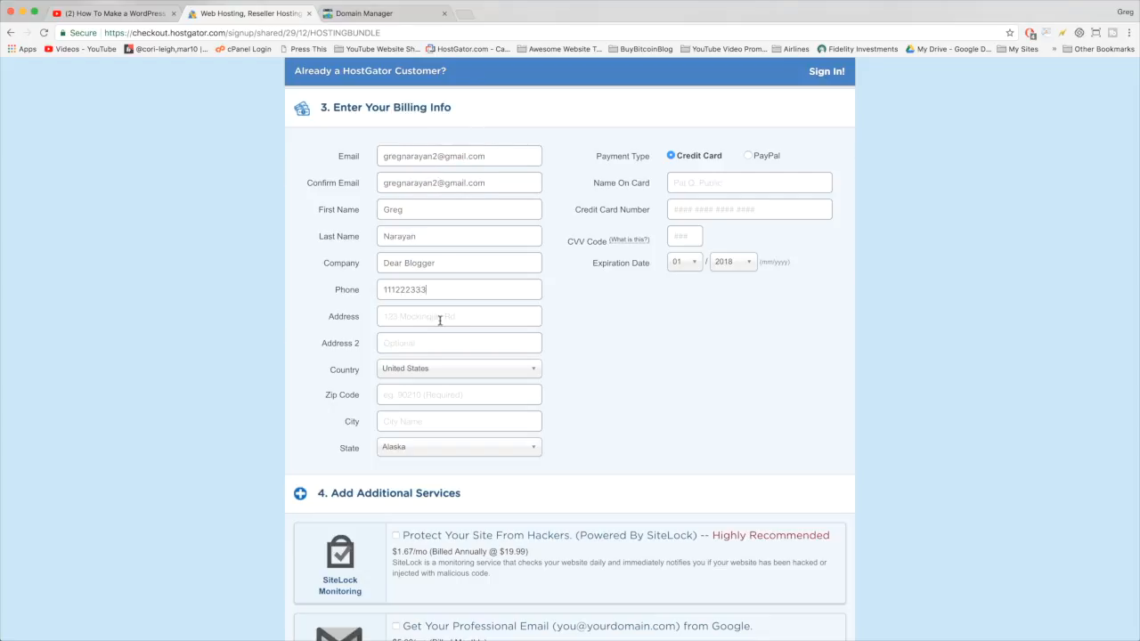
pyautogui.press('Tab')
pyautogui.write('123 Laguna Beach Drive')
pyautogui.press('Tab')
pyautogui.press('Tab')
pyautogui.press('Tab')
pyautogui.write('90210')
pyautogui.press('Tab')
pyautogui.write('Malibu')
pyautogui.click(458, 447)
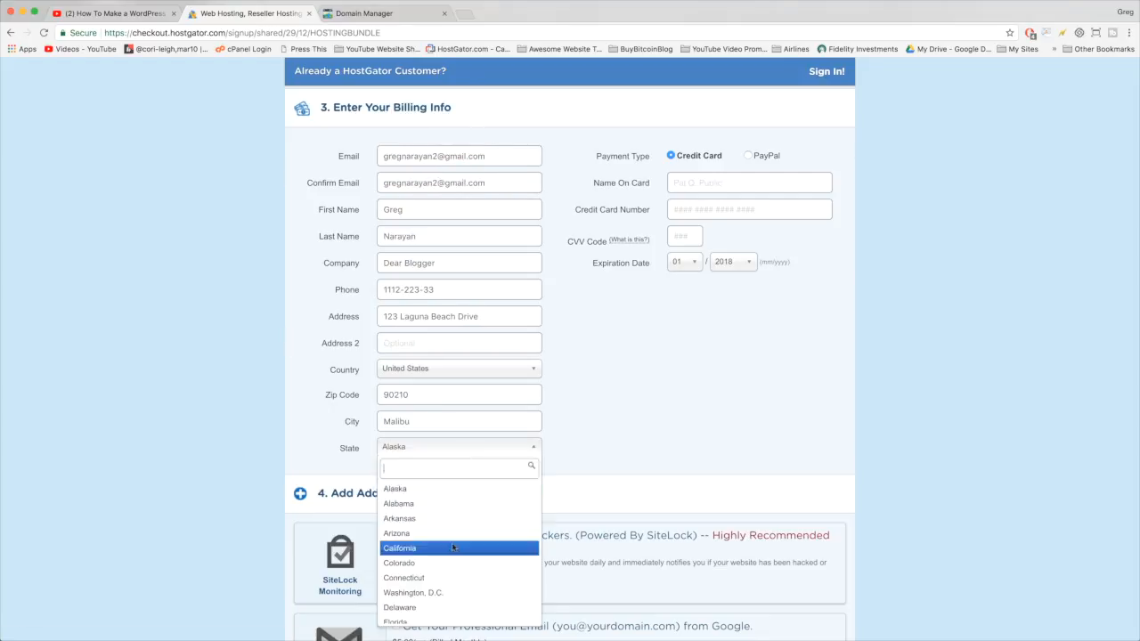
# - Choose the state, enter the card holder, number, CVV and expiry year, keeping Credit Card payment
pyautogui.click(455, 548)
pyautogui.click(749, 182)
pyautogui.write('Gregory Narayan\t2222 4444 2222 4444')
pyautogui.write('\t123')
pyautogui.click(734, 262)
pyautogui.click(725, 378)
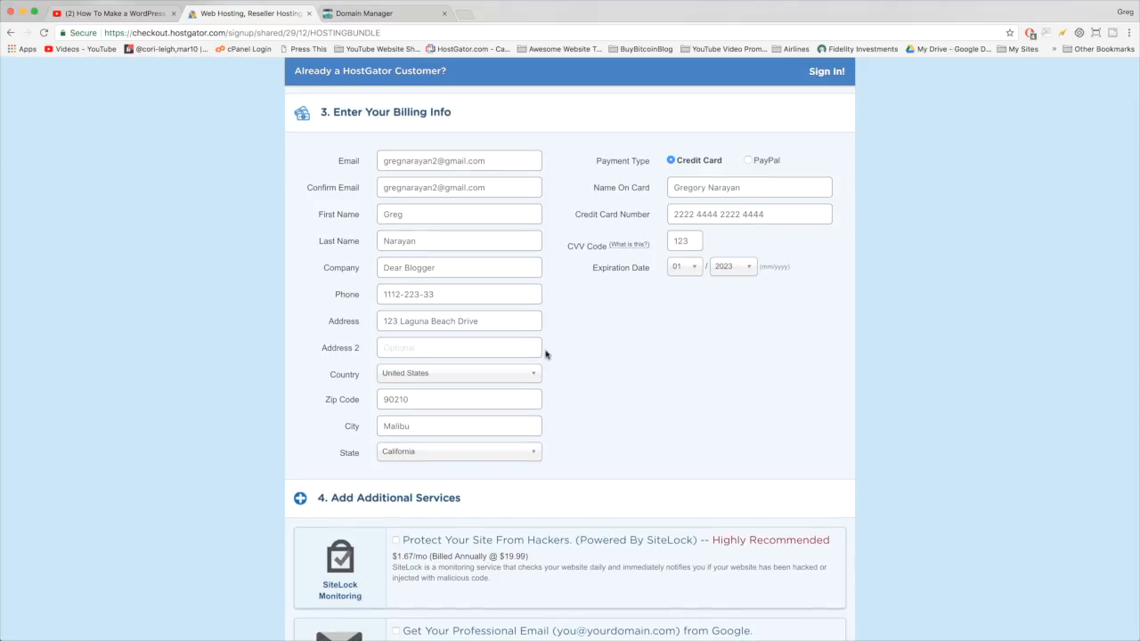
pyautogui.click(747, 161)
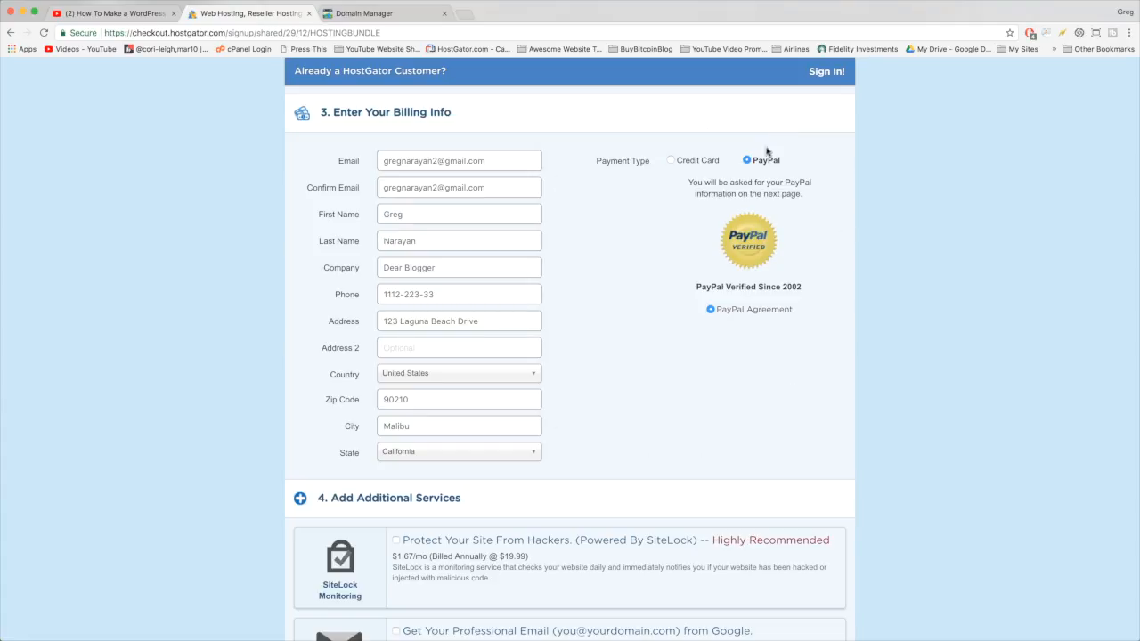
pyautogui.click(673, 162)
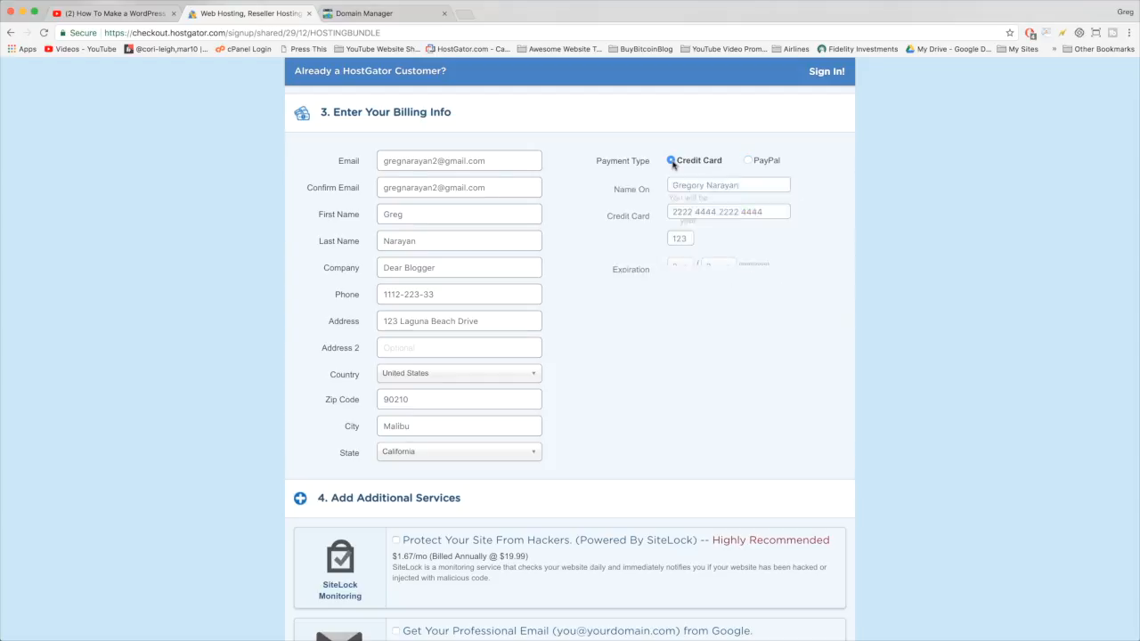
pyautogui.scroll(-1, 707, 374)
pyautogui.scroll(-5, 707, 373)
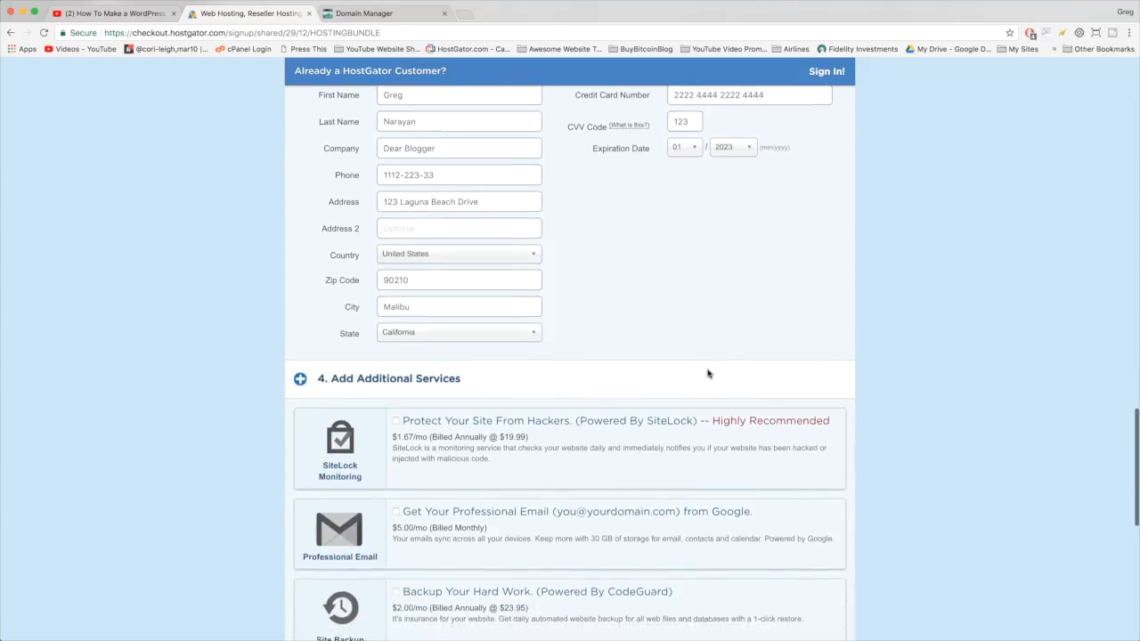
pyautogui.scroll(-1, 707, 373)
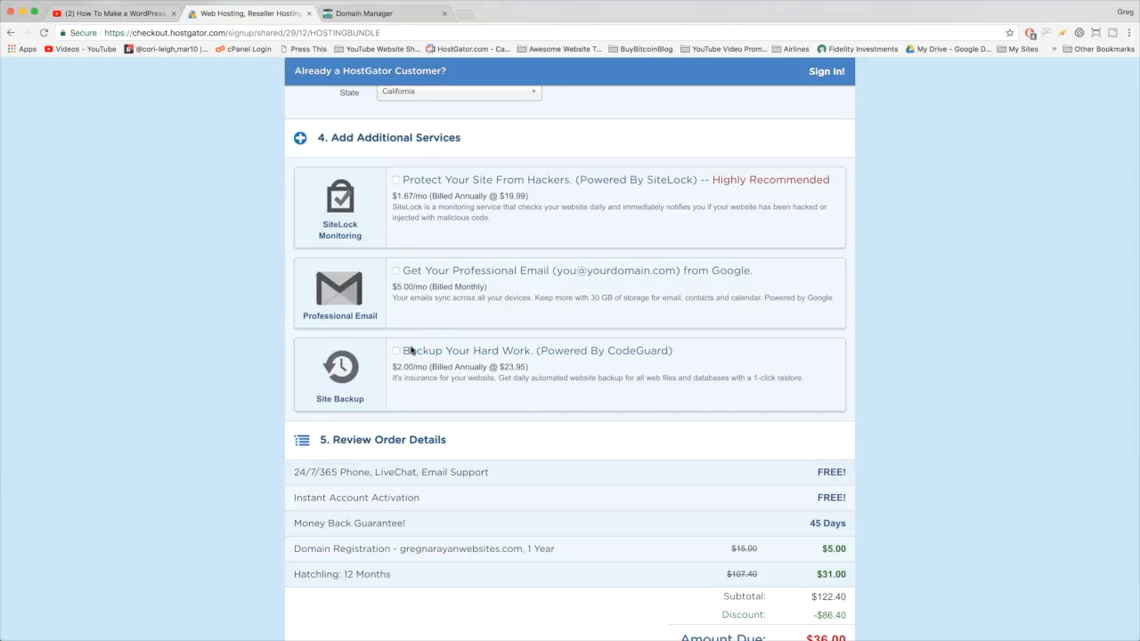
pyautogui.scroll(-1, 411, 350)
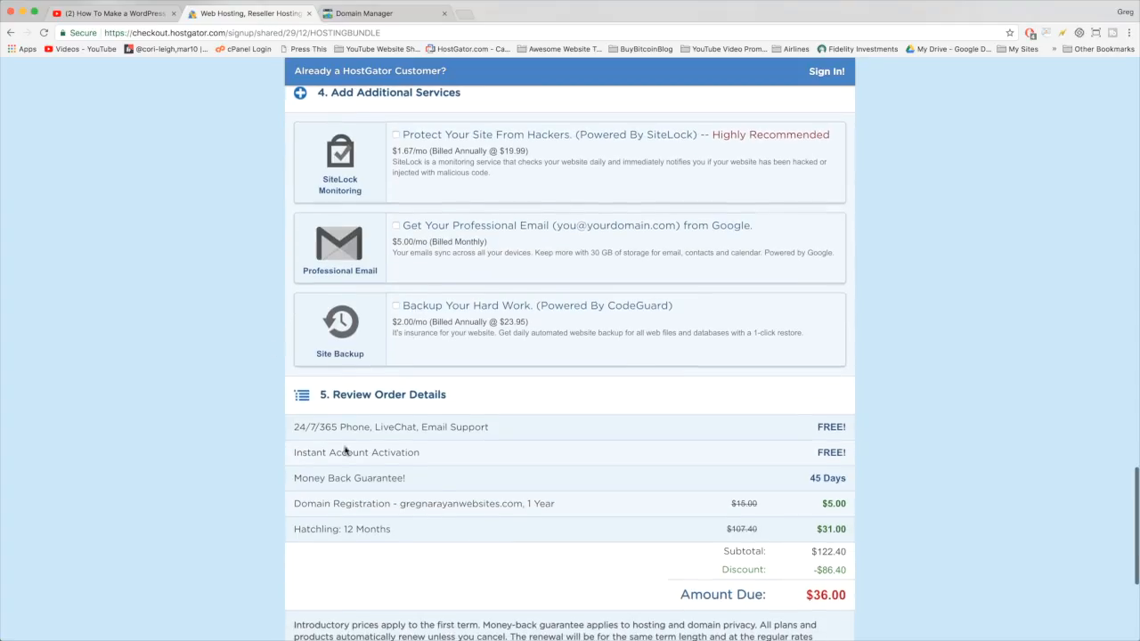
pyautogui.scroll(-5, 453, 338)
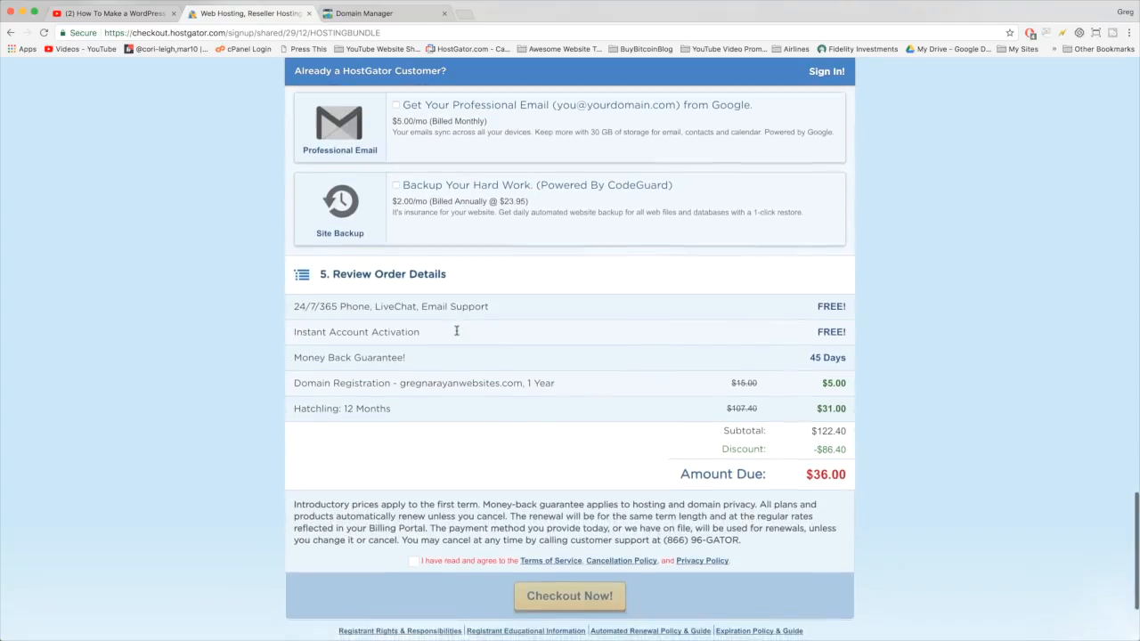
pyautogui.scroll(-1, 456, 334)
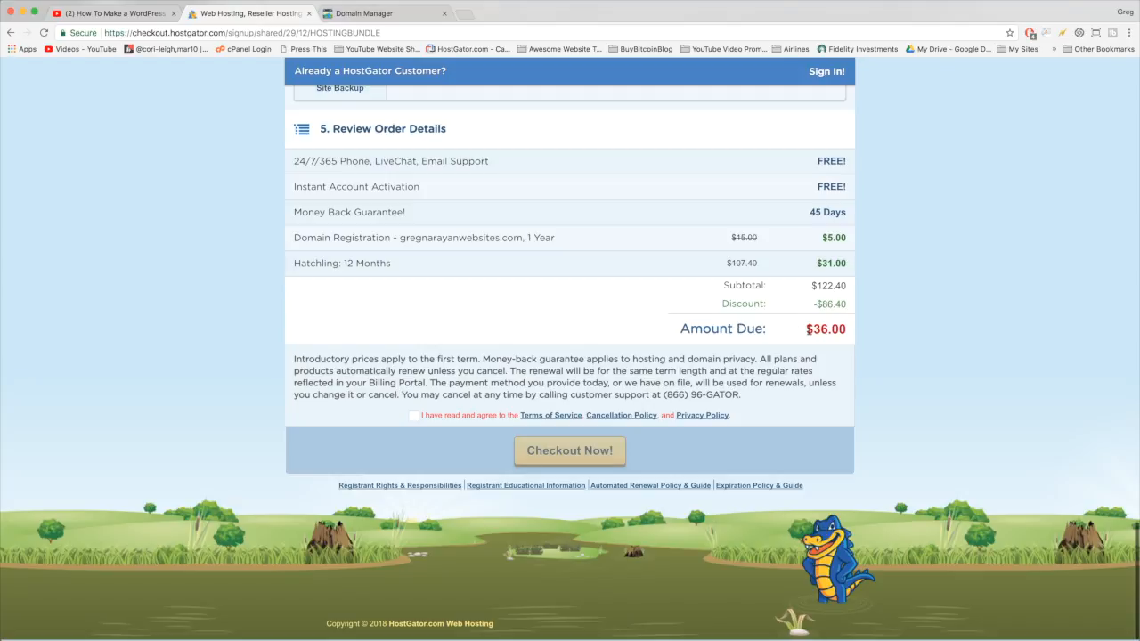
pyautogui.moveTo(806, 331); pyautogui.dragTo(848, 334)
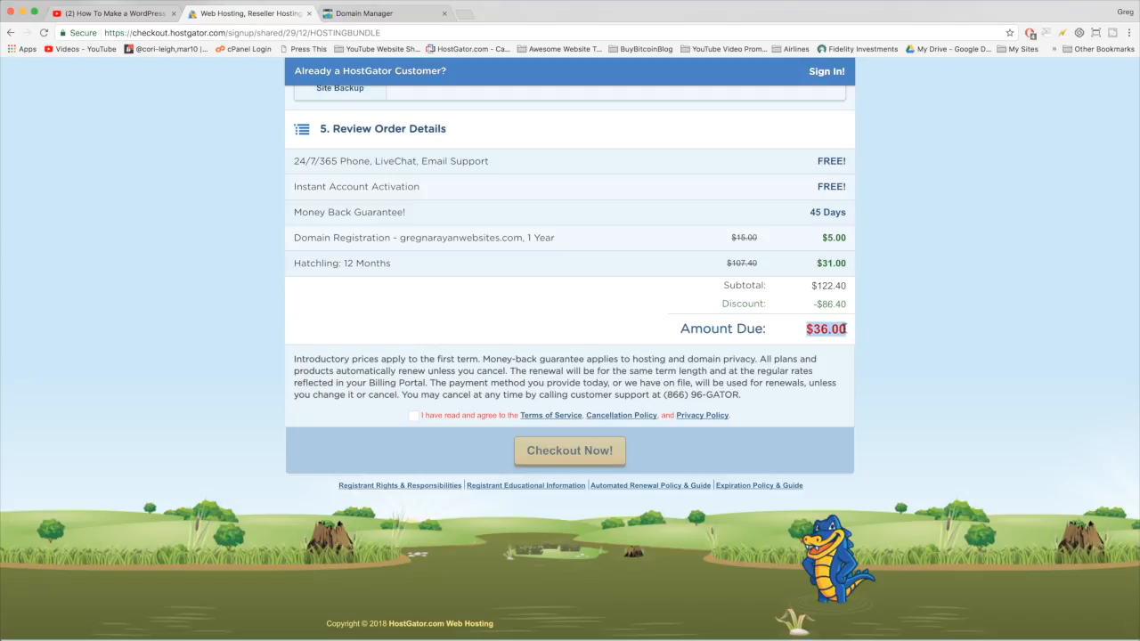
pyautogui.click(842, 328)
pyautogui.moveTo(823, 237); pyautogui.dragTo(840, 235)
pyautogui.click(845, 236)
pyautogui.moveTo(807, 328); pyautogui.dragTo(848, 329)
pyautogui.click(848, 328)
# - Check the order totals: $122.40 subtotal, $86.40 discount, $36.00 amount due
pyautogui.scroll(20, 844, 237)
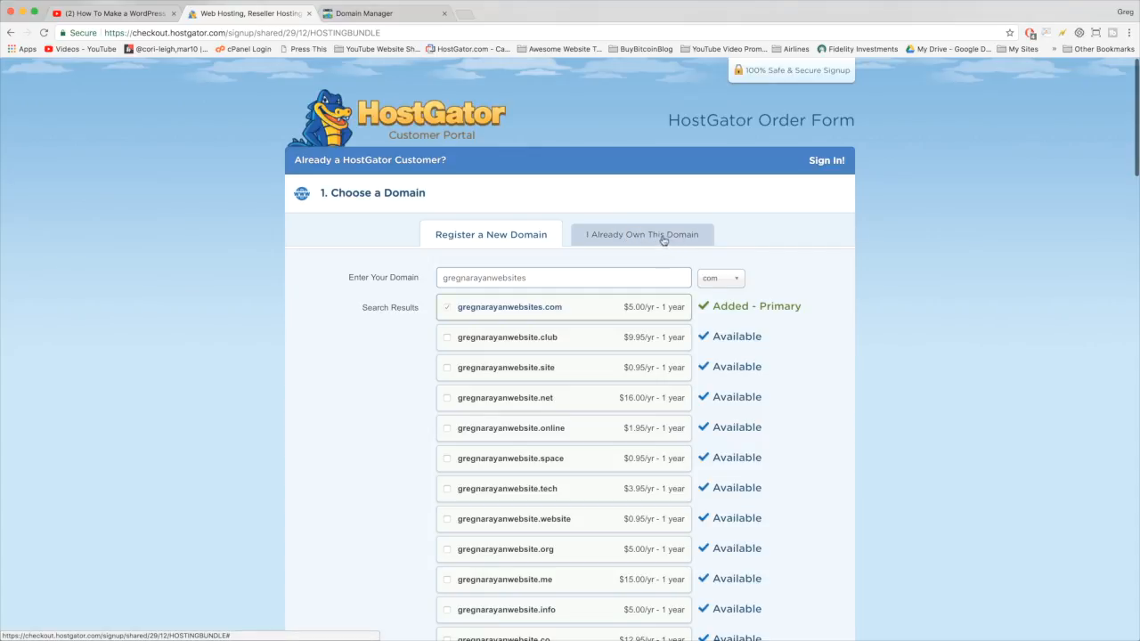
pyautogui.scroll(-15, 869, 253)
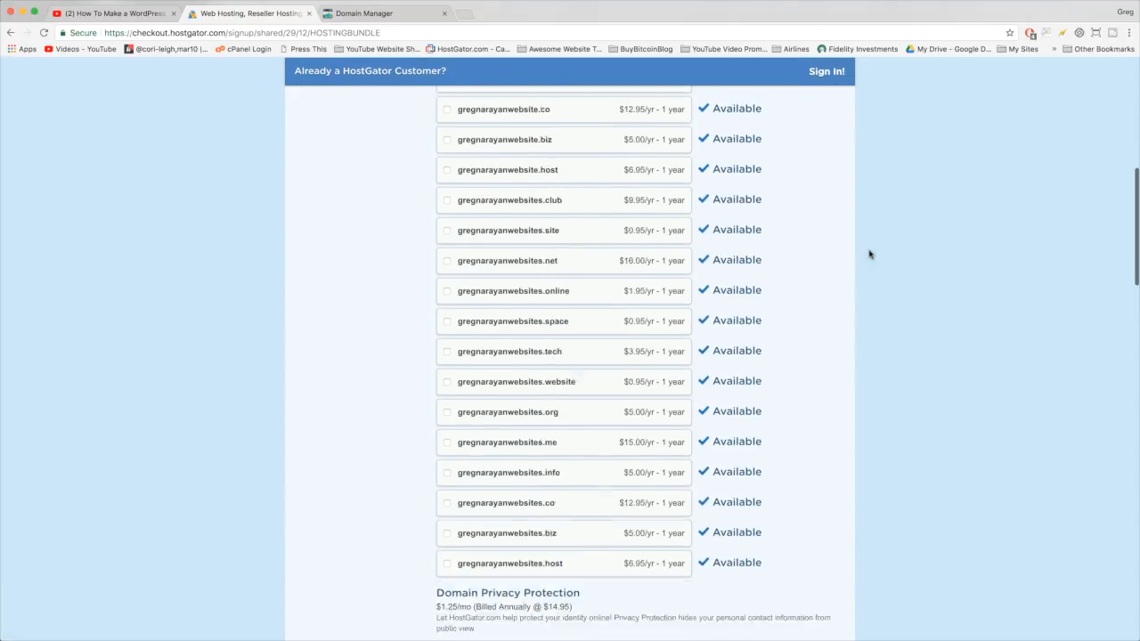
pyautogui.scroll(-10, 870, 255)
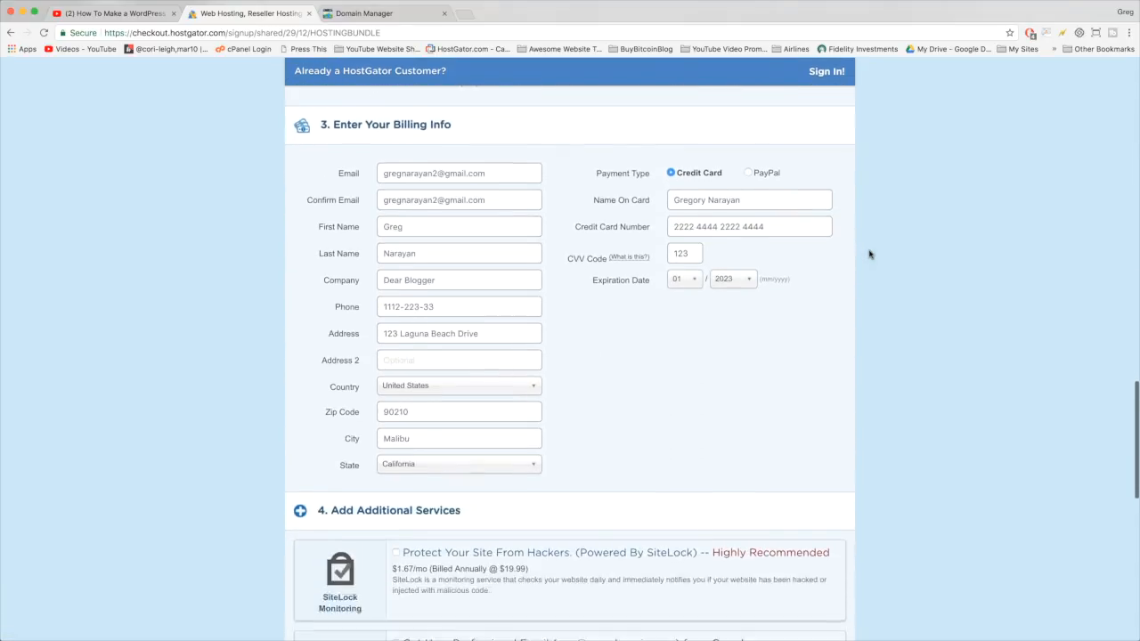
pyautogui.scroll(-3, 870, 255)
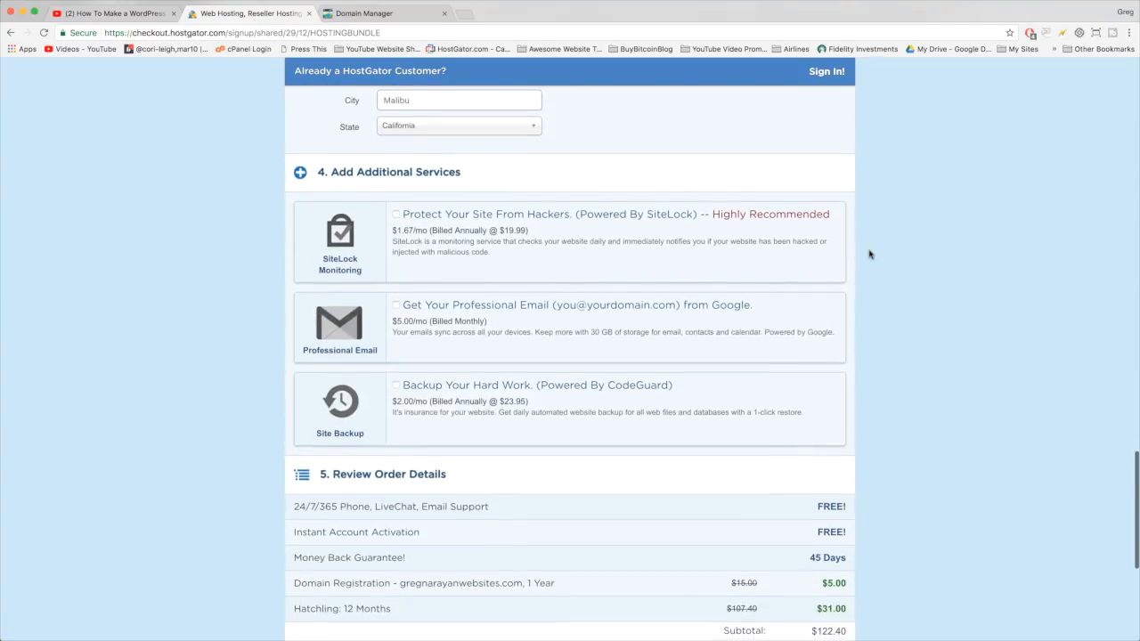
pyautogui.scroll(-4, 870, 254)
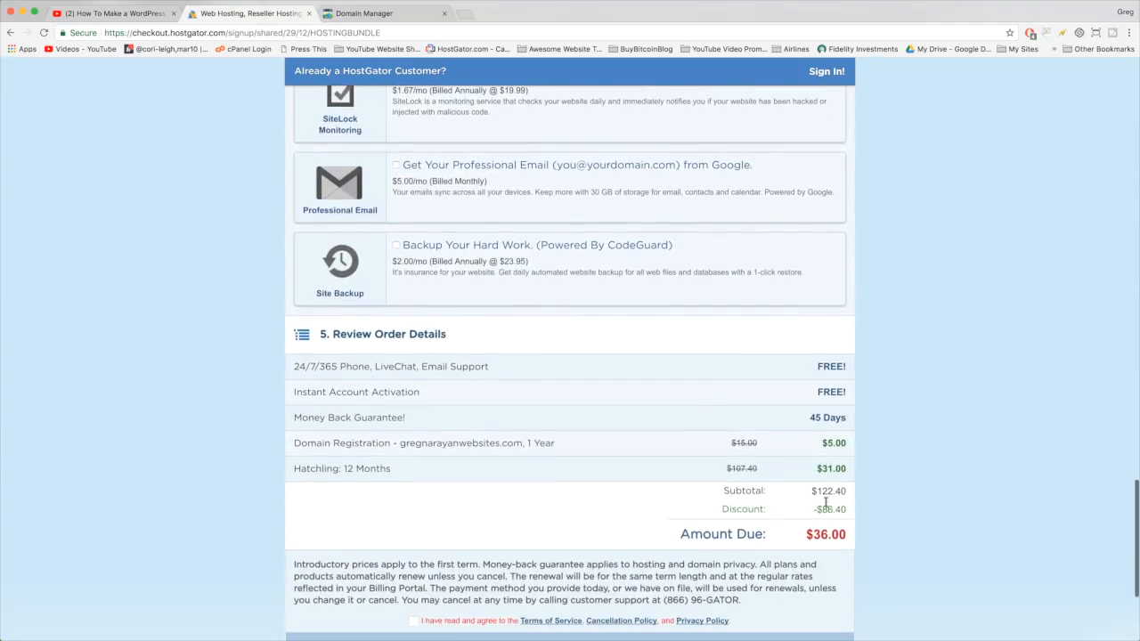
pyautogui.moveTo(807, 534); pyautogui.dragTo(847, 536)
pyautogui.click(845, 534)
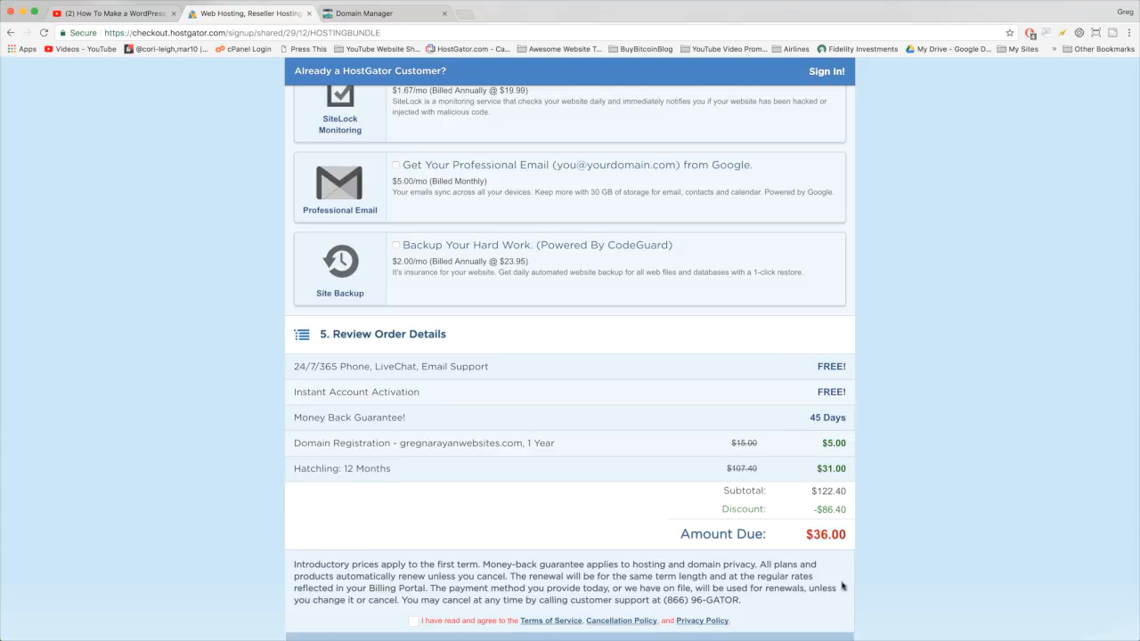
pyautogui.scroll(-3, 884, 443)
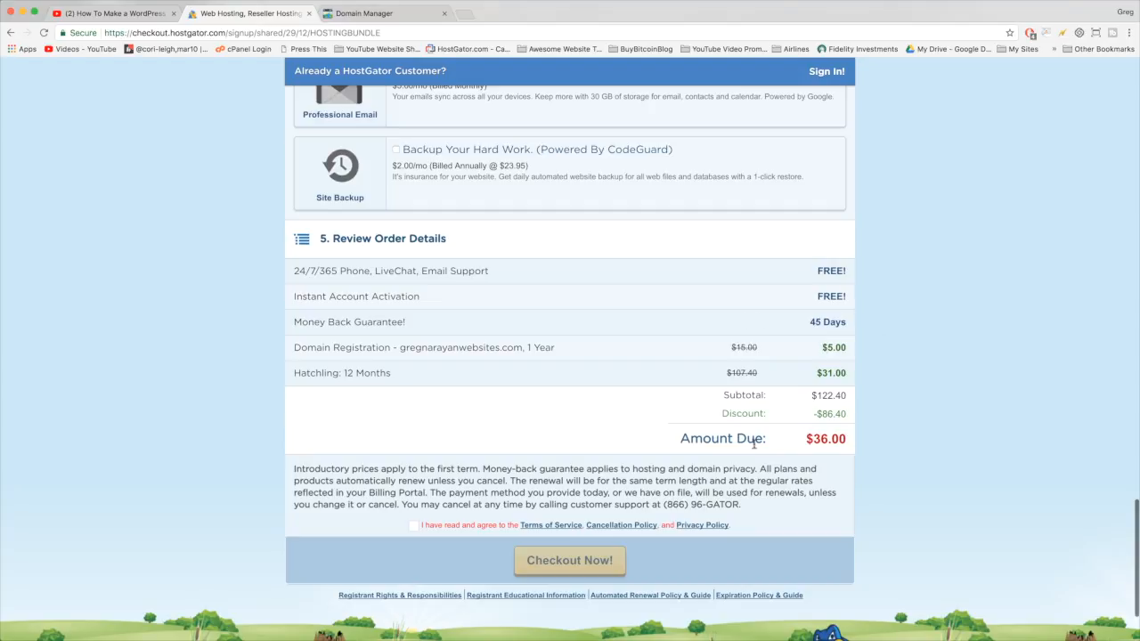
pyautogui.moveTo(813, 398)
pyautogui.mouseDown()
pyautogui.moveTo(848, 402)
pyautogui.moveTo(813, 413)
pyautogui.mouseUp()
pyautogui.click(845, 418)
pyautogui.click(800, 402)
pyautogui.scroll(-2, 800, 401)
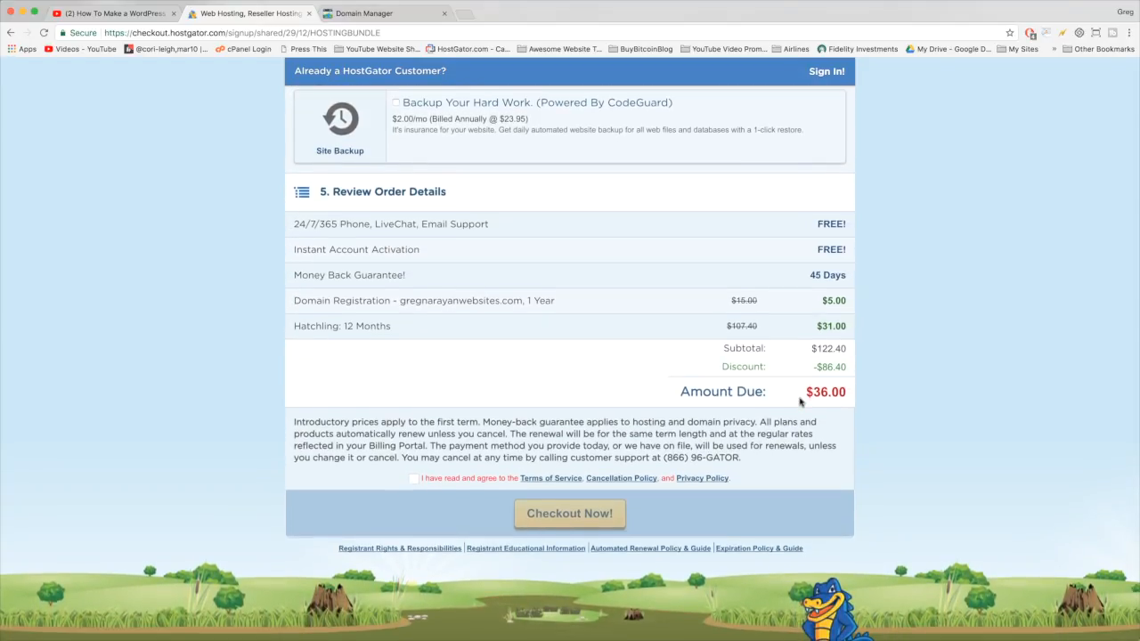
pyautogui.click(114, 14)
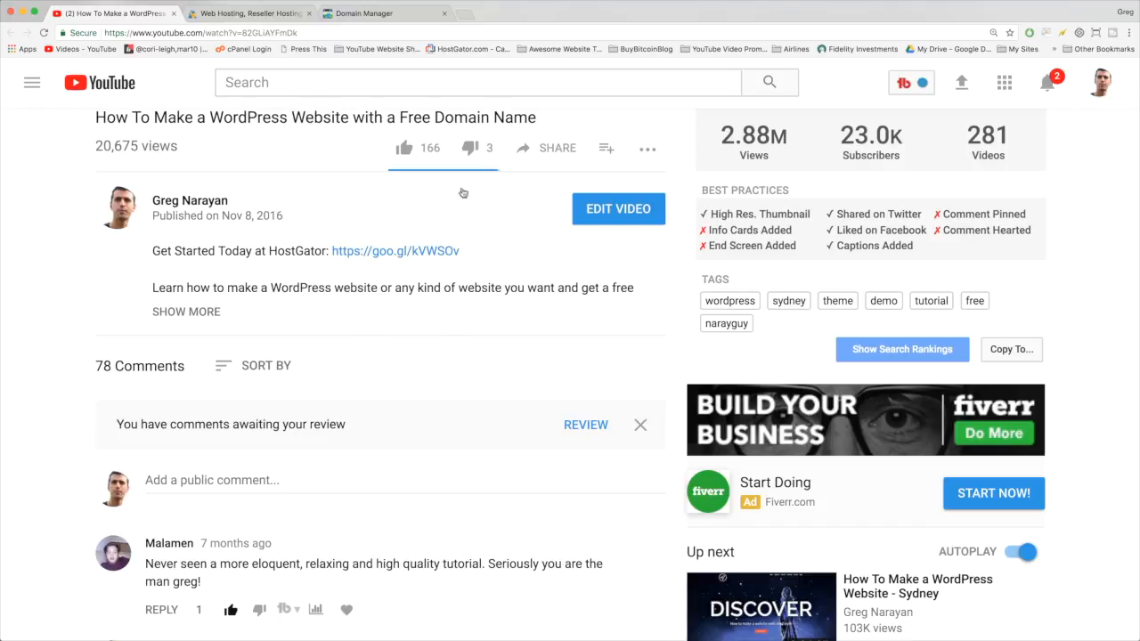
pyautogui.click(253, 14)
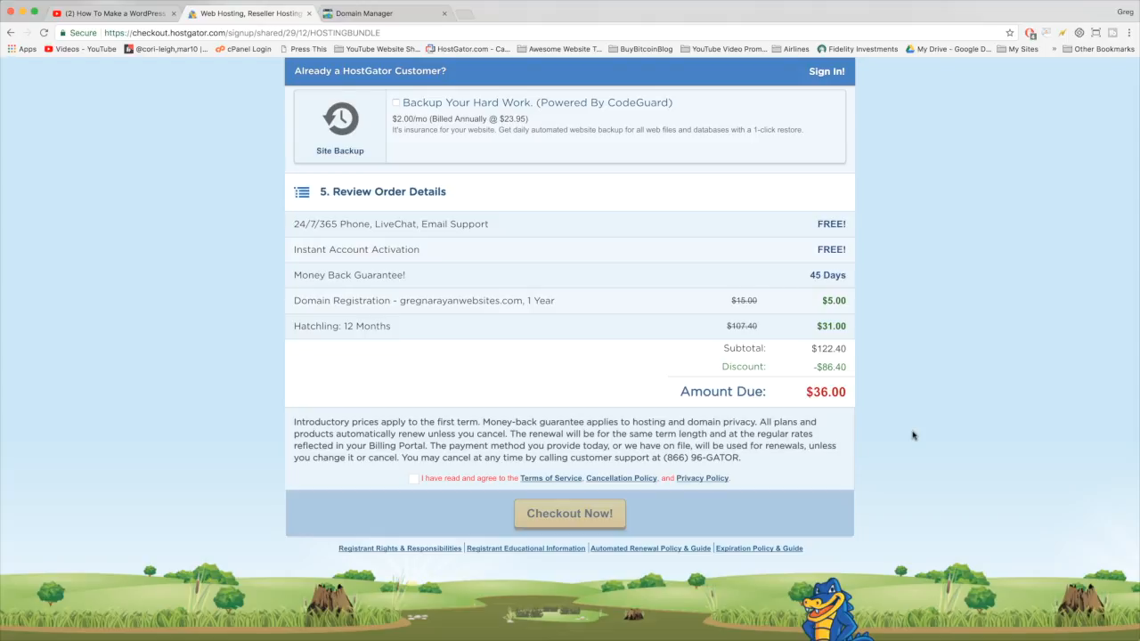
pyautogui.scroll(-1, 609, 400)
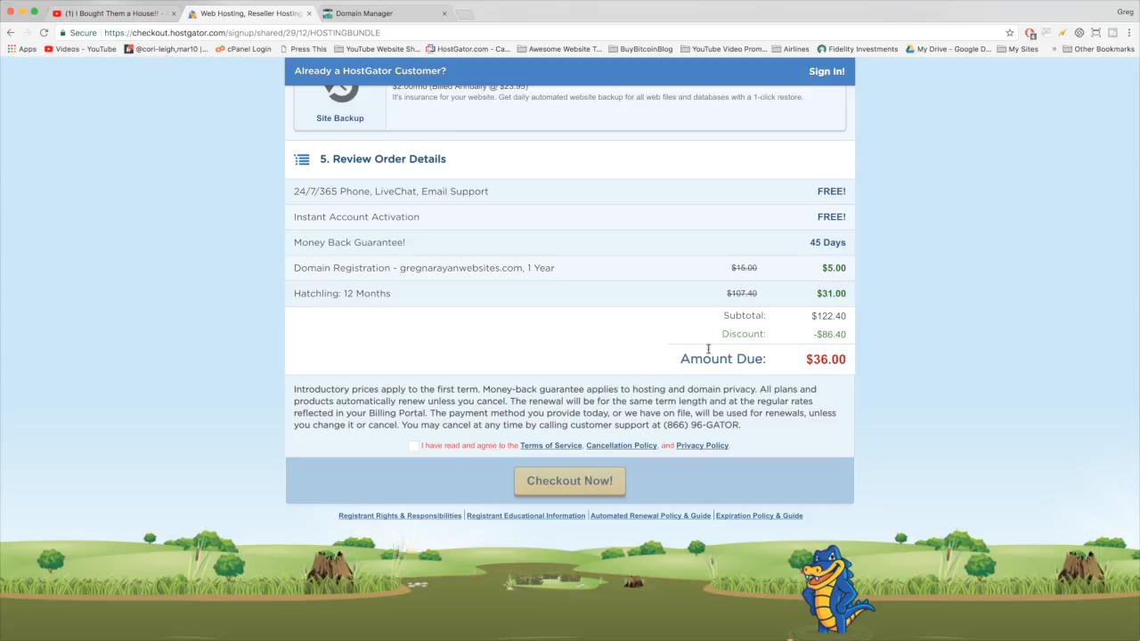
# - Agree to the Terms of Service and place the order with Checkout Now!
pyautogui.click(413, 446)
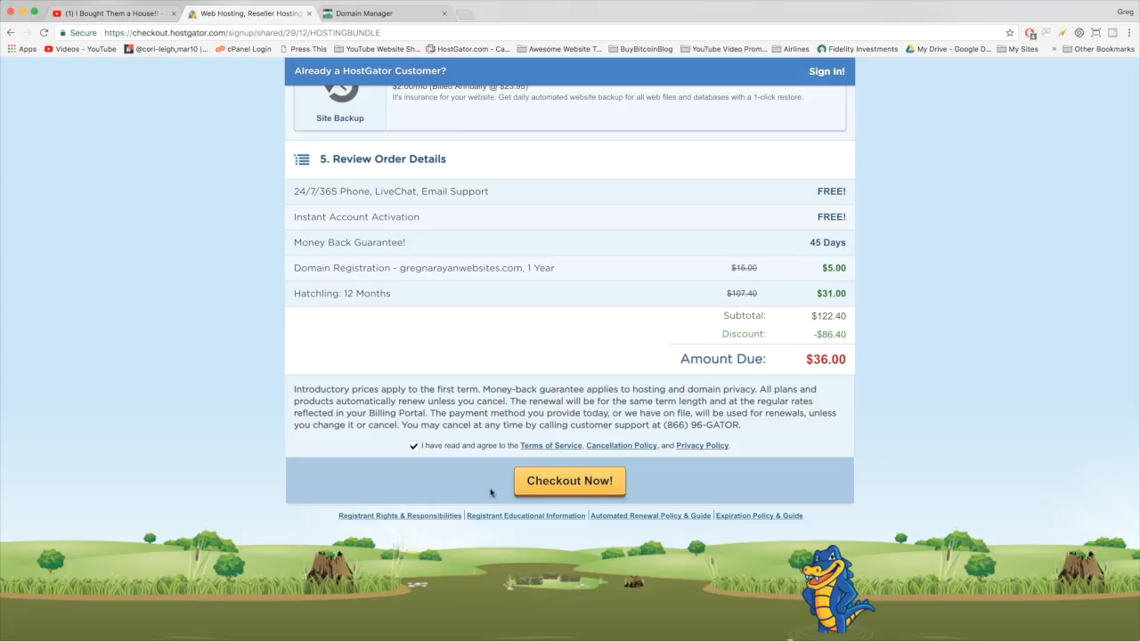
pyautogui.click(582, 482)
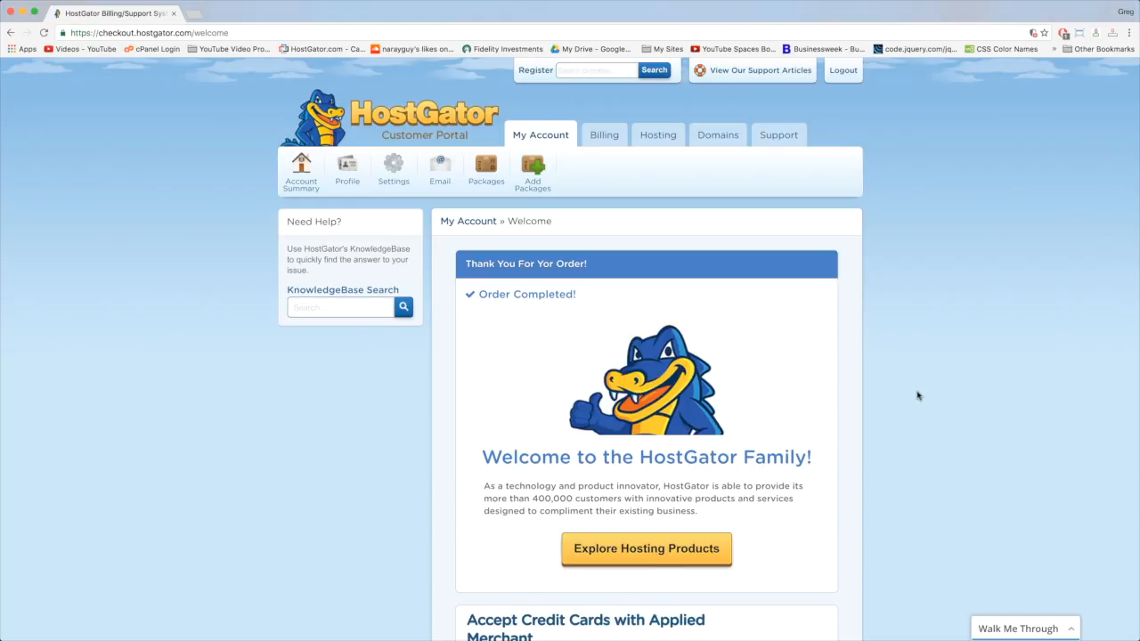
# - Scroll down and back up through the order-completed welcome page
pyautogui.scroll(-5, 919, 396)
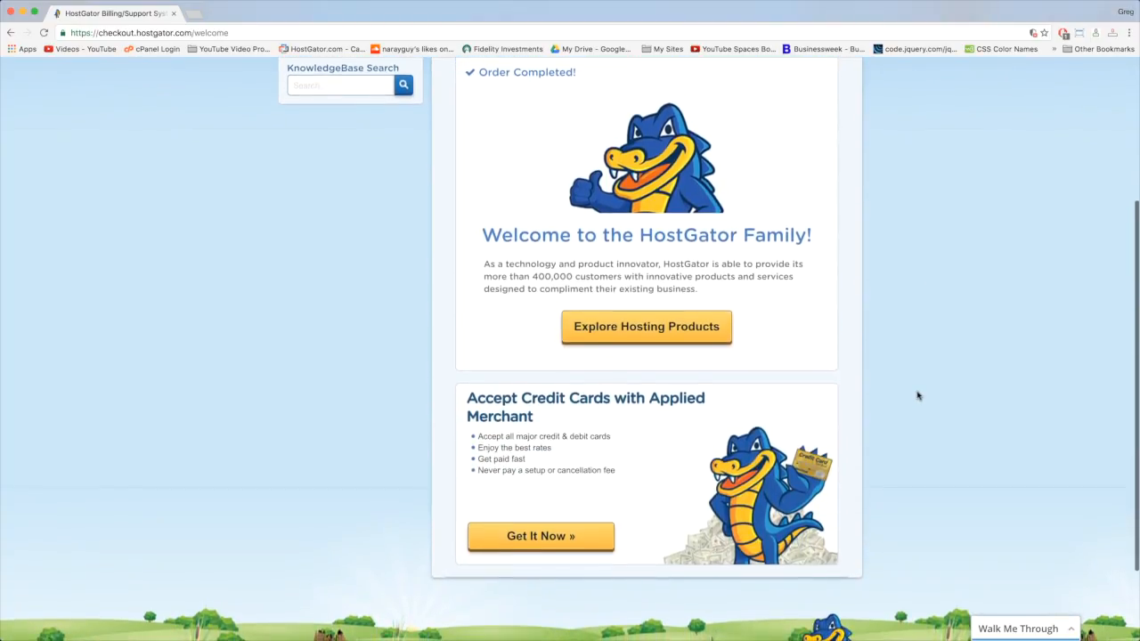
pyautogui.scroll(-2, 919, 395)
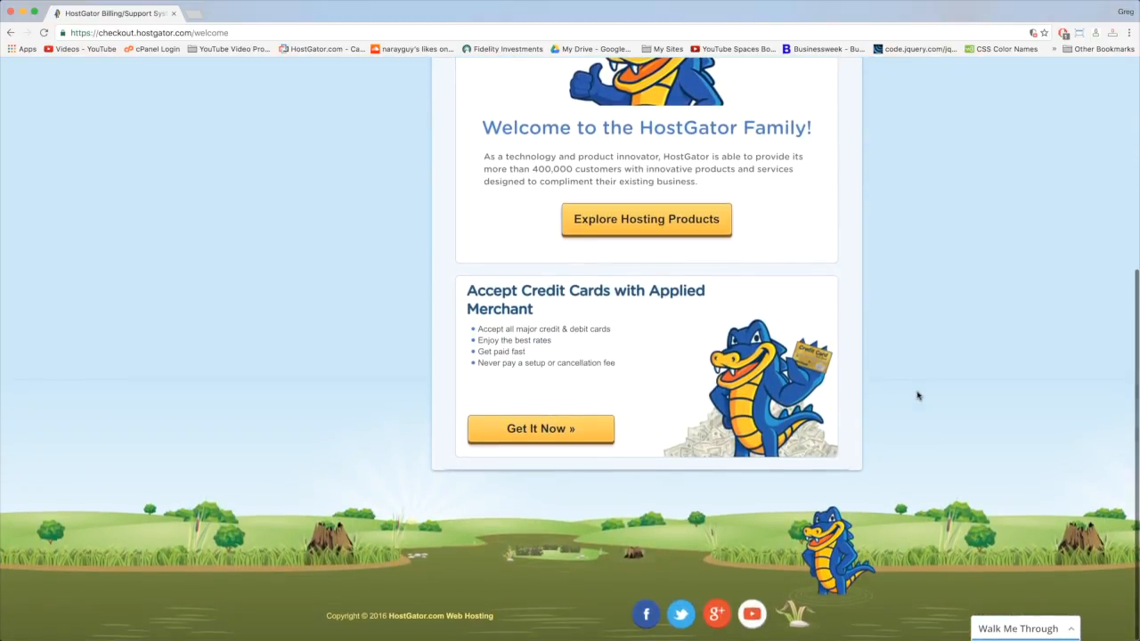
pyautogui.scroll(2, 919, 396)
pyautogui.scroll(5, 918, 396)
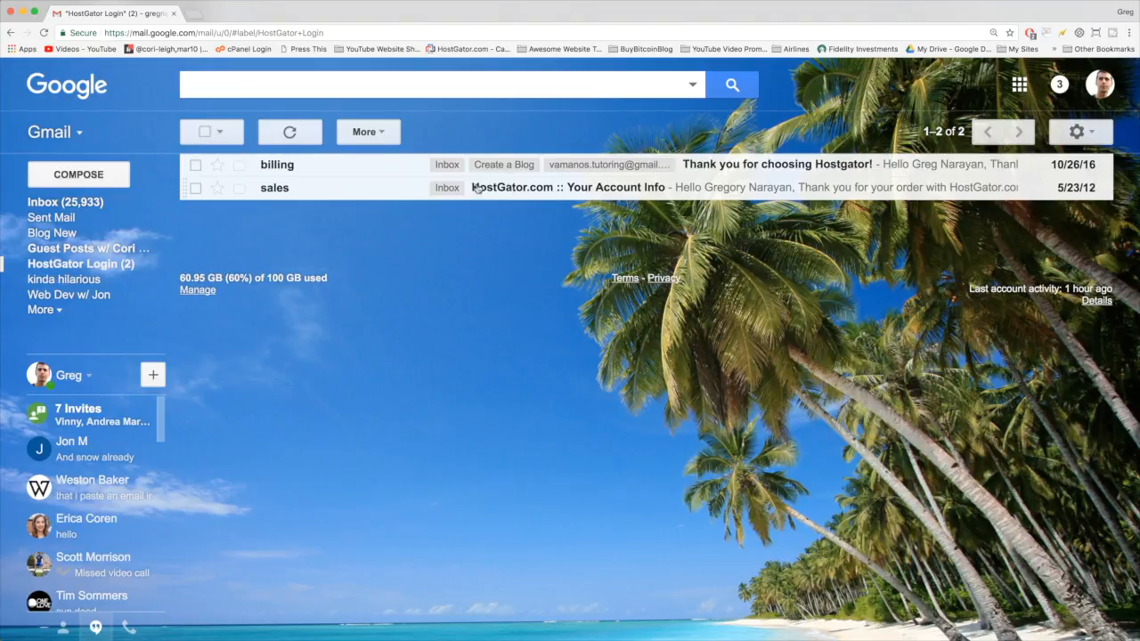
# - Review the honestcollege.com domain in the HostGator Account Info email, then return to the list
pyautogui.click(351, 191)
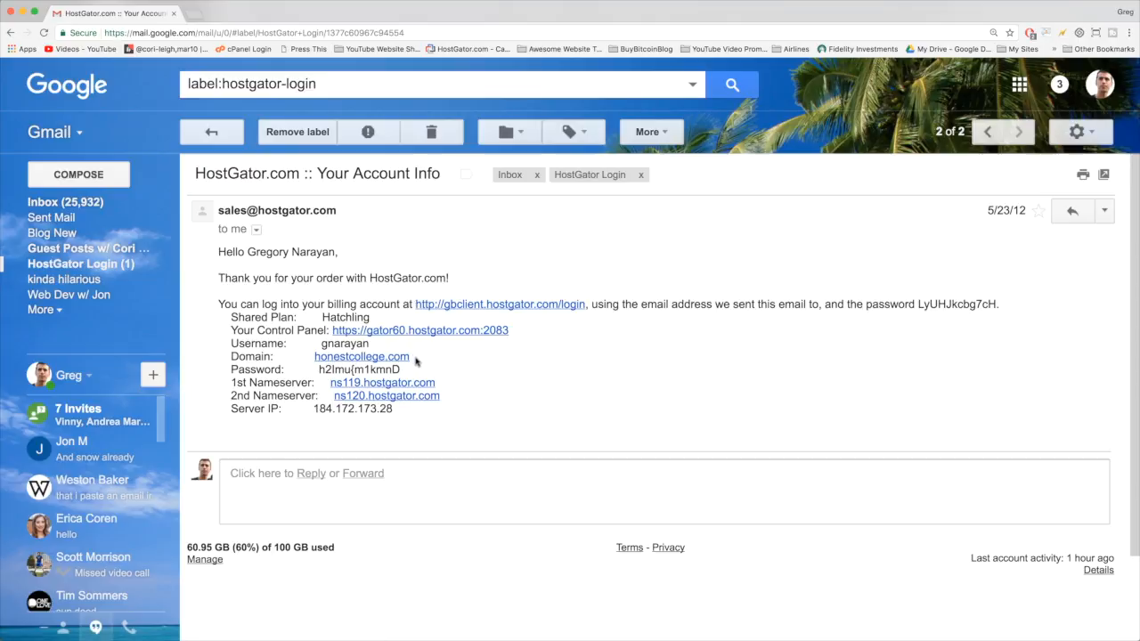
pyautogui.moveTo(415, 360); pyautogui.dragTo(444, 359)
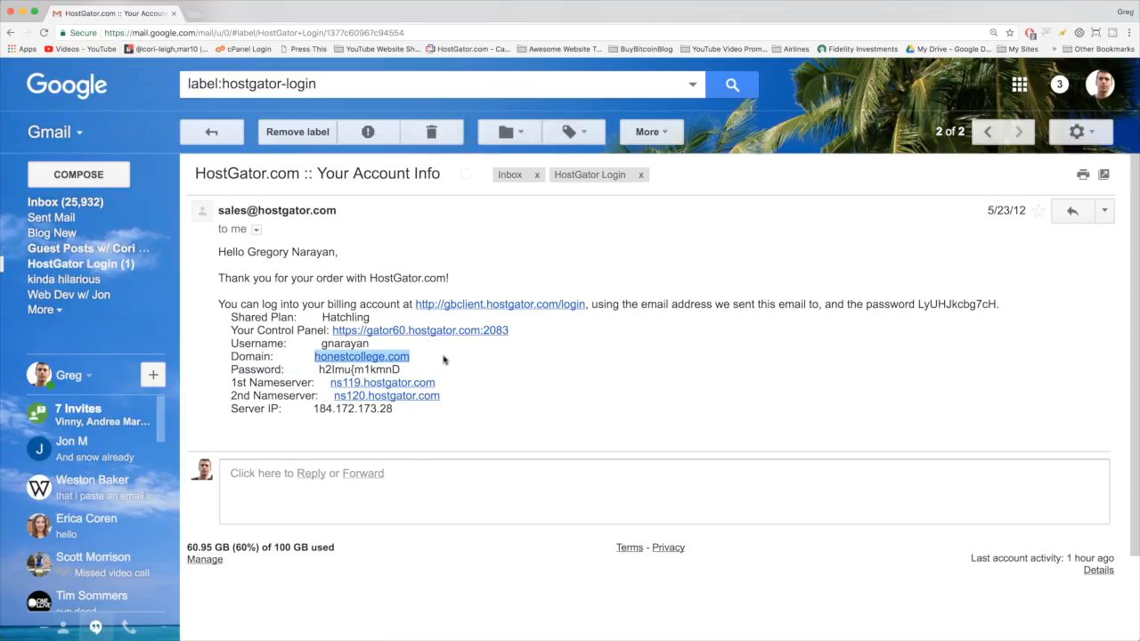
pyautogui.click(443, 359)
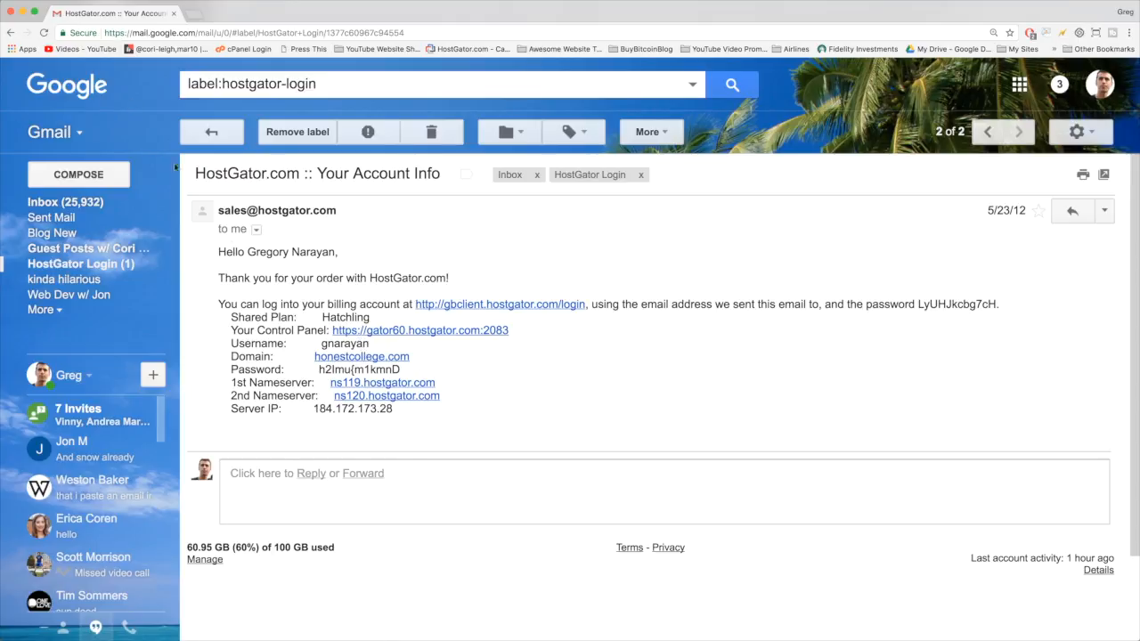
pyautogui.click(10, 32)
# - In 'Thank you for choosing Hostgator!', check the portal login details and open portal.hostgator.com
pyautogui.click(363, 167)
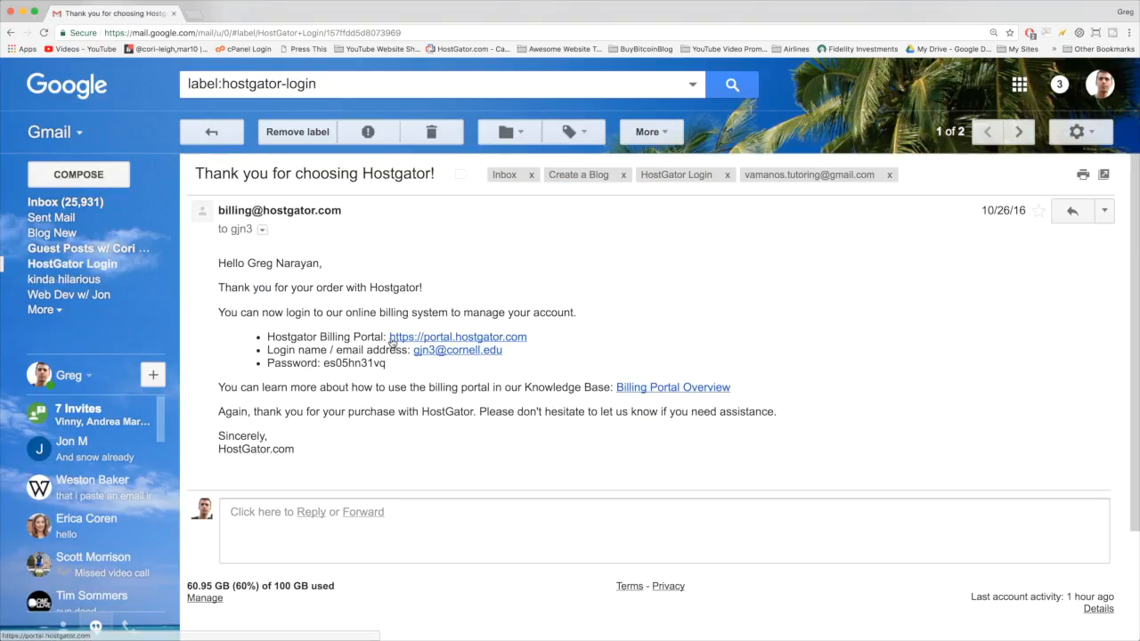
pyautogui.moveTo(390, 341); pyautogui.dragTo(531, 343)
pyautogui.click(562, 338)
pyautogui.moveTo(517, 352); pyautogui.dragTo(415, 343)
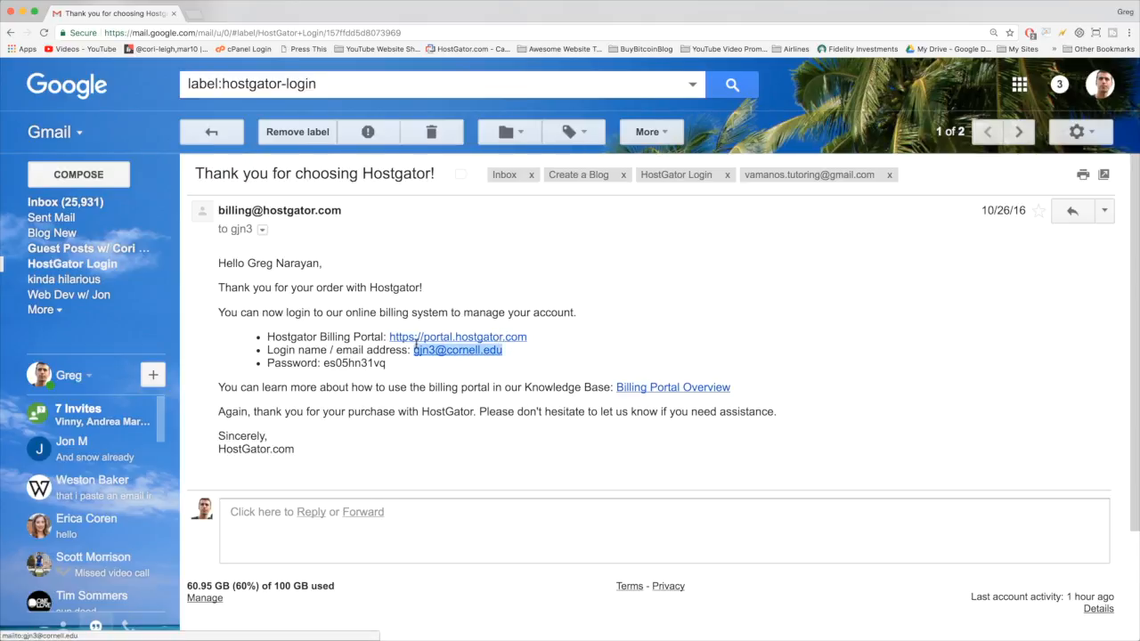
pyautogui.click(384, 363)
pyautogui.doubleClick(366, 363)
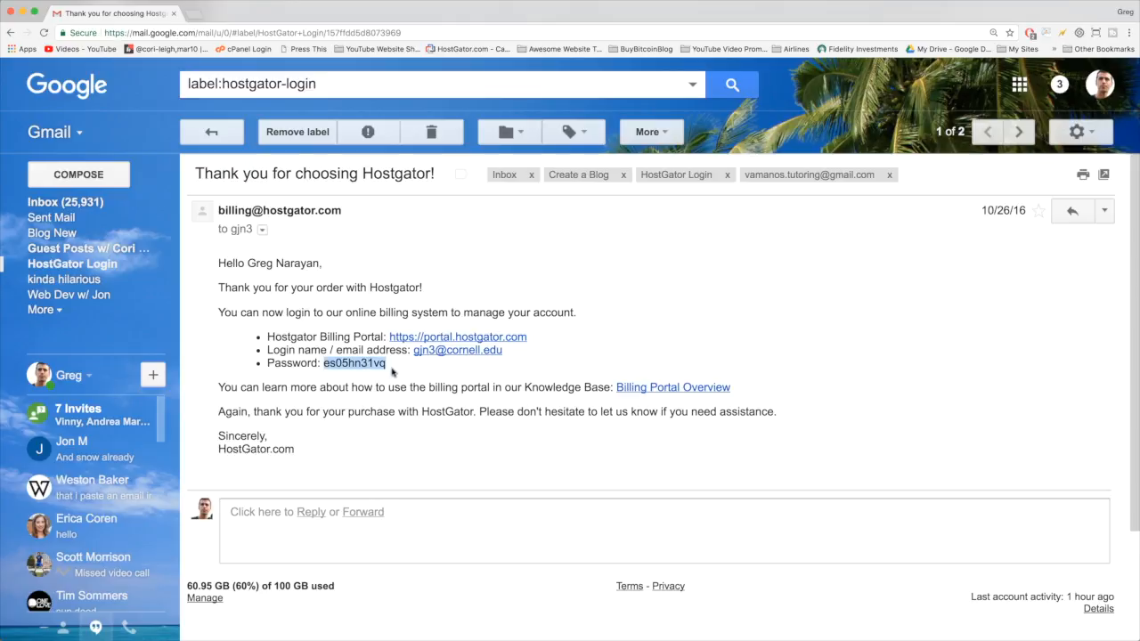
pyautogui.click(358, 381)
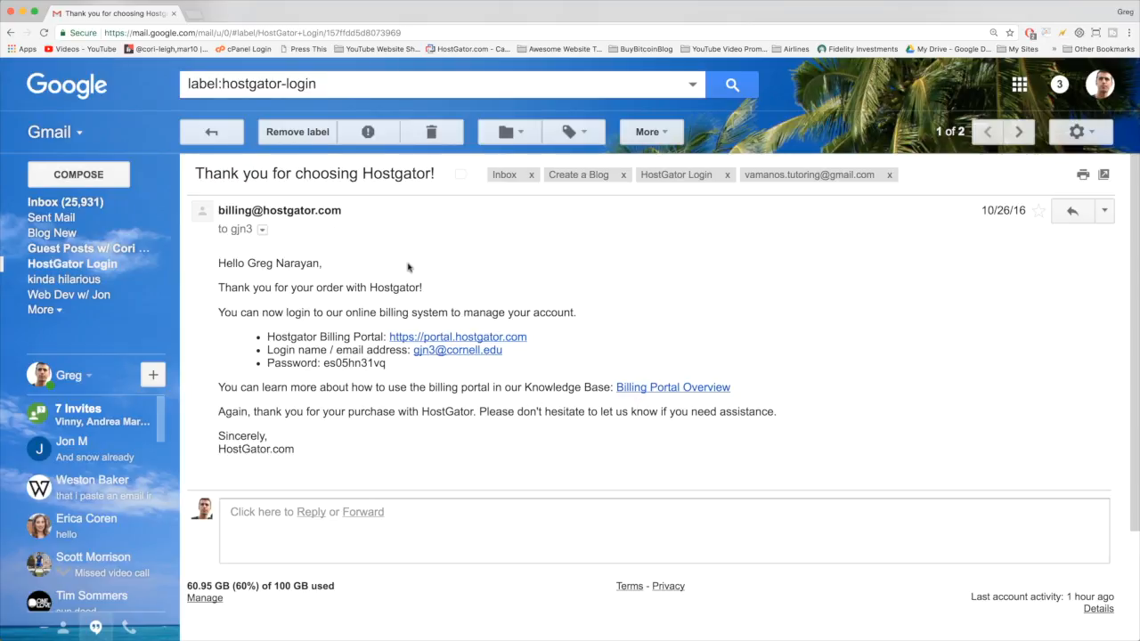
pyautogui.click(461, 339)
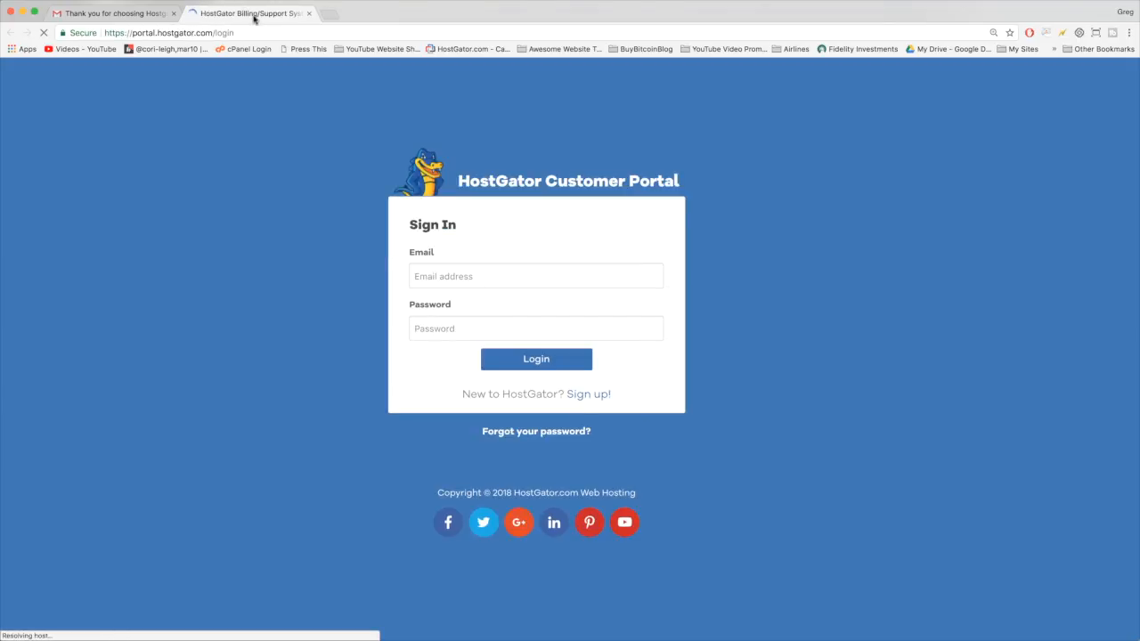
# - Sign in to the customer portal with the account email and password from the email
pyautogui.click(441, 267)
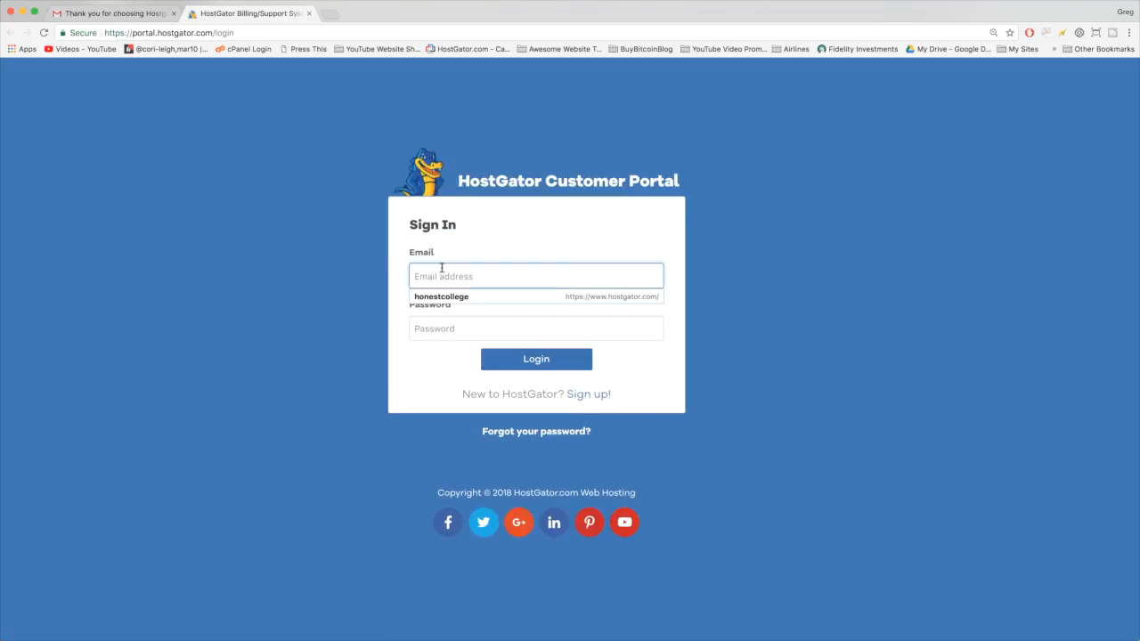
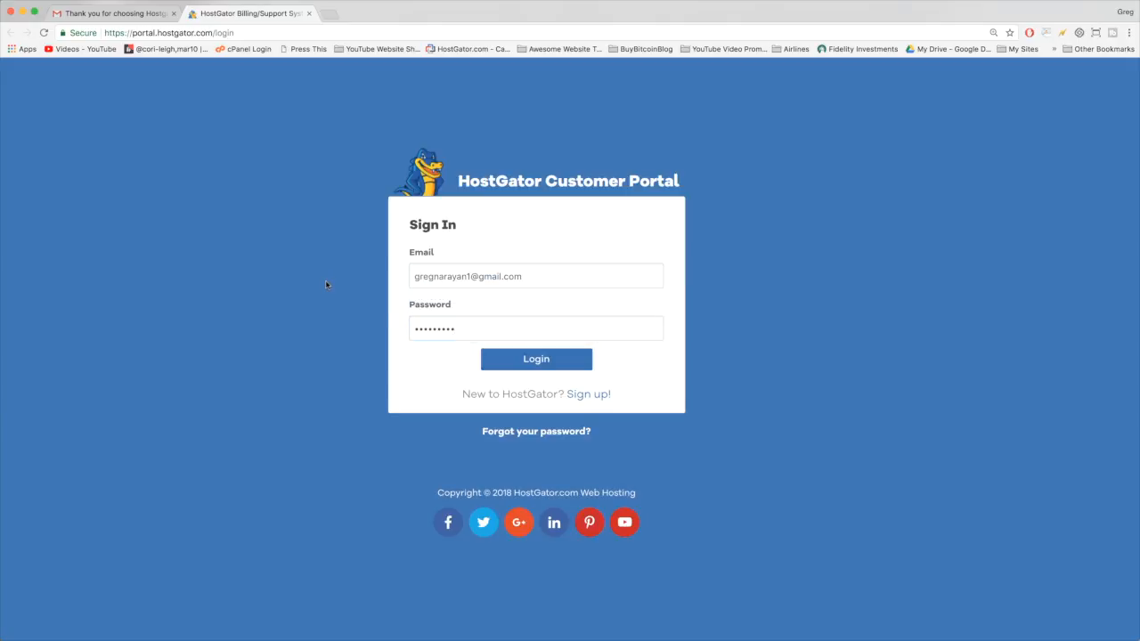
pyautogui.click(100, 12)
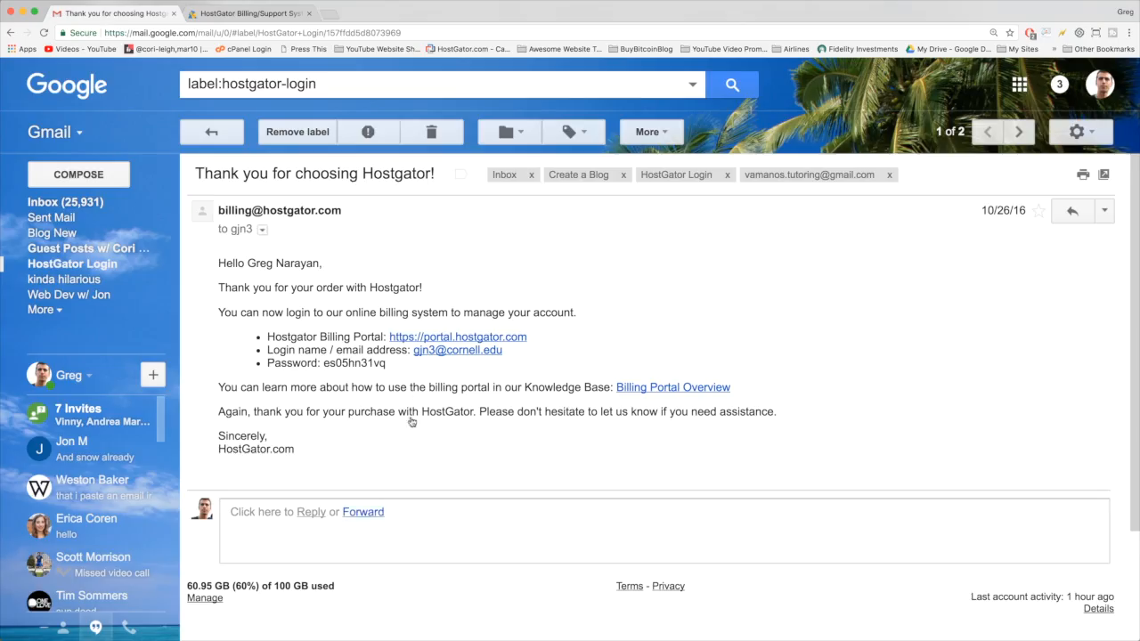
pyautogui.click(257, 15)
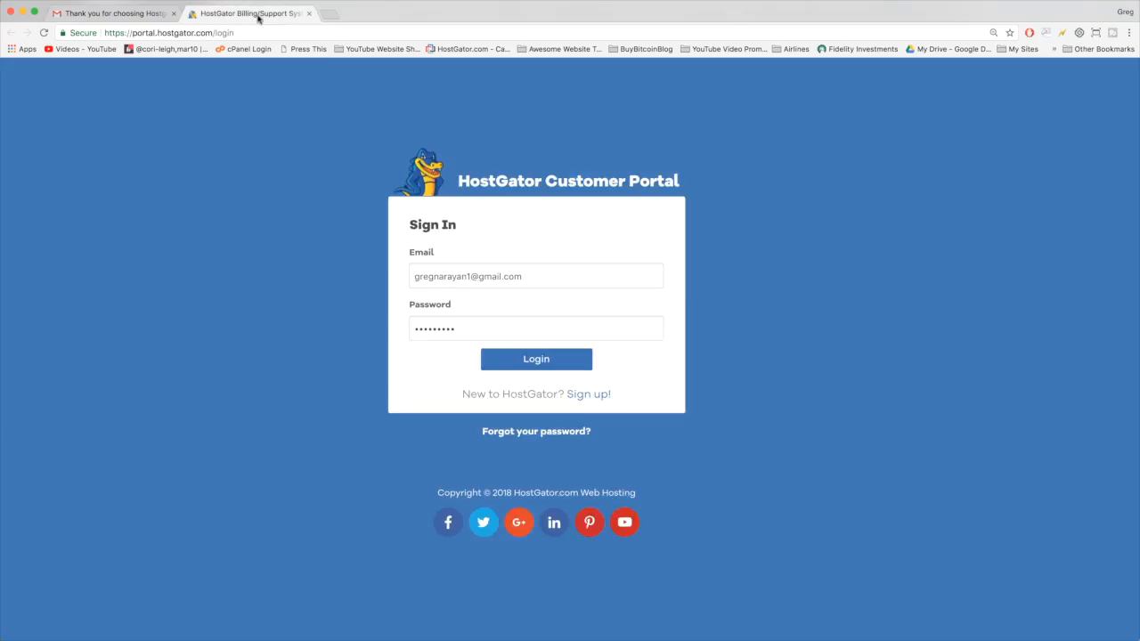
pyautogui.click(555, 359)
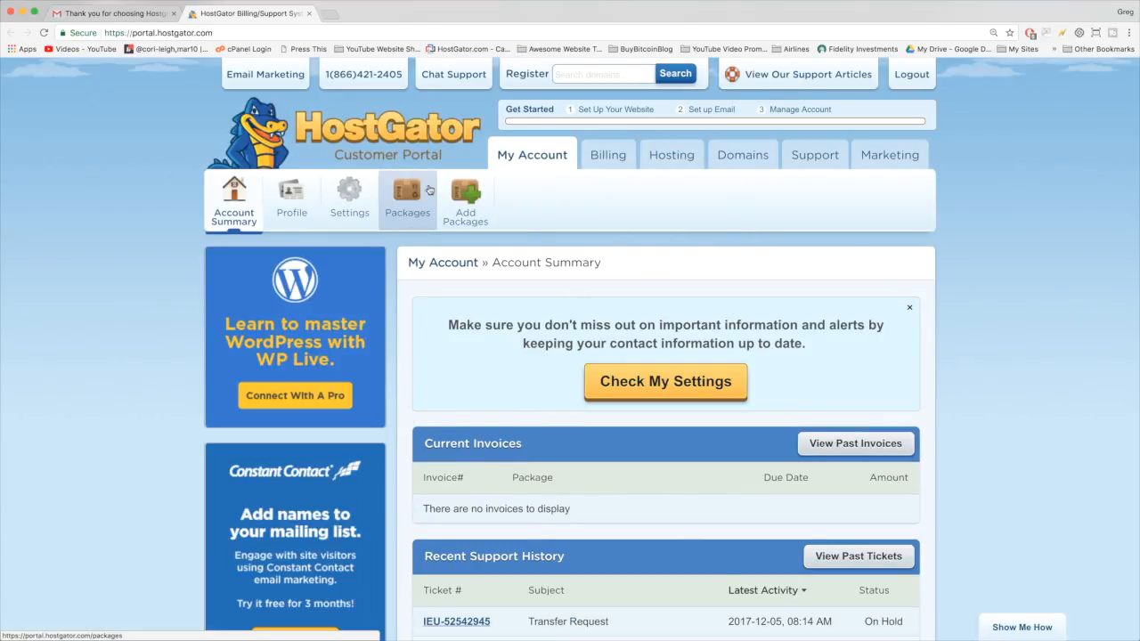
# - Open domain management and expand the narayguy.com domain overview
pyautogui.click(734, 156)
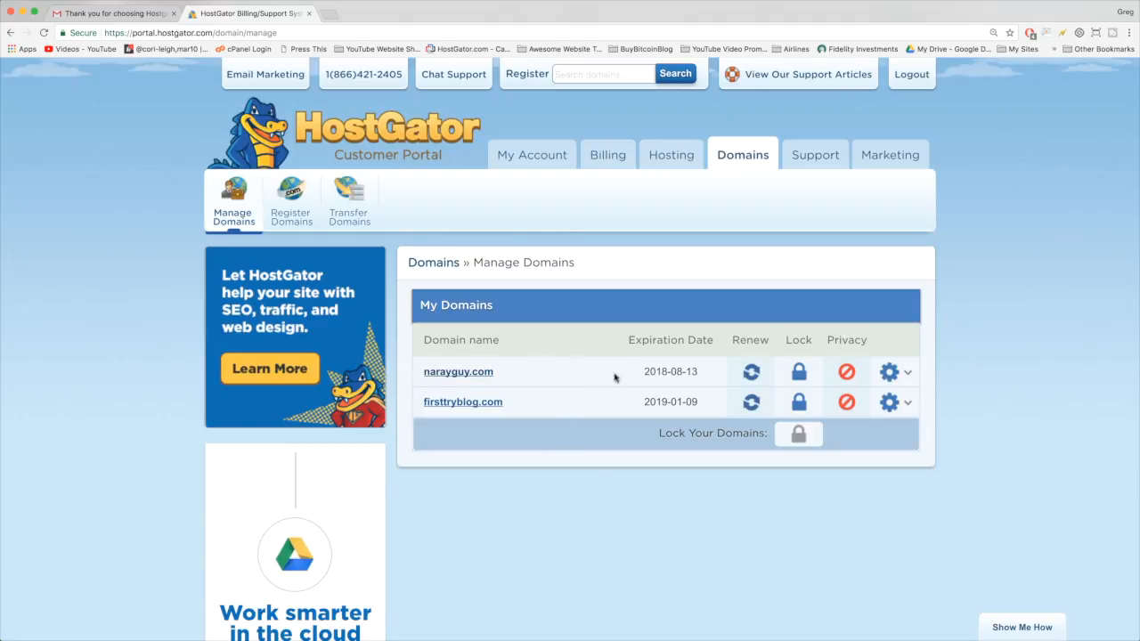
pyautogui.click(908, 372)
pyautogui.scroll(-2, 737, 410)
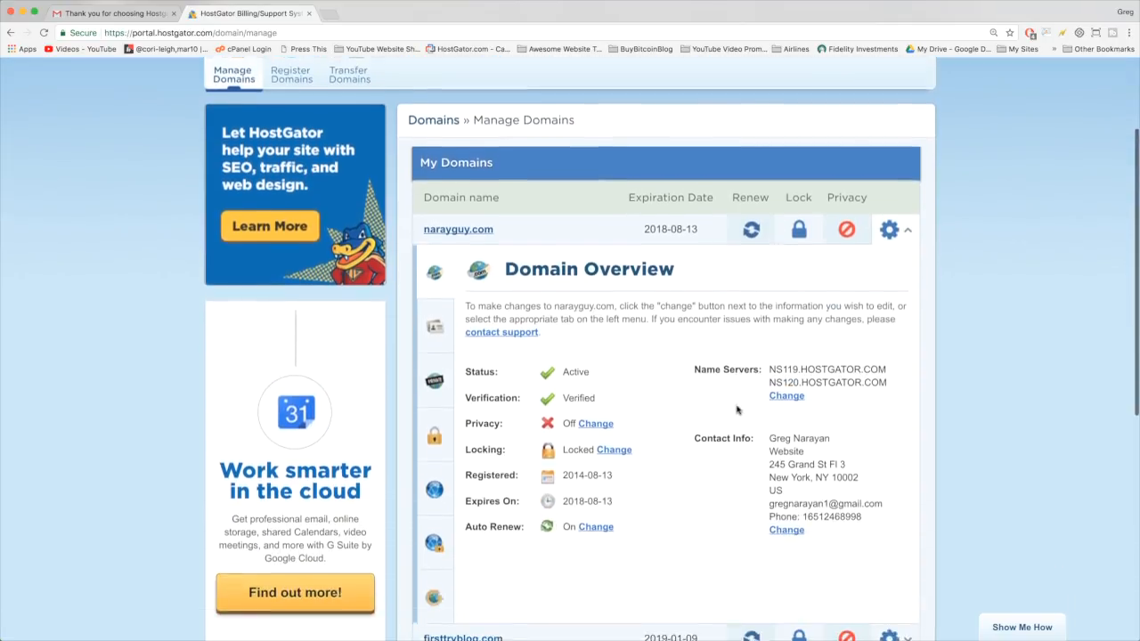
pyautogui.scroll(-1, 737, 410)
pyautogui.moveTo(504, 220); pyautogui.dragTo(710, 223)
pyautogui.click(697, 316)
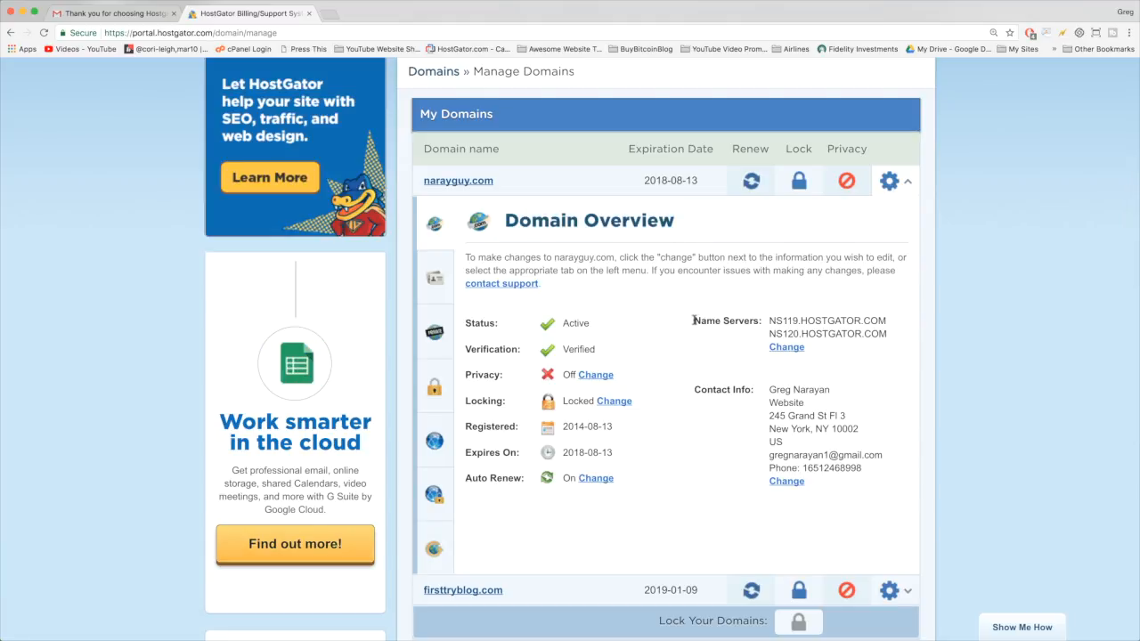
# - Confirm the name servers NS119/NS120.HOSTGATOR.COM, then return to Gmail's HostGator Login emails
pyautogui.moveTo(694, 320); pyautogui.dragTo(889, 339)
pyautogui.click(878, 365)
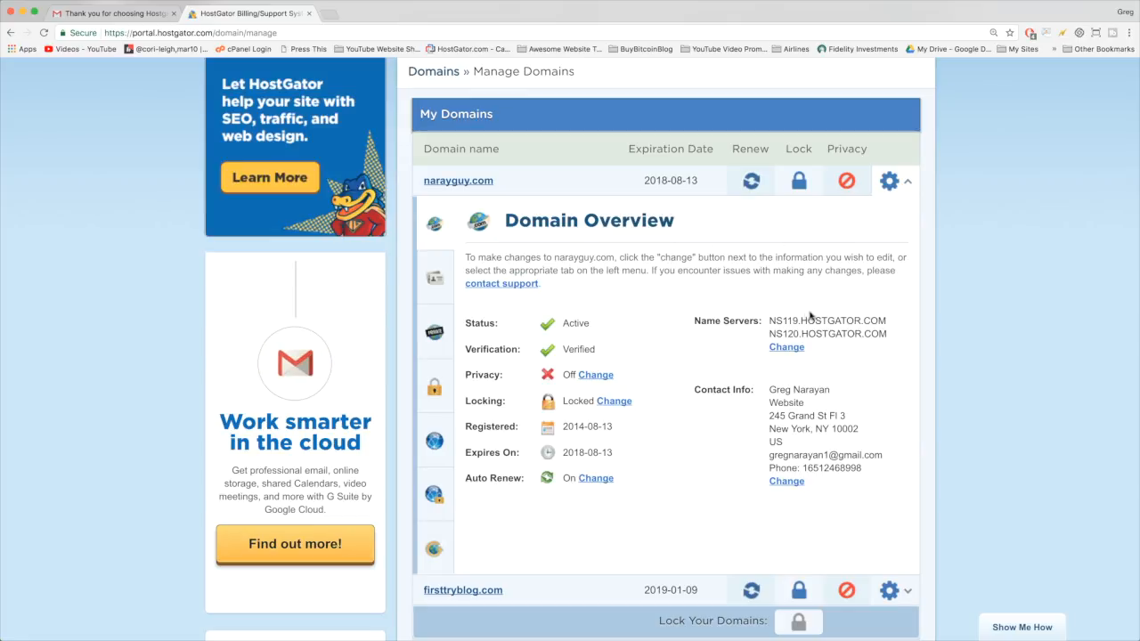
pyautogui.moveTo(769, 321); pyautogui.dragTo(891, 324)
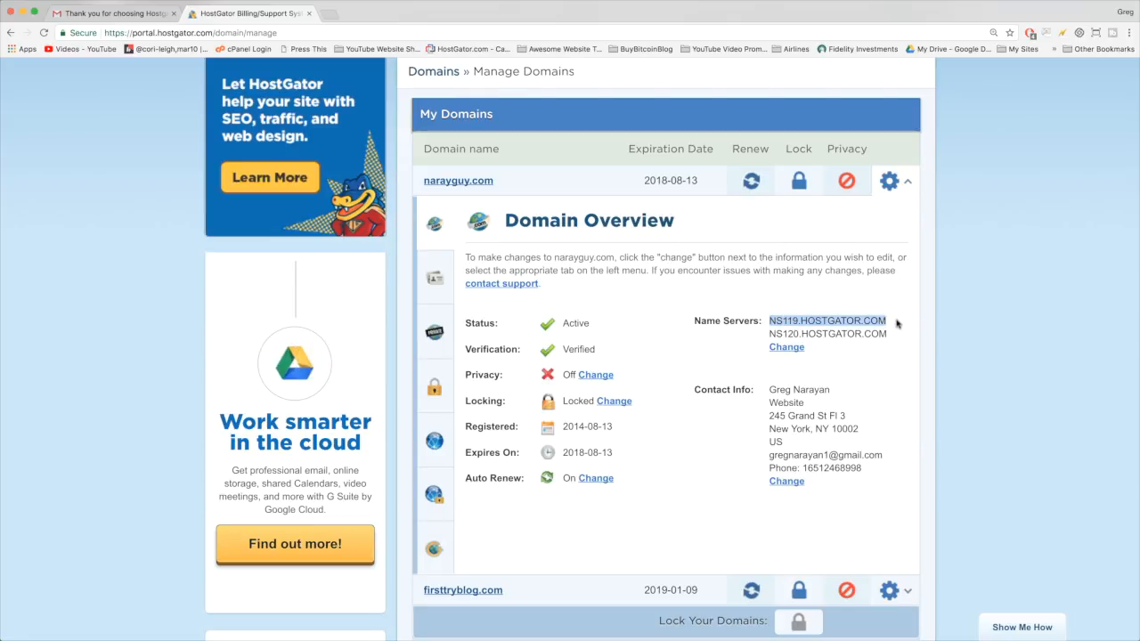
pyautogui.moveTo(769, 335); pyautogui.dragTo(887, 335)
pyautogui.click(787, 303)
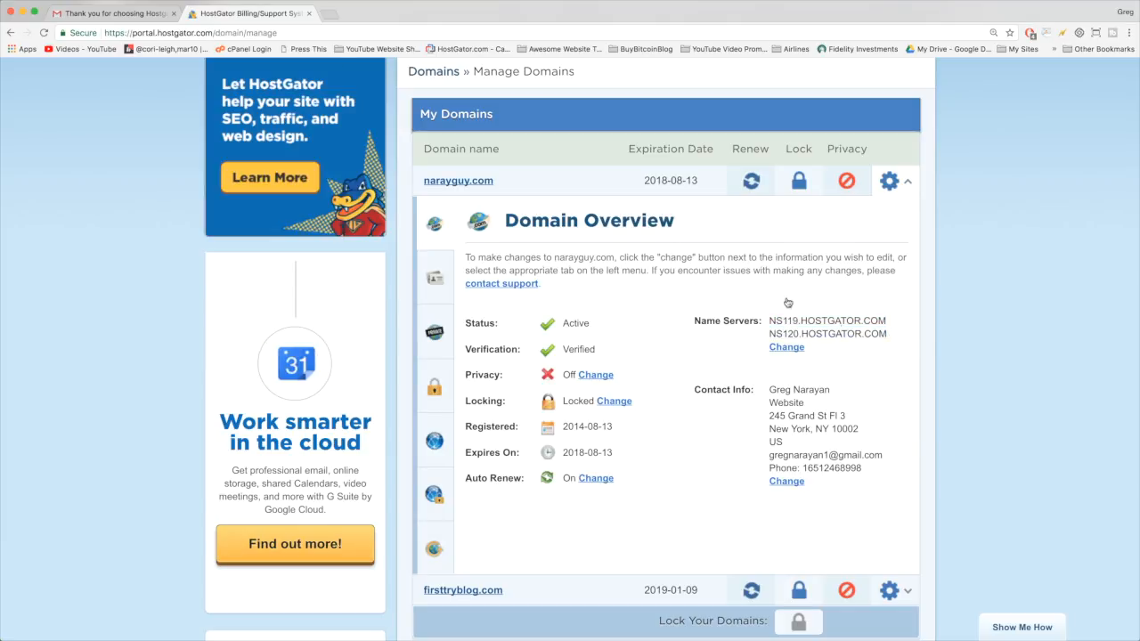
pyautogui.click(130, 15)
pyautogui.click(10, 31)
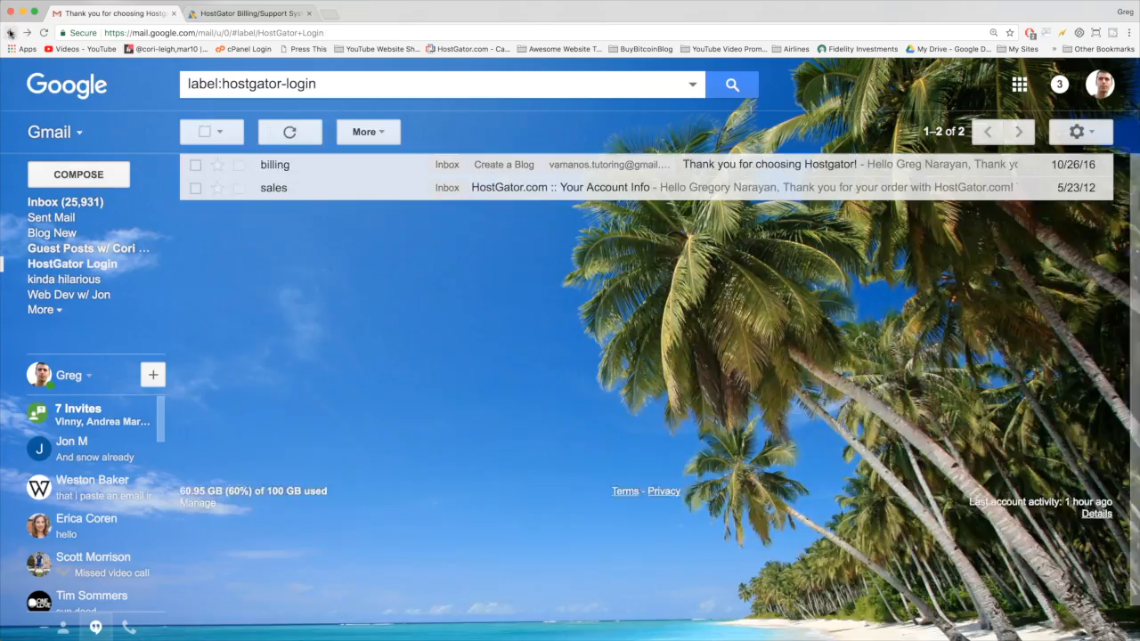
# - Copy ns119.hostgator.com from the HostGator Account Info email and go back to the portal tab
pyautogui.click(289, 194)
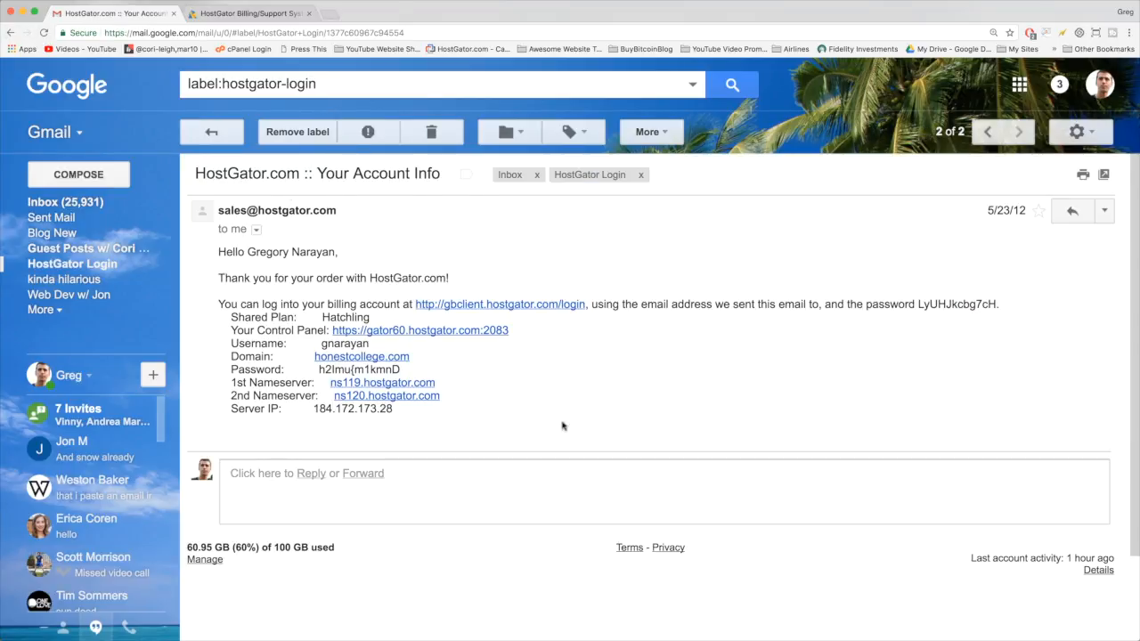
pyautogui.moveTo(230, 382); pyautogui.dragTo(462, 395)
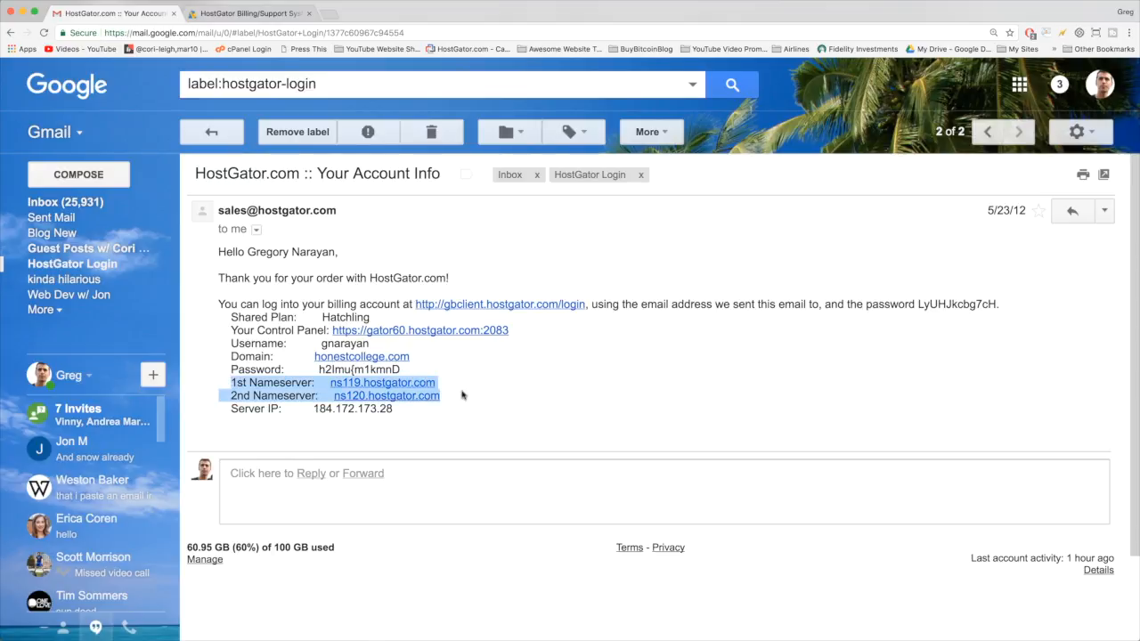
pyautogui.click(467, 394)
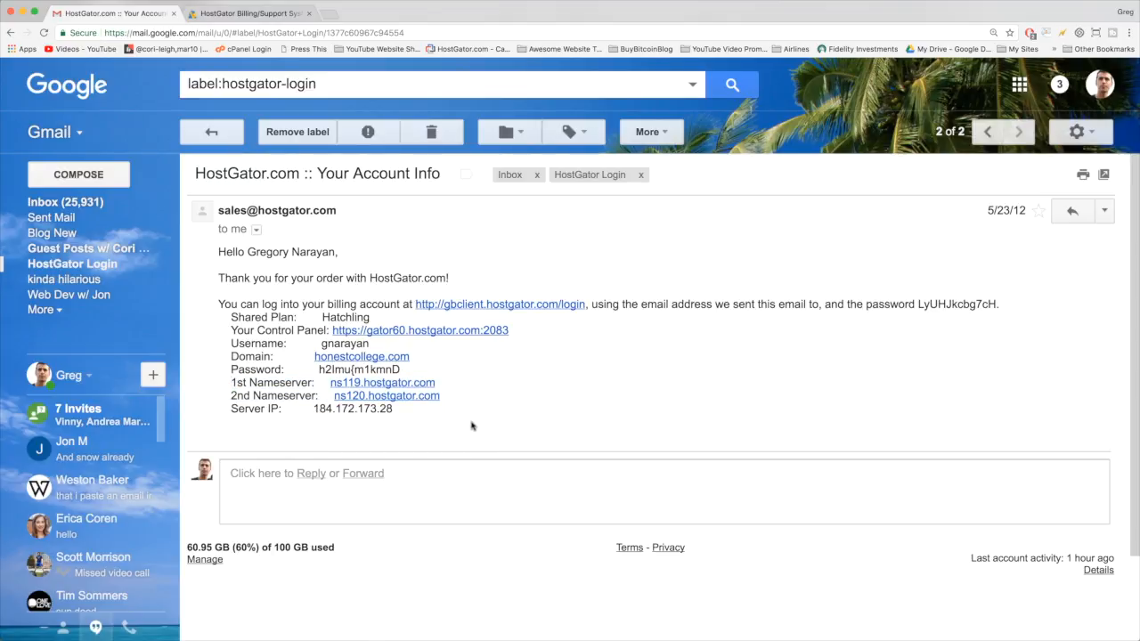
pyautogui.moveTo(438, 384); pyautogui.dragTo(328, 385)
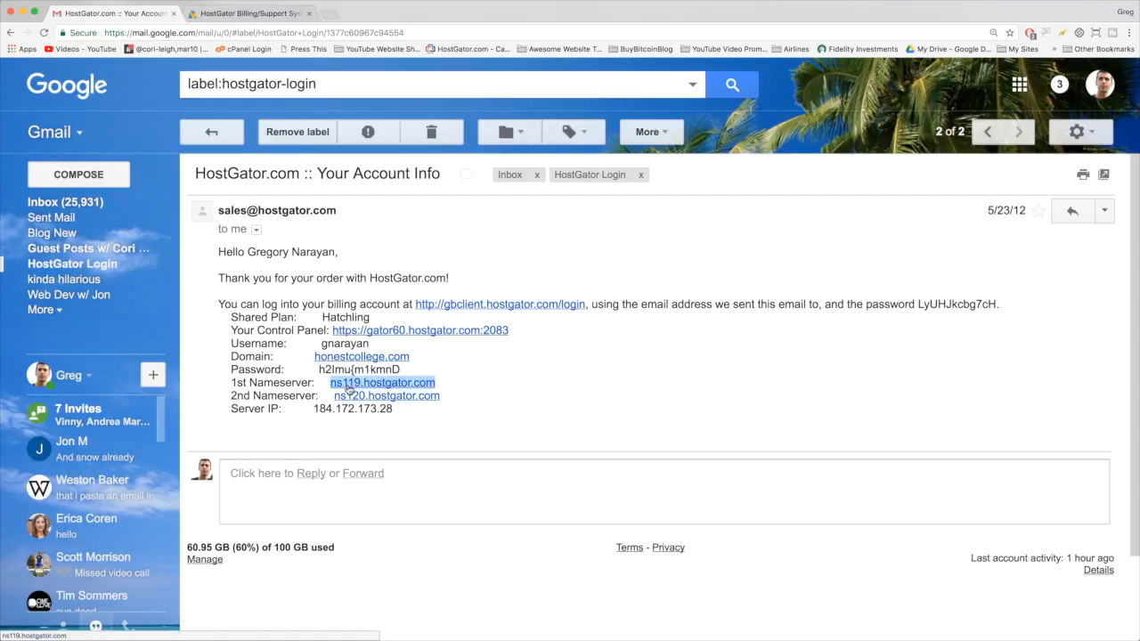
pyautogui.rightClick(348, 385)
pyautogui.click(373, 463)
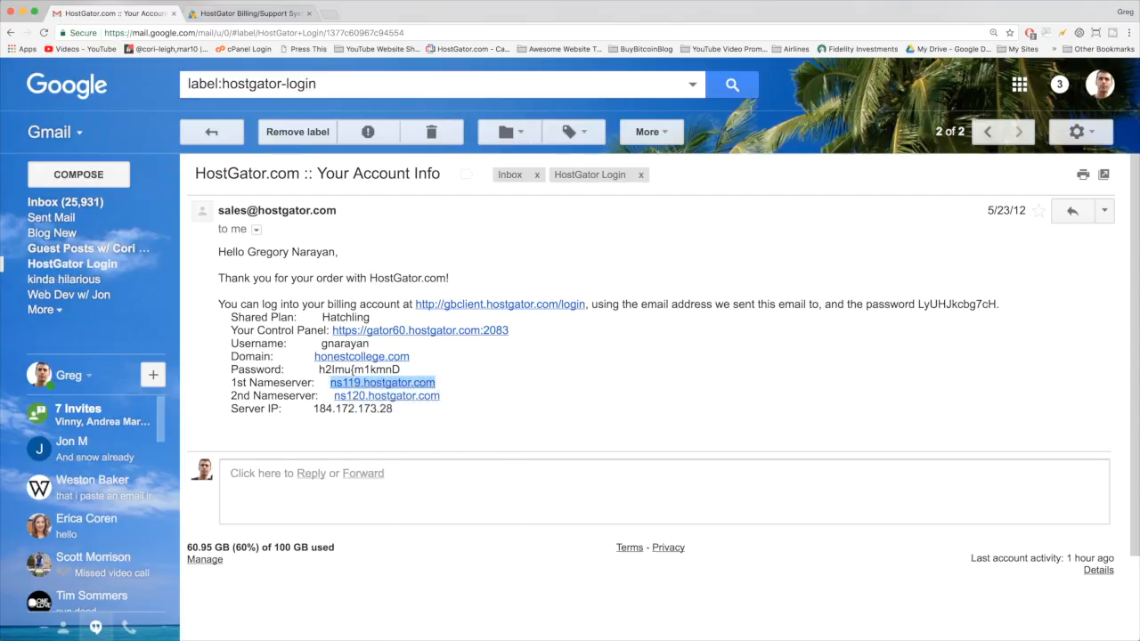
pyautogui.click(254, 13)
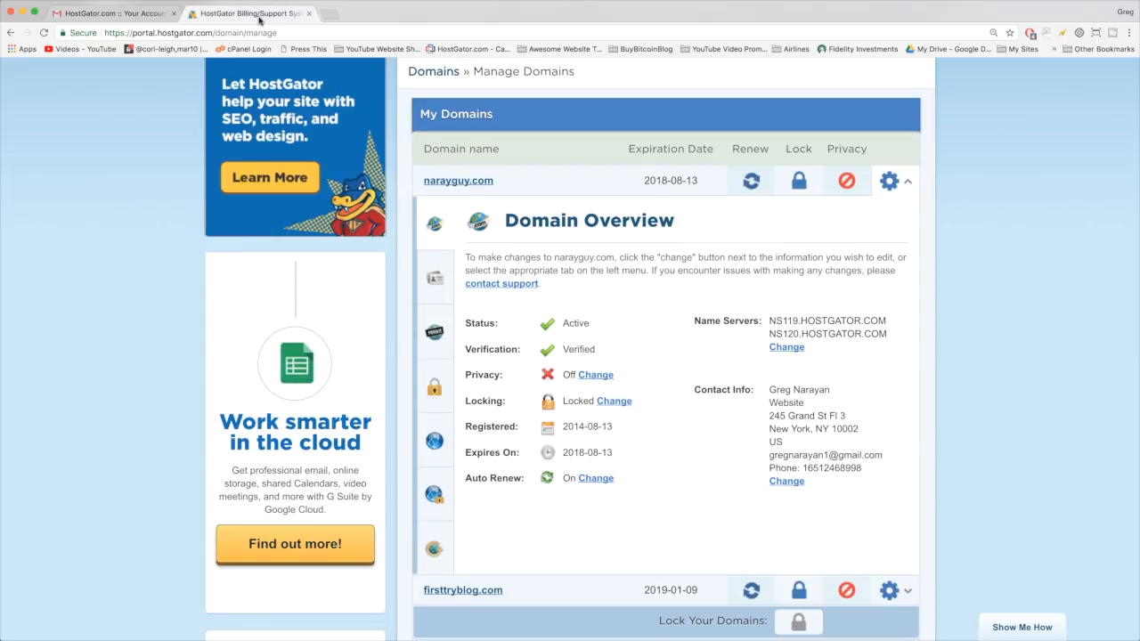
# - Replace narayguy.com's first name server with the pasted ns119.hostgator.com
pyautogui.click(787, 348)
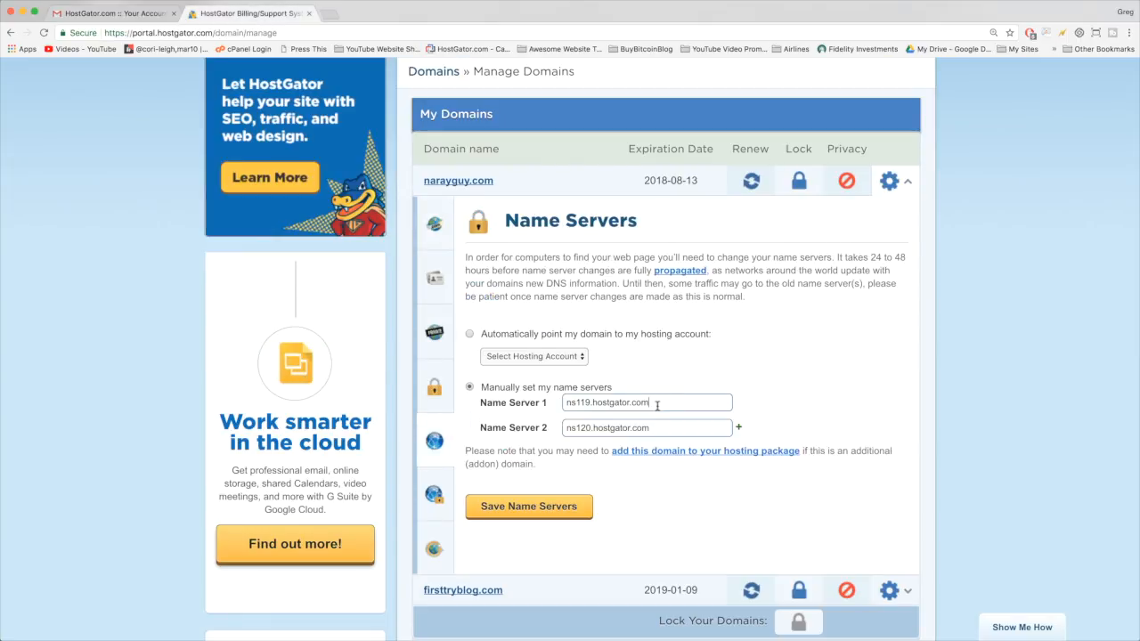
pyautogui.moveTo(658, 406); pyautogui.dragTo(565, 406)
pyautogui.press('BackSpace')
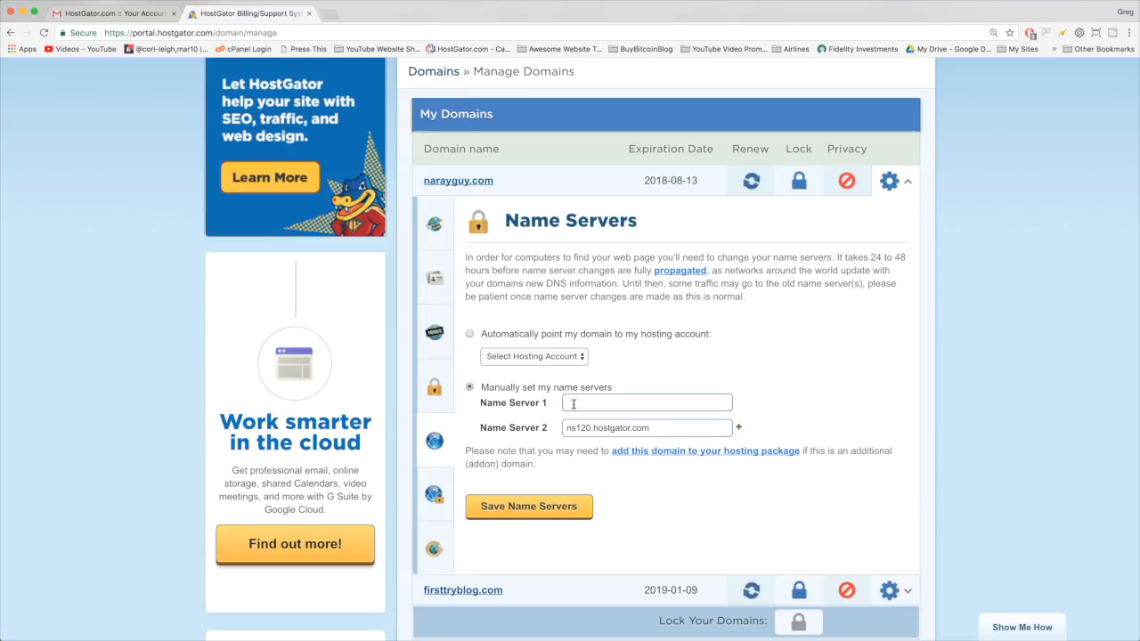
pyautogui.rightClick(573, 403)
pyautogui.click(602, 464)
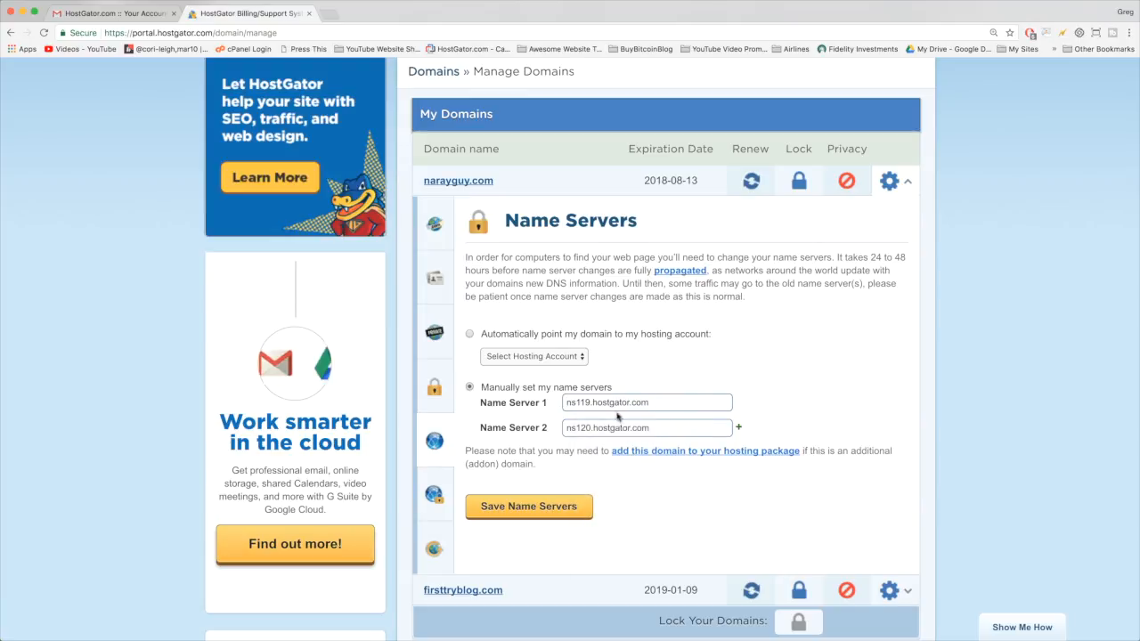
# - Copy ns120.hostgator.com from the email and paste it as the second name server
pyautogui.moveTo(653, 428); pyautogui.dragTo(549, 429)
pyautogui.press('BackSpace')
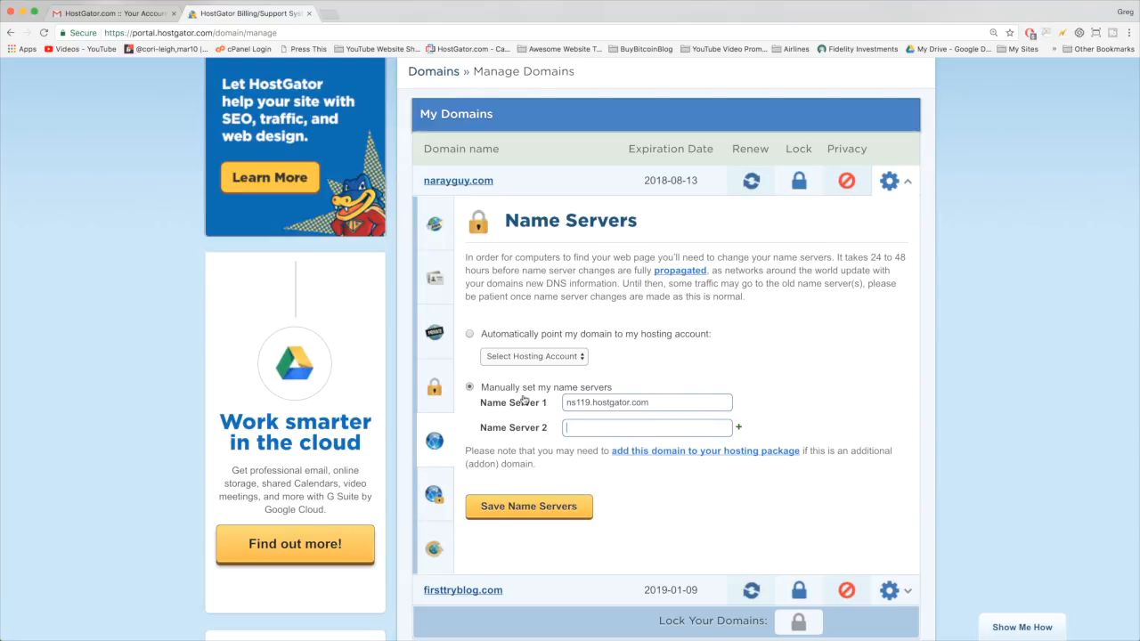
pyautogui.click(111, 14)
pyautogui.click(451, 398)
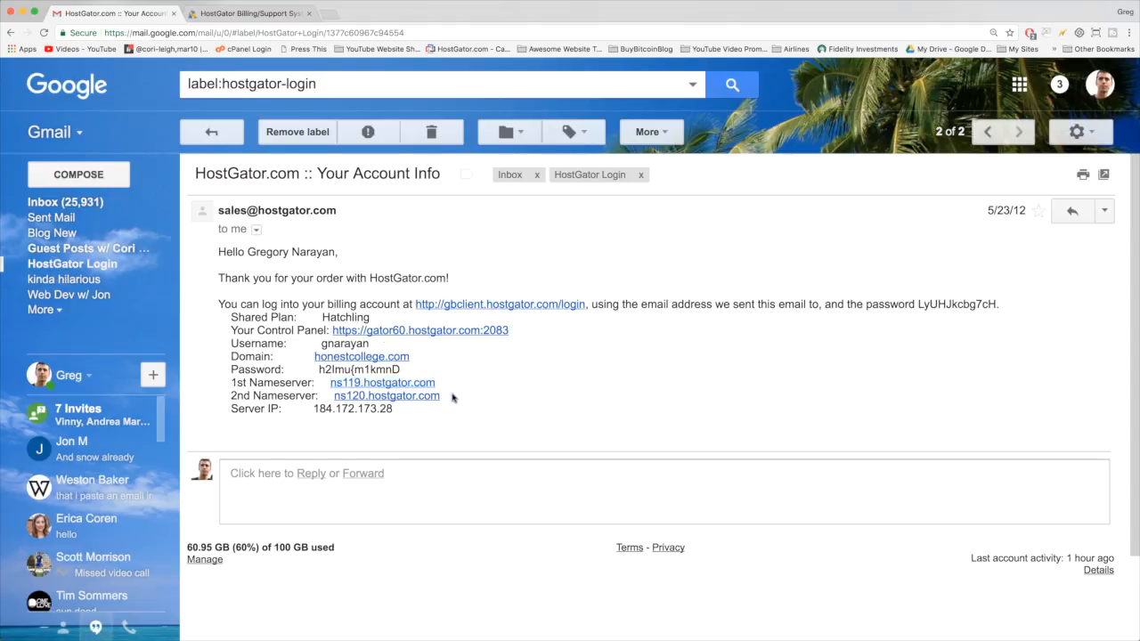
pyautogui.moveTo(451, 398); pyautogui.dragTo(344, 403)
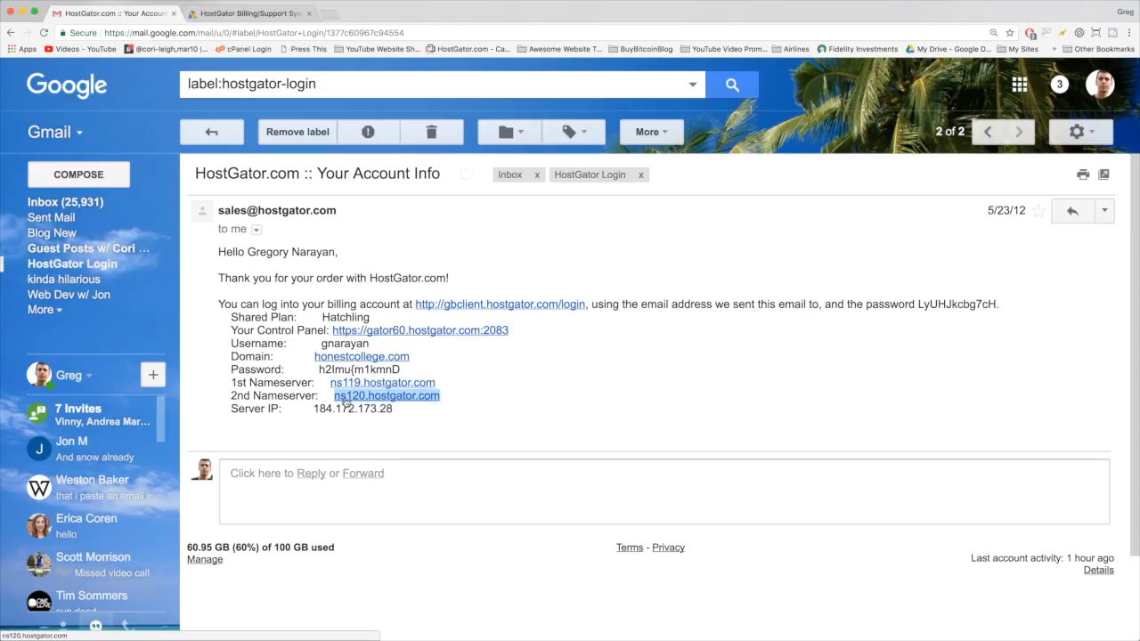
pyautogui.rightClick(372, 394)
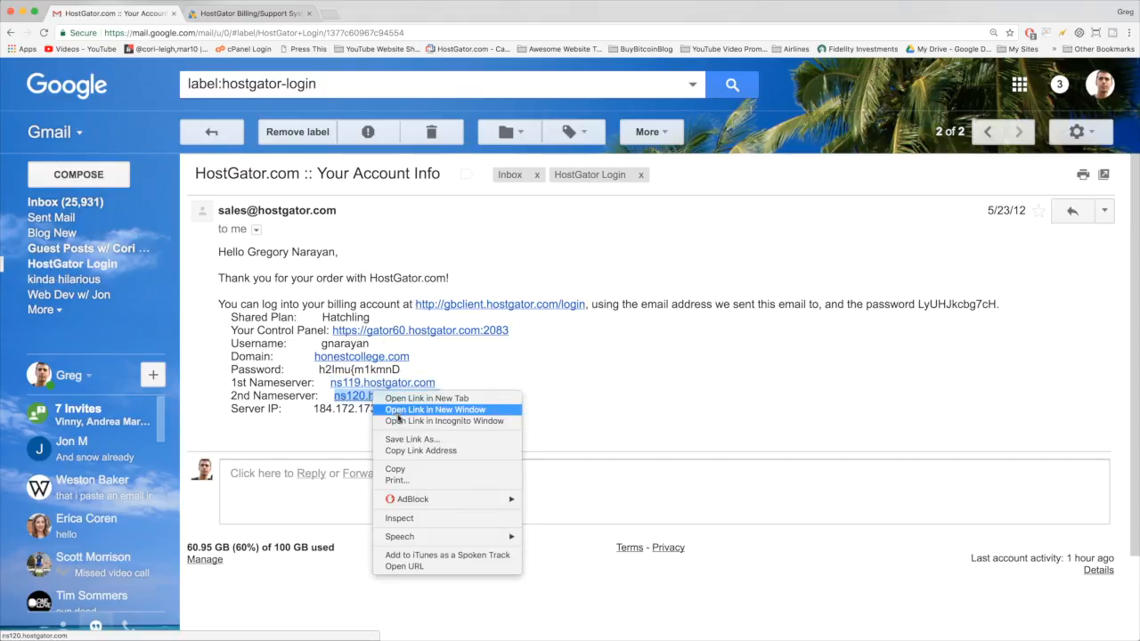
pyautogui.click(410, 470)
pyautogui.click(252, 14)
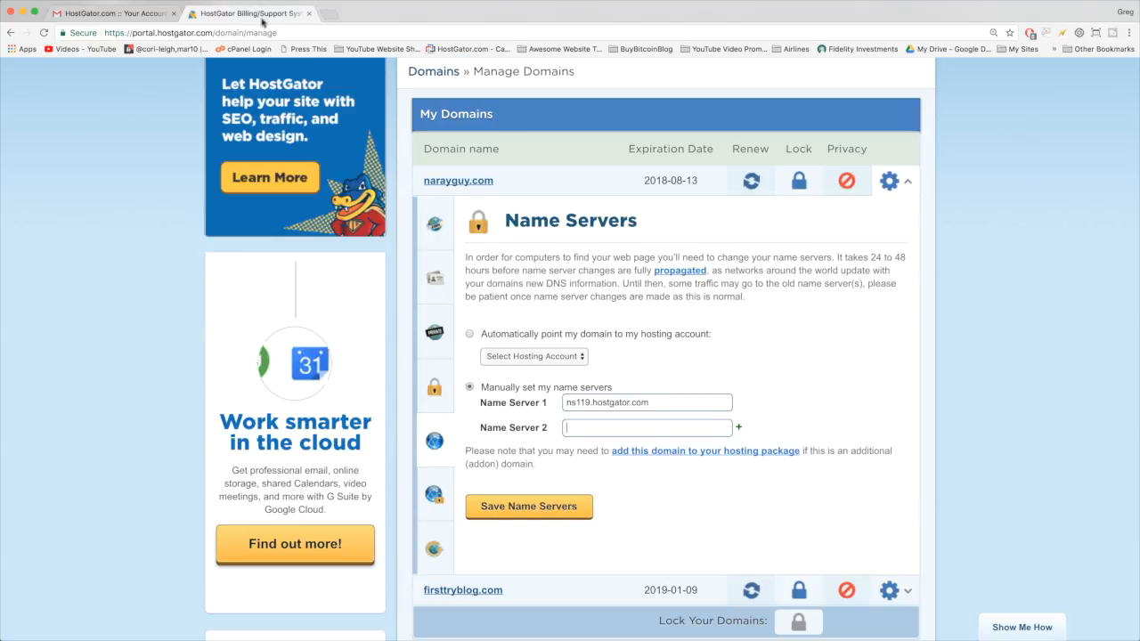
pyautogui.rightClick(586, 426)
pyautogui.click(615, 482)
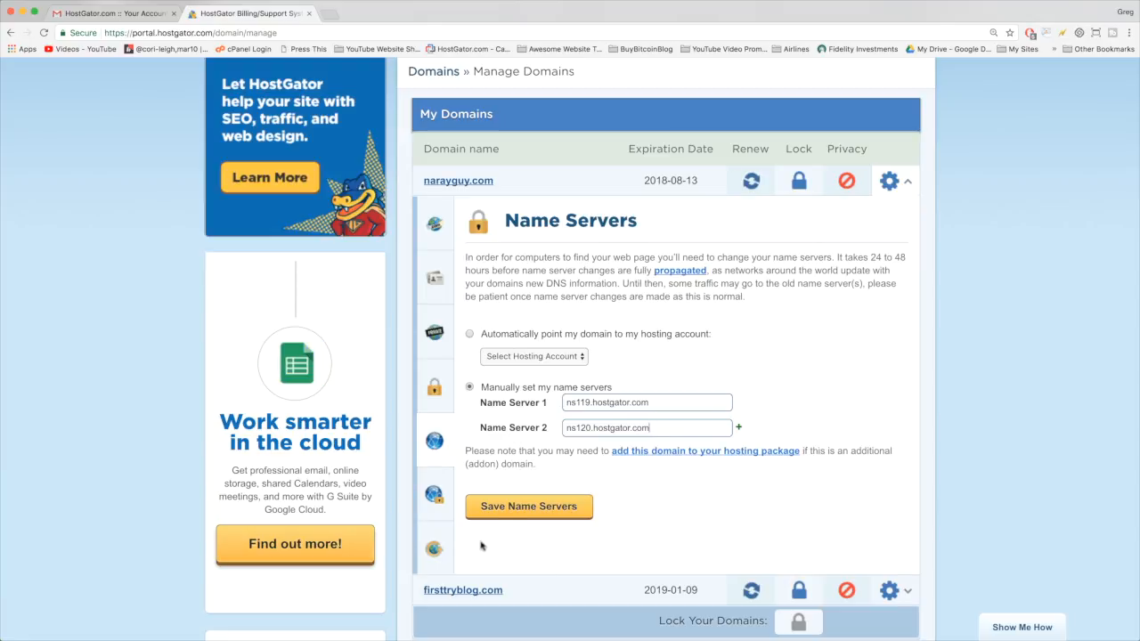
# - Save the new name servers and collapse the narayguy.com domain details
pyautogui.click(539, 513)
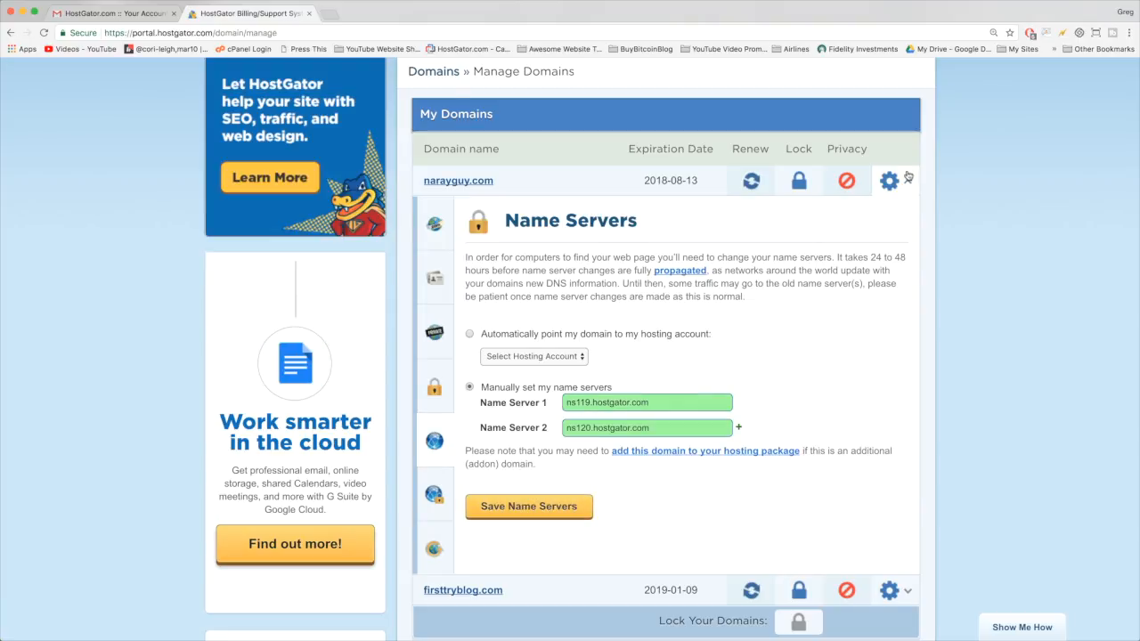
pyautogui.click(909, 178)
pyautogui.scroll(1, 741, 262)
pyautogui.scroll(3, 679, 299)
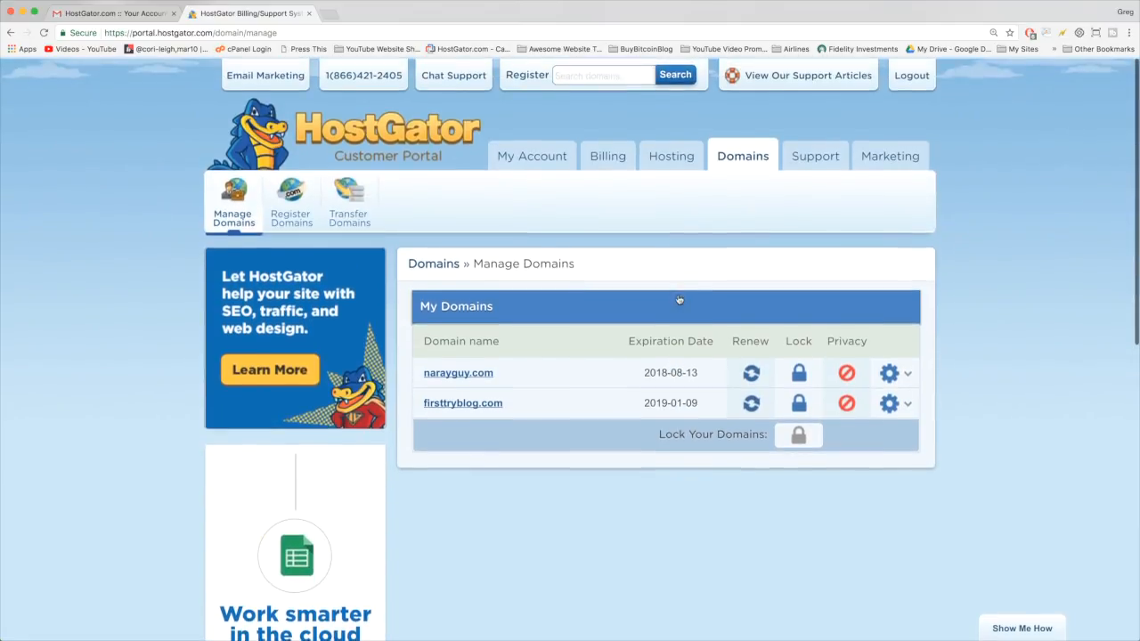
# - From the Hosting dashboard's Most Popular Links, launch QuickInstall
pyautogui.click(672, 149)
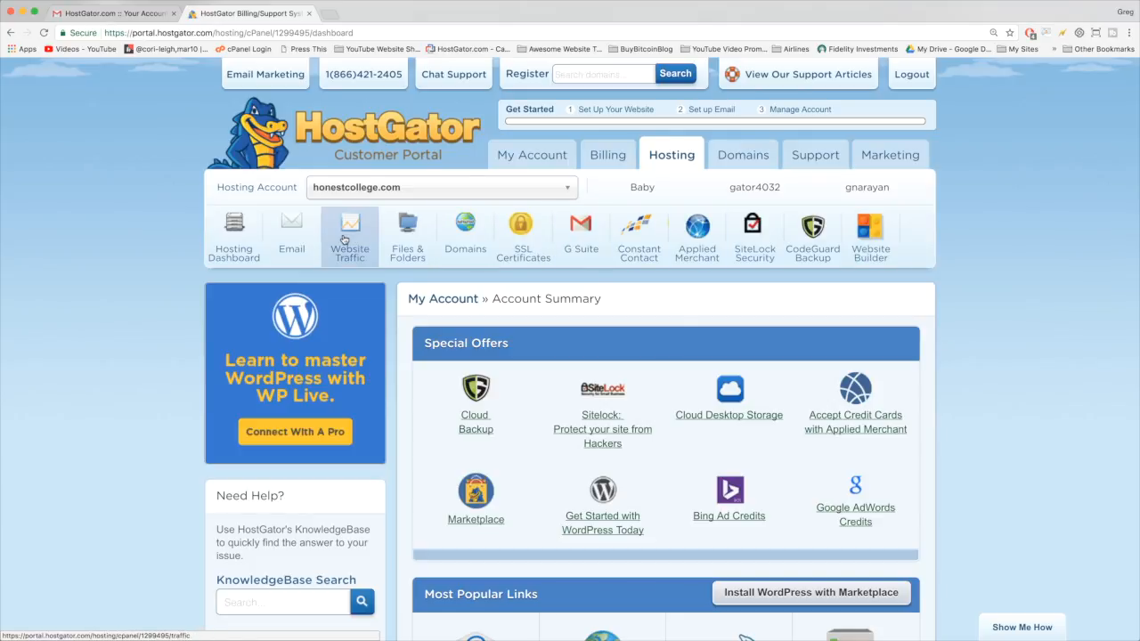
pyautogui.scroll(-5, 463, 241)
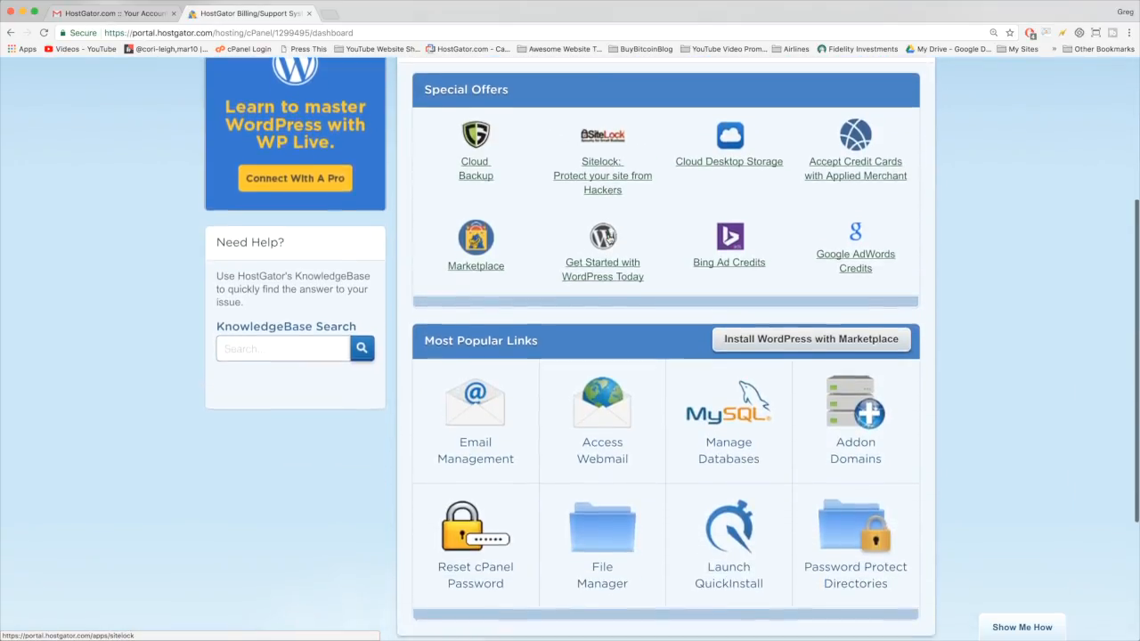
pyautogui.scroll(-1, 609, 239)
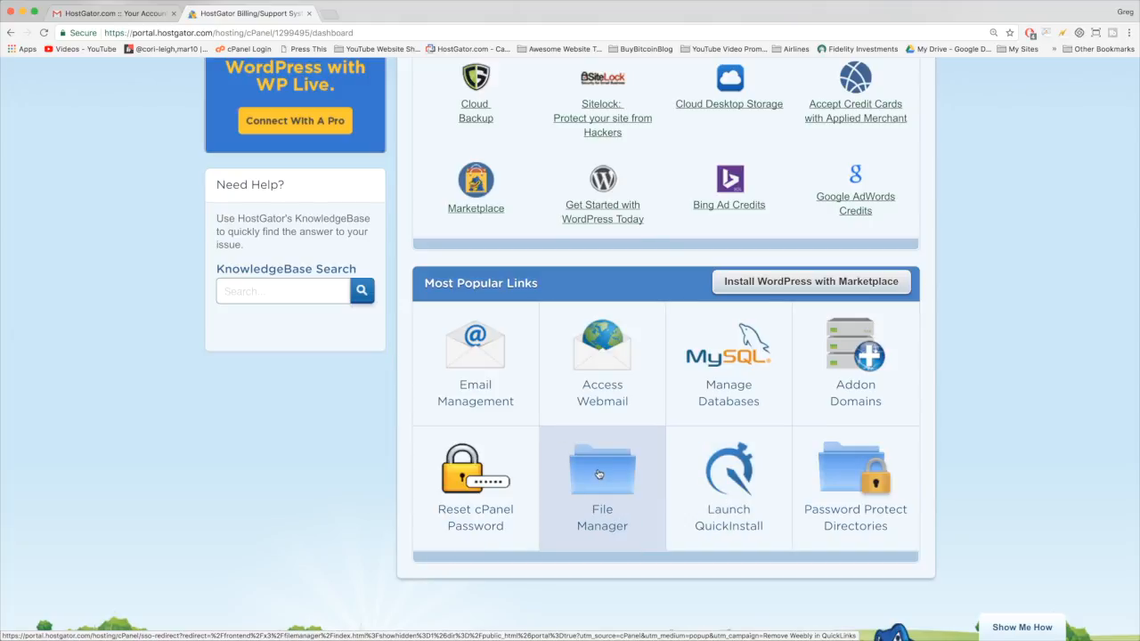
pyautogui.click(727, 478)
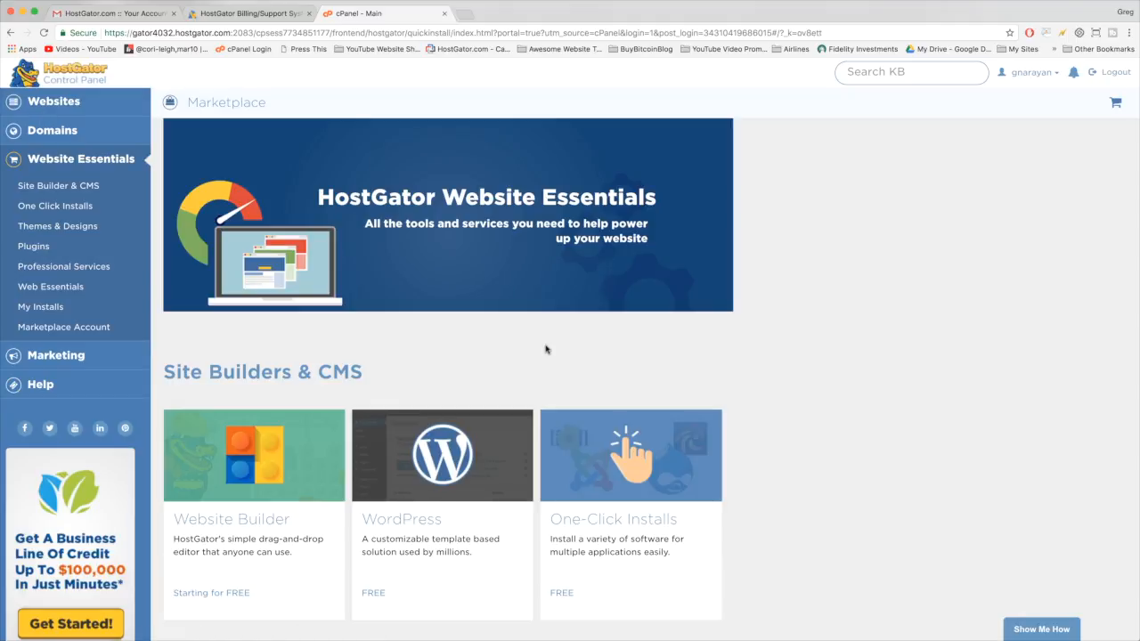
# - Start a WordPress install and choose setupawordpresswebsite.com as the installation domain
pyautogui.scroll(-2, 545, 350)
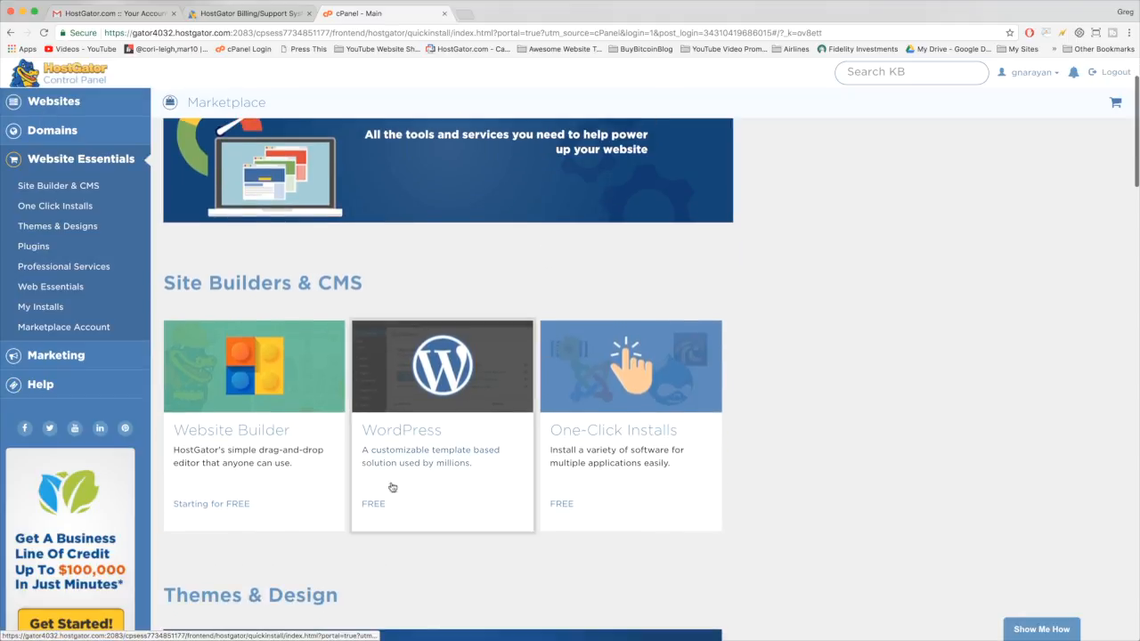
pyautogui.click(488, 396)
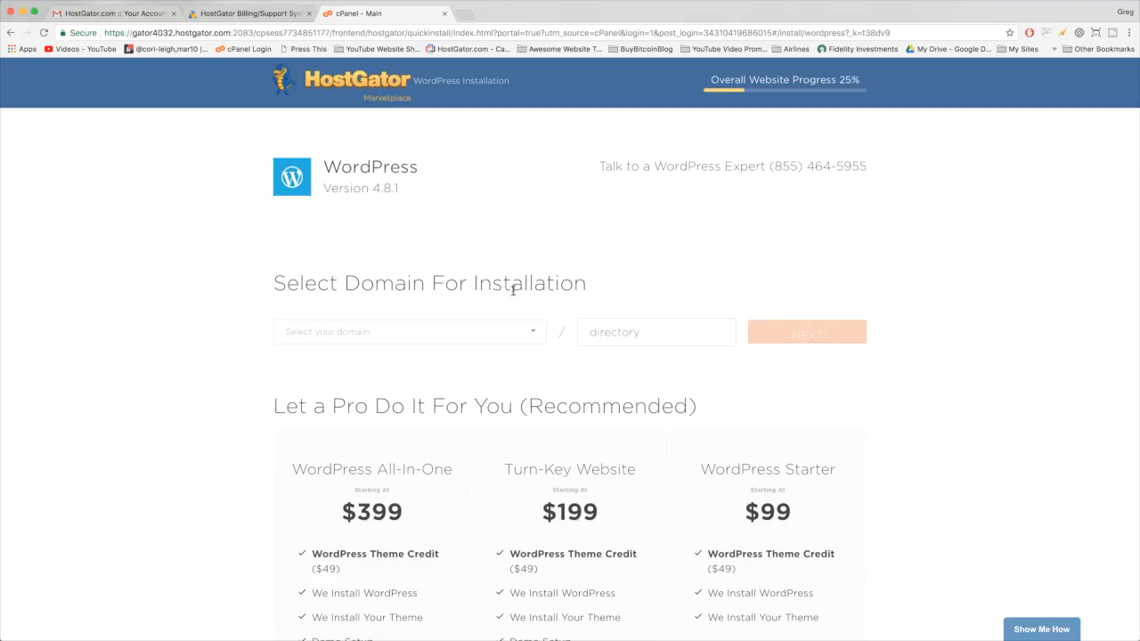
pyautogui.click(533, 332)
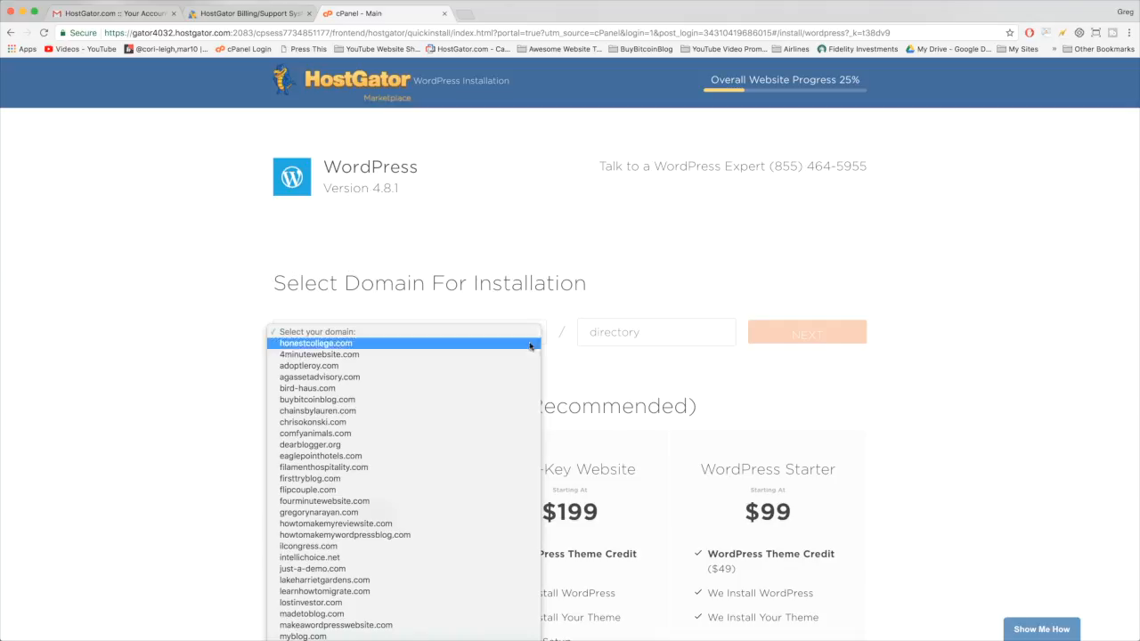
pyautogui.scroll(-5, 476, 417)
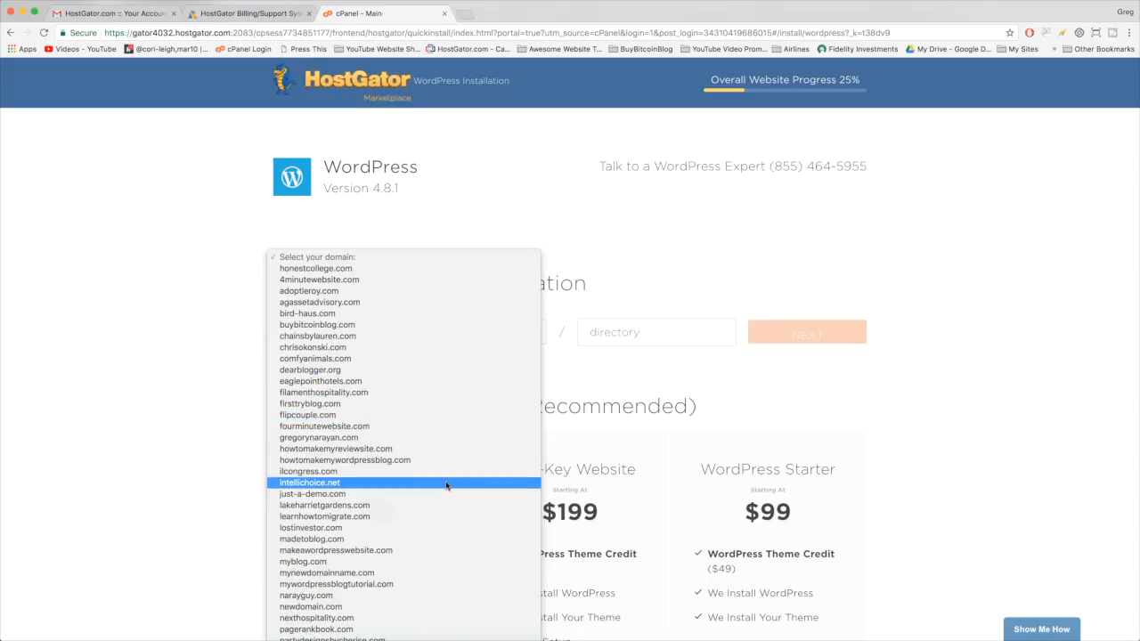
pyautogui.scroll(-2, 448, 485)
pyautogui.scroll(-10, 383, 525)
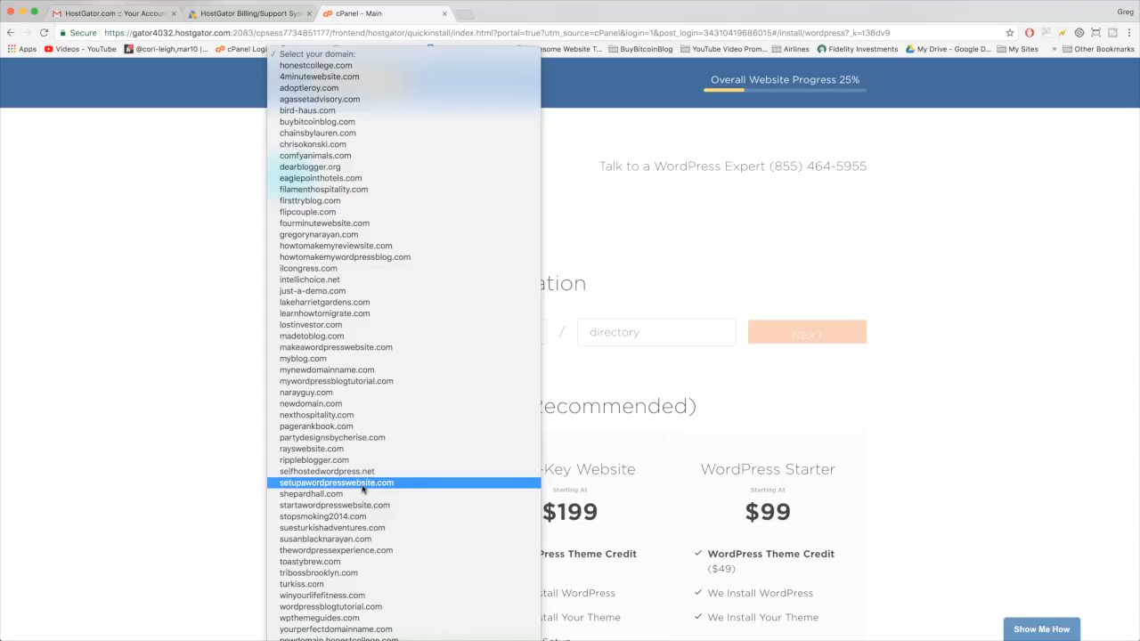
pyautogui.click(362, 487)
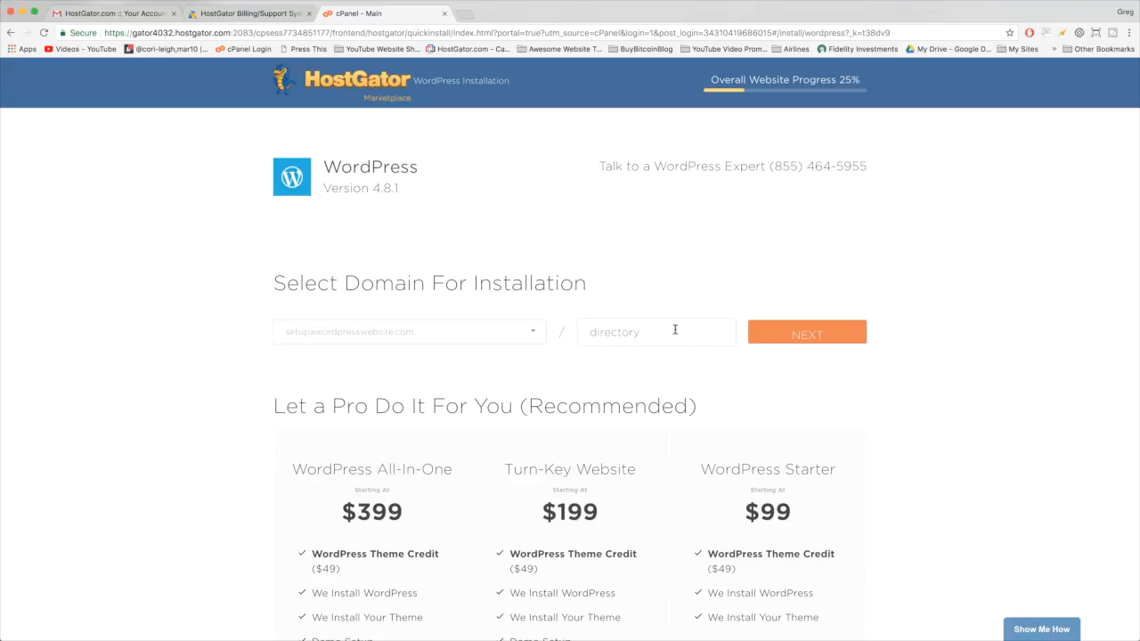
pyautogui.scroll(-3, 882, 414)
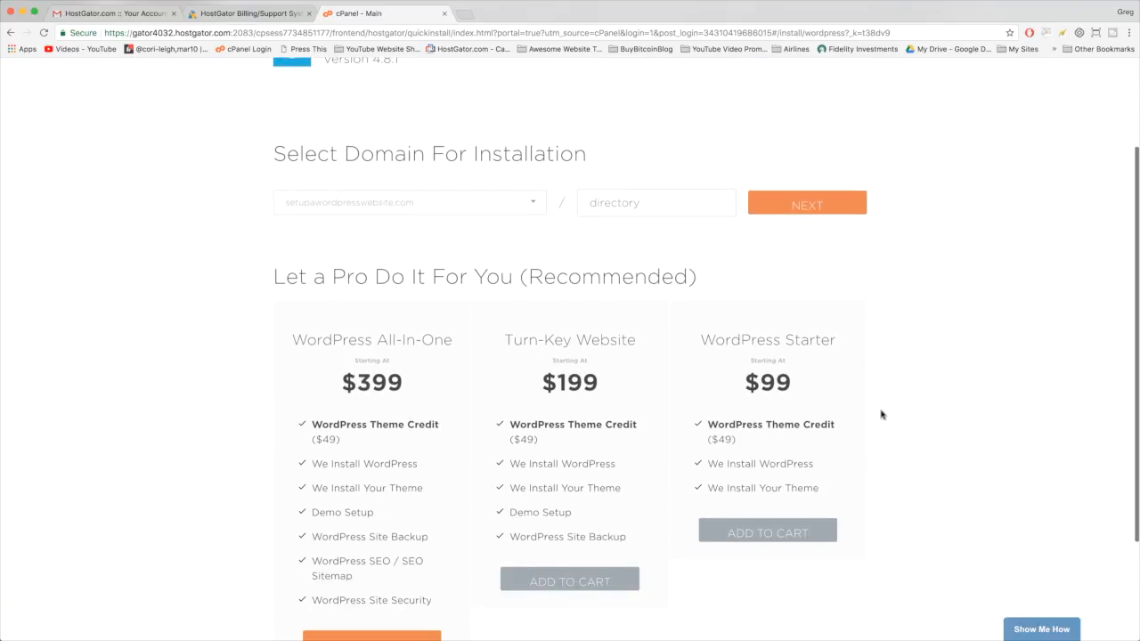
pyautogui.scroll(-3, 509, 255)
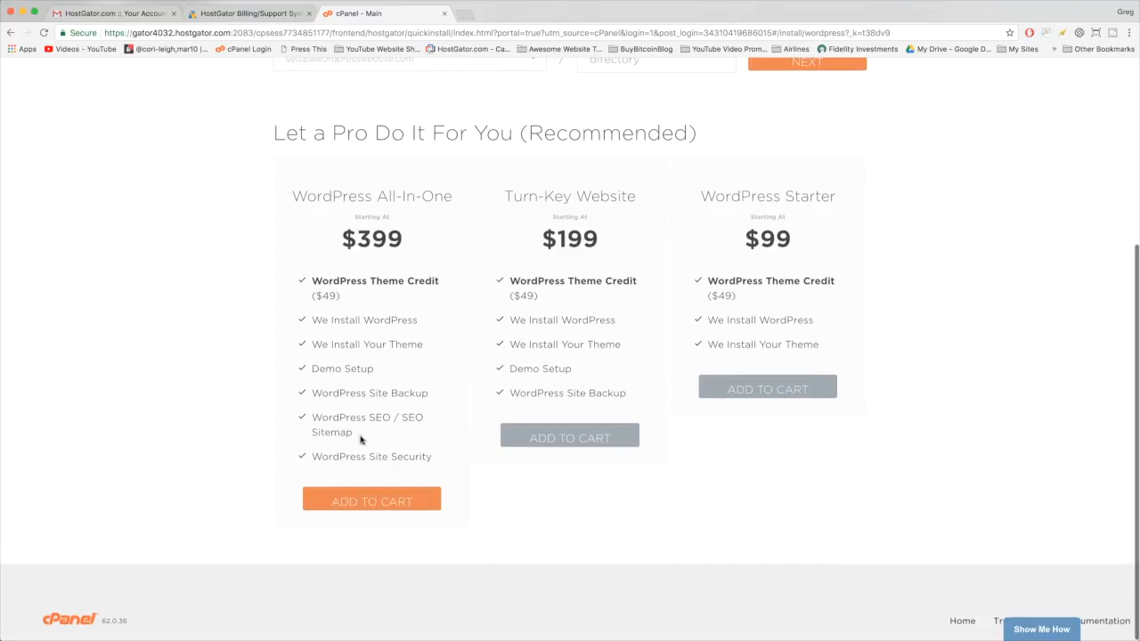
pyautogui.scroll(6, 731, 249)
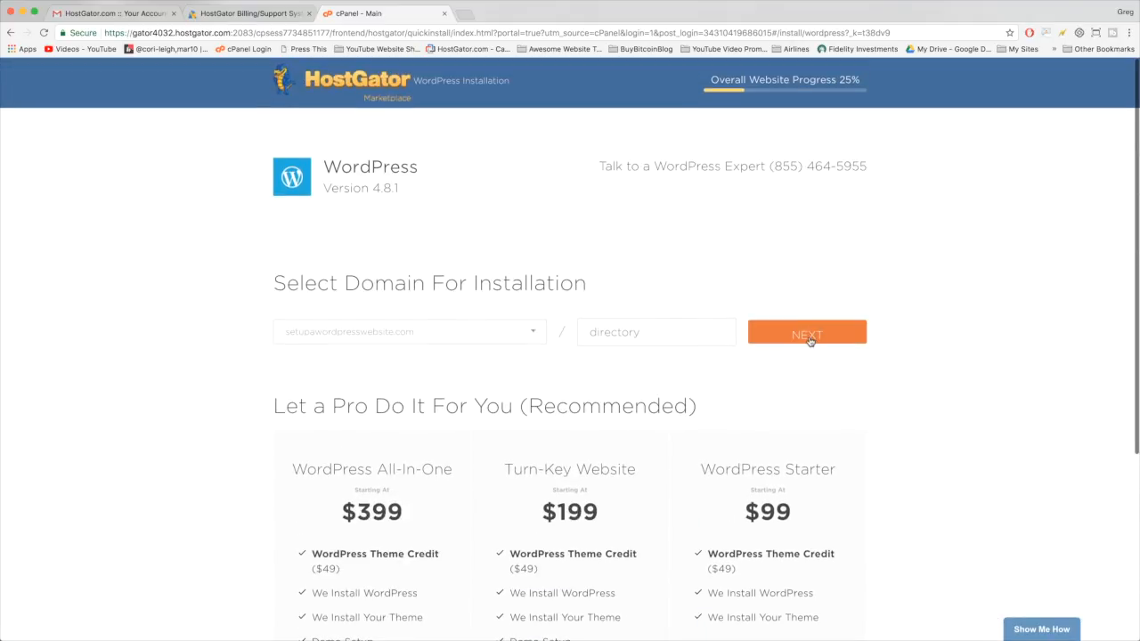
# - Continue to the install settings and enter the blog title 'Setup a WordPress Website'
pyautogui.click(807, 336)
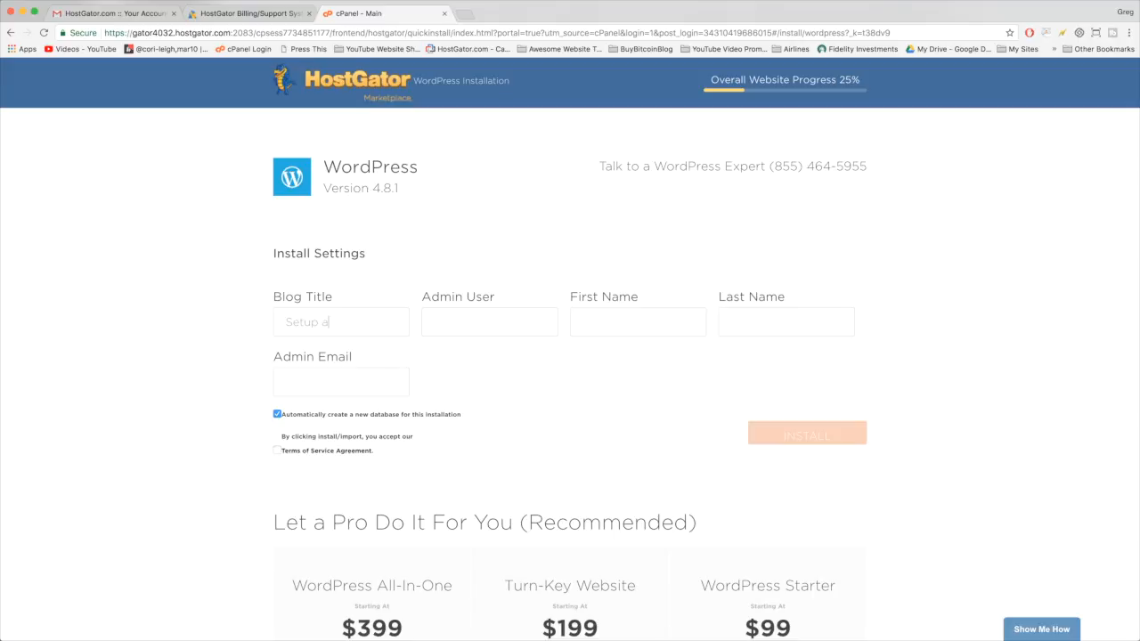
pyautogui.write('WordPress Website')
pyautogui.click(446, 322)
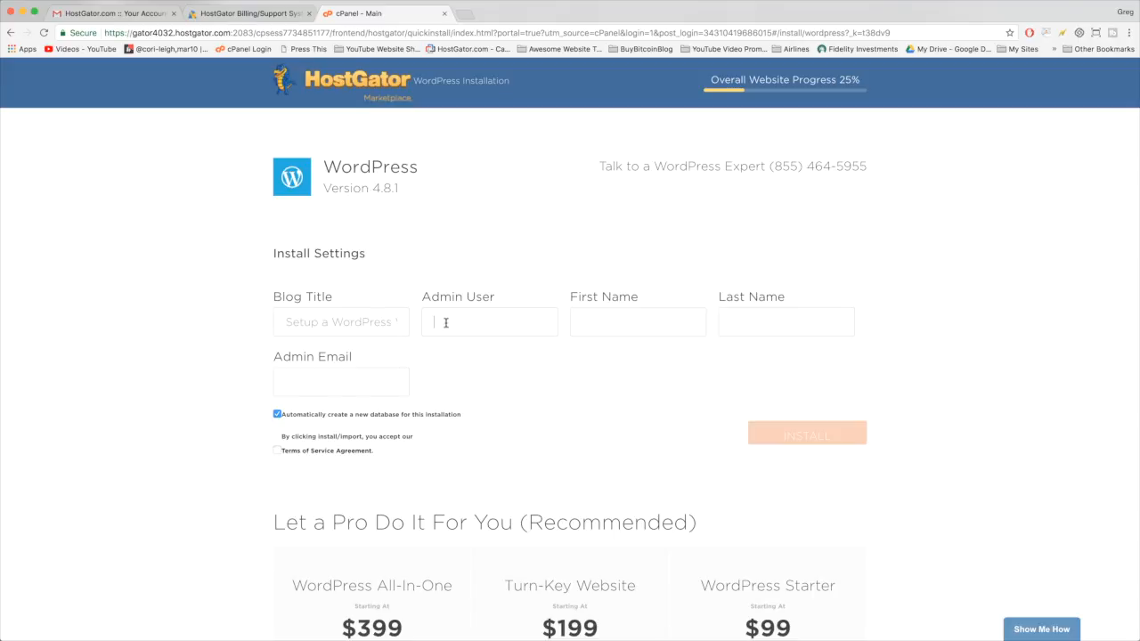
pyautogui.moveTo(396, 324); pyautogui.dragTo(365, 322)
pyautogui.click(366, 321)
pyautogui.moveTo(285, 323); pyautogui.dragTo(404, 321)
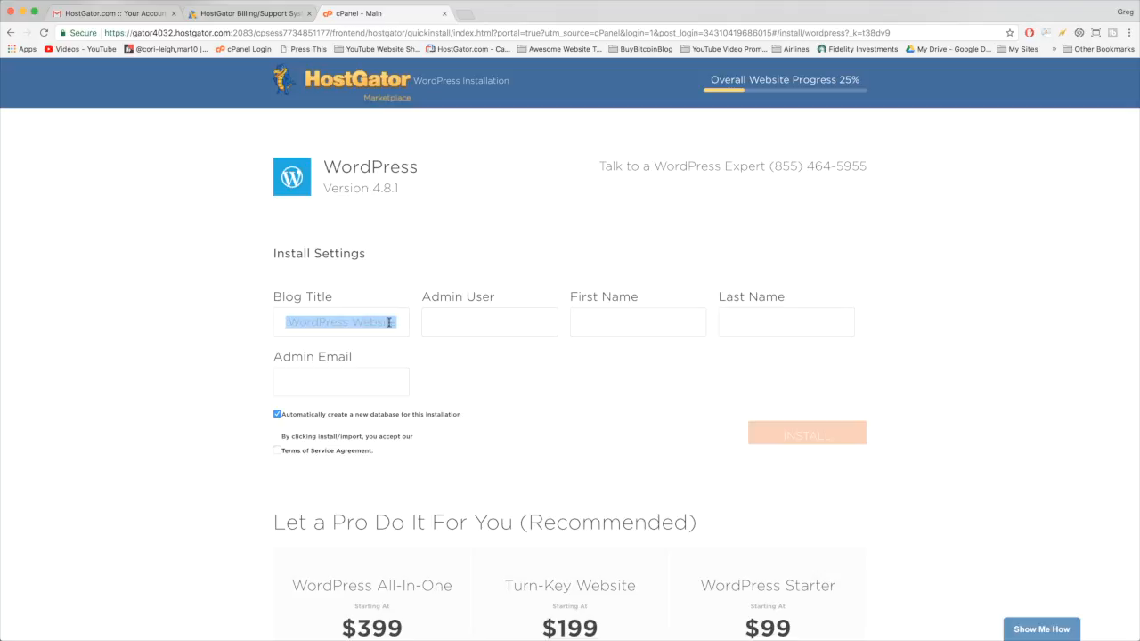
pyautogui.click(431, 318)
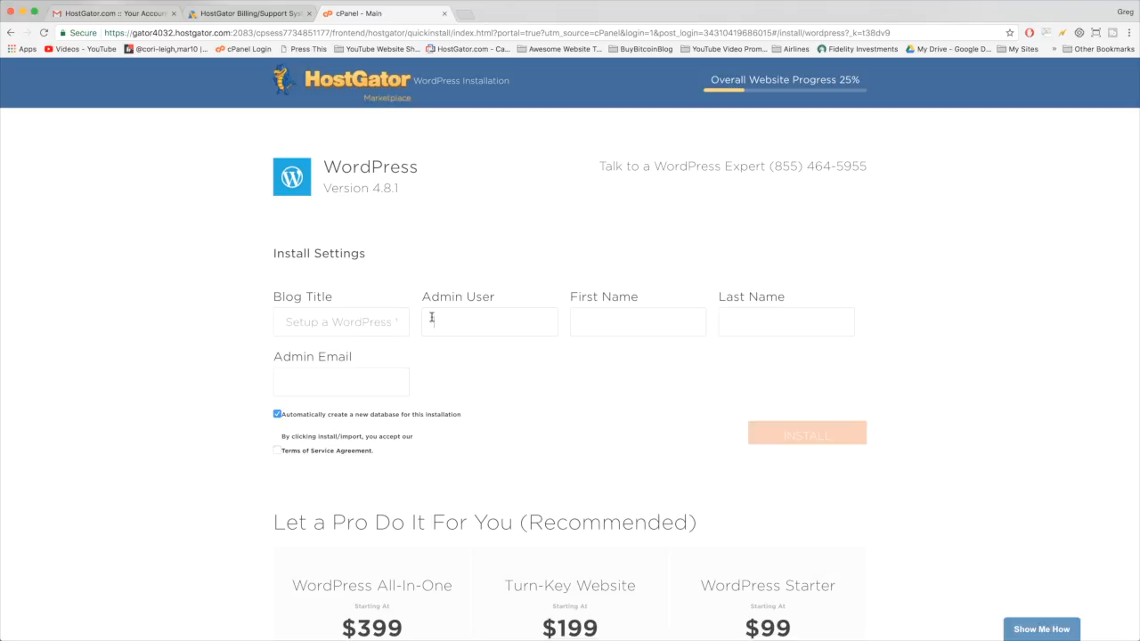
# - Enter the admin username and check it
pyautogui.write('G')
pyautogui.click(446, 327)
pyautogui.doubleClick(448, 322)
pyautogui.click(463, 324)
pyautogui.doubleClick(452, 319)
pyautogui.click(458, 322)
# - Fill in the first name and admin email, accept the Terms of Service, and install WordPress
pyautogui.click(605, 323)
pyautogui.write('G')
pyautogui.press('Tab')
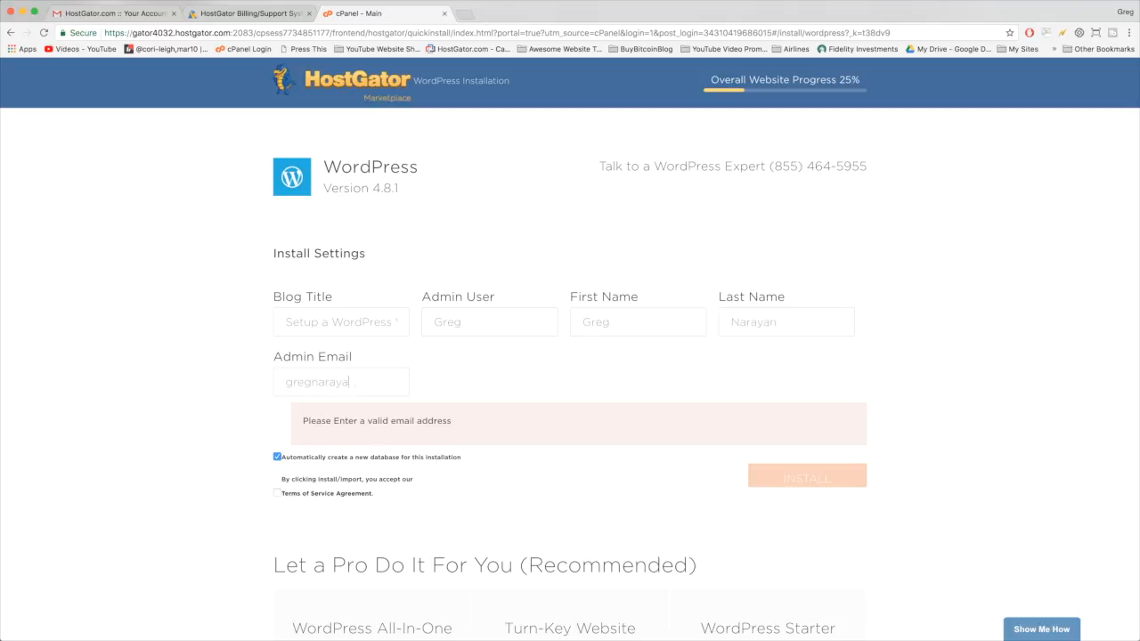
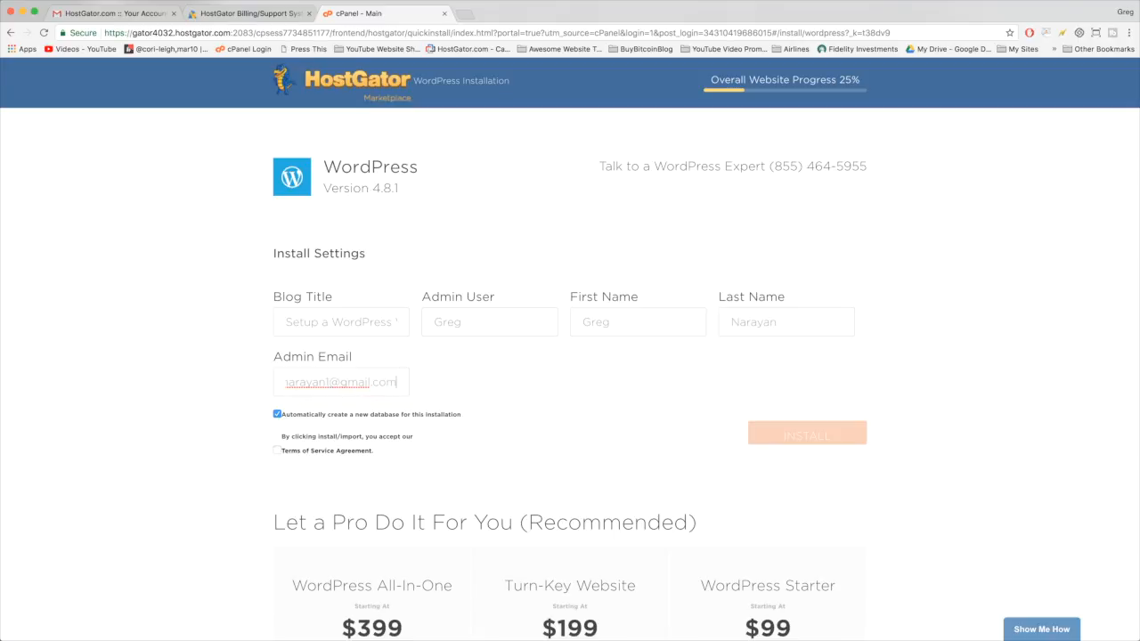
pyautogui.click(277, 452)
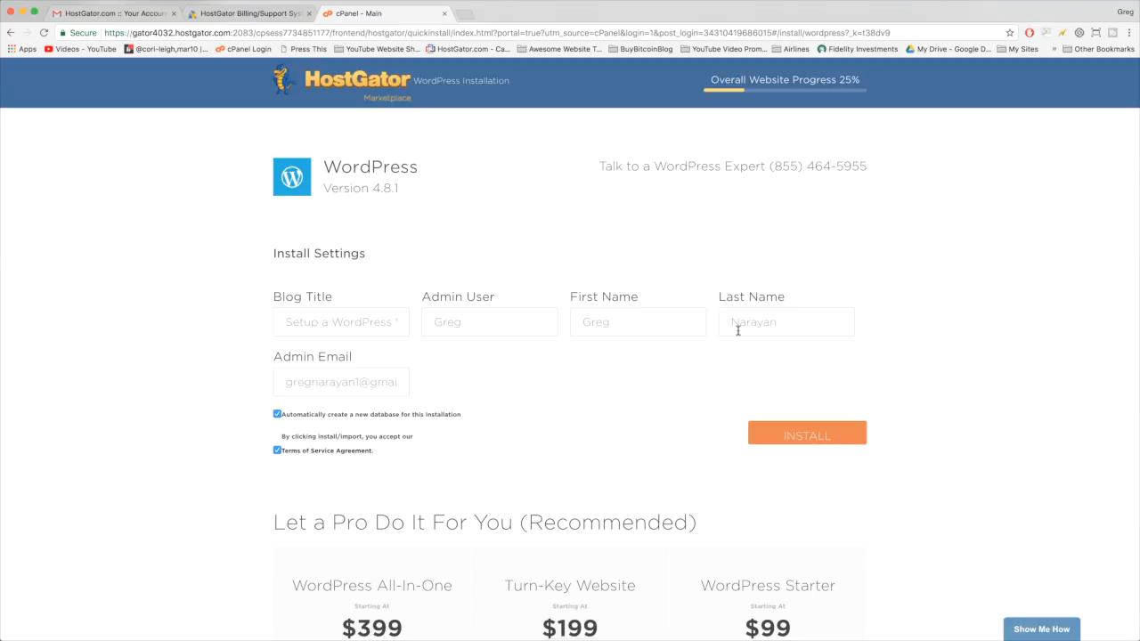
pyautogui.click(835, 437)
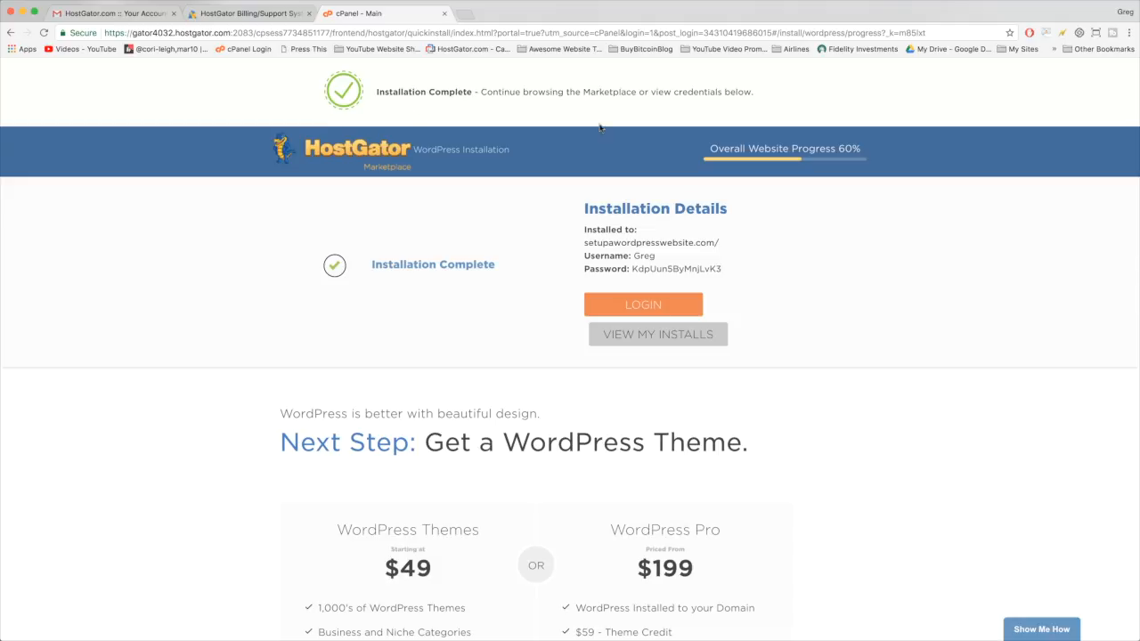
pyautogui.scroll(-1, 484, 178)
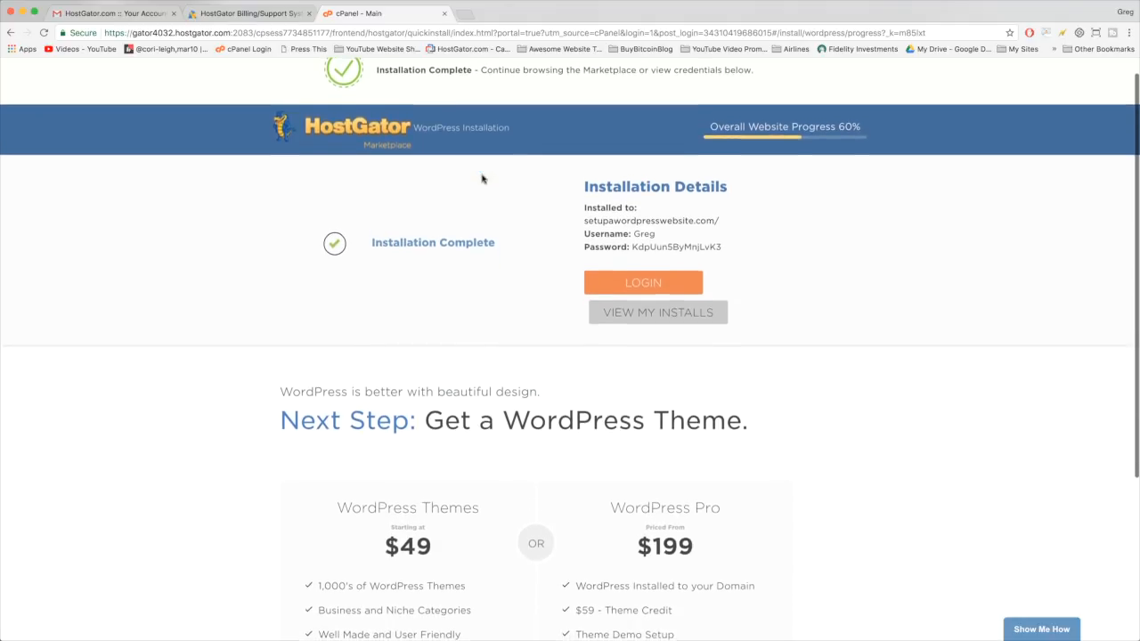
pyautogui.scroll(1, 600, 184)
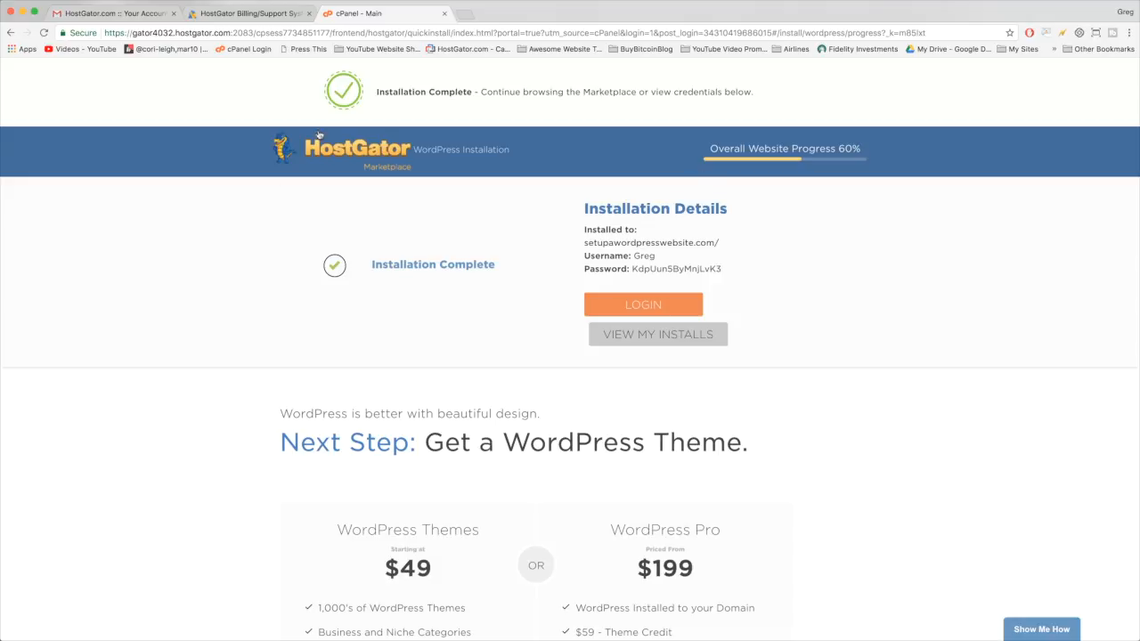
pyautogui.scroll(-5, 455, 196)
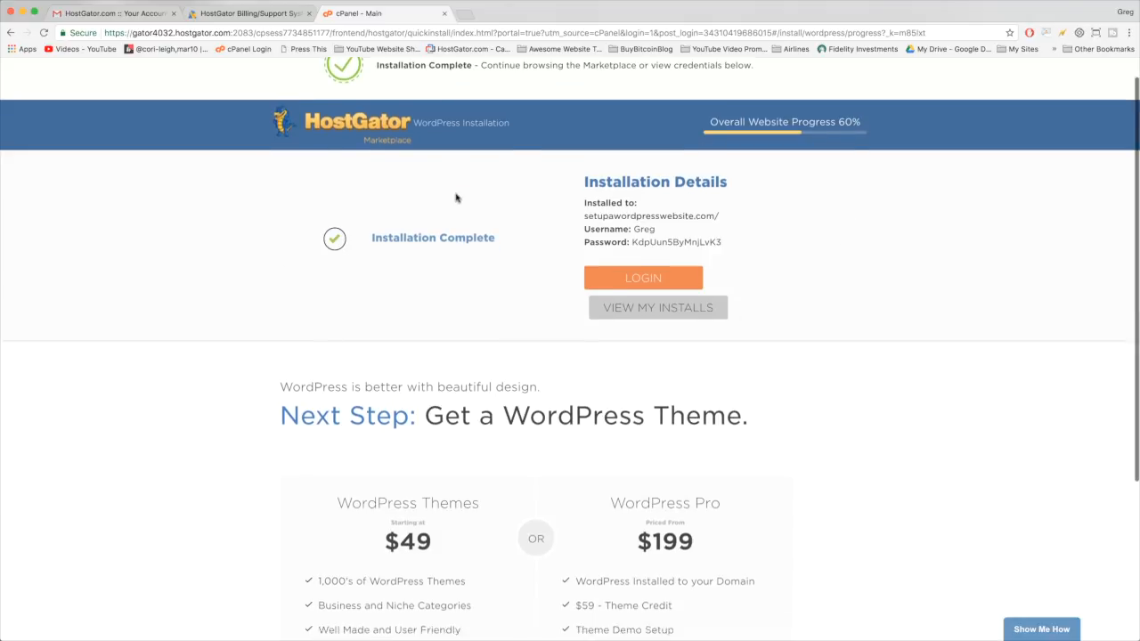
pyautogui.scroll(5, 455, 191)
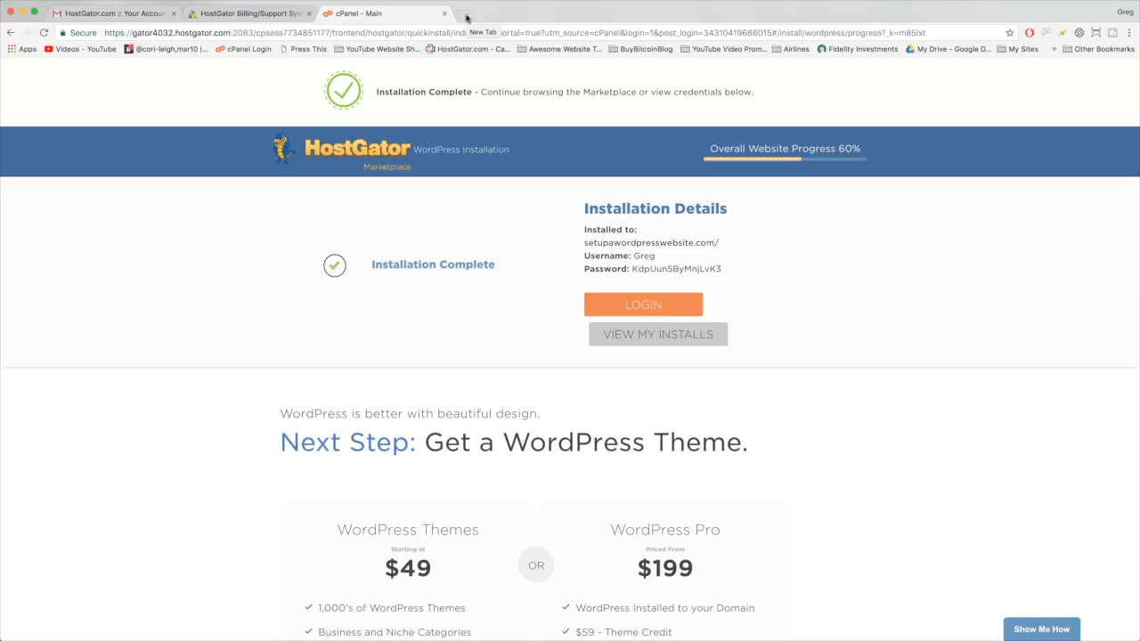
# - Load setupawordpresswebsite.com/wp-admin in a new tab and reload it
pyautogui.click(466, 17)
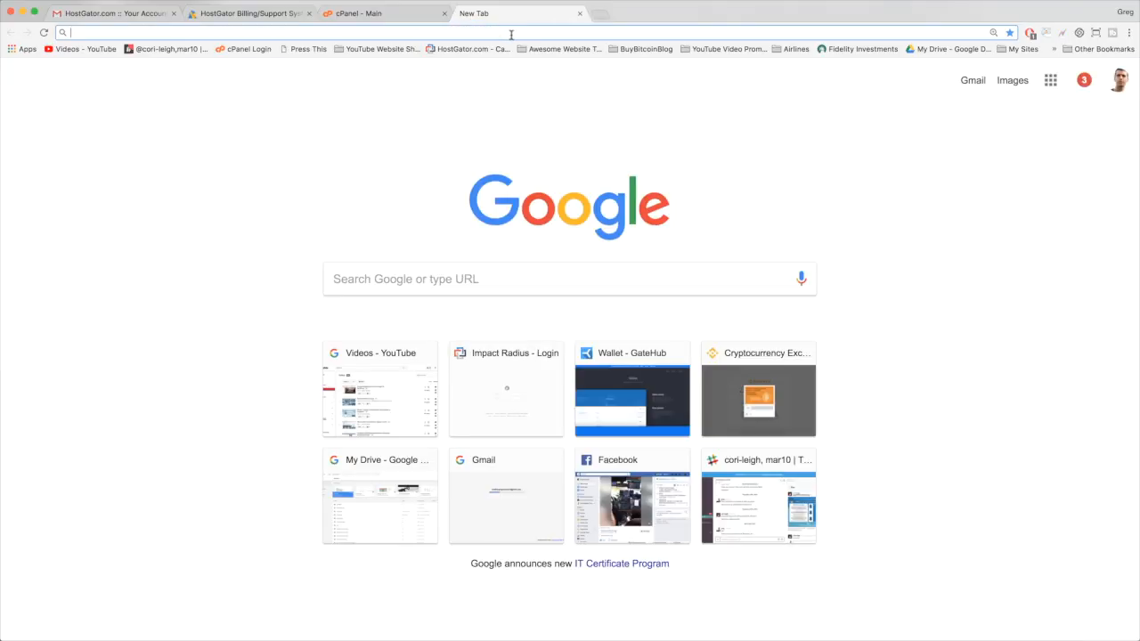
pyautogui.write('setup')
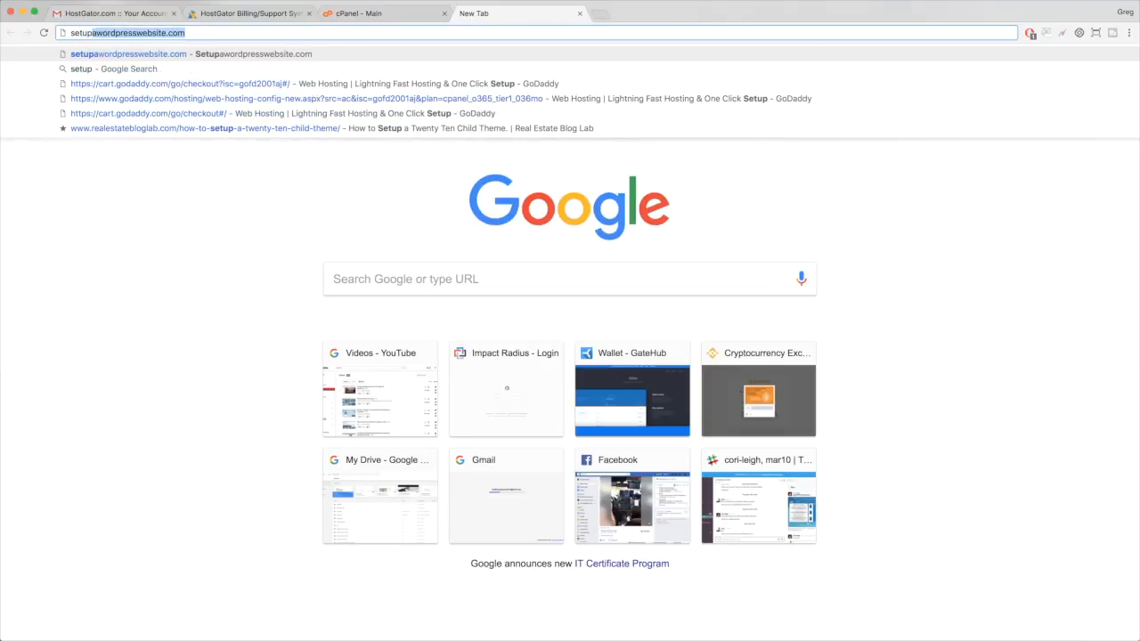
pyautogui.write('awordpresswebsit')
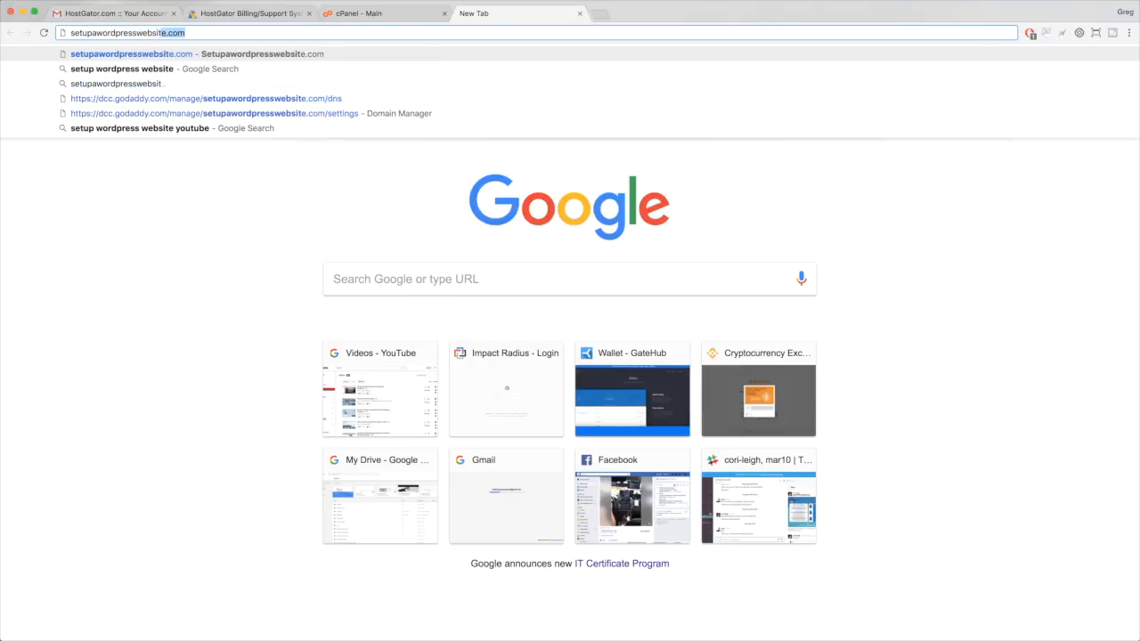
pyautogui.write('e.com')
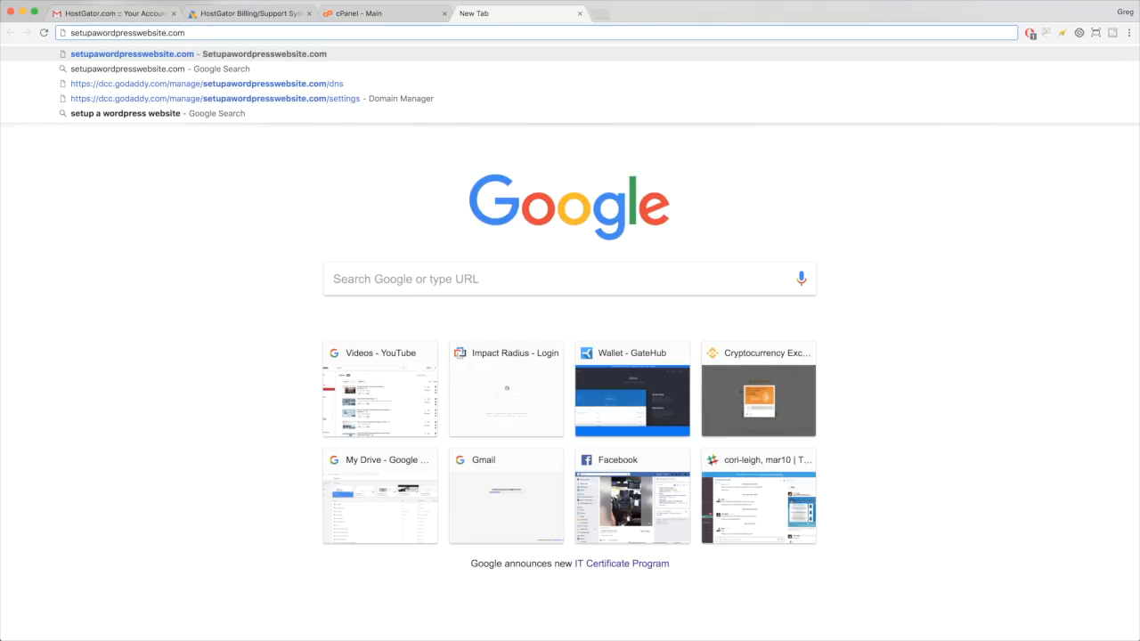
pyautogui.write('/')
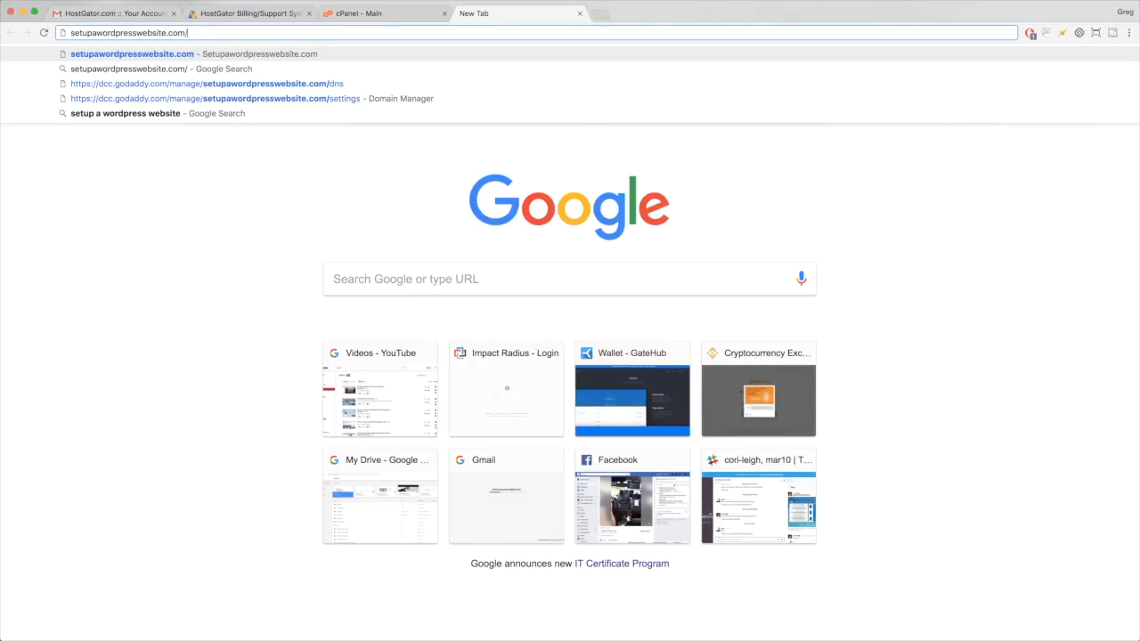
pyautogui.write('wp-admin')
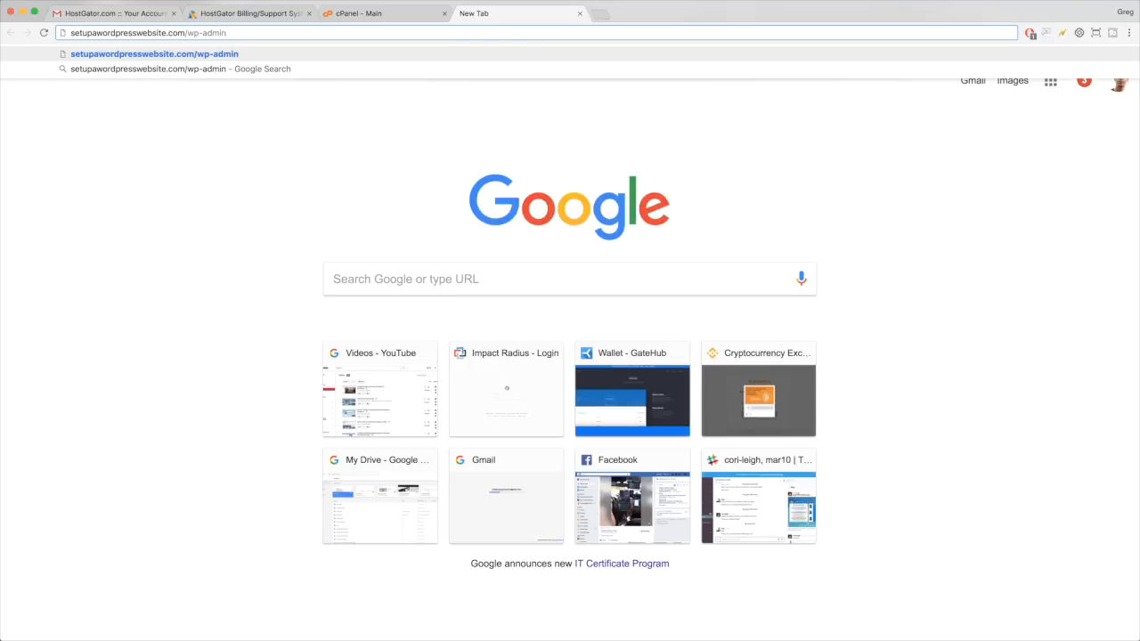
pyautogui.doubleClick(214, 32)
pyautogui.click(189, 34)
pyautogui.click(243, 35)
pyautogui.doubleClick(212, 32)
pyautogui.click(268, 33)
pyautogui.press('Return')
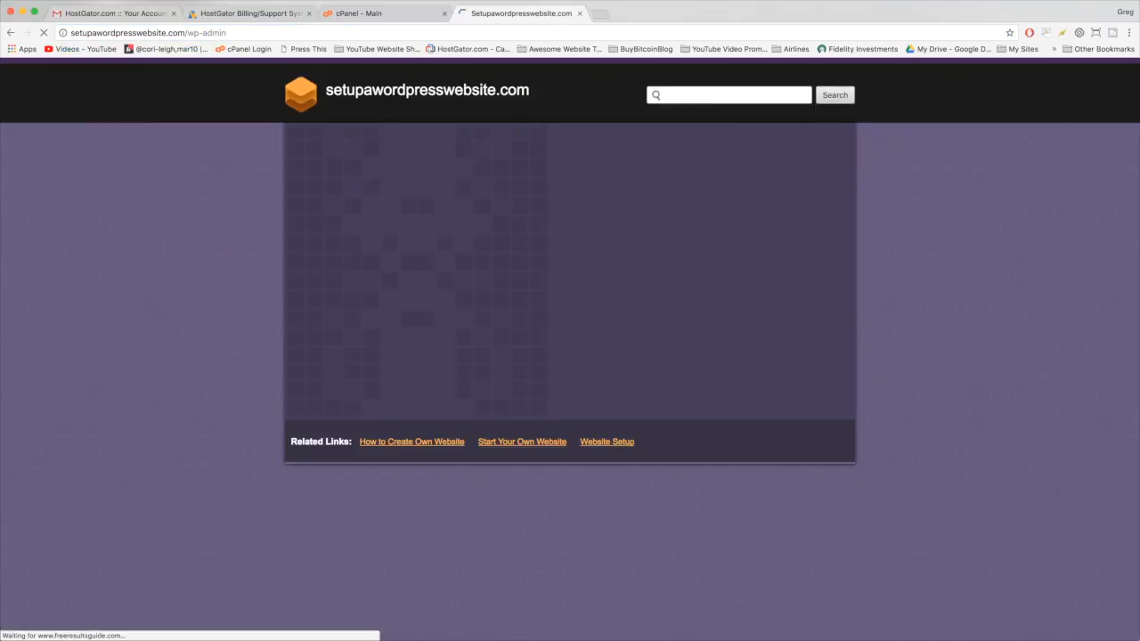
pyautogui.click(467, 34)
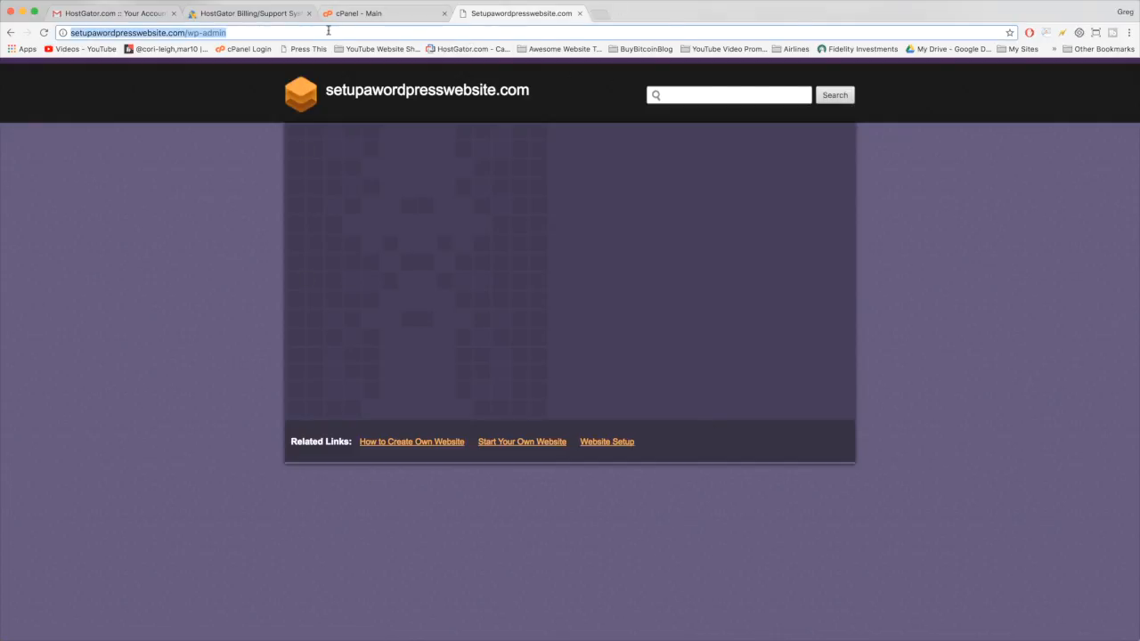
pyautogui.press('Return')
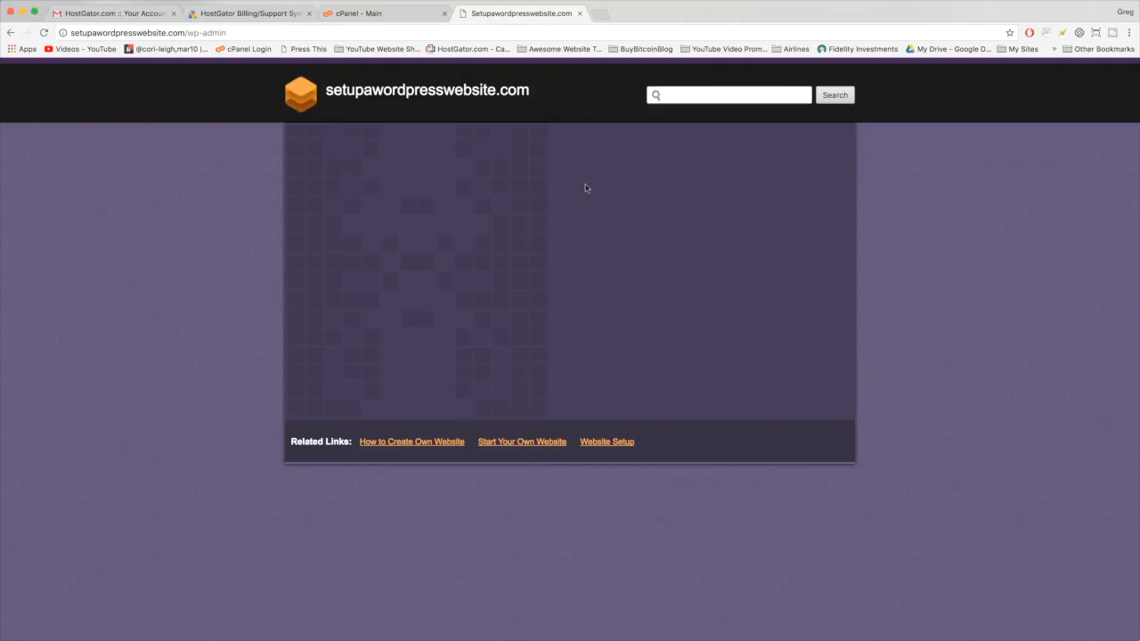
# - Return from the cPanel installation tab to the setupawordpresswebsite.com tab and reload its WordPress login page
pyautogui.click(379, 15)
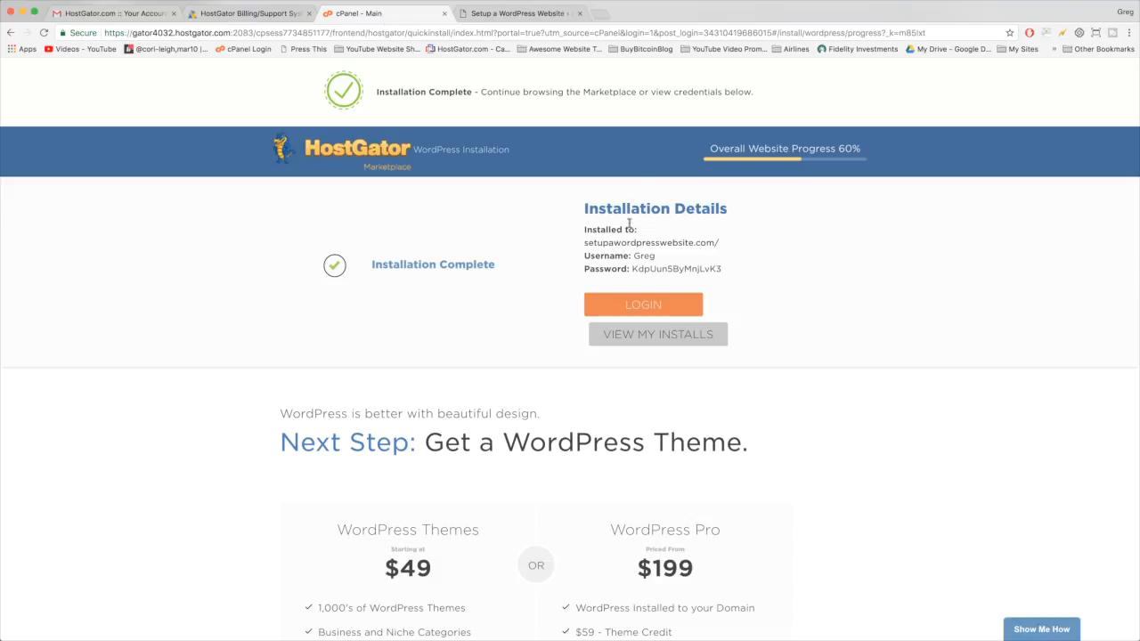
pyautogui.click(503, 13)
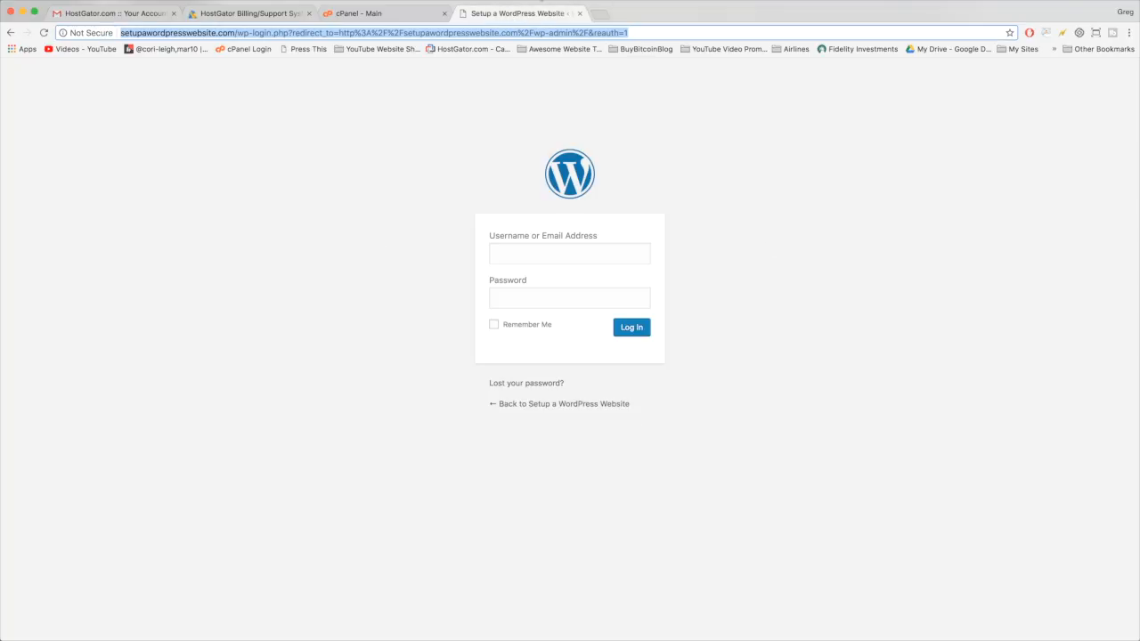
pyautogui.click(43, 33)
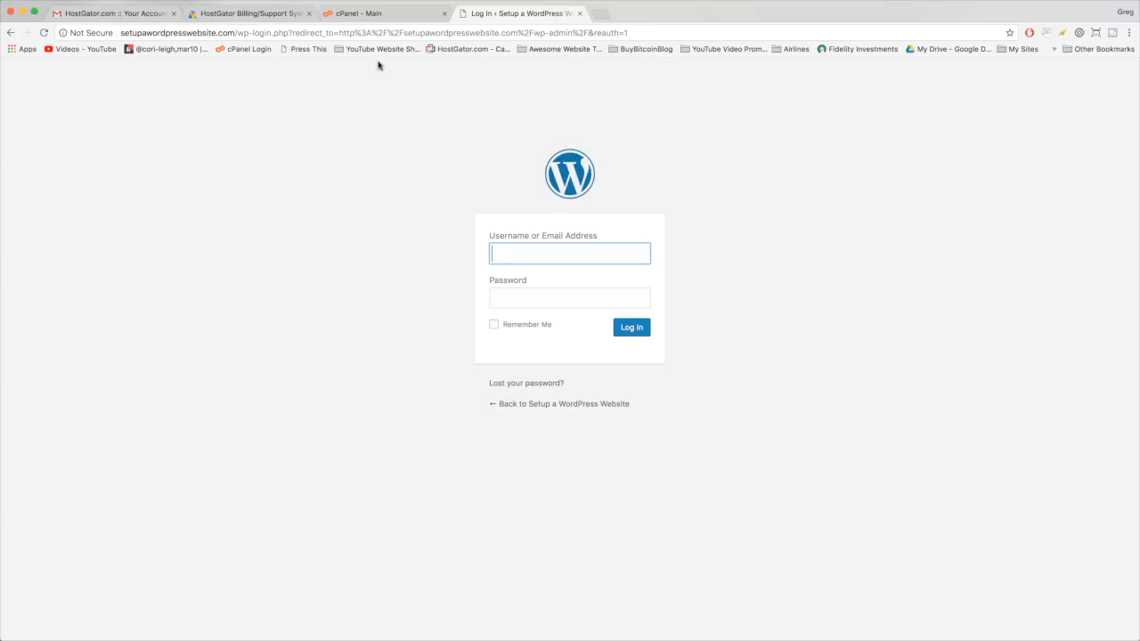
# - Copy the generated admin password from the HostGator Installation Details
pyautogui.click(392, 12)
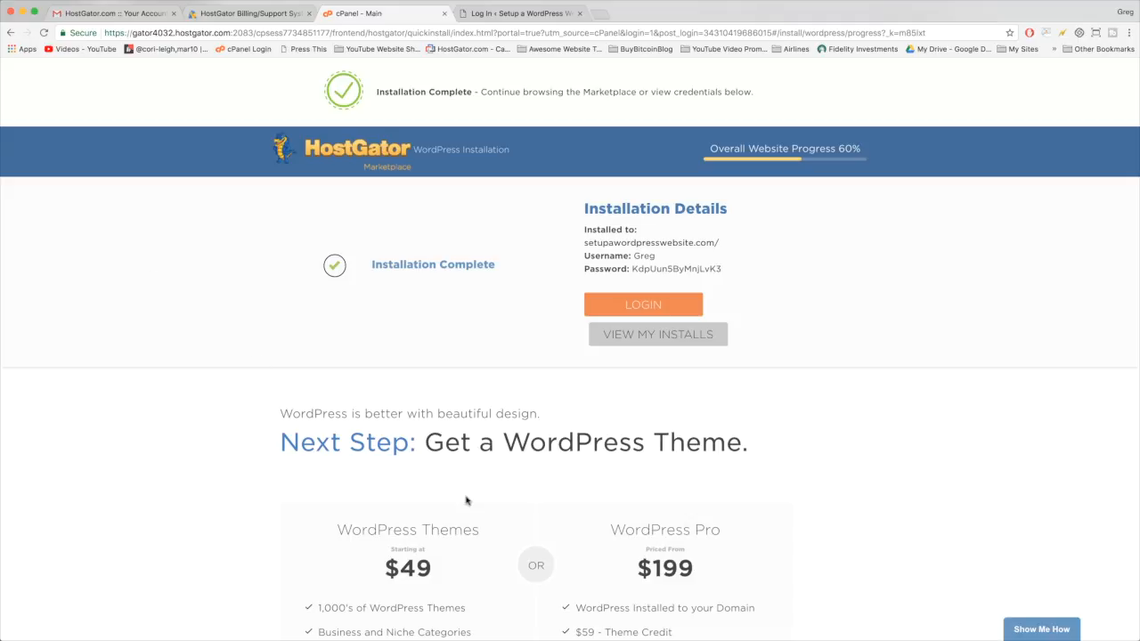
pyautogui.click(506, 14)
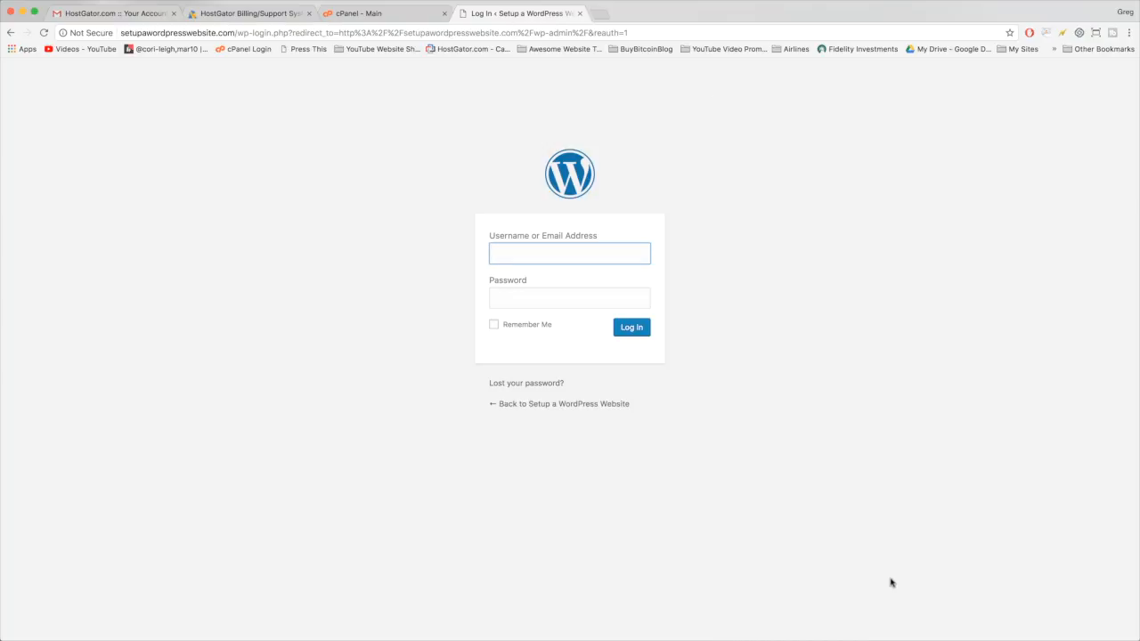
pyautogui.click(394, 16)
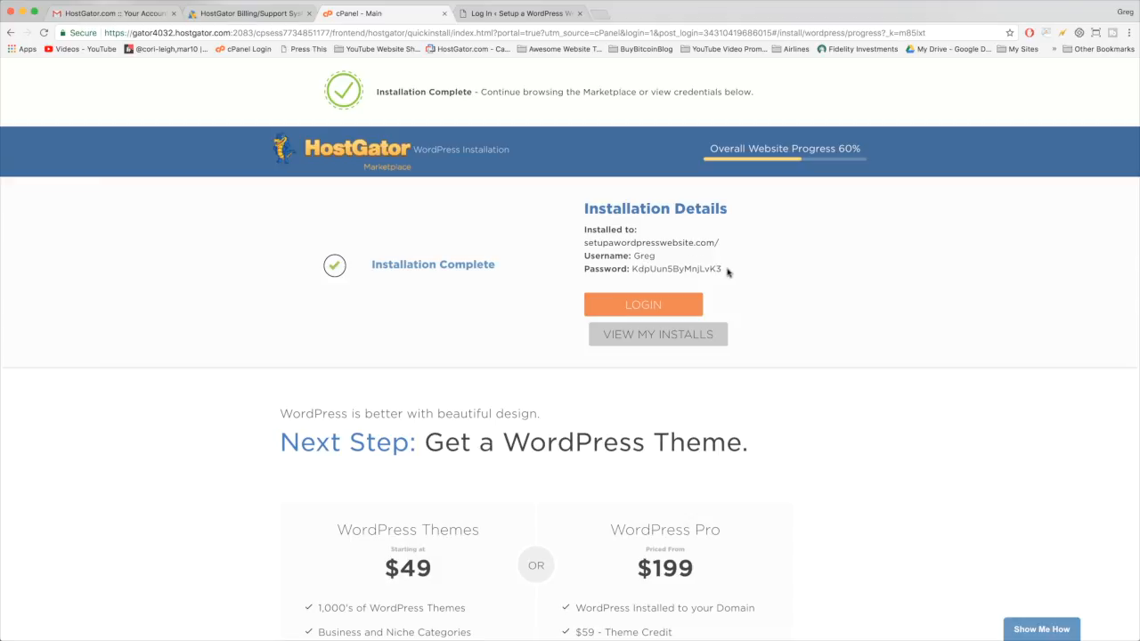
pyautogui.moveTo(727, 271); pyautogui.dragTo(633, 269)
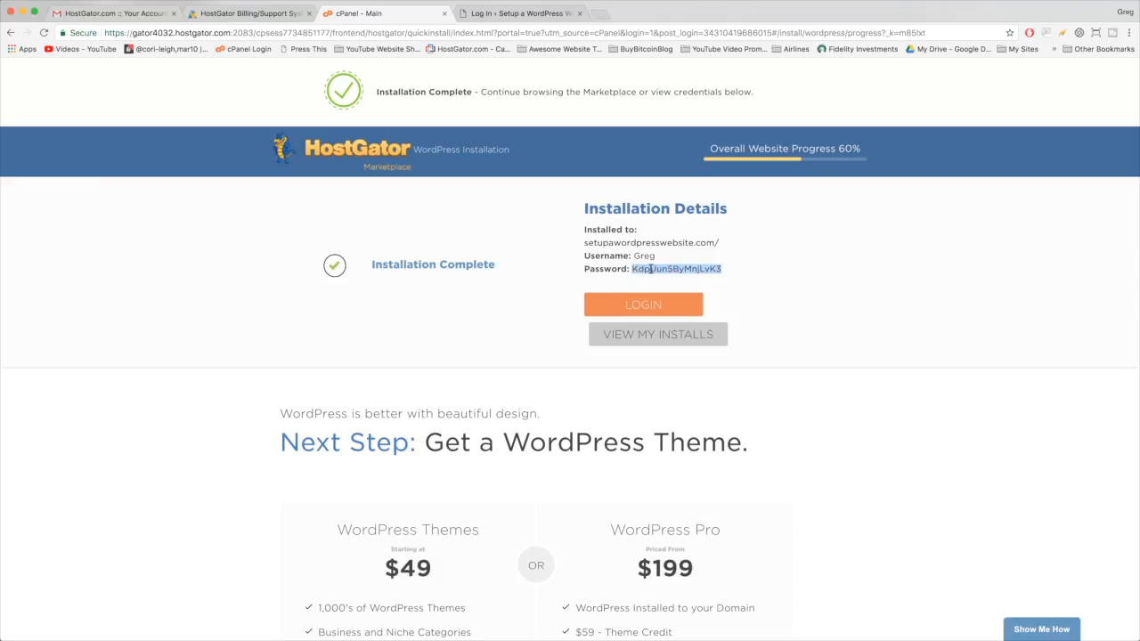
pyautogui.rightClick(652, 269)
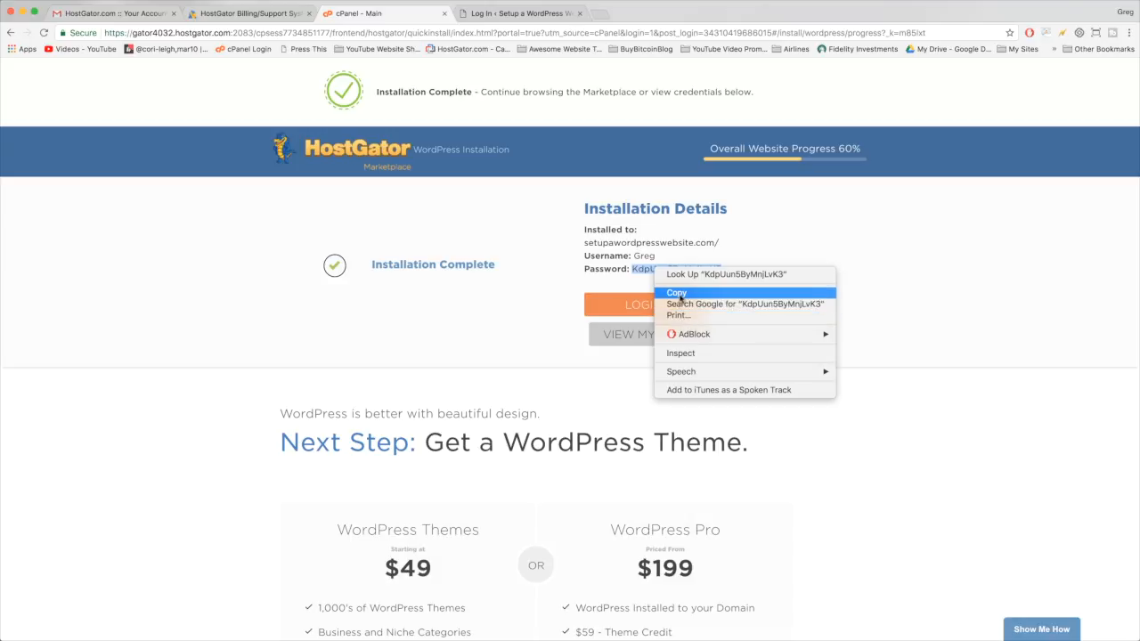
pyautogui.click(679, 295)
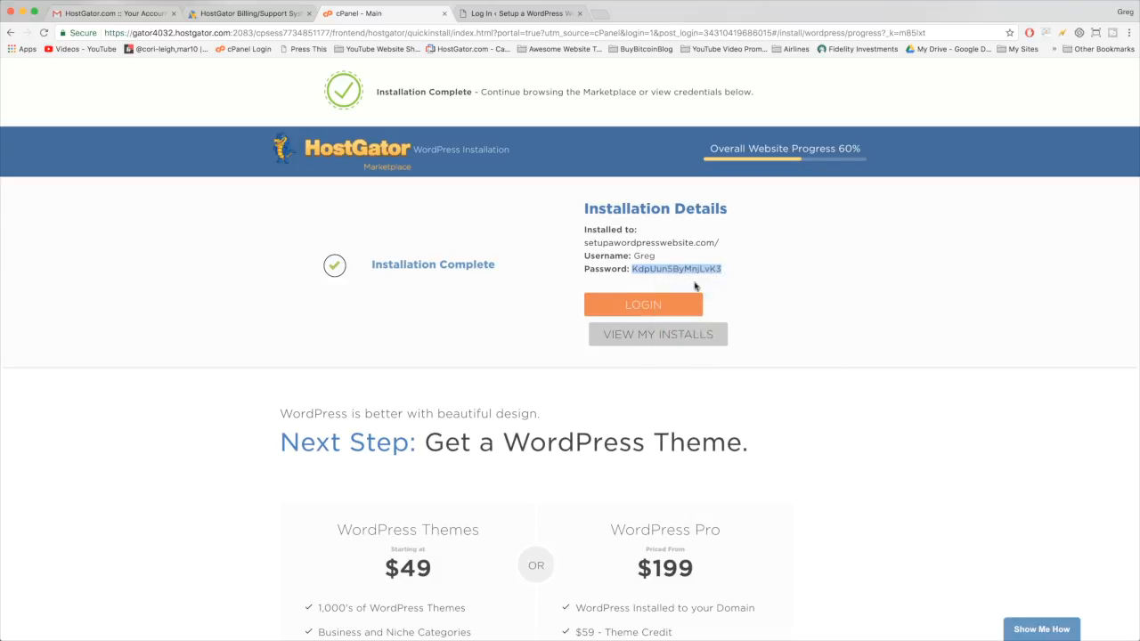
# - Enter the admin username and paste the copied password, with Remember Me ticked
pyautogui.click(511, 15)
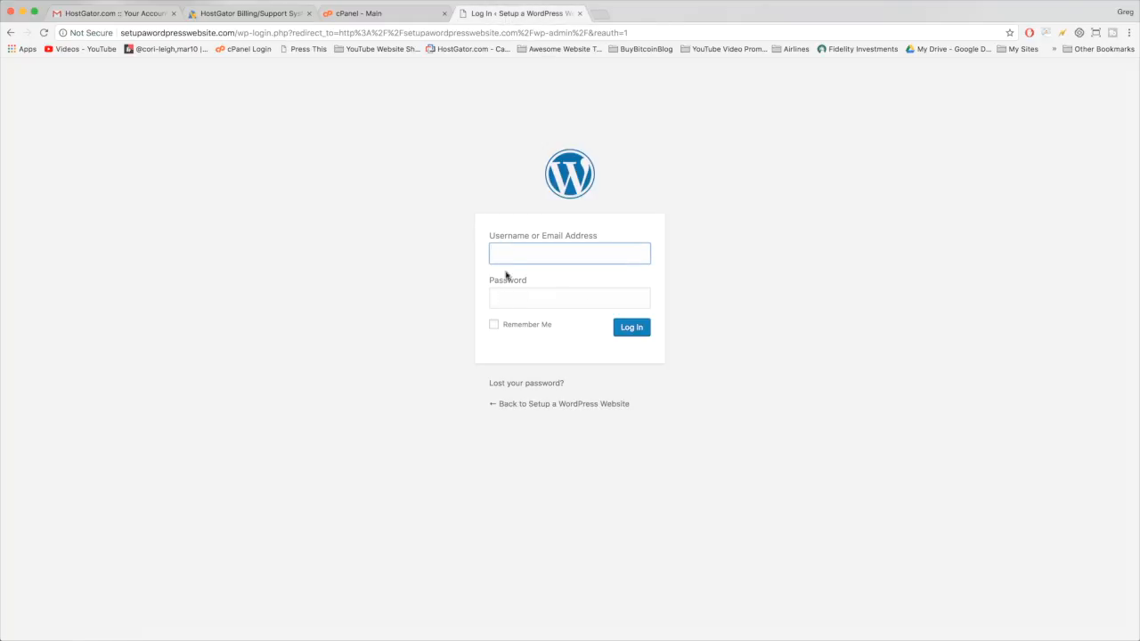
pyautogui.write('Greg')
pyautogui.press('Tab')
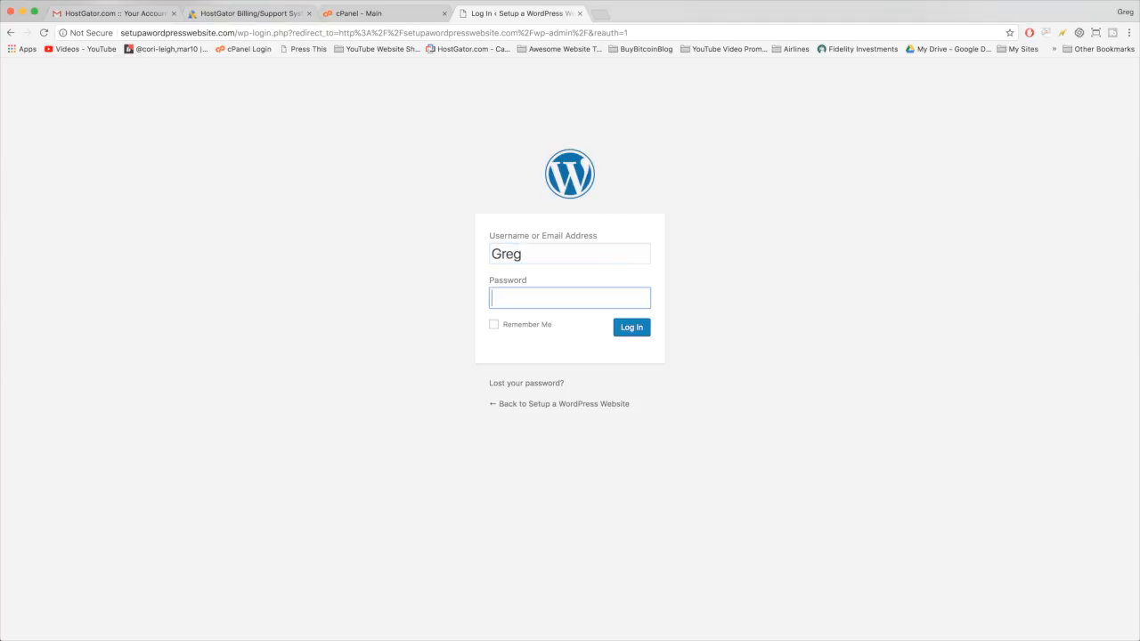
pyautogui.press('super+v')
pyautogui.click(496, 326)
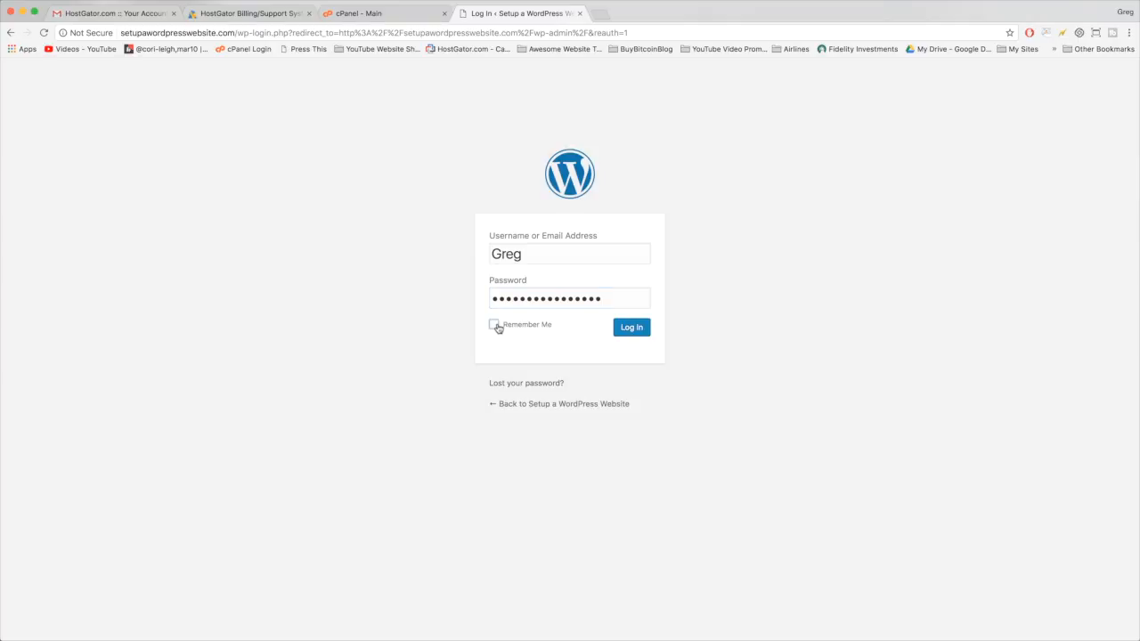
# - Bookmark the login page to the Bookmarks Bar and log in to the WordPress admin
pyautogui.click(1010, 33)
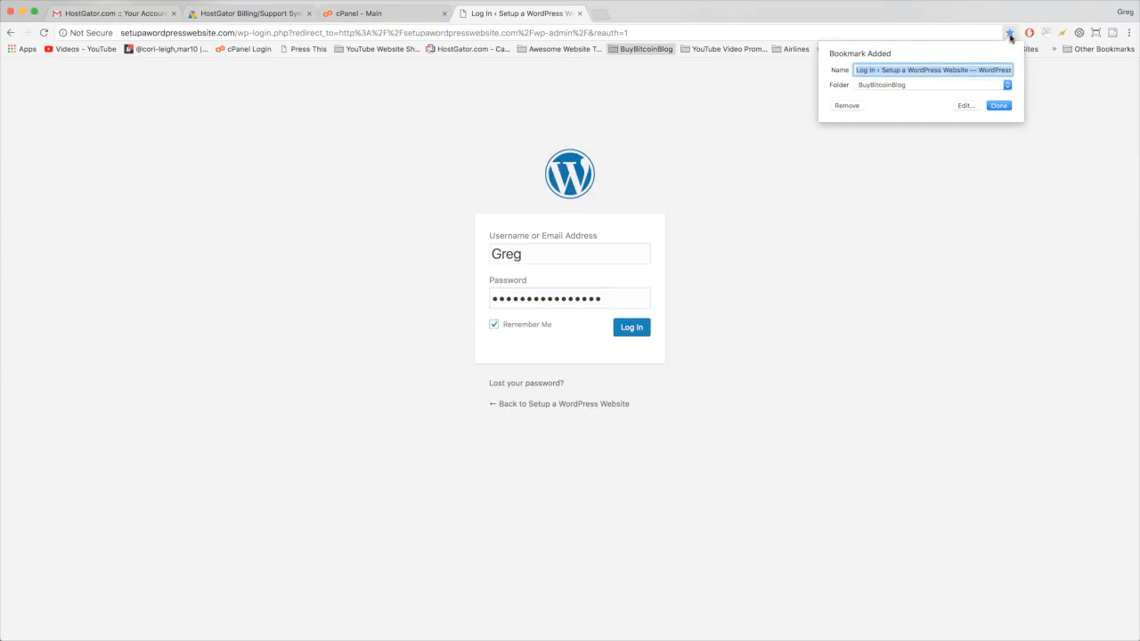
pyautogui.click(983, 86)
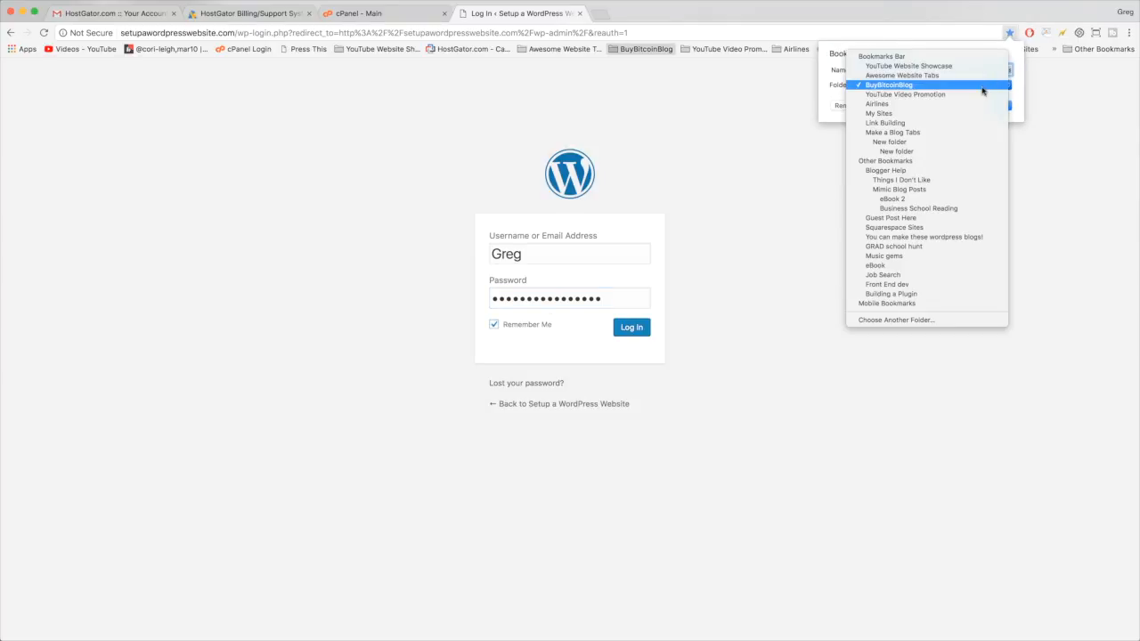
pyautogui.click(883, 56)
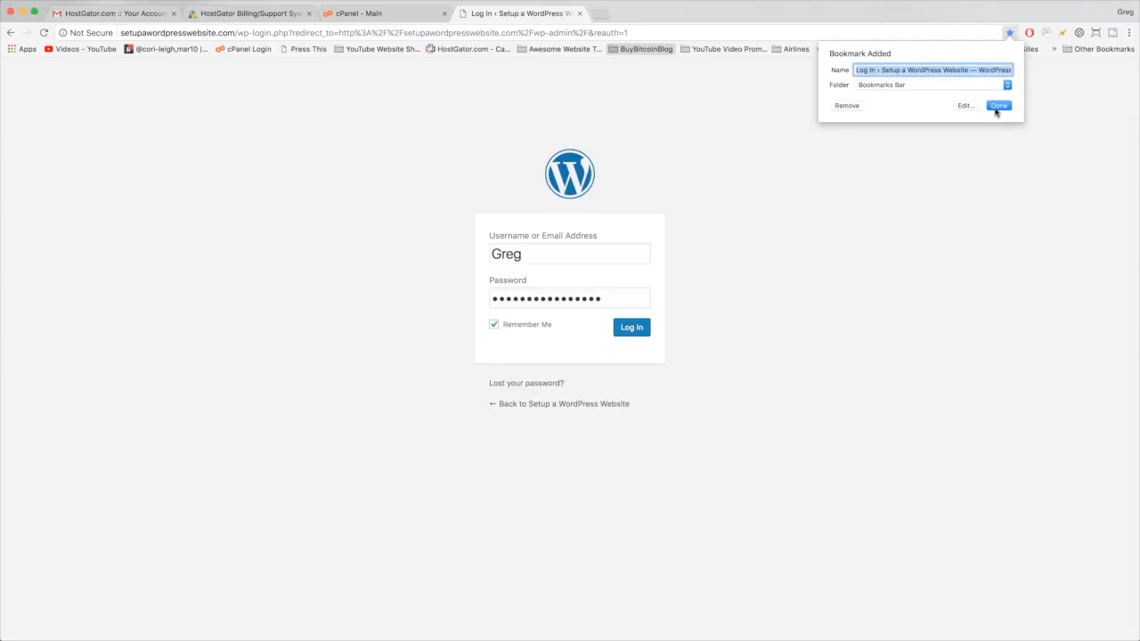
pyautogui.click(1000, 108)
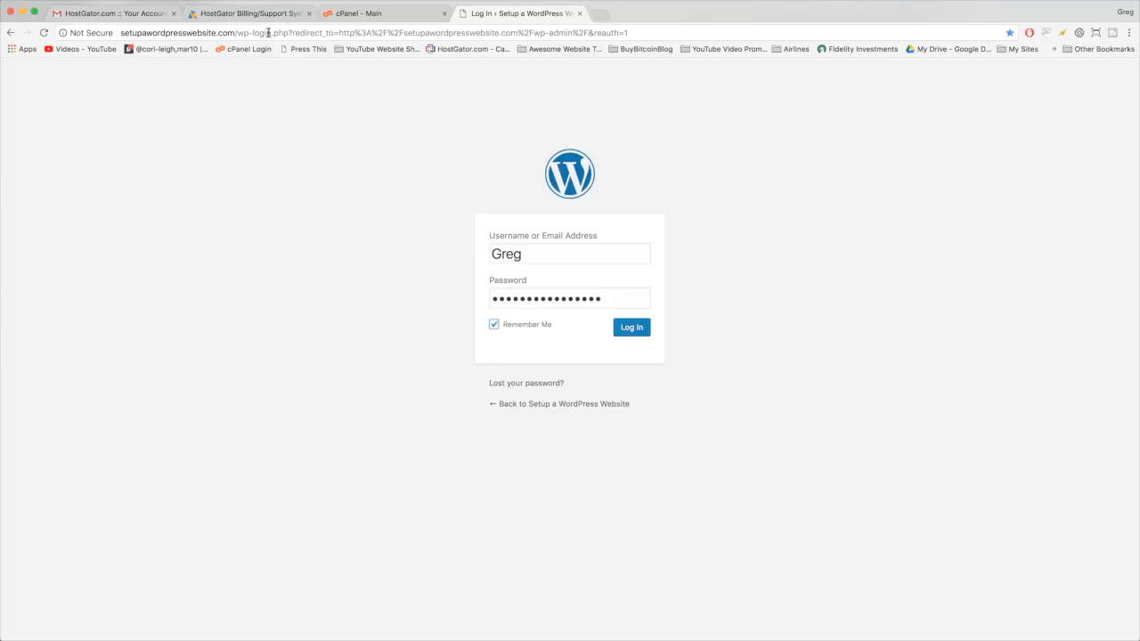
pyautogui.click(630, 329)
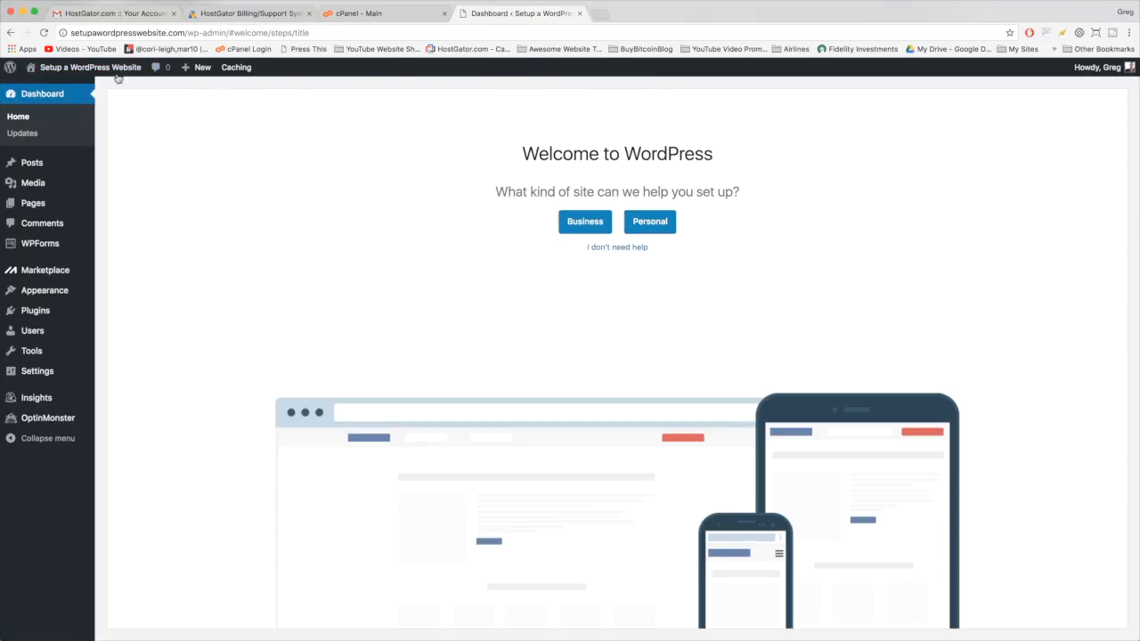
pyautogui.moveTo(37, 70)
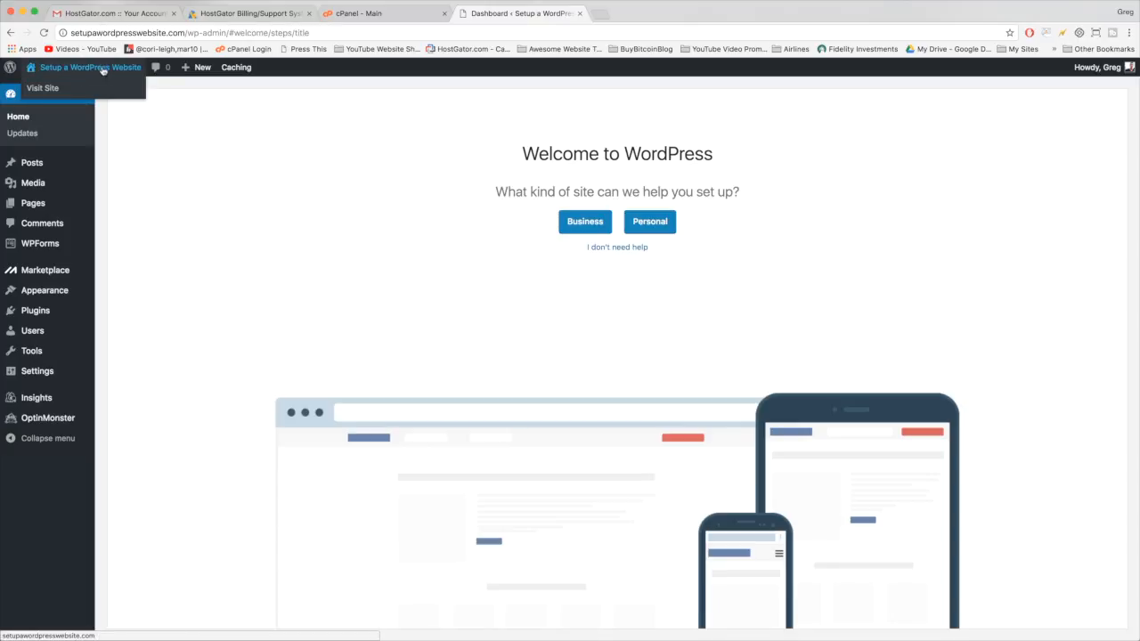
pyautogui.click(95, 70)
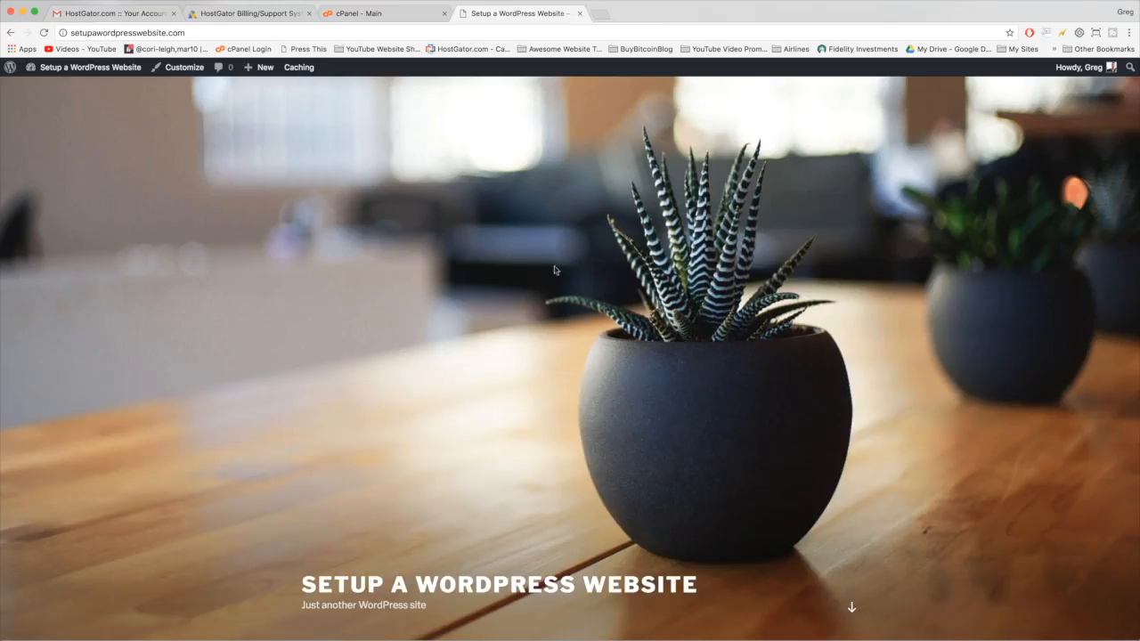
pyautogui.scroll(-5, 417, 213)
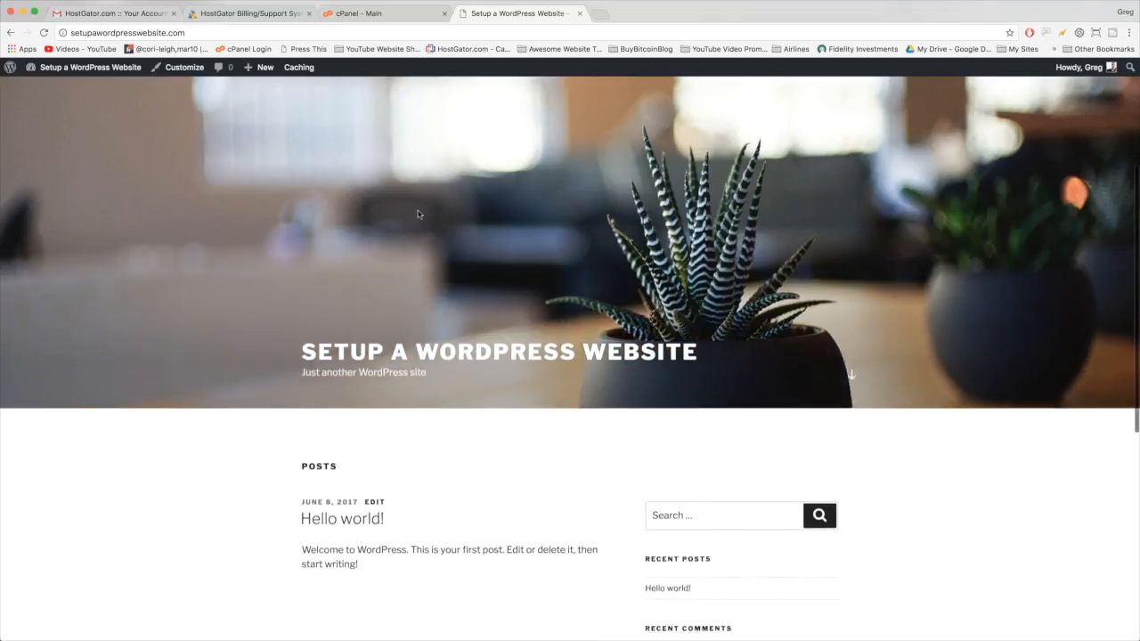
pyautogui.scroll(-3, 418, 214)
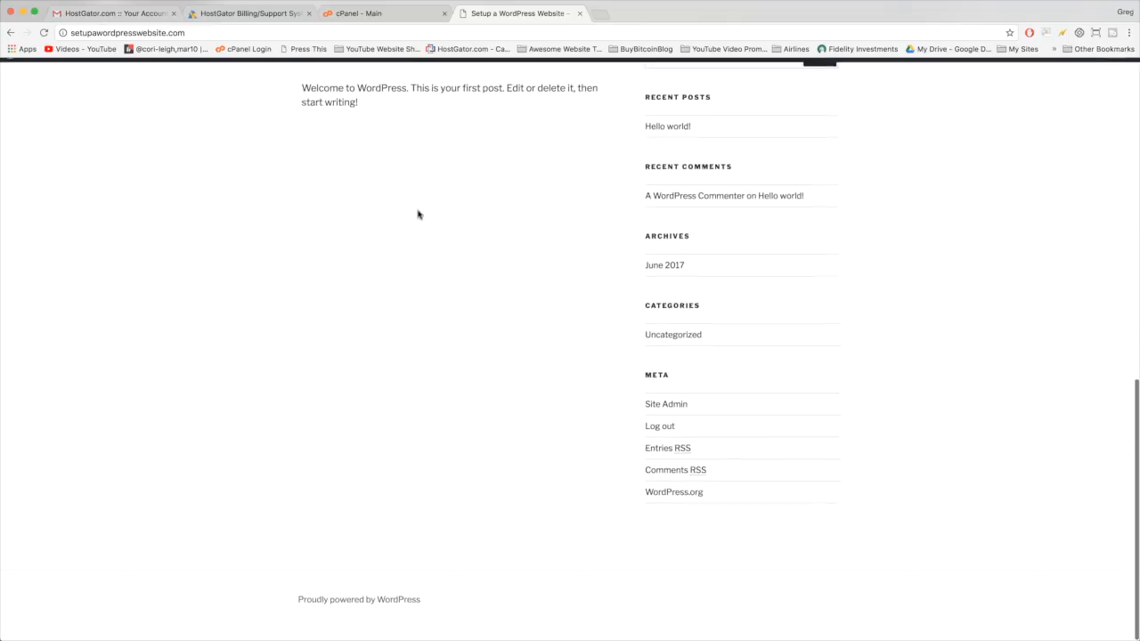
pyautogui.scroll(5, 817, 537)
pyautogui.scroll(3, 884, 525)
pyautogui.scroll(-8, 883, 524)
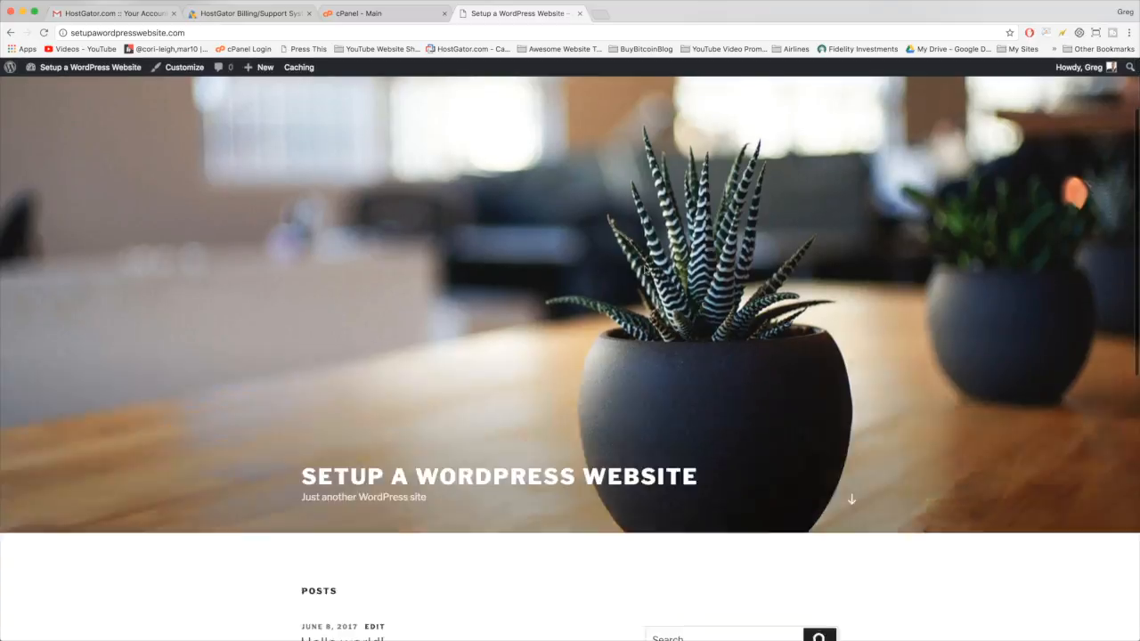
pyautogui.scroll(10, 555, 413)
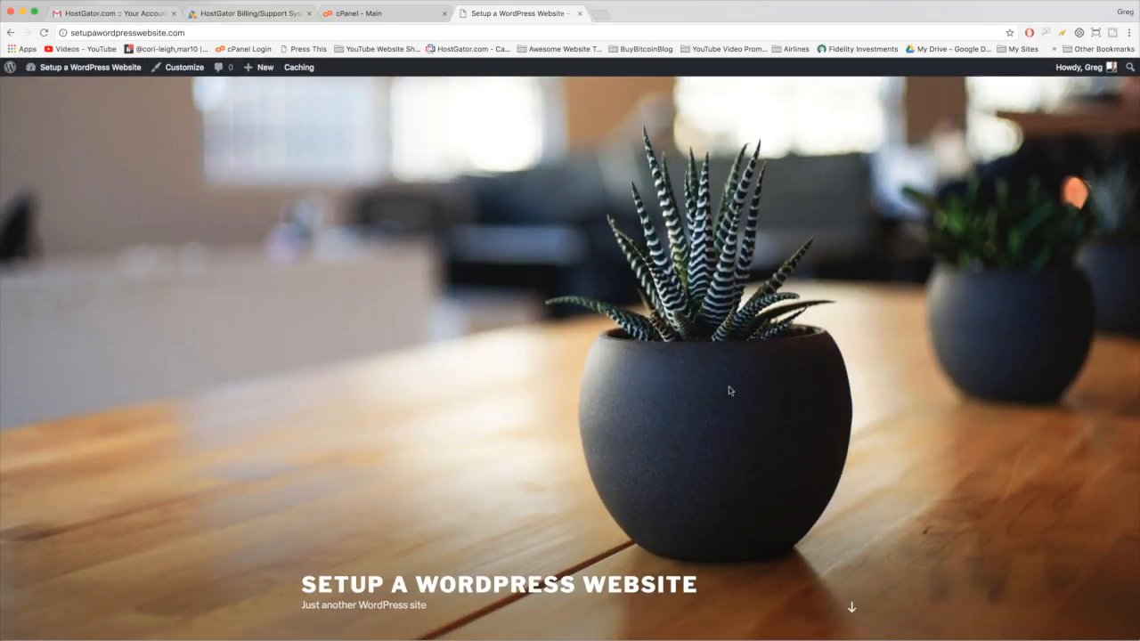
pyautogui.scroll(-6, 515, 402)
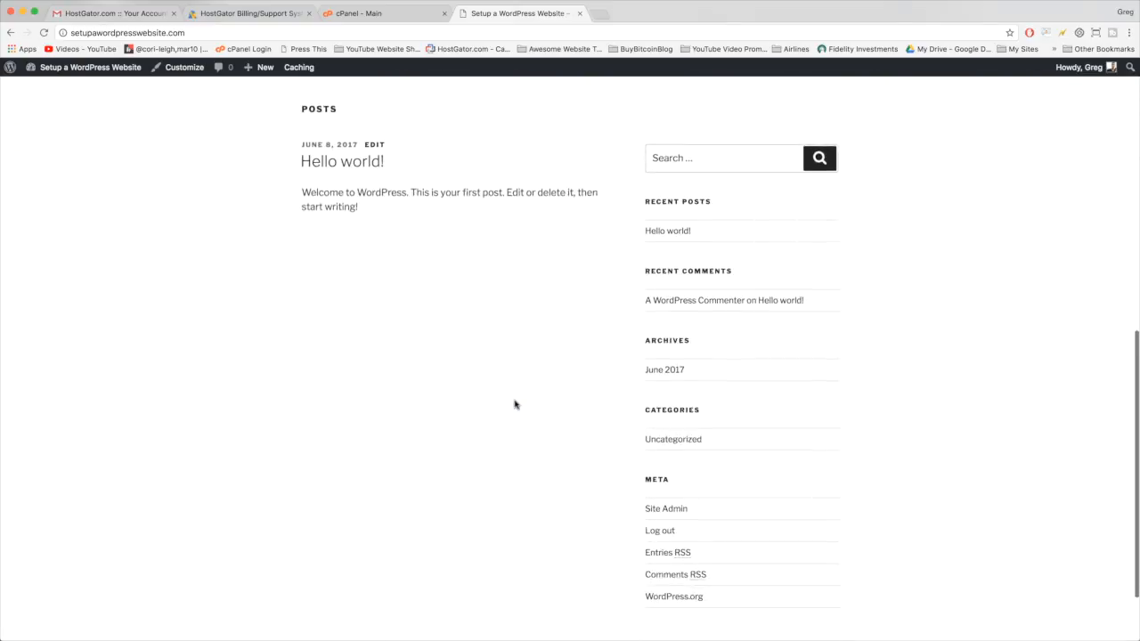
pyautogui.scroll(3, 515, 403)
pyautogui.scroll(5, 517, 402)
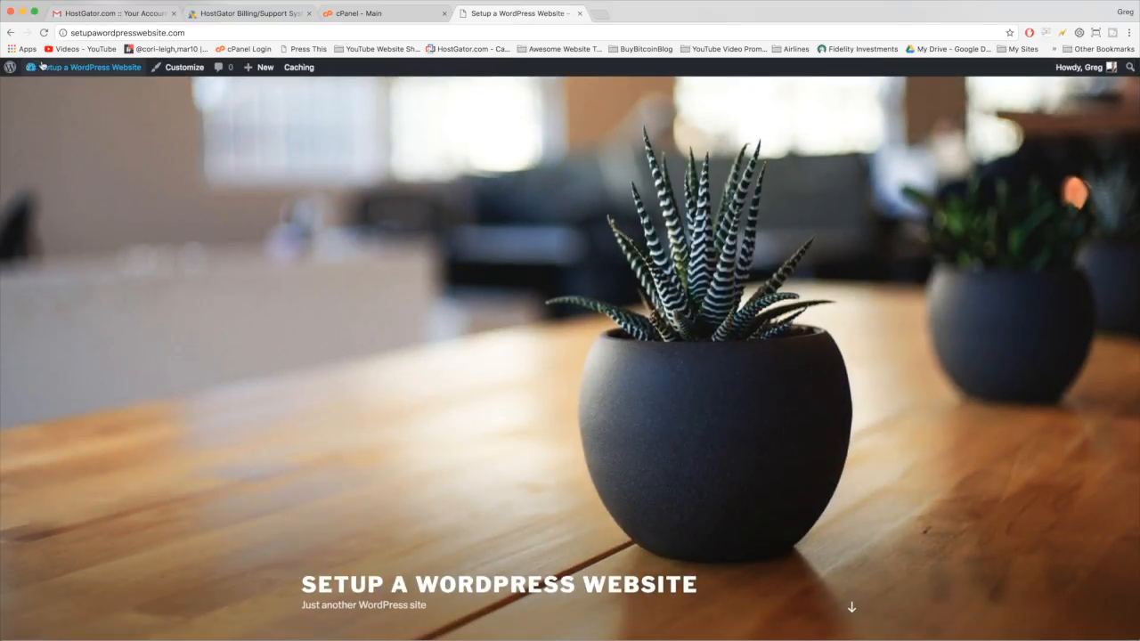
pyautogui.click(104, 71)
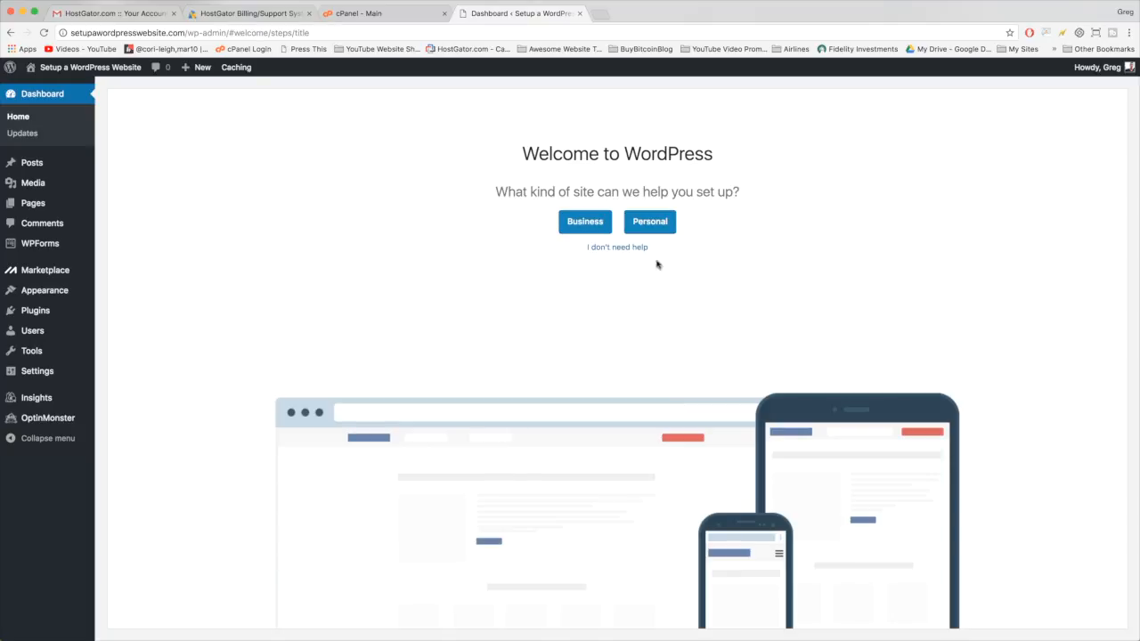
# - Dismiss the welcome setup help and open Users > Your Profile
pyautogui.click(629, 250)
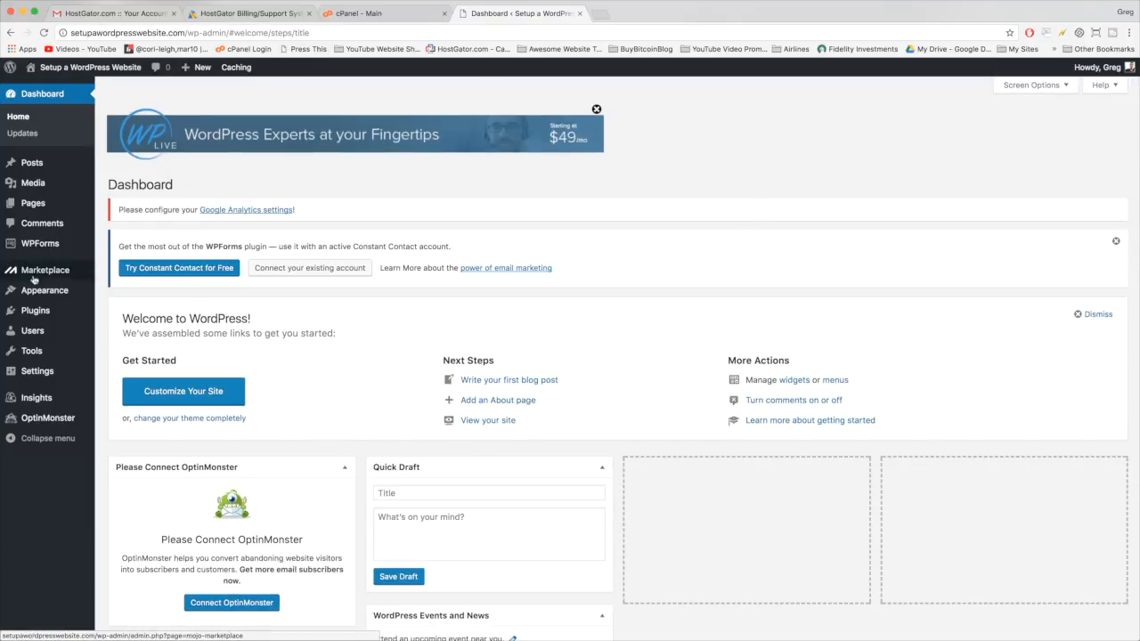
pyautogui.click(32, 333)
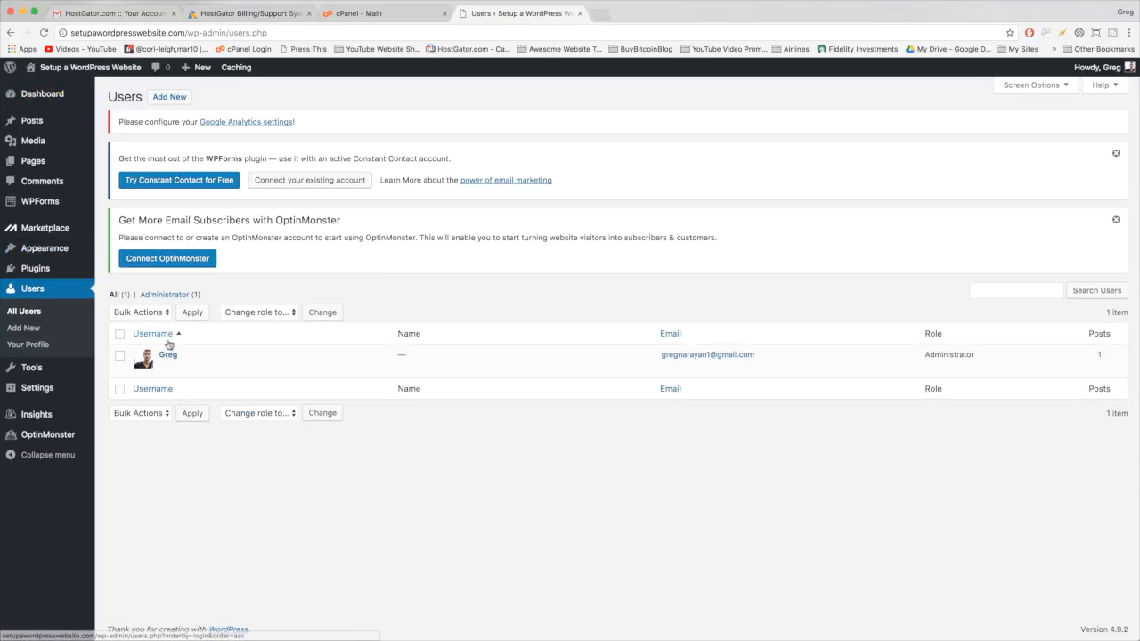
pyautogui.click(168, 355)
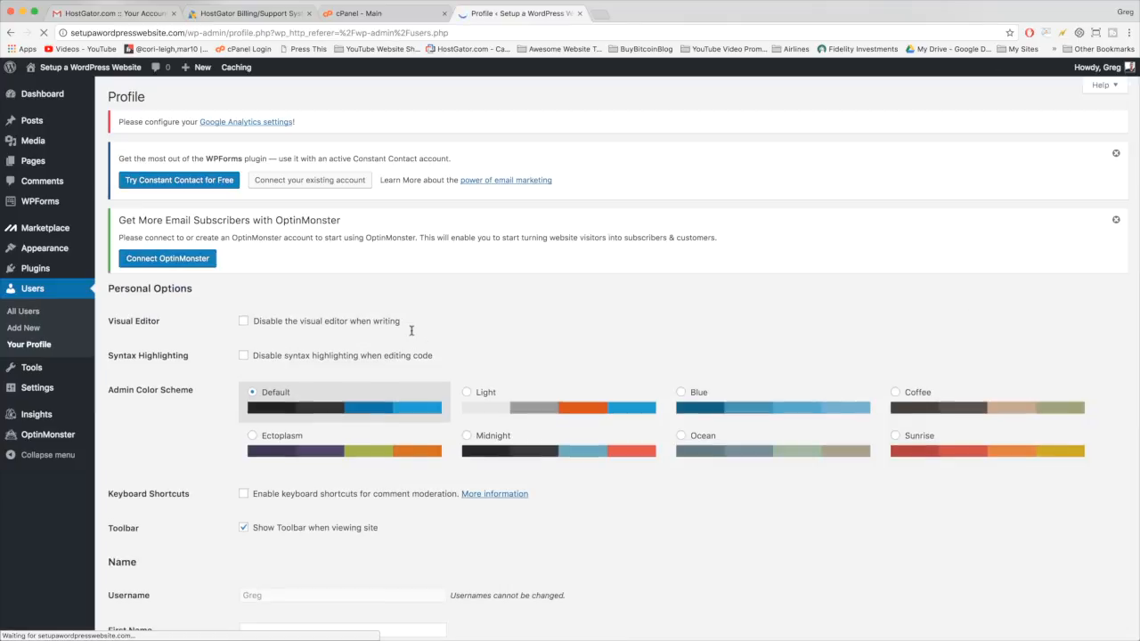
pyautogui.scroll(-5, 331, 321)
pyautogui.scroll(-3, 331, 321)
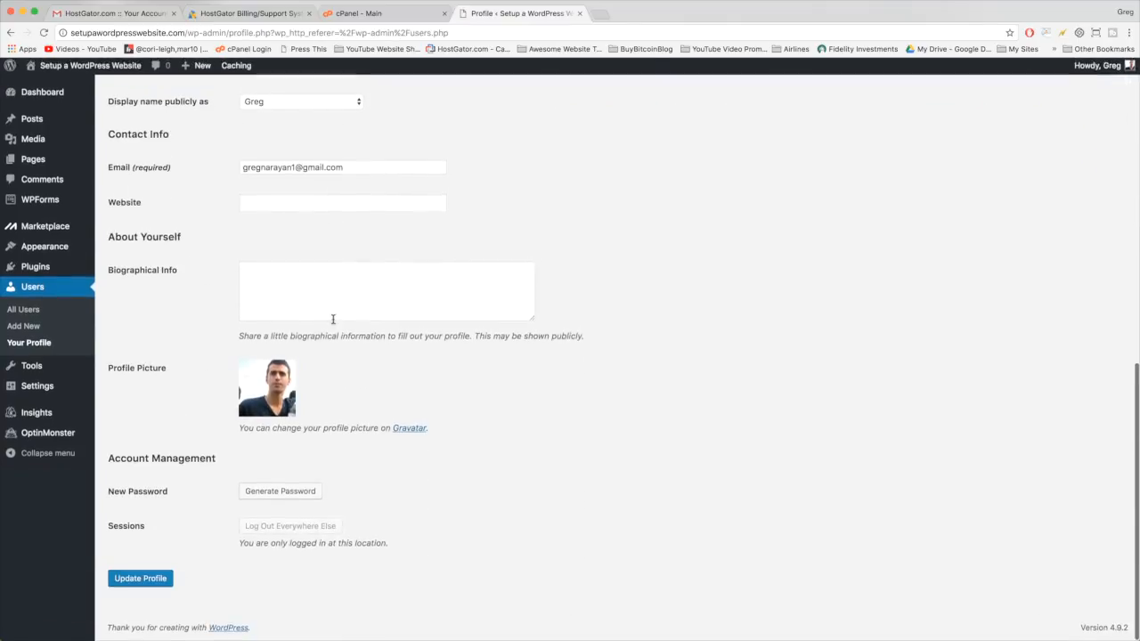
# - Replace the password with a new weak one, confirm its use, and update the profile
pyautogui.click(279, 493)
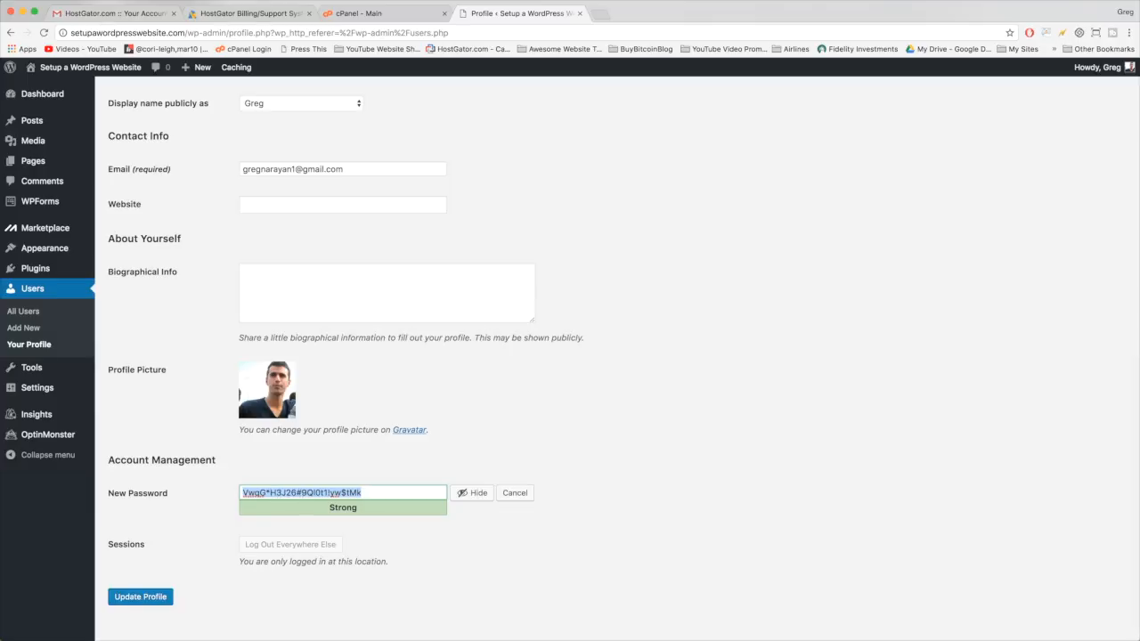
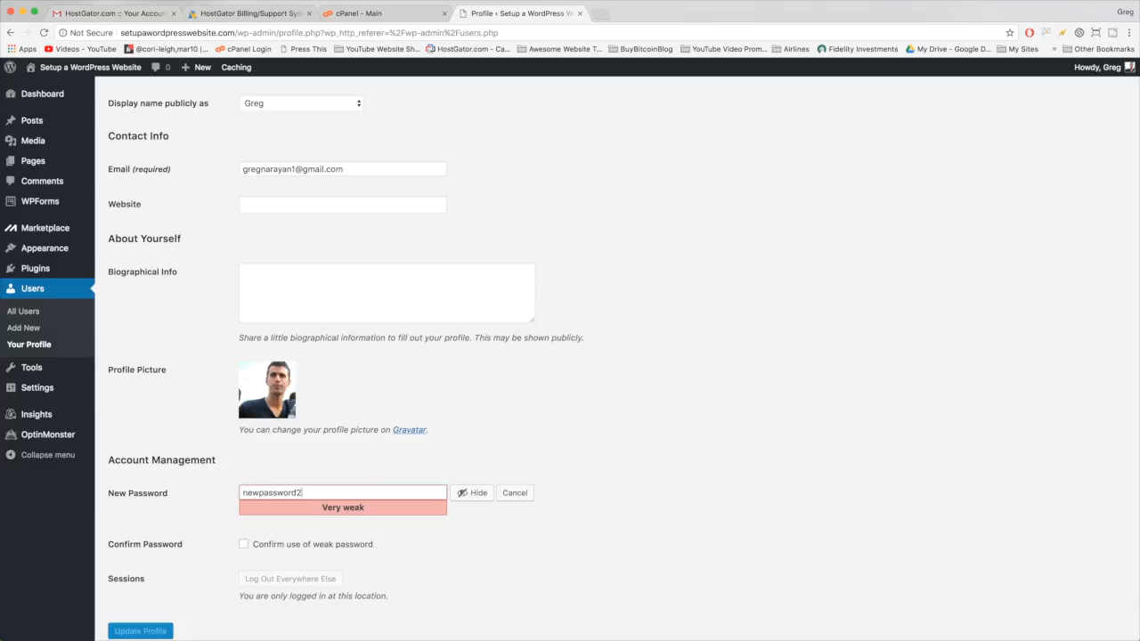
pyautogui.click(292, 549)
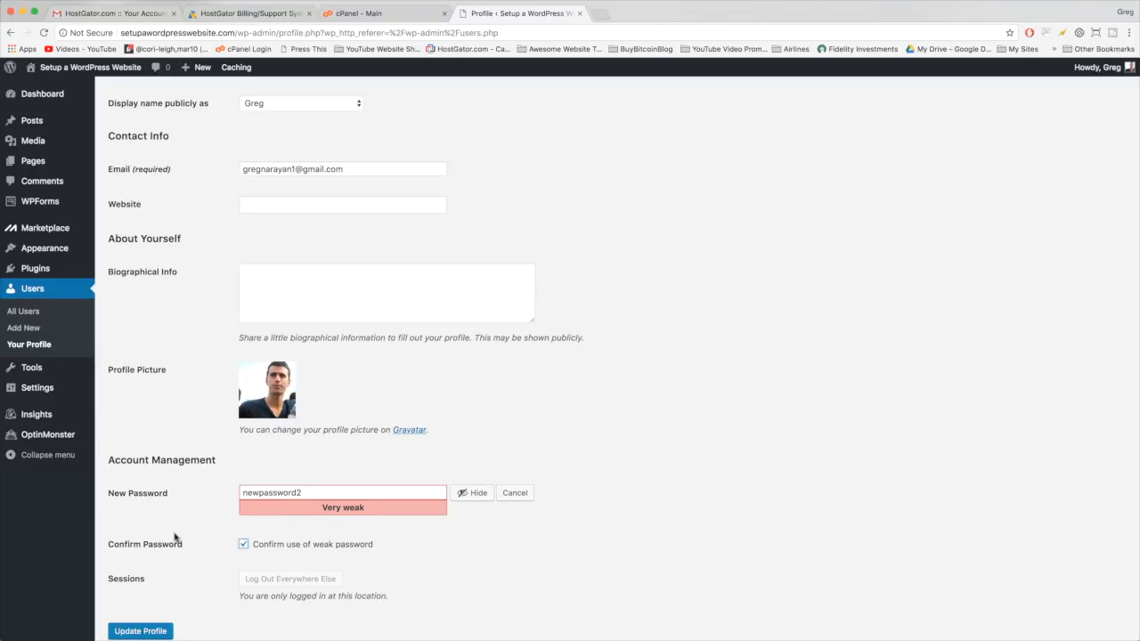
pyautogui.scroll(-2, 214, 532)
pyautogui.click(157, 585)
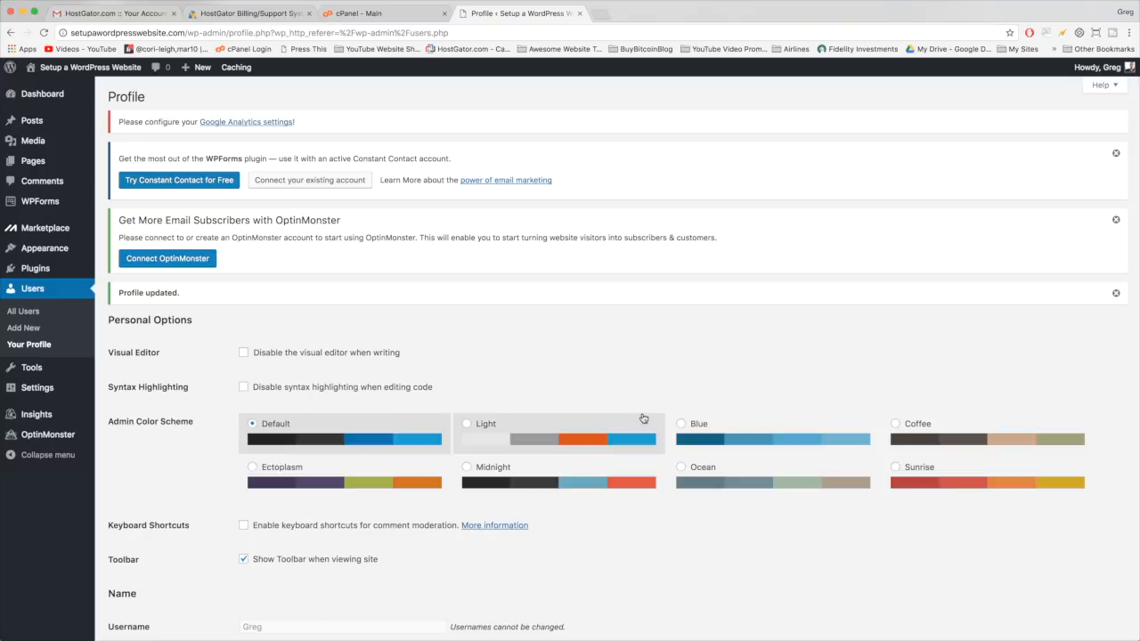
# - Try the Blue, Ocean, Midnight, Light and Coffee colour schemes, finishing on Ectoplasm
pyautogui.click(681, 425)
pyautogui.click(686, 472)
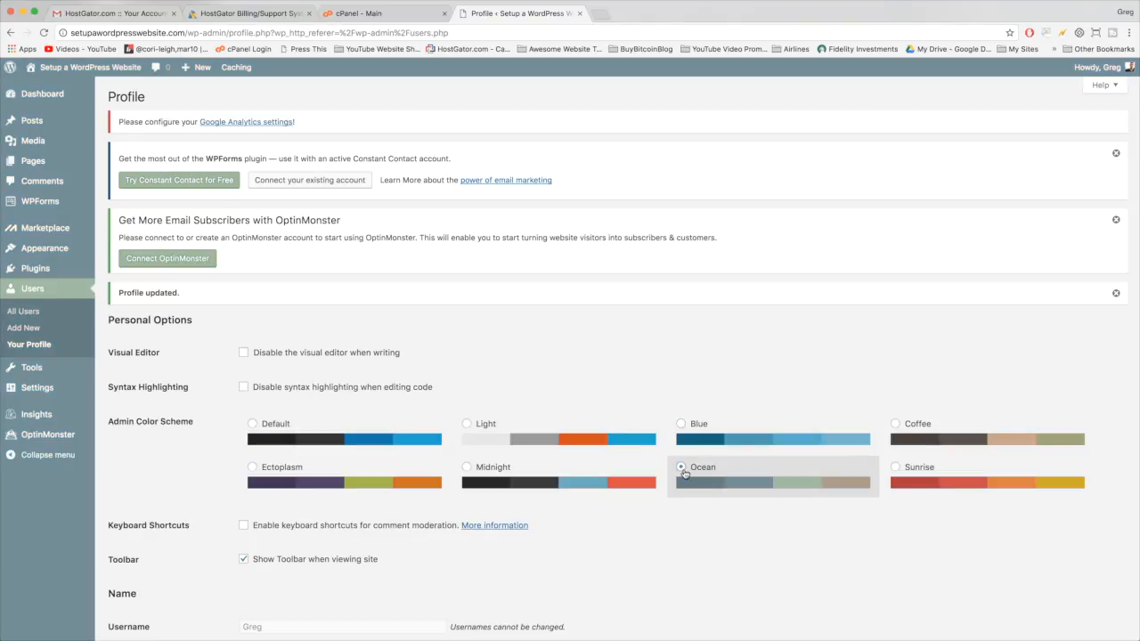
pyautogui.click(486, 476)
pyautogui.click(468, 427)
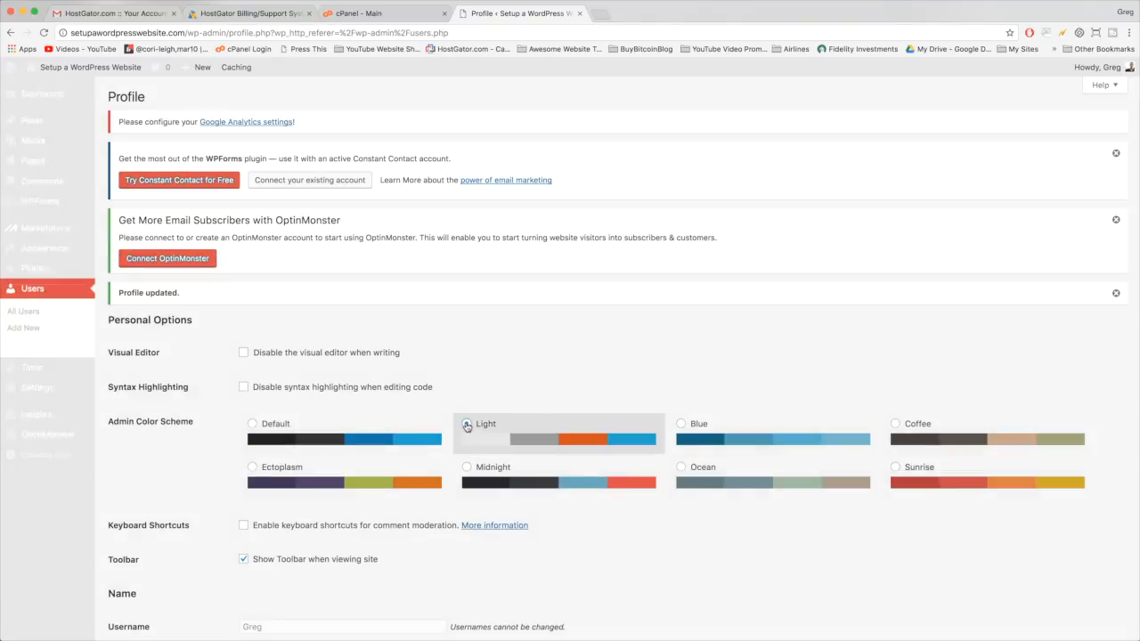
pyautogui.click(696, 431)
pyautogui.click(898, 428)
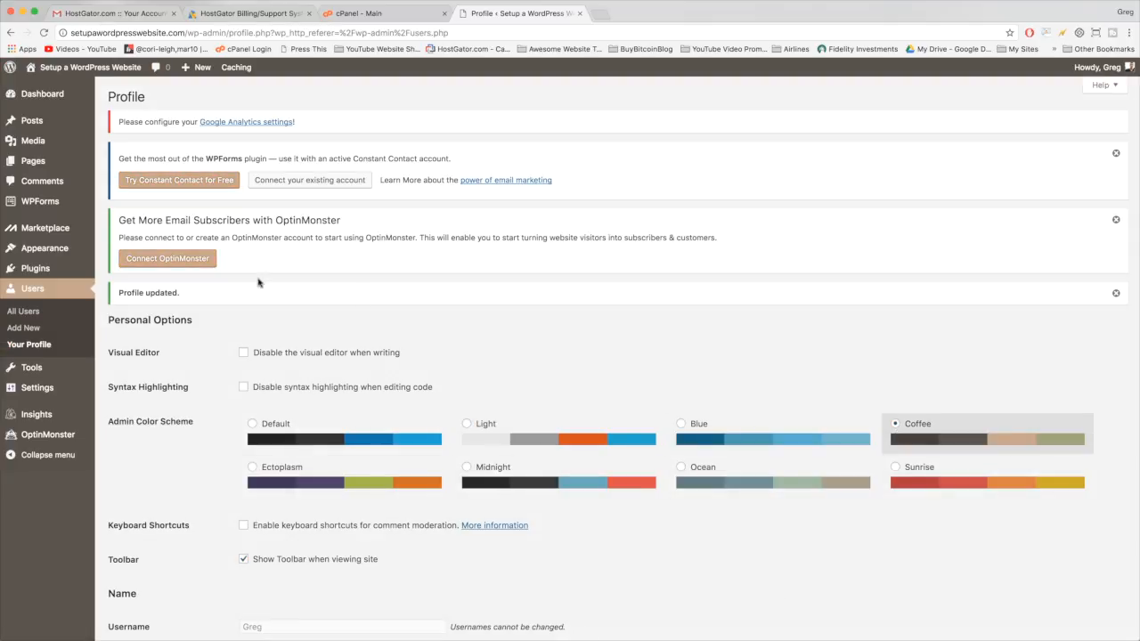
pyautogui.click(265, 472)
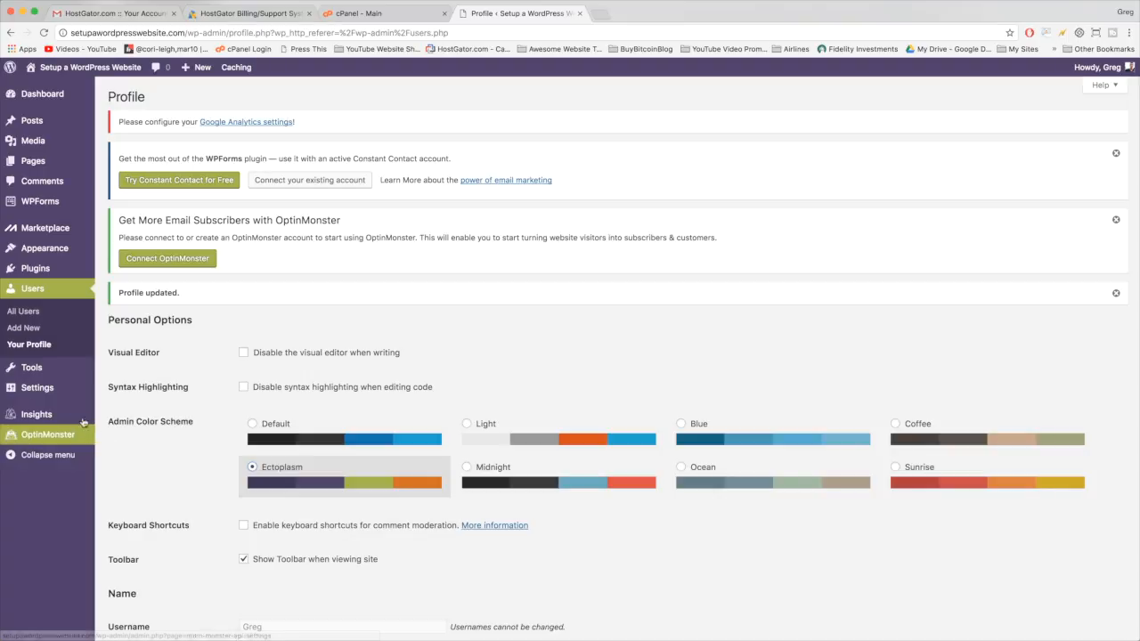
# - Activate the Akismet Anti-Spam plugin from the Plugins list
pyautogui.moveTo(37, 270)
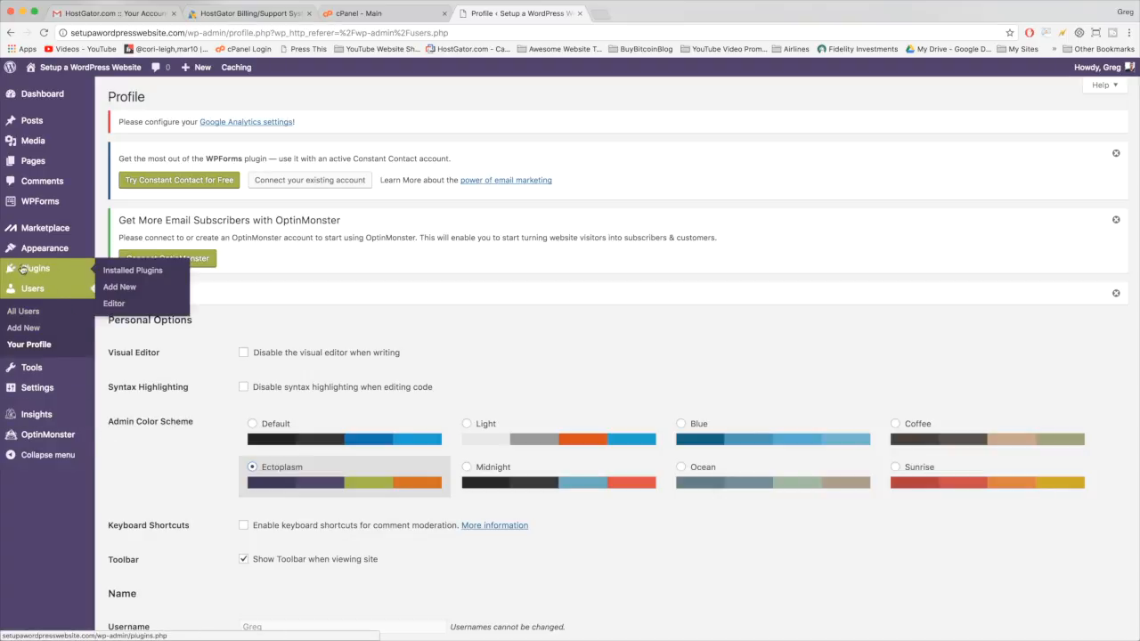
pyautogui.click(33, 271)
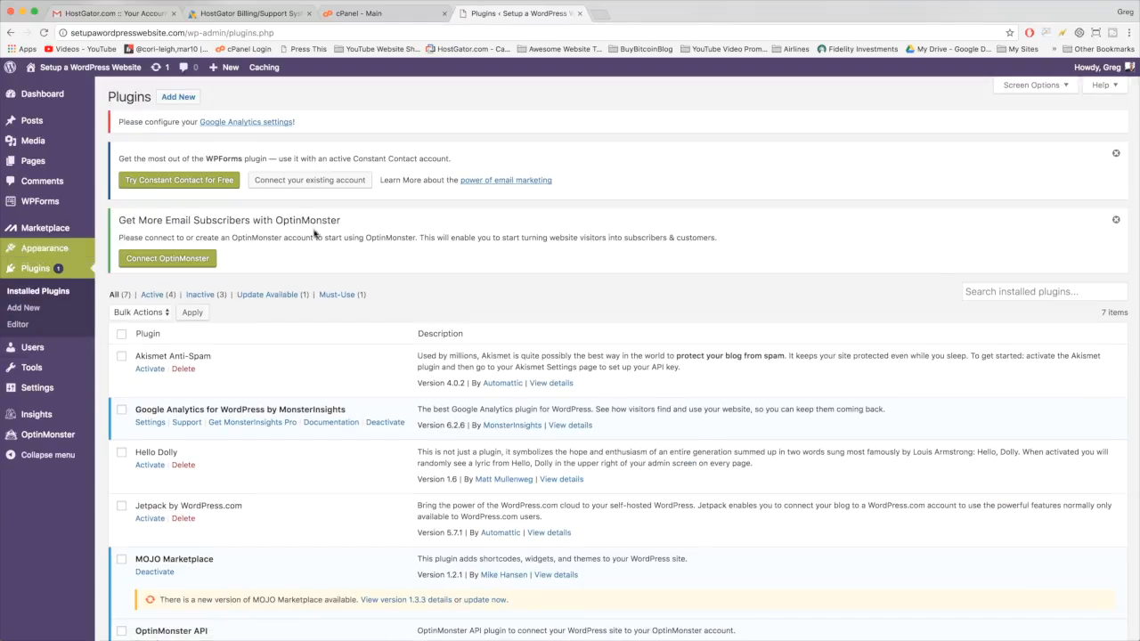
pyautogui.scroll(-3, 513, 257)
pyautogui.scroll(2, 366, 285)
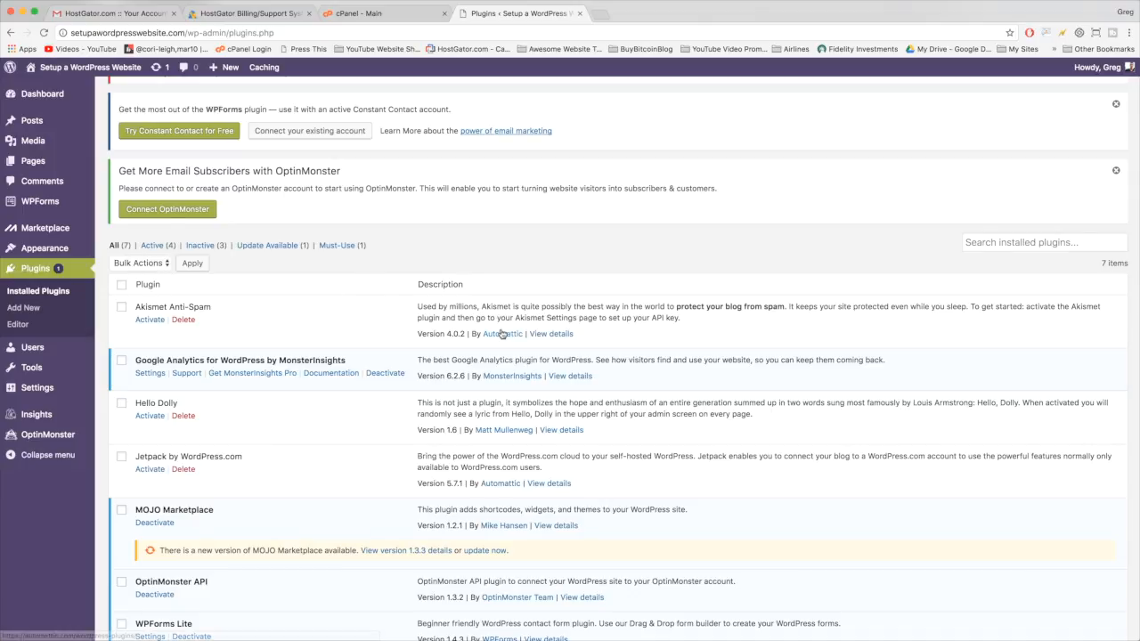
pyautogui.click(150, 321)
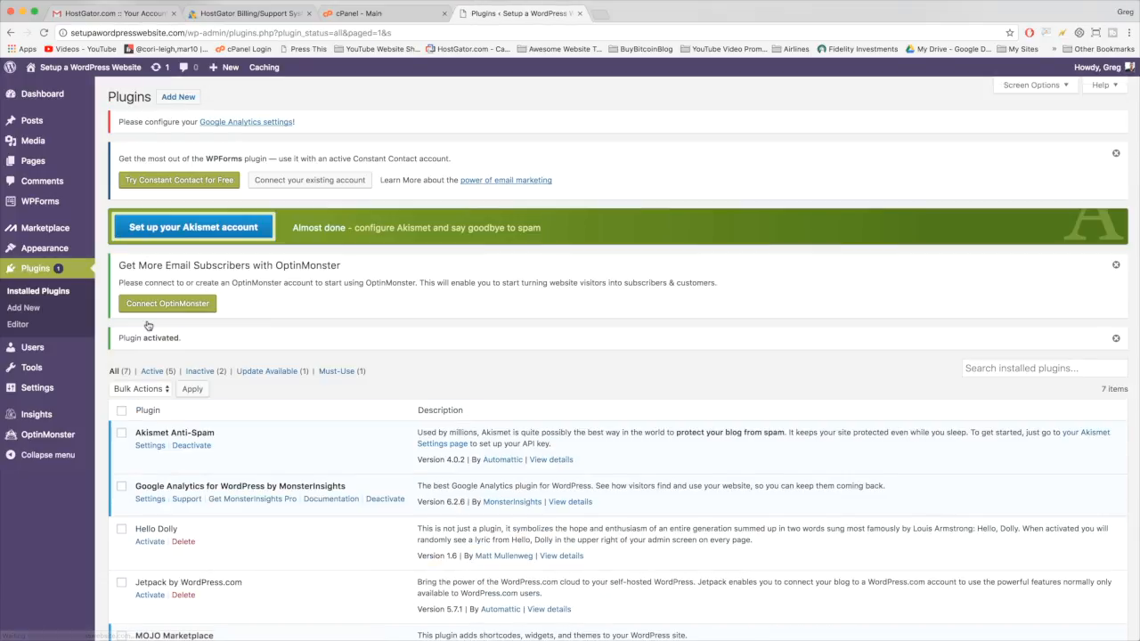
# - Deactivate Google Analytics MonsterInsights as a temporary deactivation, then delete it
pyautogui.scroll(-4, 321, 416)
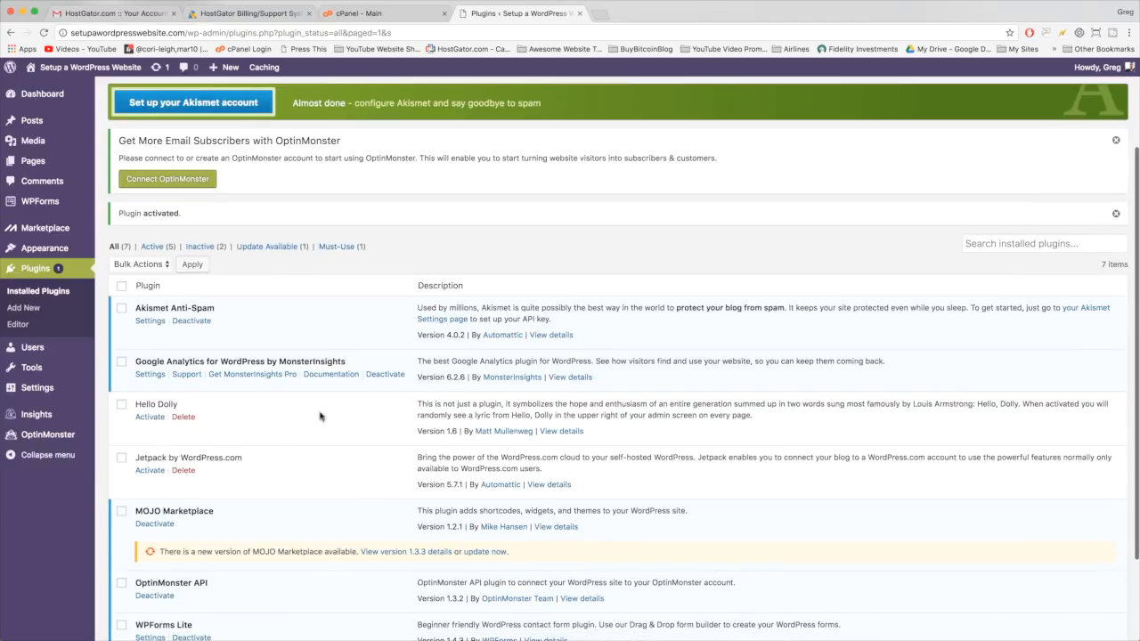
pyautogui.click(378, 375)
pyautogui.click(442, 422)
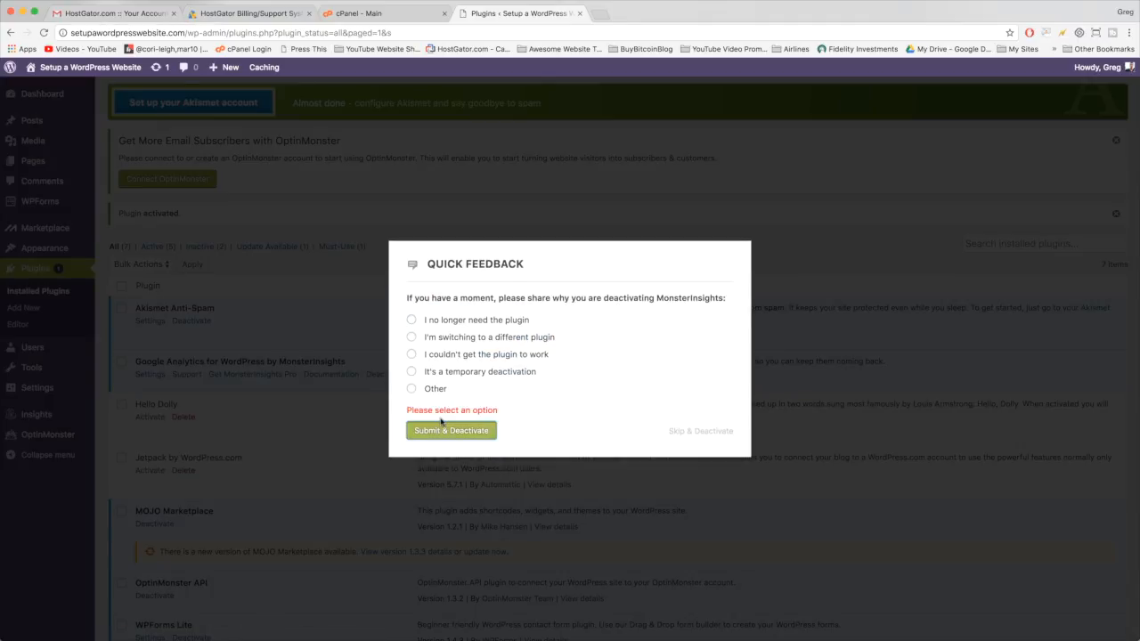
pyautogui.click(412, 379)
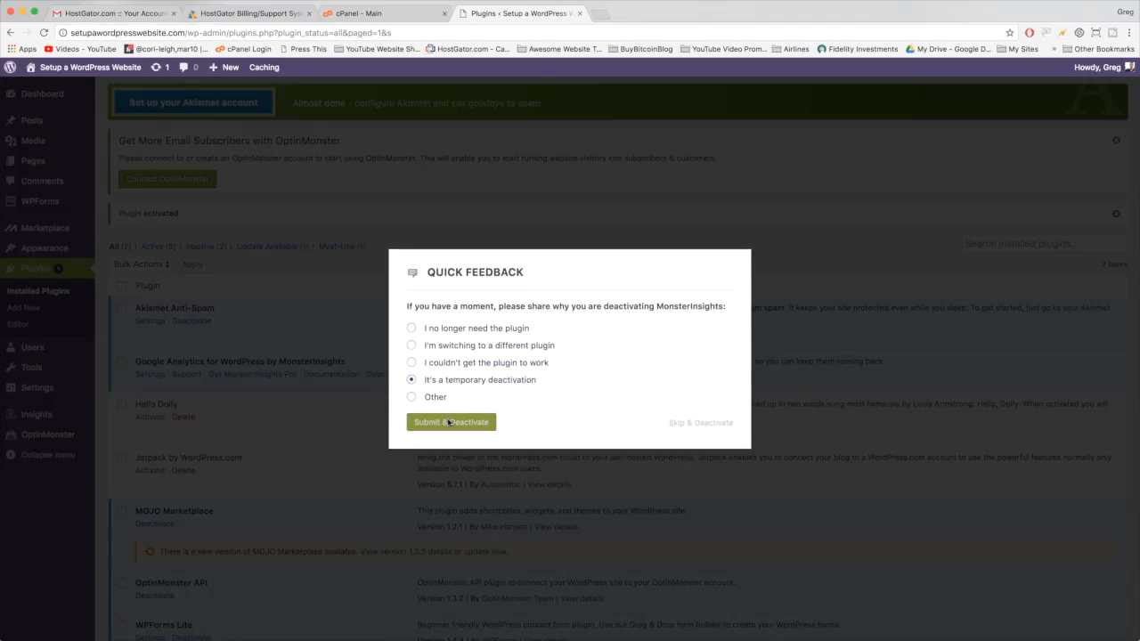
pyautogui.click(448, 422)
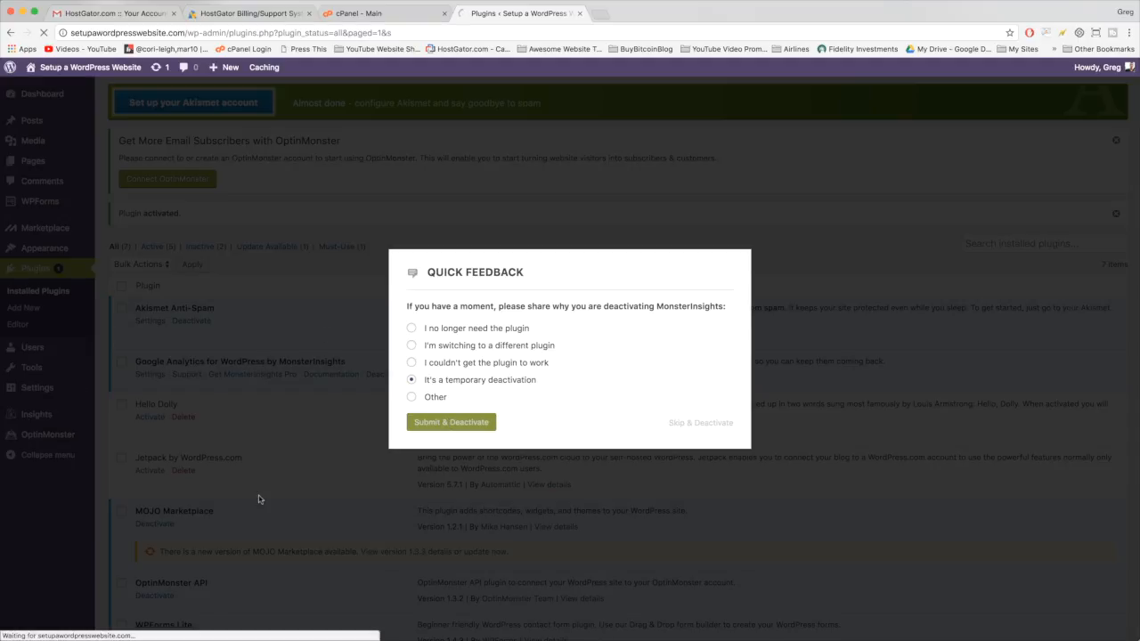
pyautogui.scroll(-3, 314, 468)
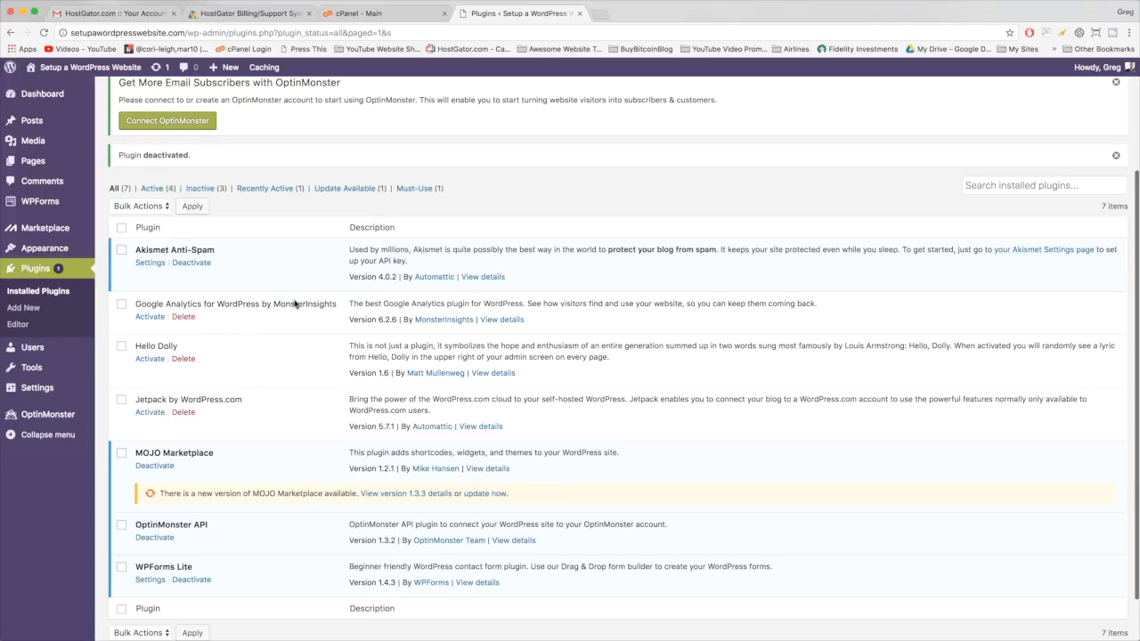
pyautogui.click(182, 321)
pyautogui.press('Return')
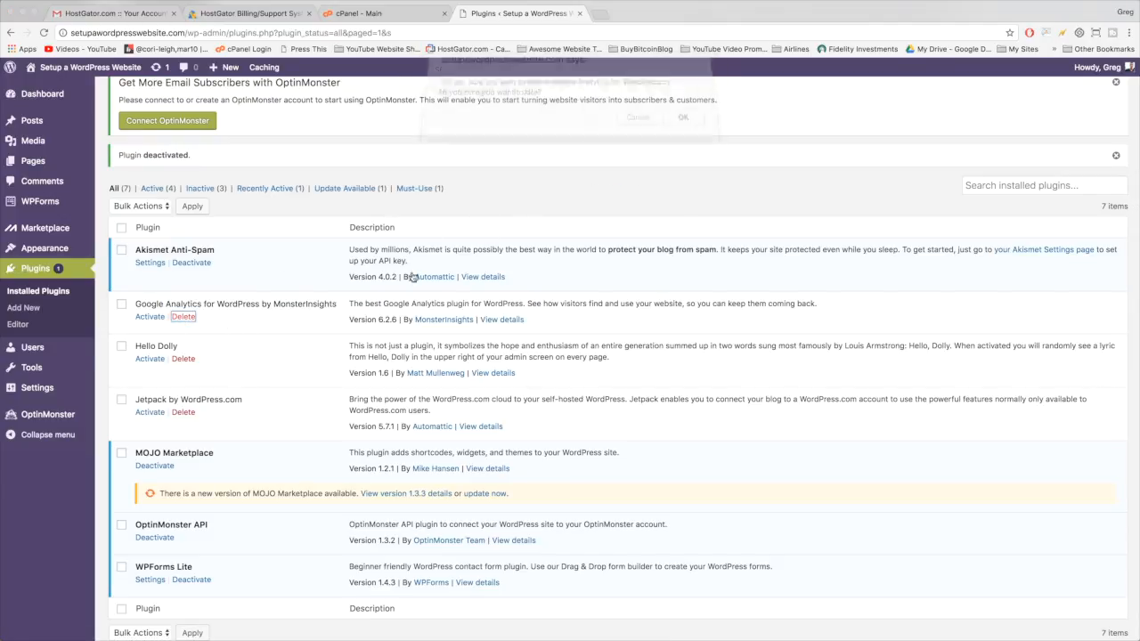
# - Activate the Hello Dolly plugin
pyautogui.moveTo(89, 357)
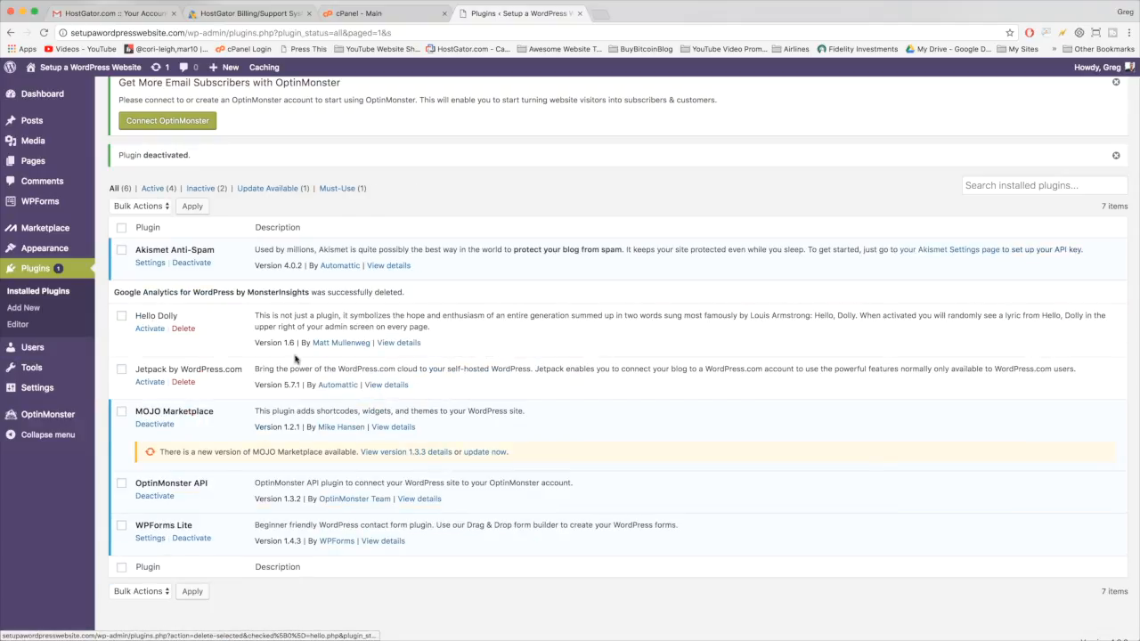
pyautogui.moveTo(311, 342); pyautogui.dragTo(369, 343)
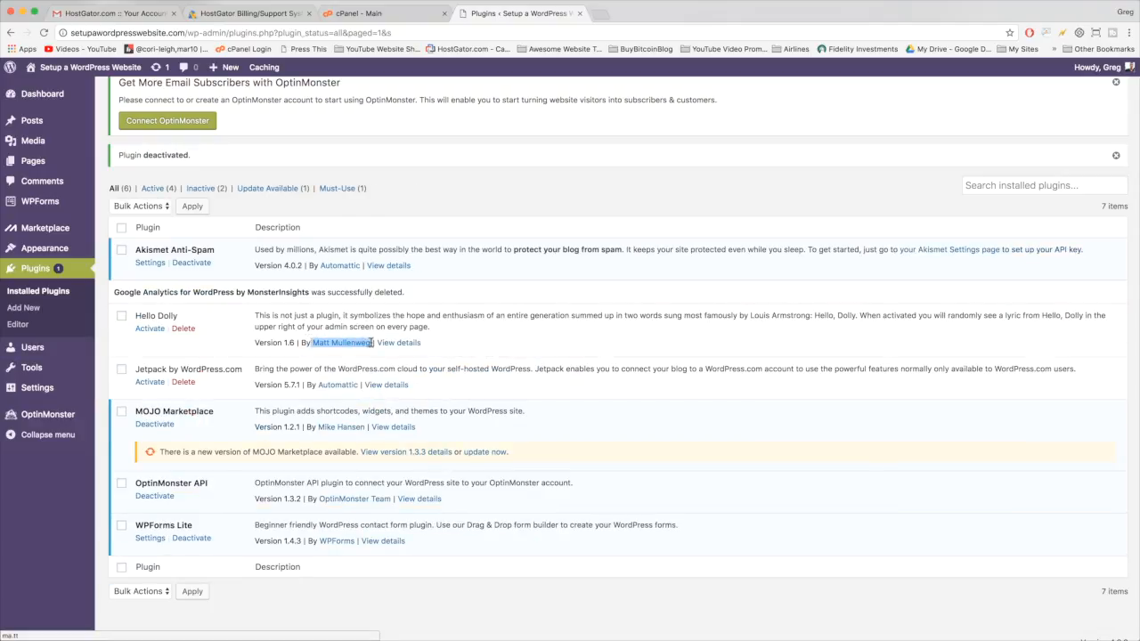
pyautogui.click(264, 326)
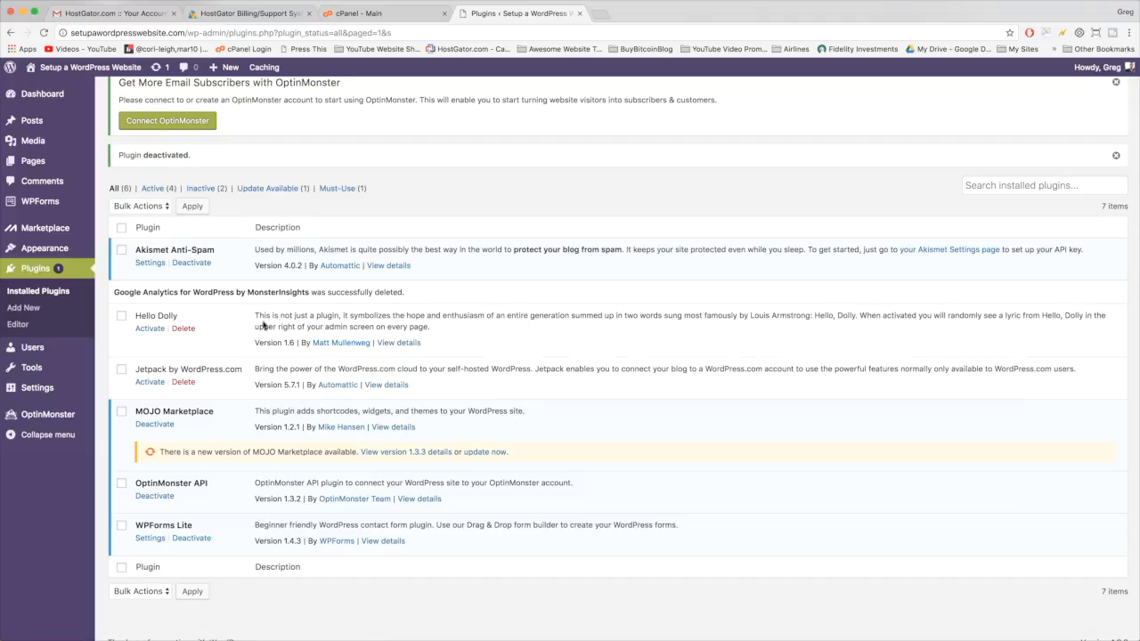
pyautogui.click(152, 331)
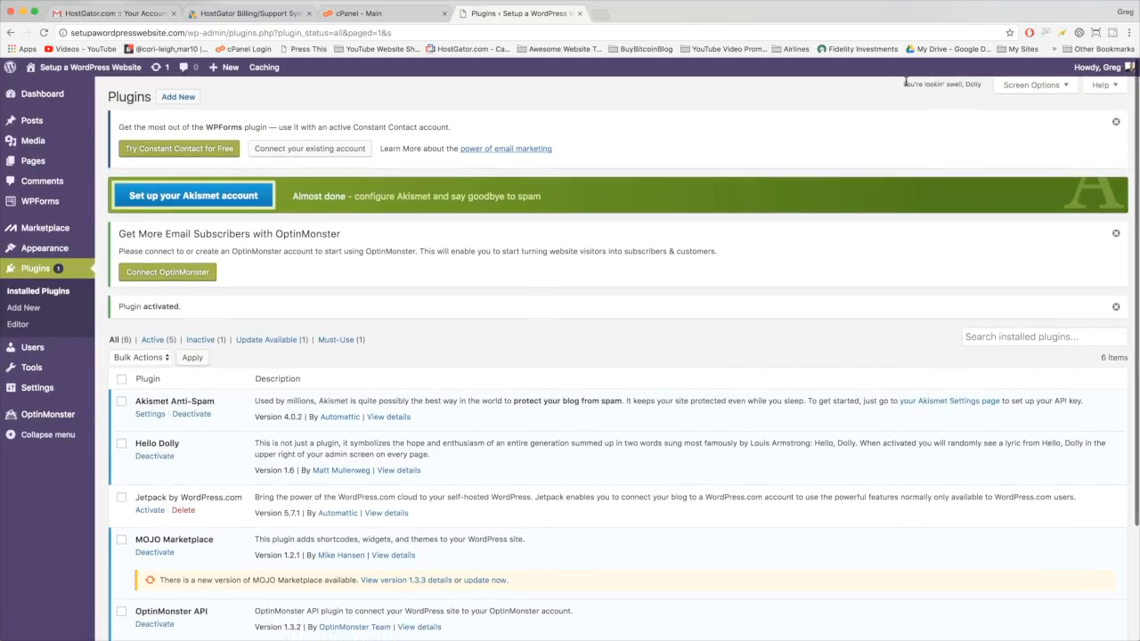
# - Delete Jetpack, then deactivate and delete MOJO Marketplace and OptinMonster API
pyautogui.scroll(-3, 419, 298)
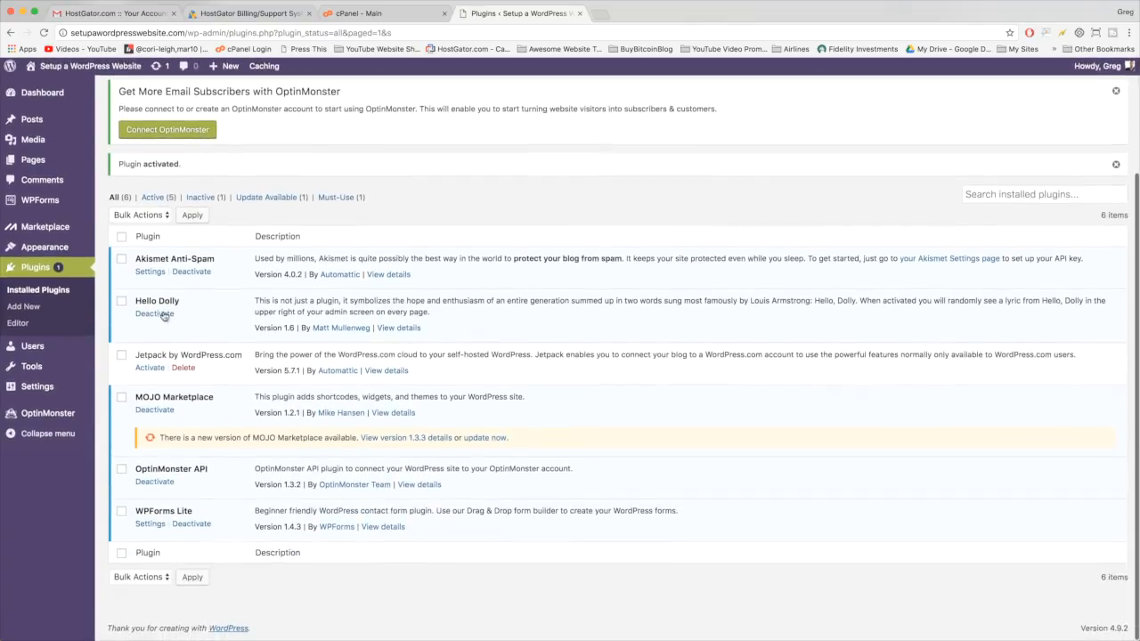
pyautogui.click(184, 368)
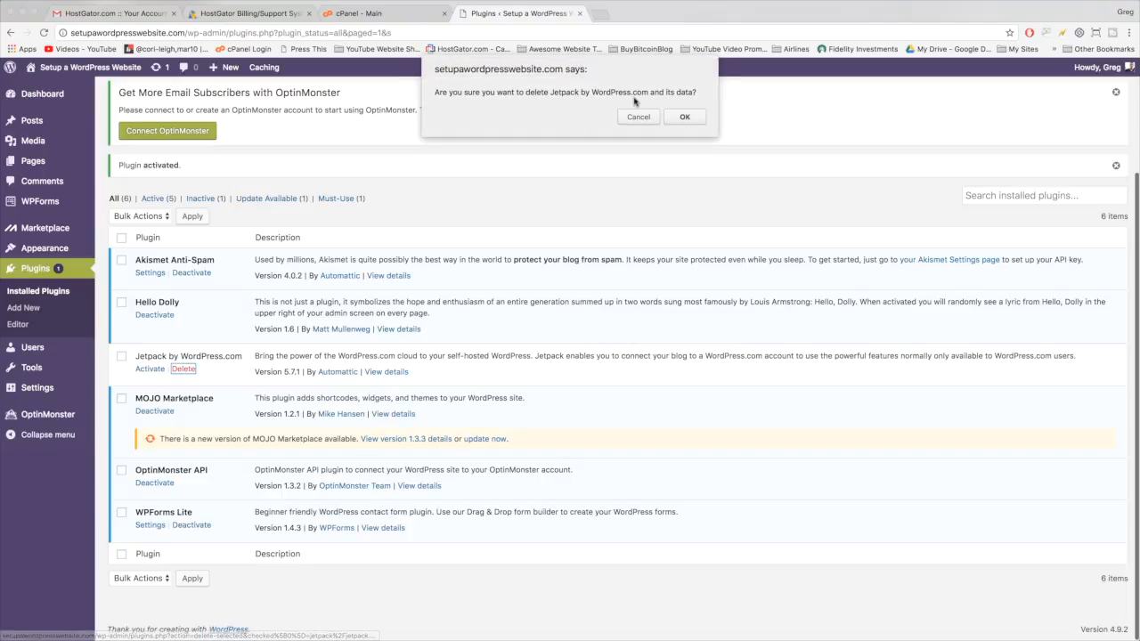
pyautogui.click(685, 118)
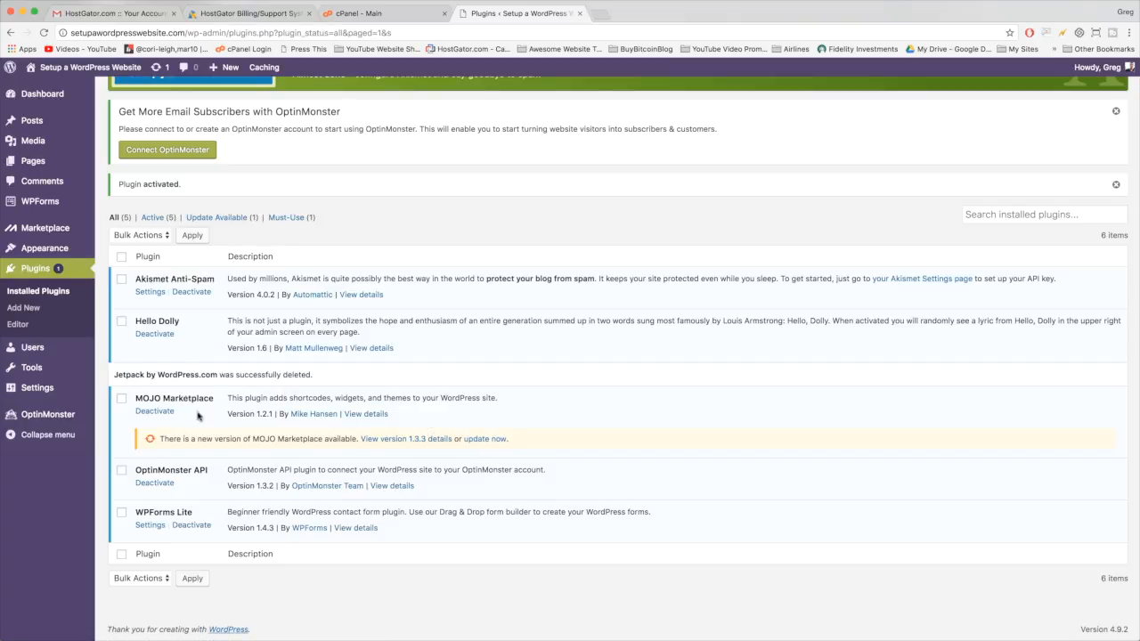
pyautogui.click(157, 412)
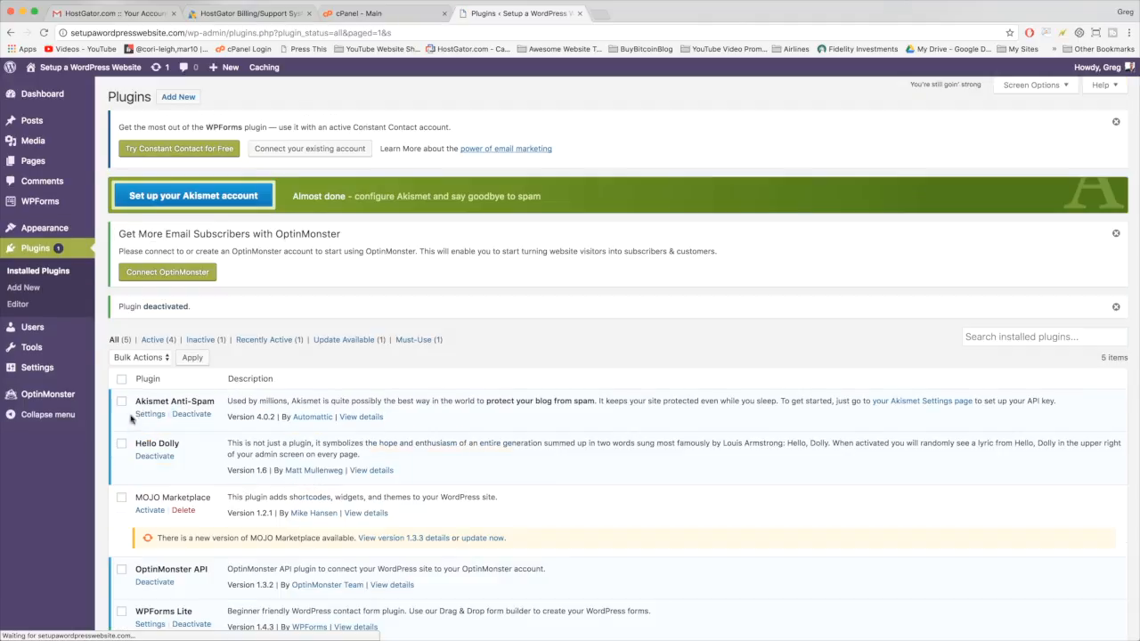
pyautogui.click(182, 510)
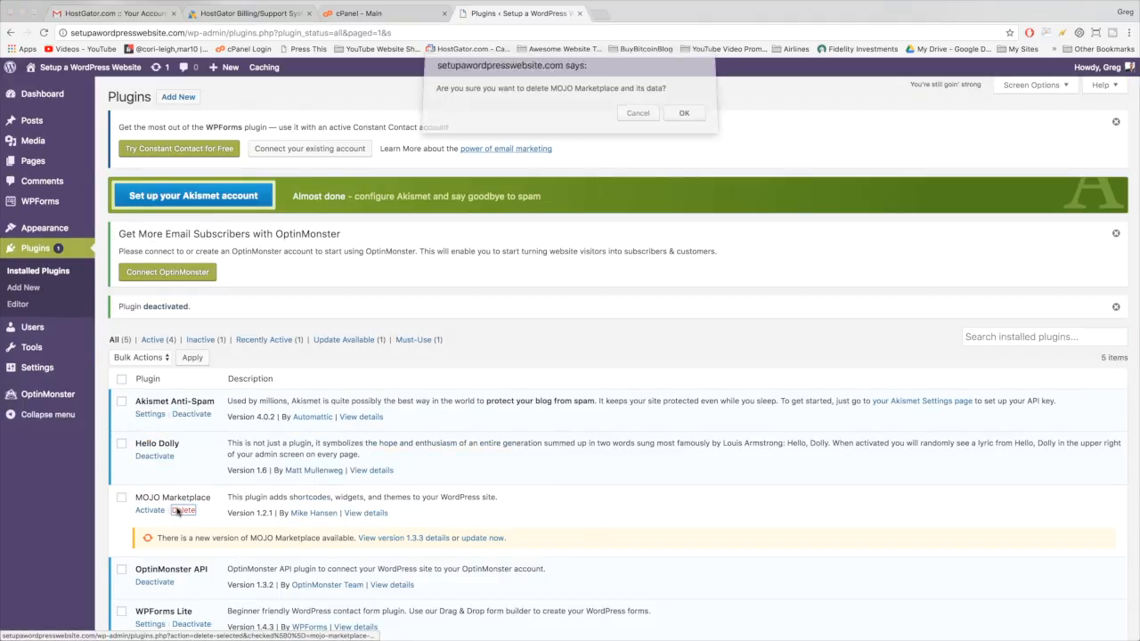
pyautogui.press('Return')
pyautogui.scroll(-2, 177, 510)
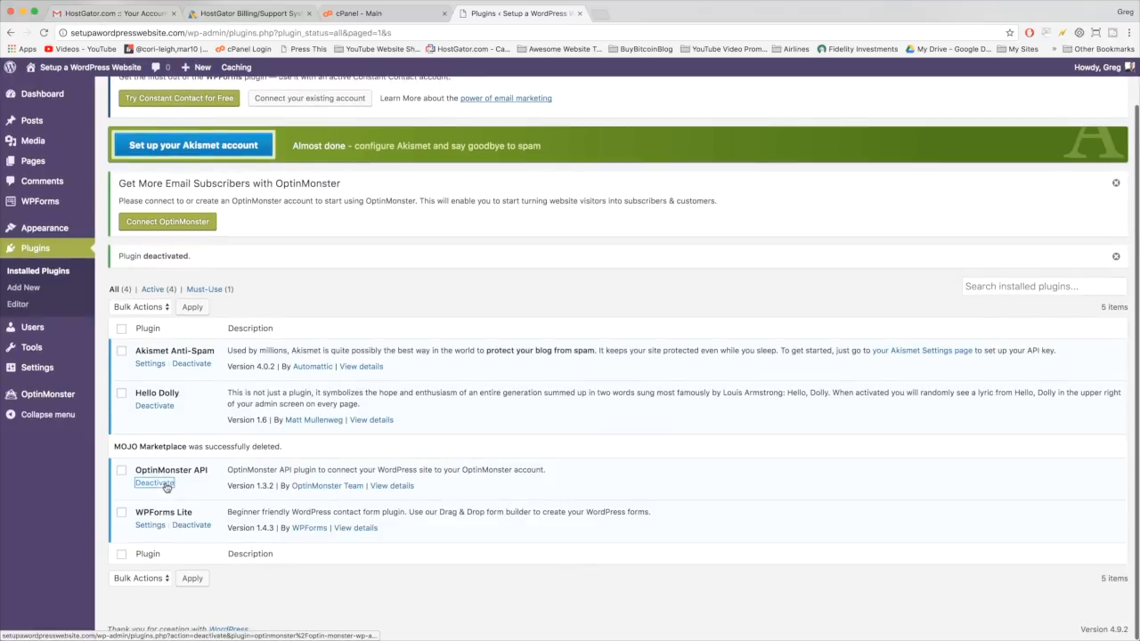
pyautogui.click(166, 483)
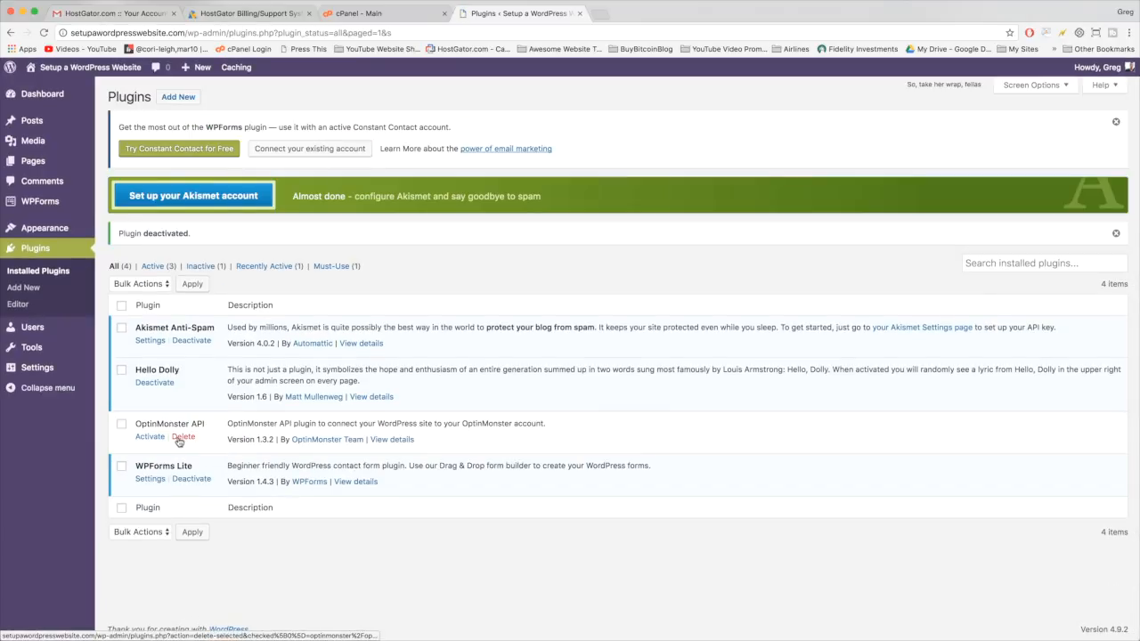
pyautogui.click(183, 437)
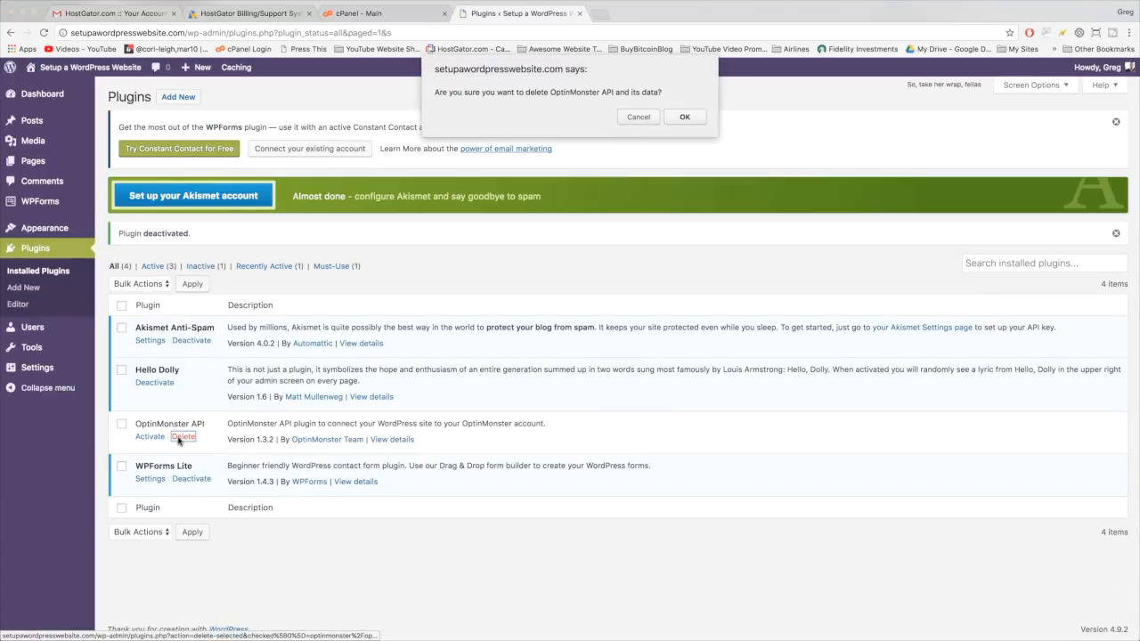
pyautogui.click(685, 119)
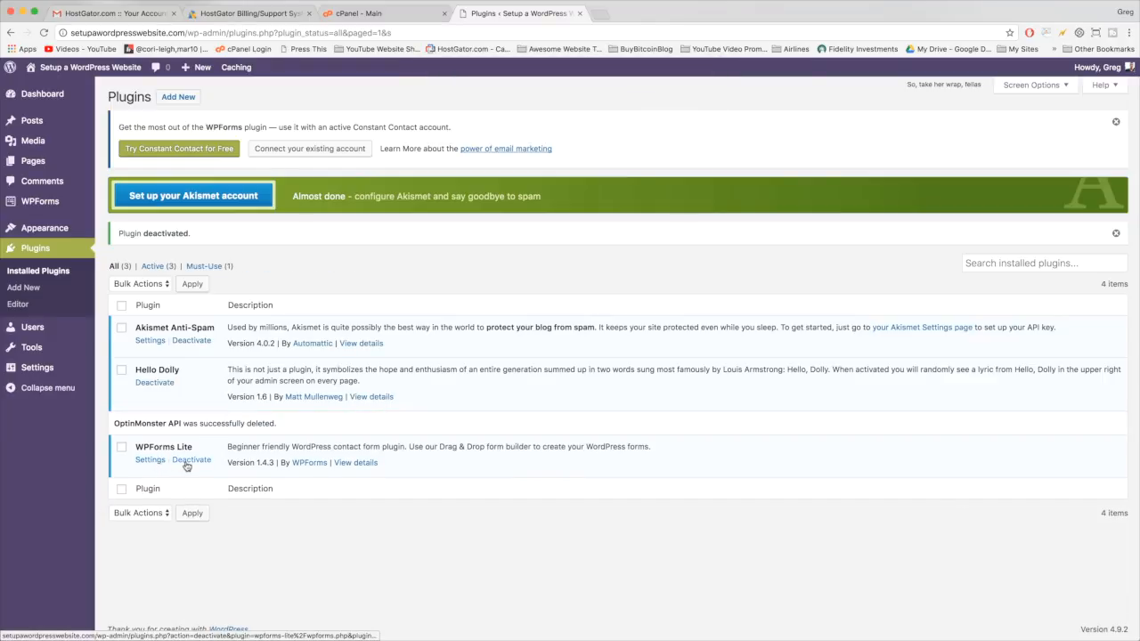
# - Deactivate WPForms Lite with the 'couldn't get it to work' reason, then delete it
pyautogui.click(187, 463)
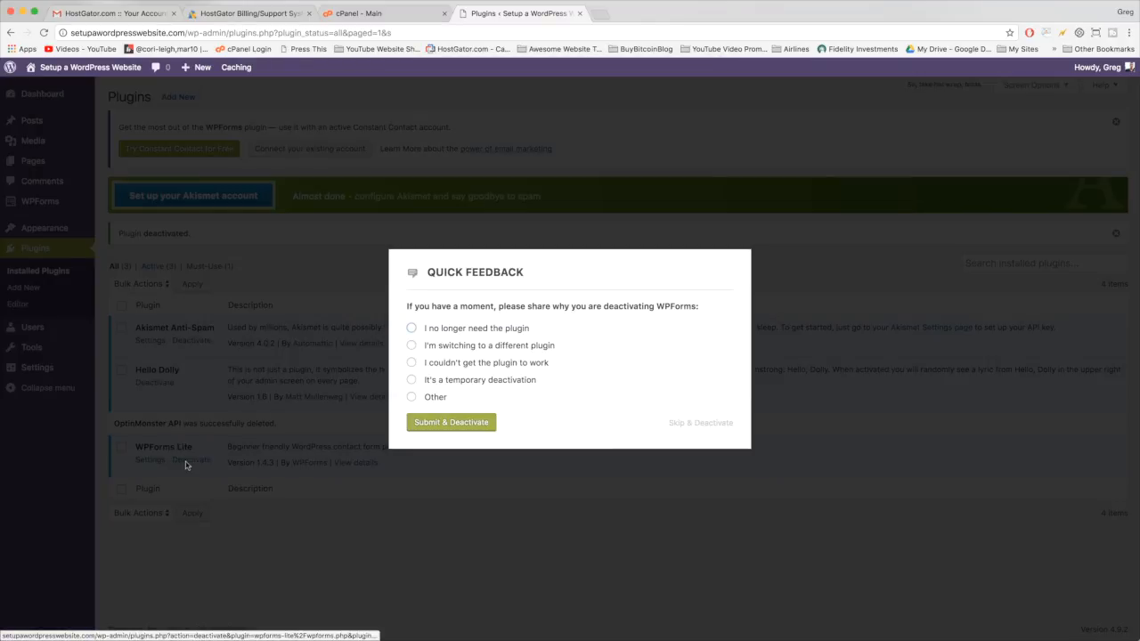
pyautogui.click(411, 363)
pyautogui.click(442, 422)
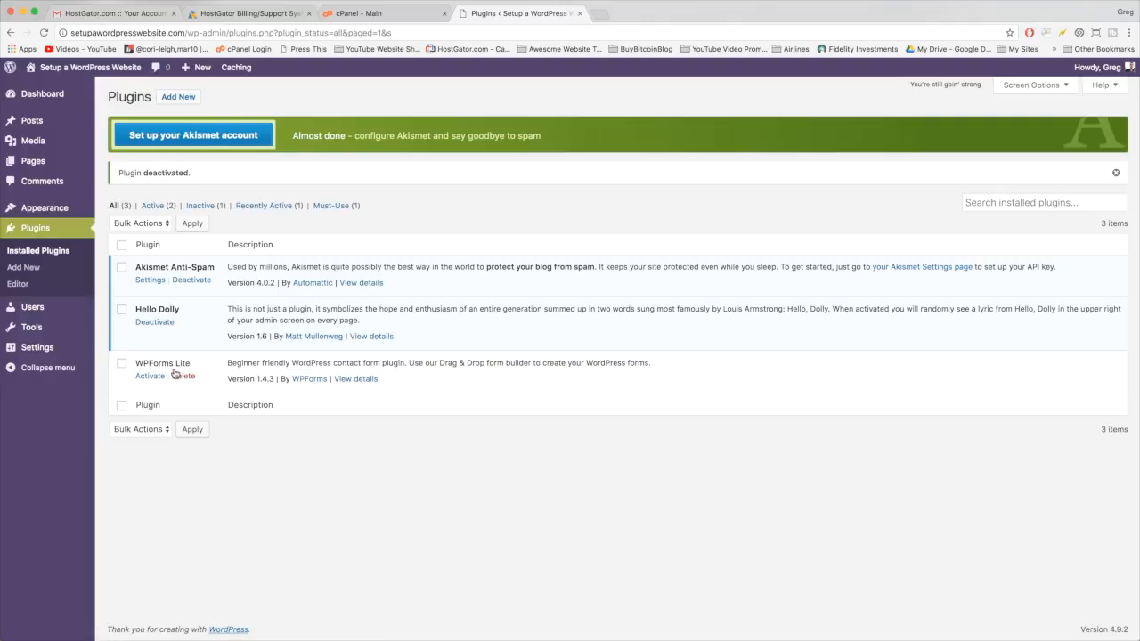
pyautogui.click(176, 375)
pyautogui.click(682, 114)
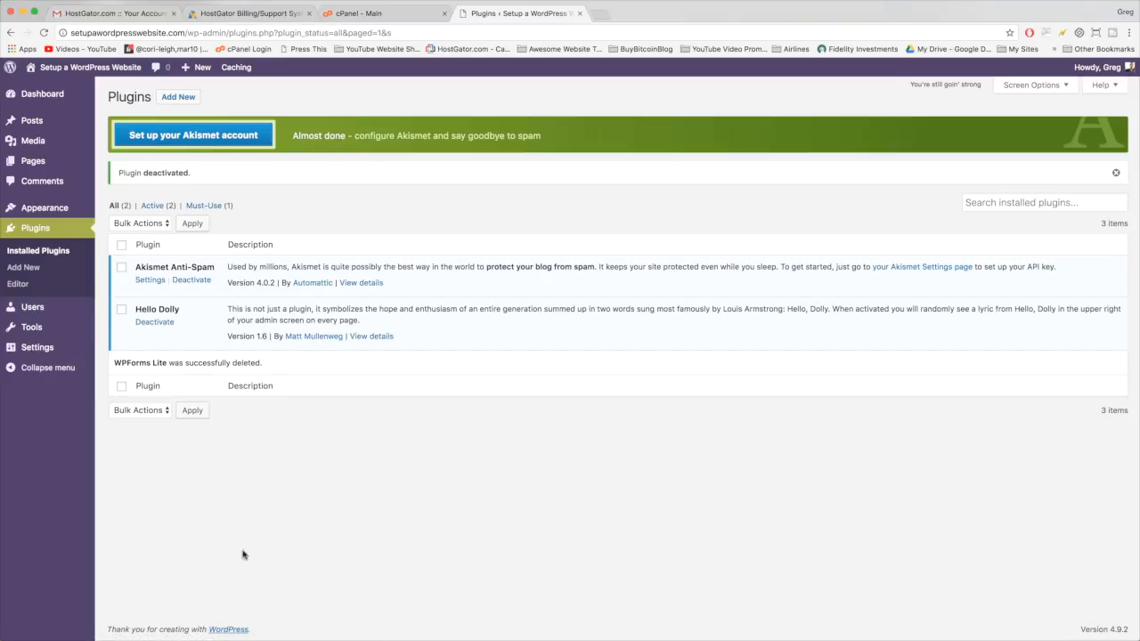
# - Go to Appearance > Themes and open Add New themes
pyautogui.click(45, 208)
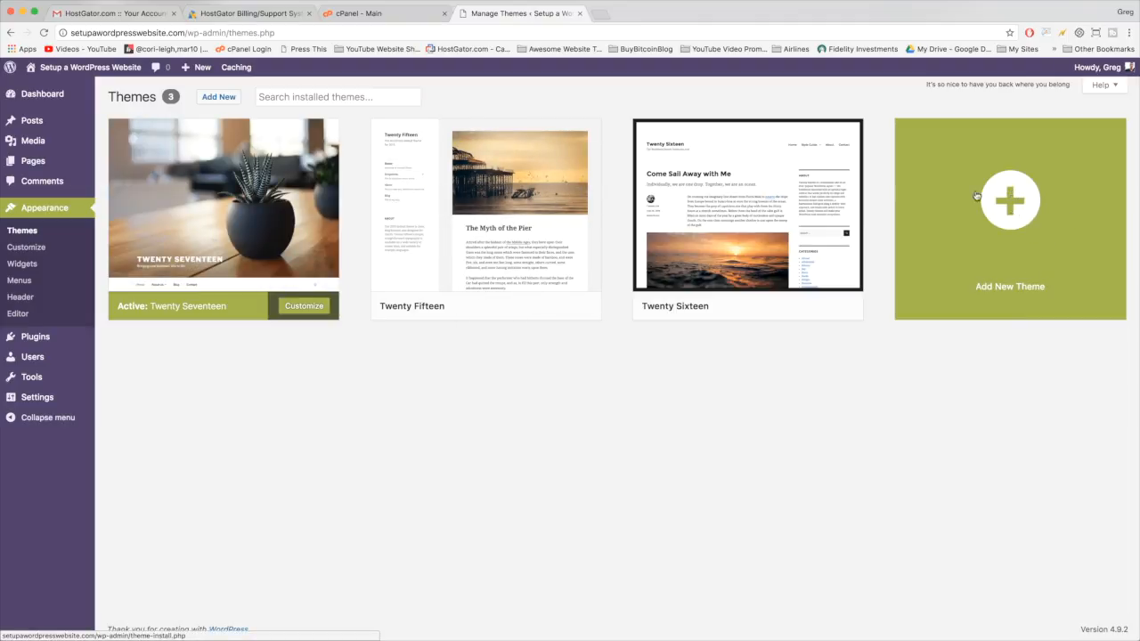
pyautogui.click(1009, 209)
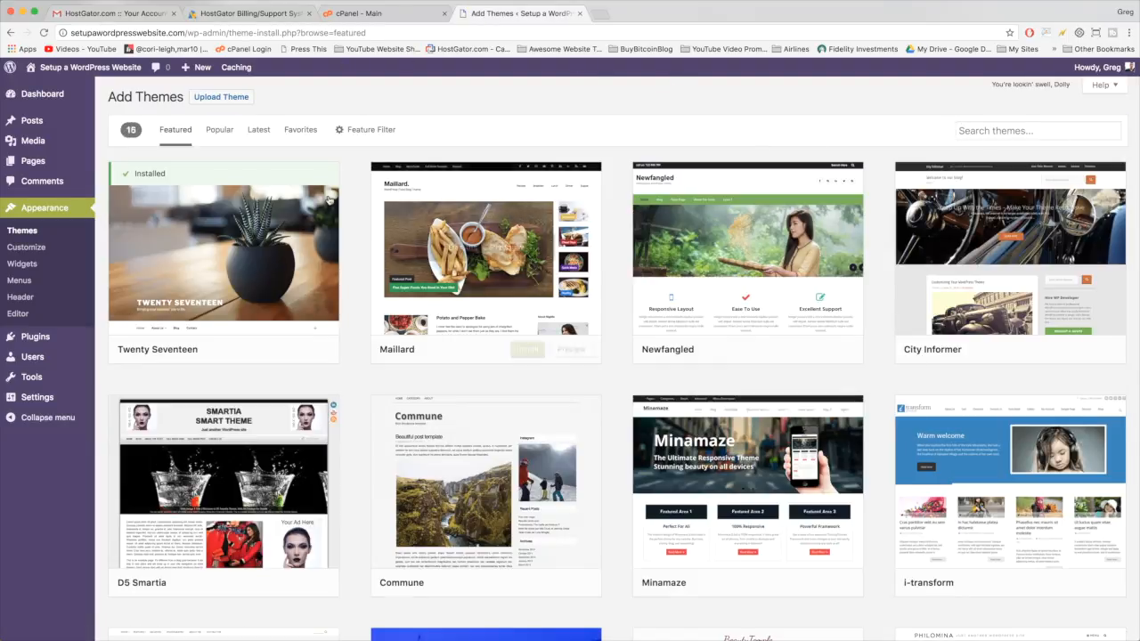
pyautogui.scroll(-10, 326, 204)
pyautogui.scroll(10, 330, 200)
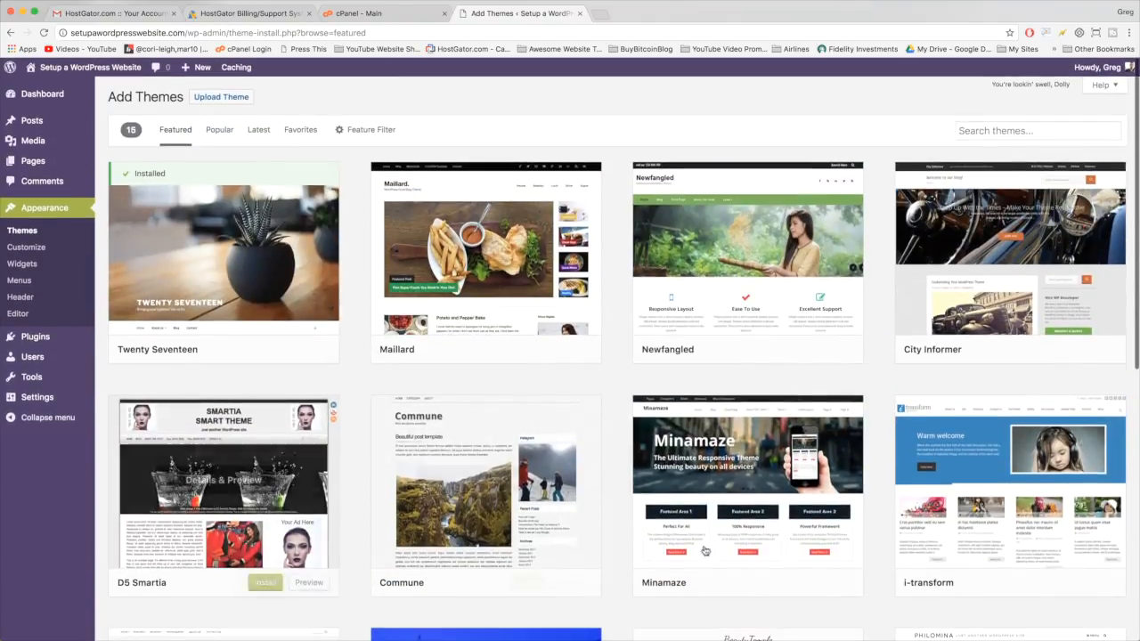
# - Show the Popular themes and scroll through the theme grid
pyautogui.click(217, 131)
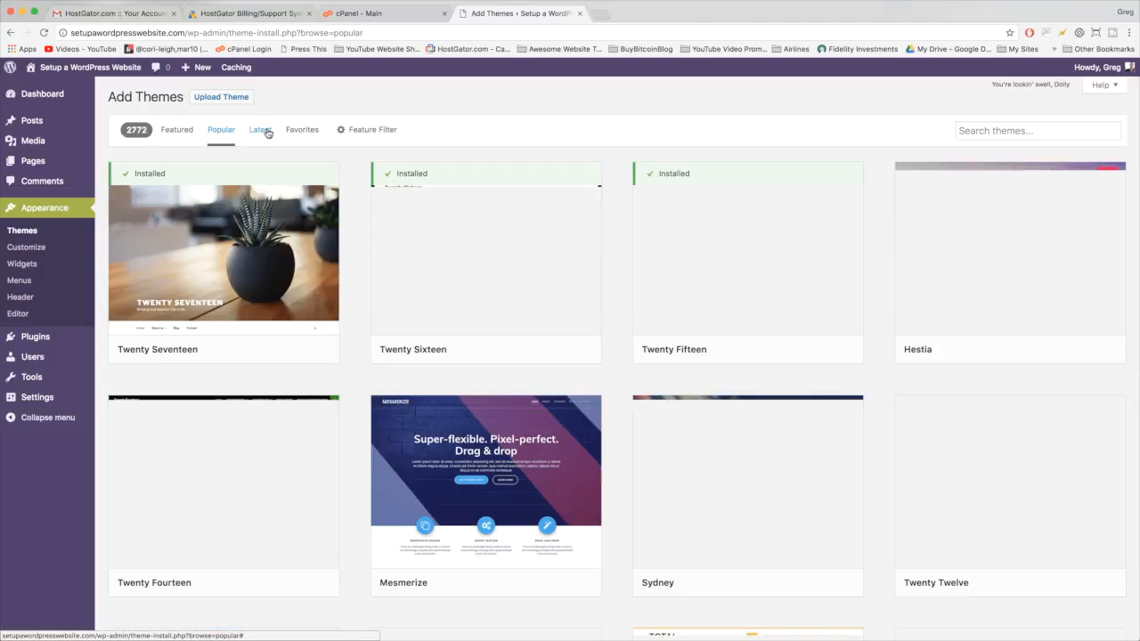
pyautogui.scroll(-5, 474, 346)
pyautogui.scroll(-6, 475, 345)
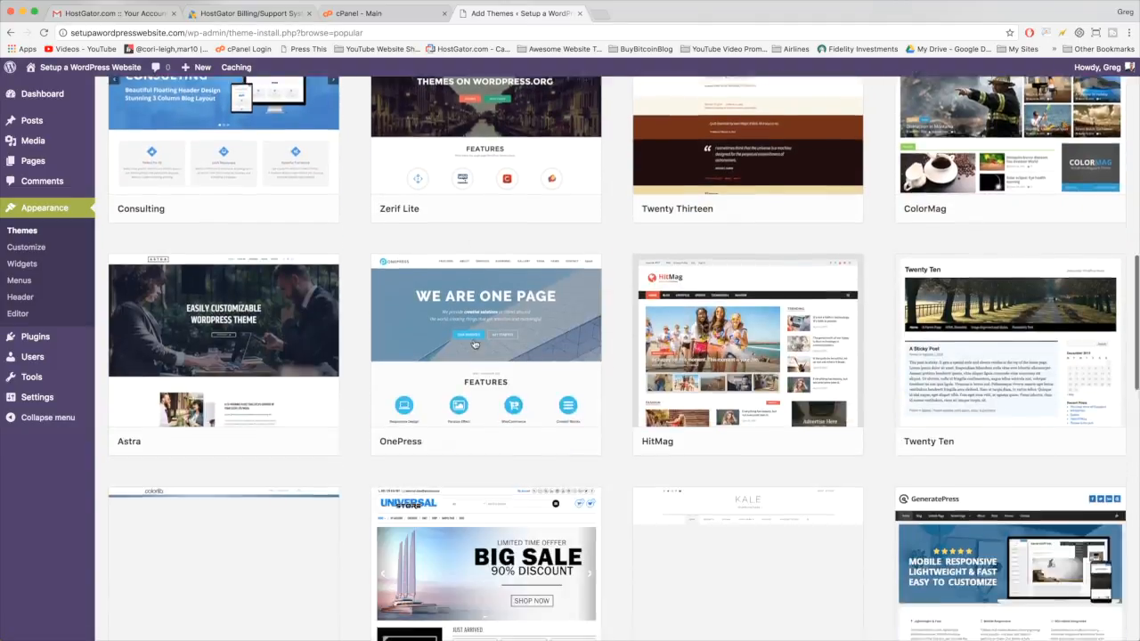
pyautogui.scroll(10, 678, 477)
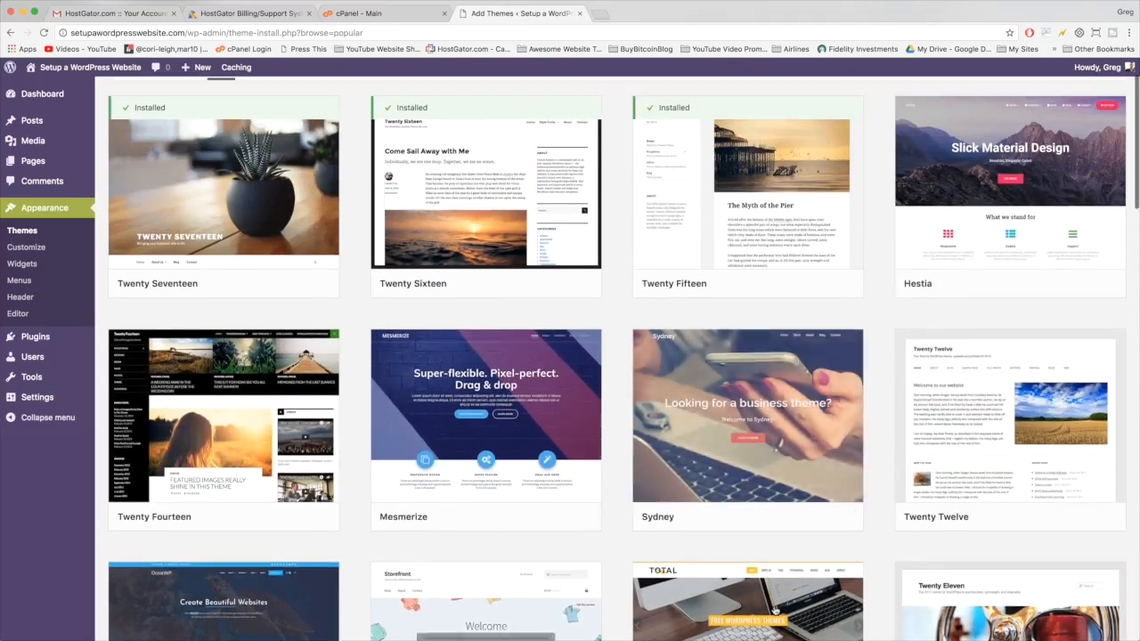
pyautogui.moveTo(837, 401)
pyautogui.scroll(1, 842, 399)
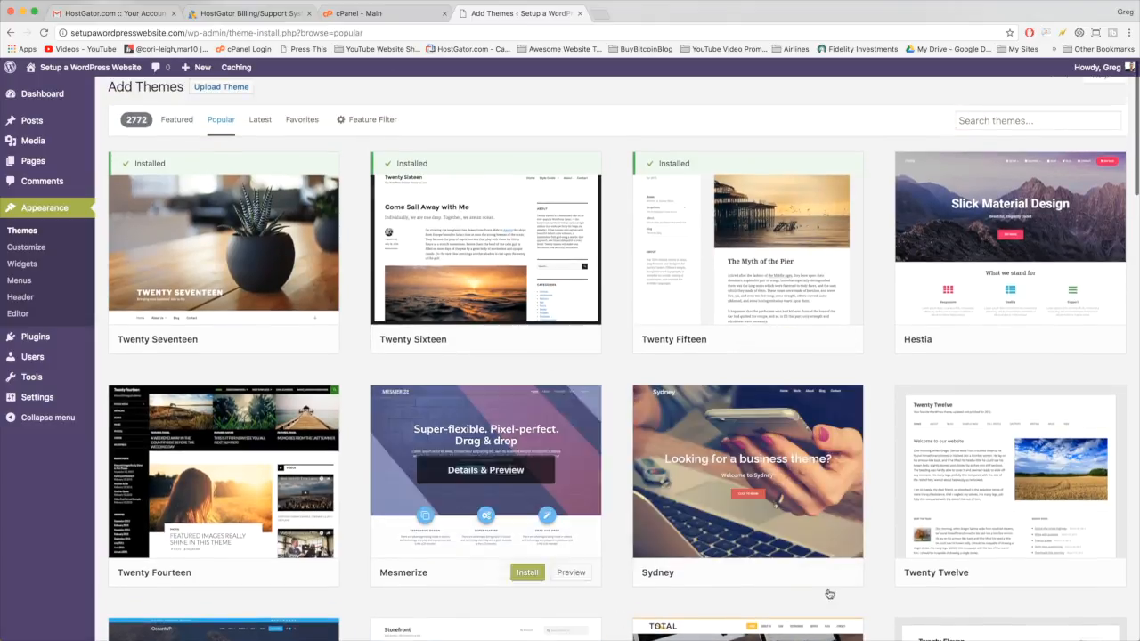
pyautogui.scroll(-3, 312, 445)
pyautogui.scroll(-6, 312, 445)
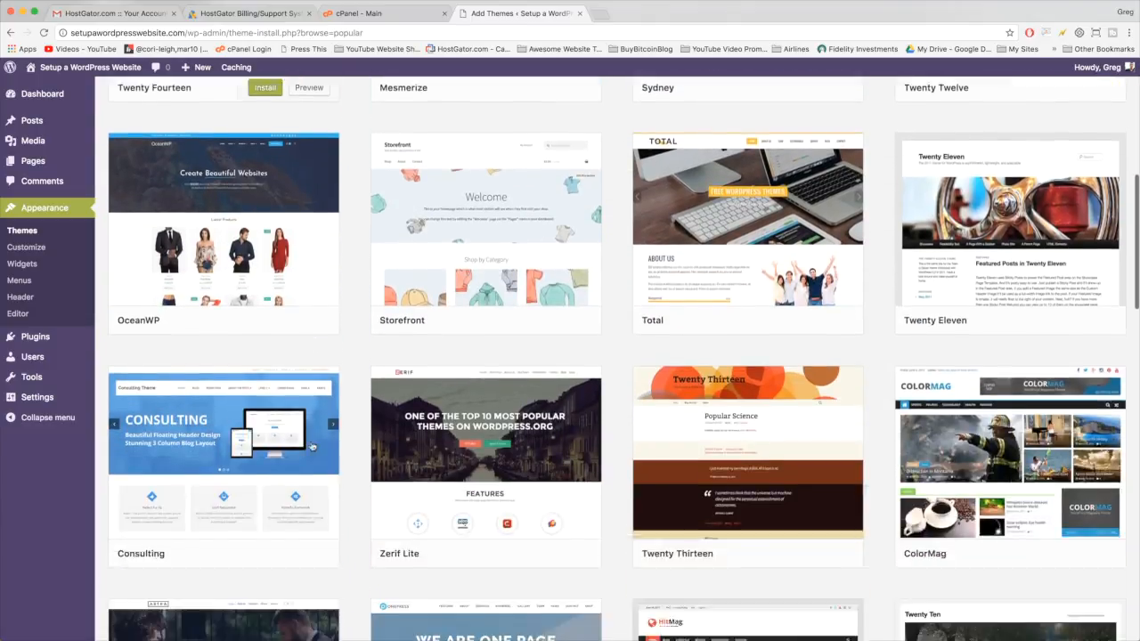
pyautogui.scroll(10, 312, 446)
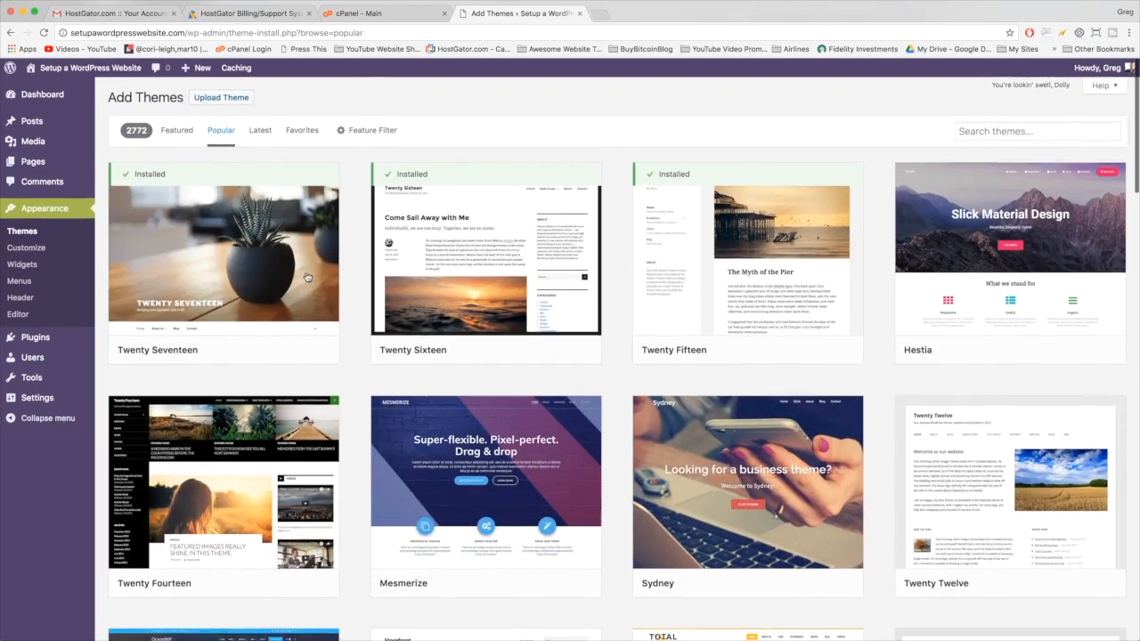
pyautogui.scroll(-15, 535, 249)
pyautogui.scroll(10, 558, 252)
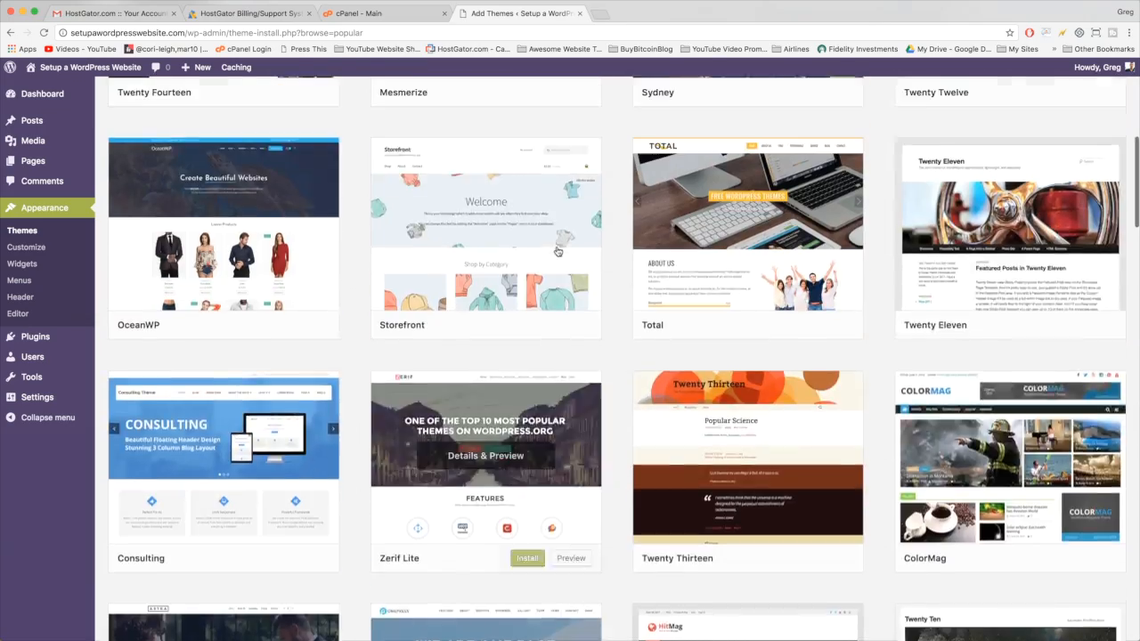
pyautogui.scroll(3, 558, 252)
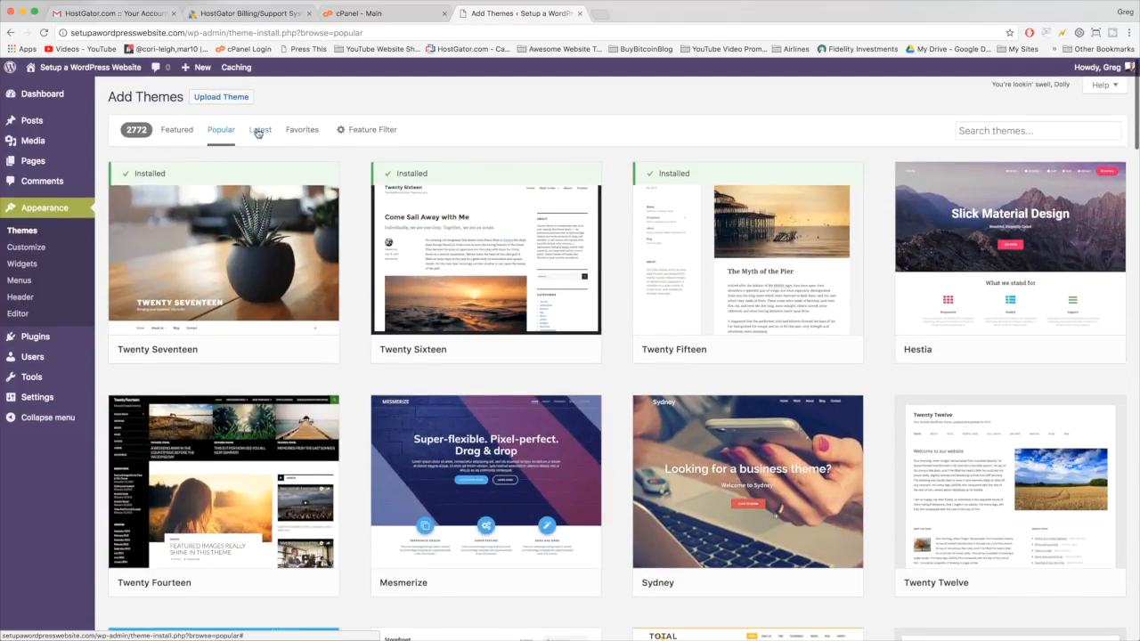
# - Search the theme directory for business, then yoga, then ocean
pyautogui.click(996, 130)
pyautogui.write('business')
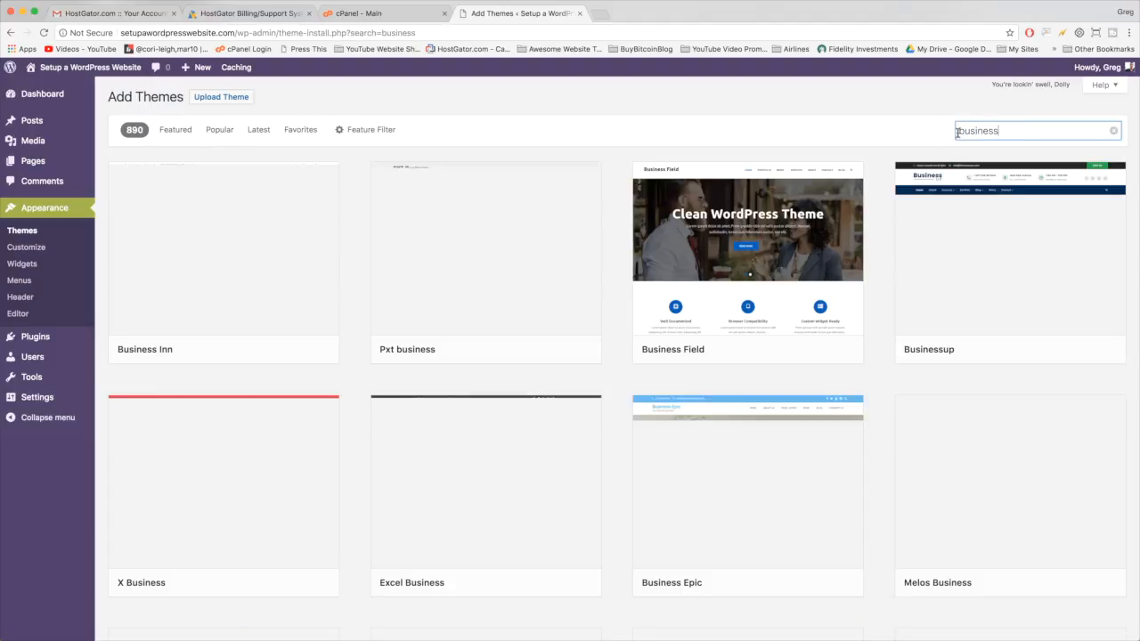
pyautogui.scroll(-5, 414, 334)
pyautogui.scroll(5, 415, 334)
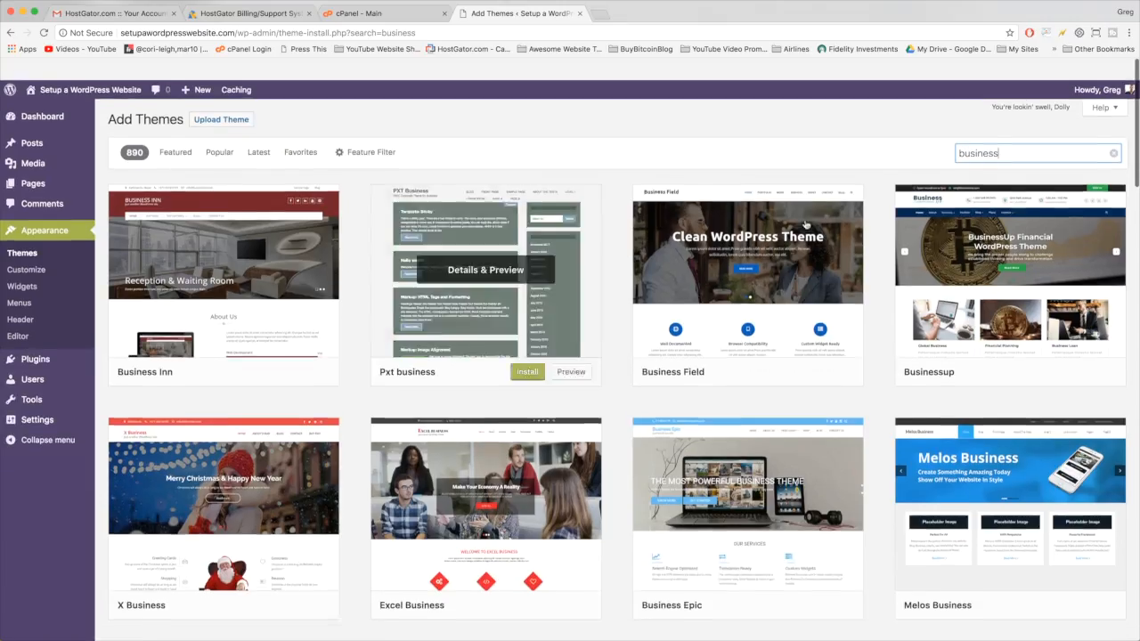
pyautogui.doubleClick(986, 134)
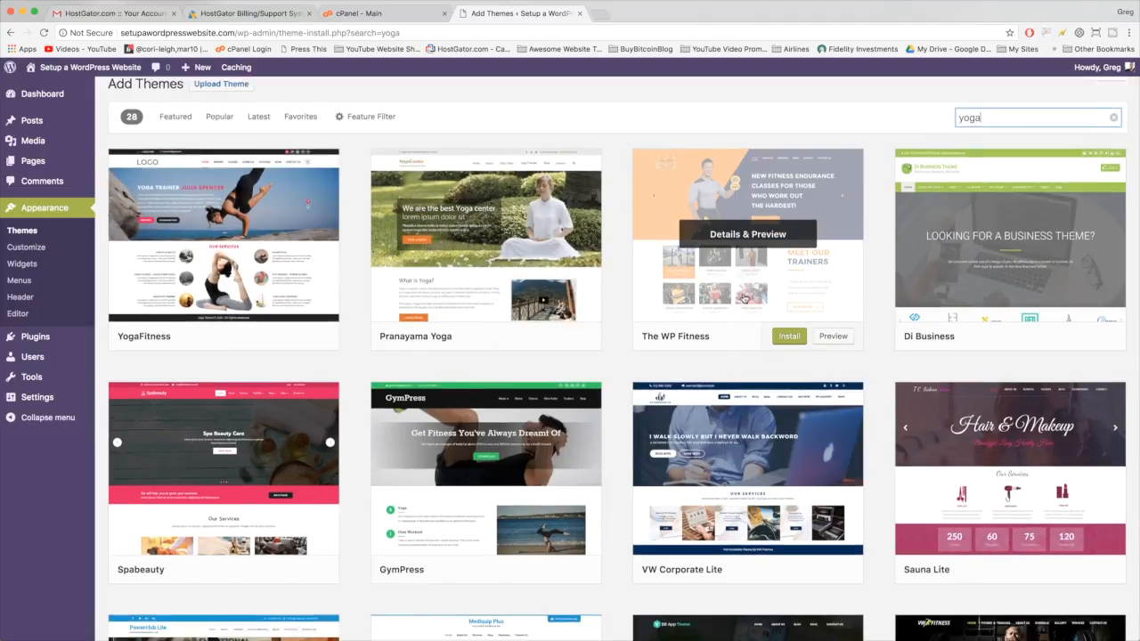
pyautogui.scroll(-15, 744, 299)
pyautogui.scroll(15, 744, 298)
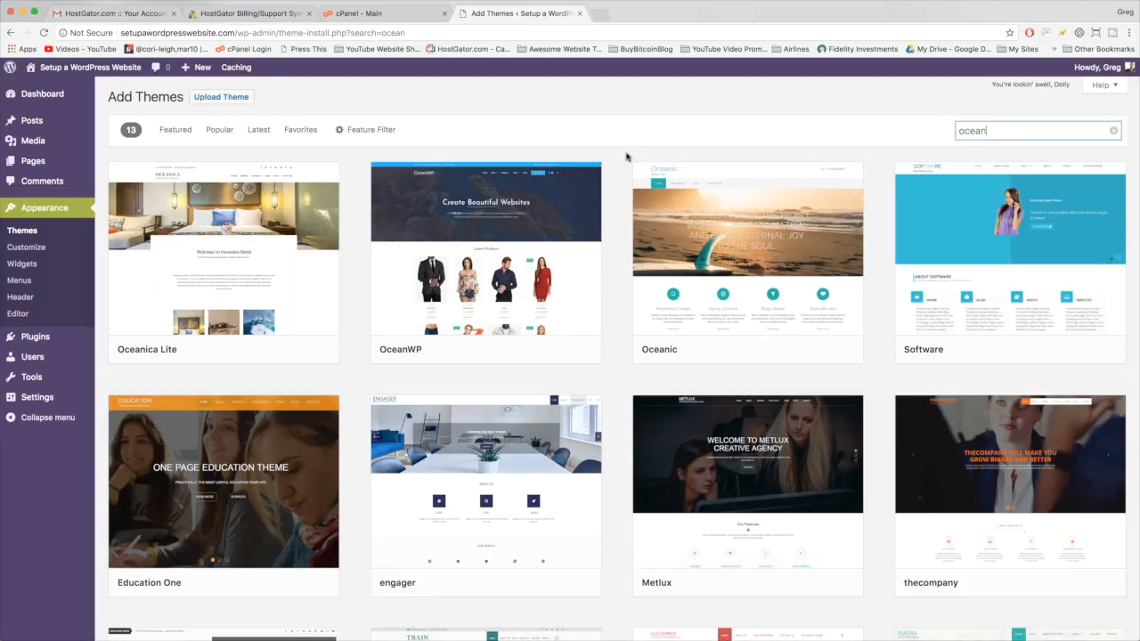
# - Install and activate the OceanWP theme from the results
pyautogui.click(462, 206)
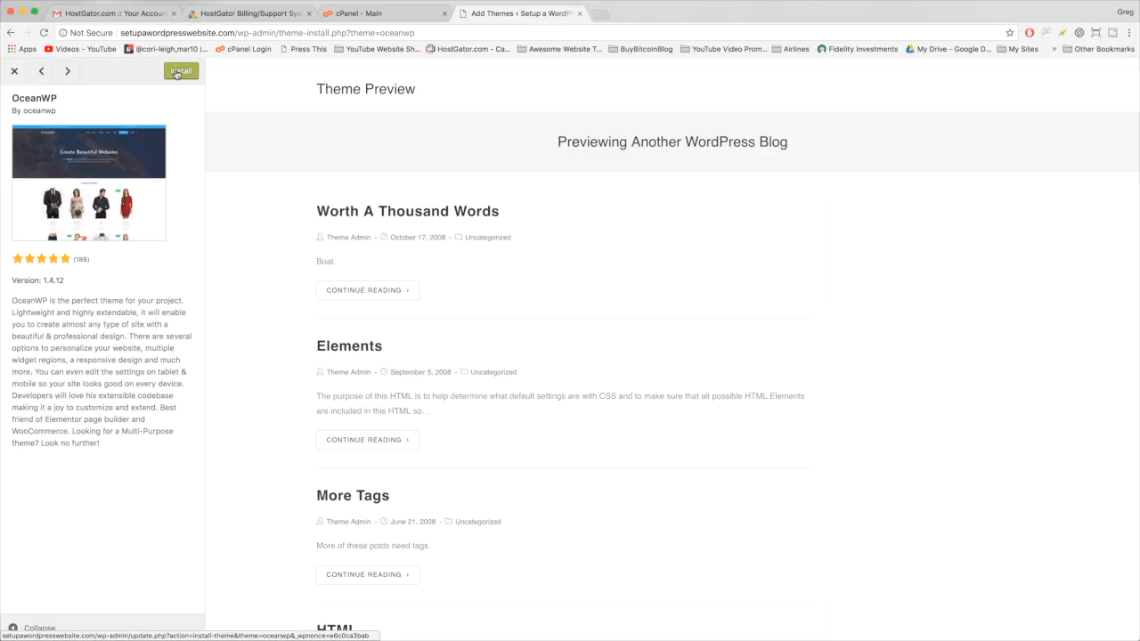
pyautogui.click(177, 72)
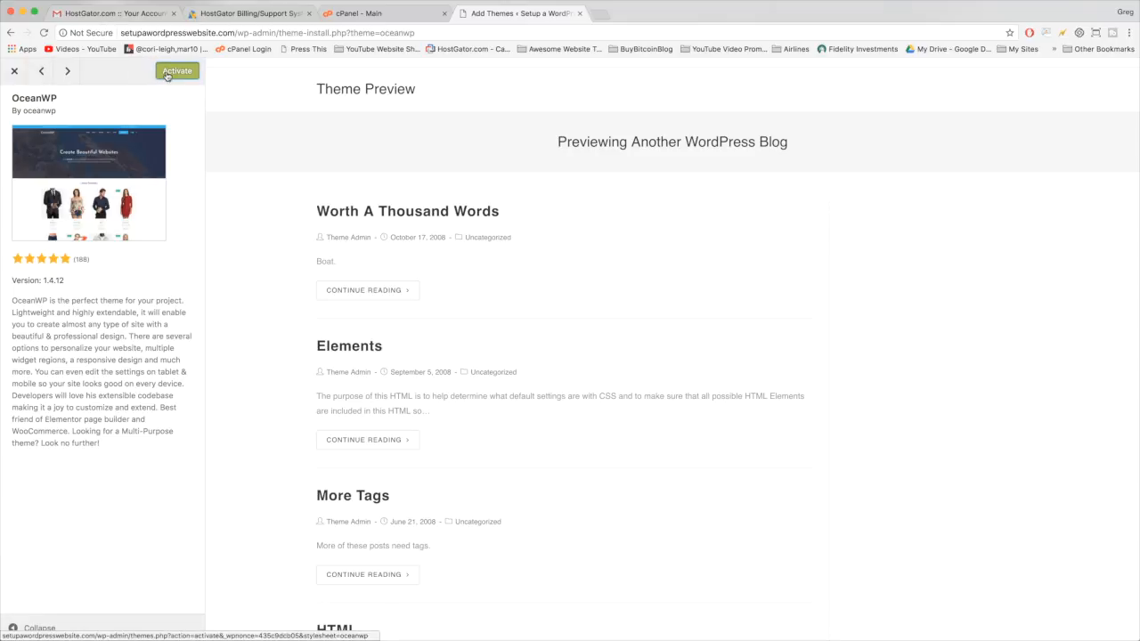
pyautogui.click(166, 75)
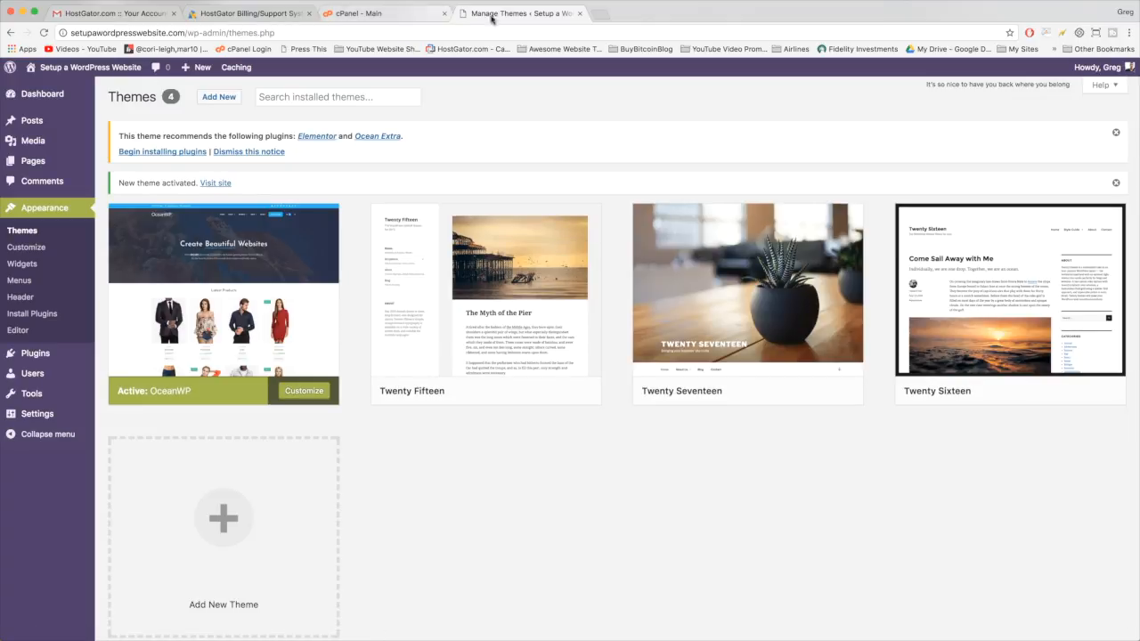
# - View the live site in the OceanWP theme, then return to the admin Dashboard
pyautogui.moveTo(67, 69)
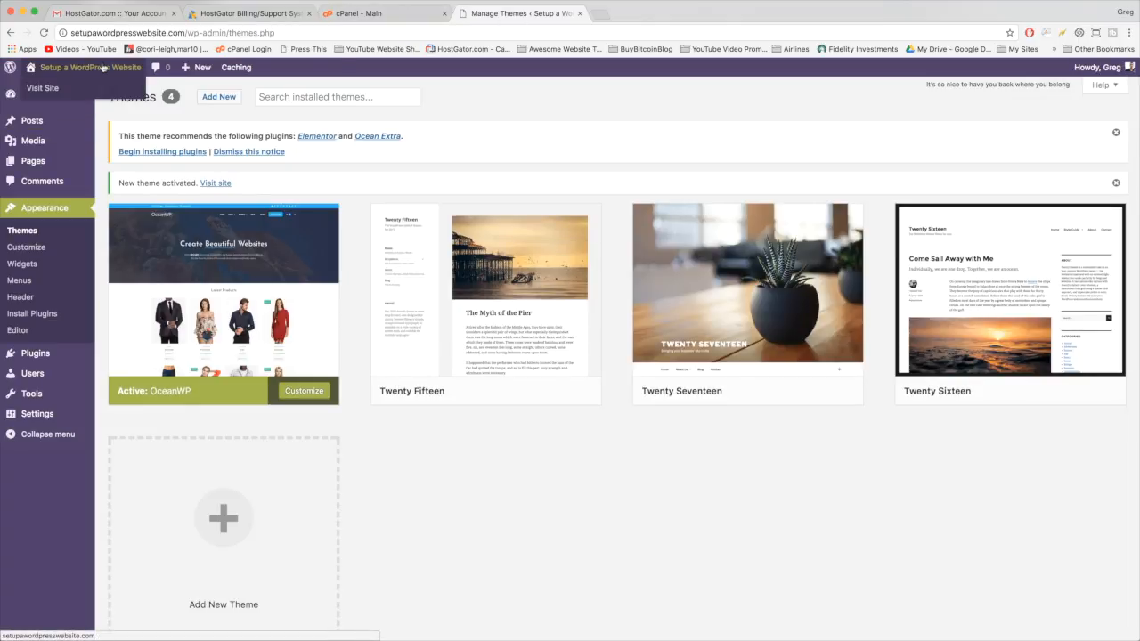
pyautogui.click(102, 67)
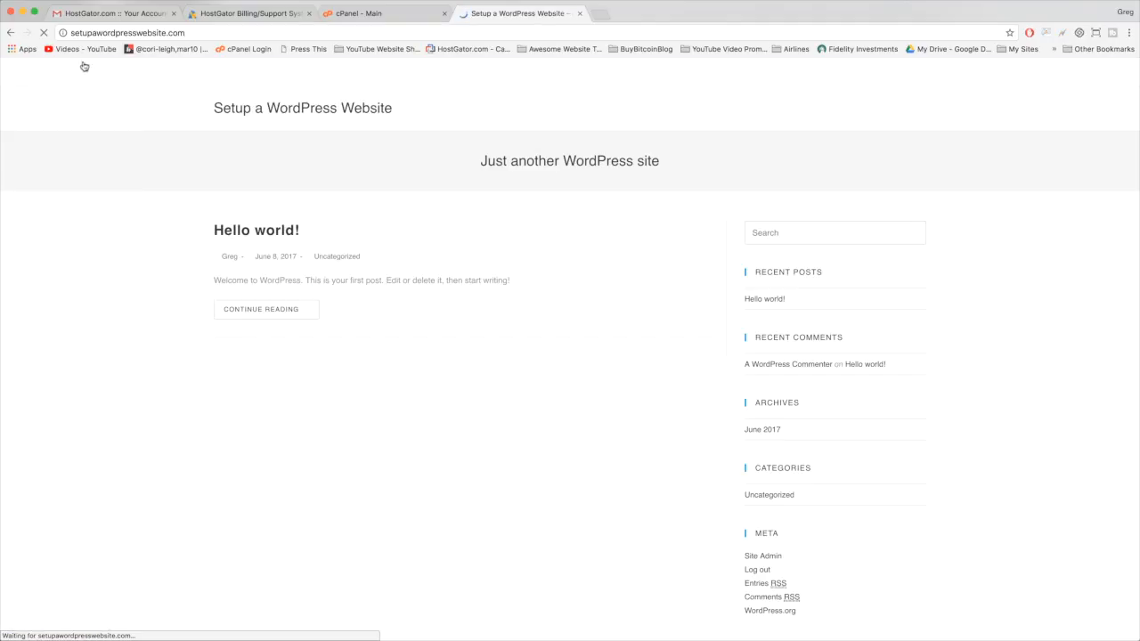
pyautogui.scroll(-2, 407, 212)
pyautogui.scroll(3, 407, 213)
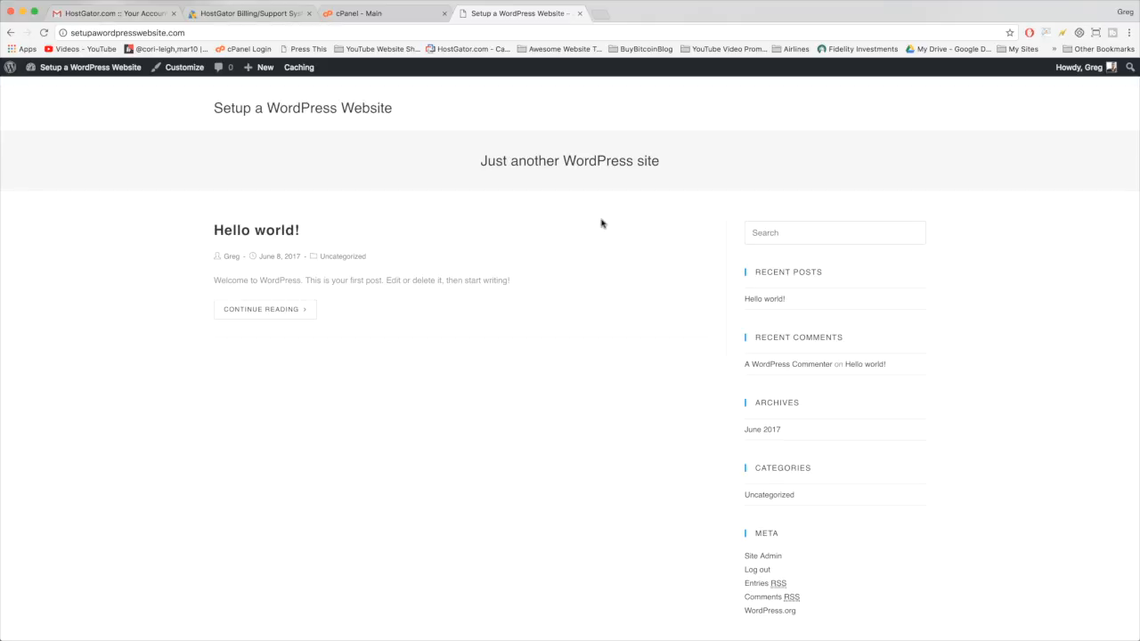
pyautogui.scroll(1, 764, 301)
pyautogui.scroll(-2, 545, 258)
pyautogui.scroll(2, 390, 299)
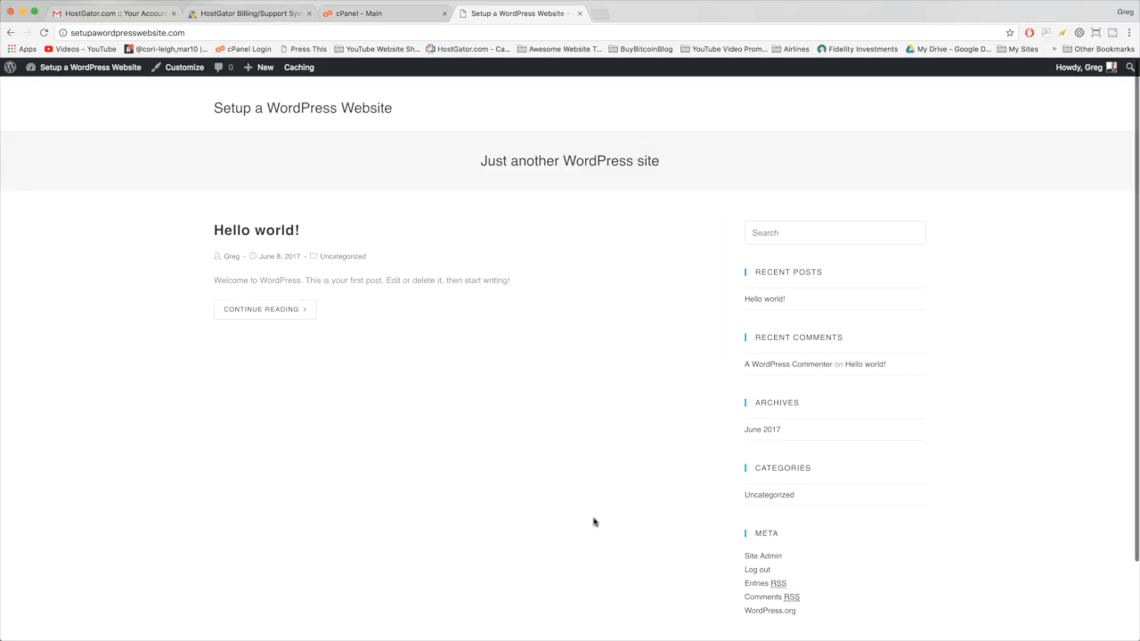
pyautogui.click(86, 74)
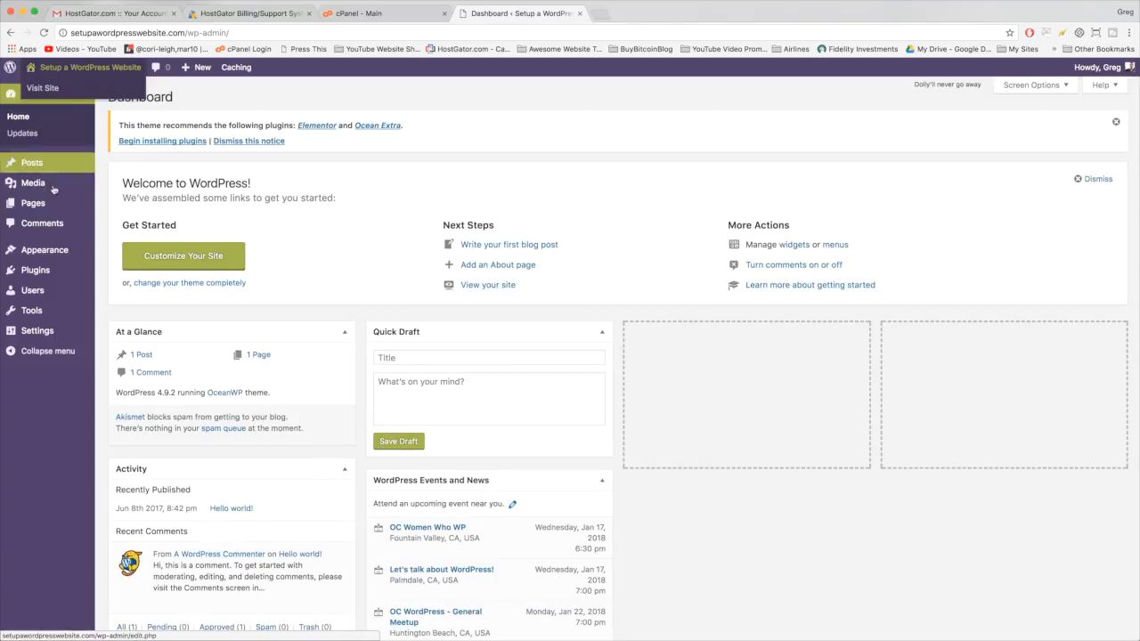
# - Search the plugin directory for Elementor from Plugins > Add New
pyautogui.click(40, 272)
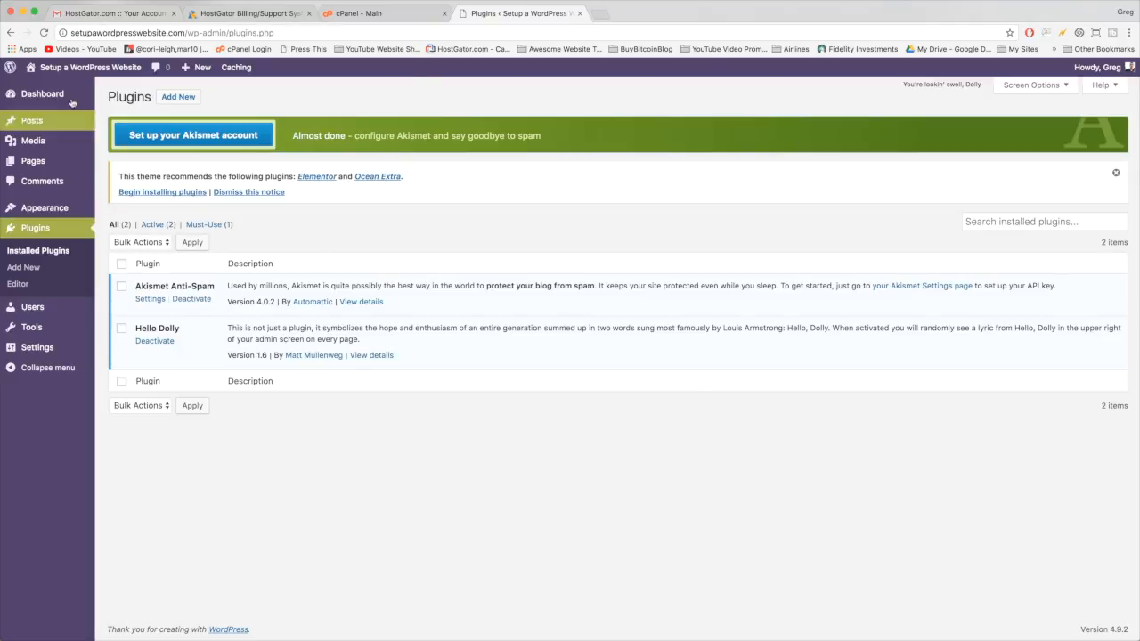
pyautogui.click(174, 98)
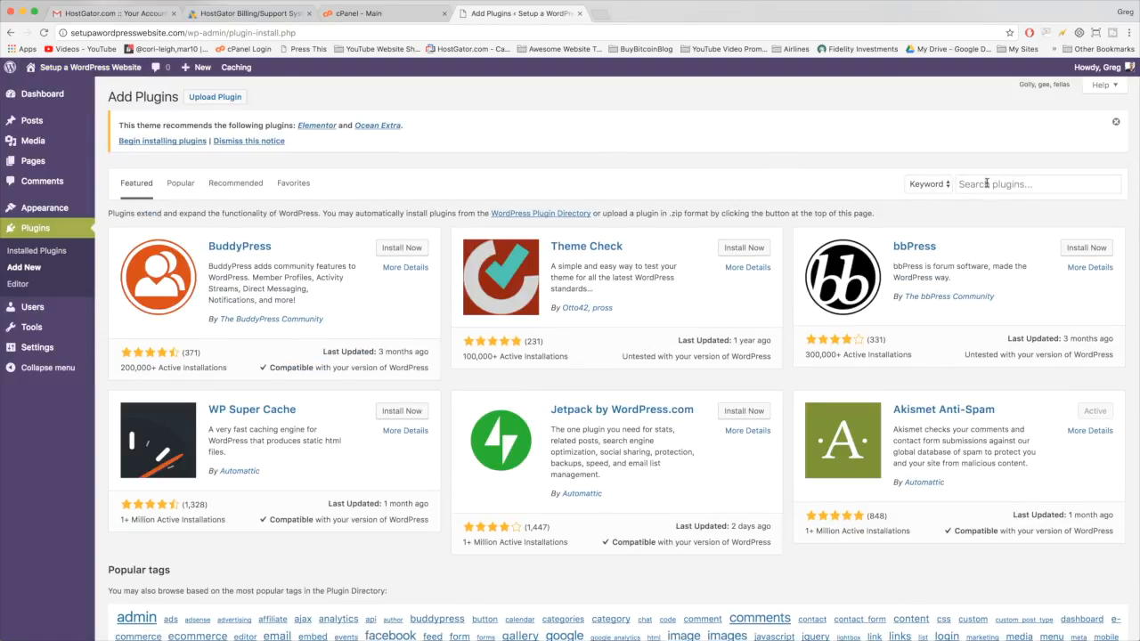
pyautogui.click(987, 184)
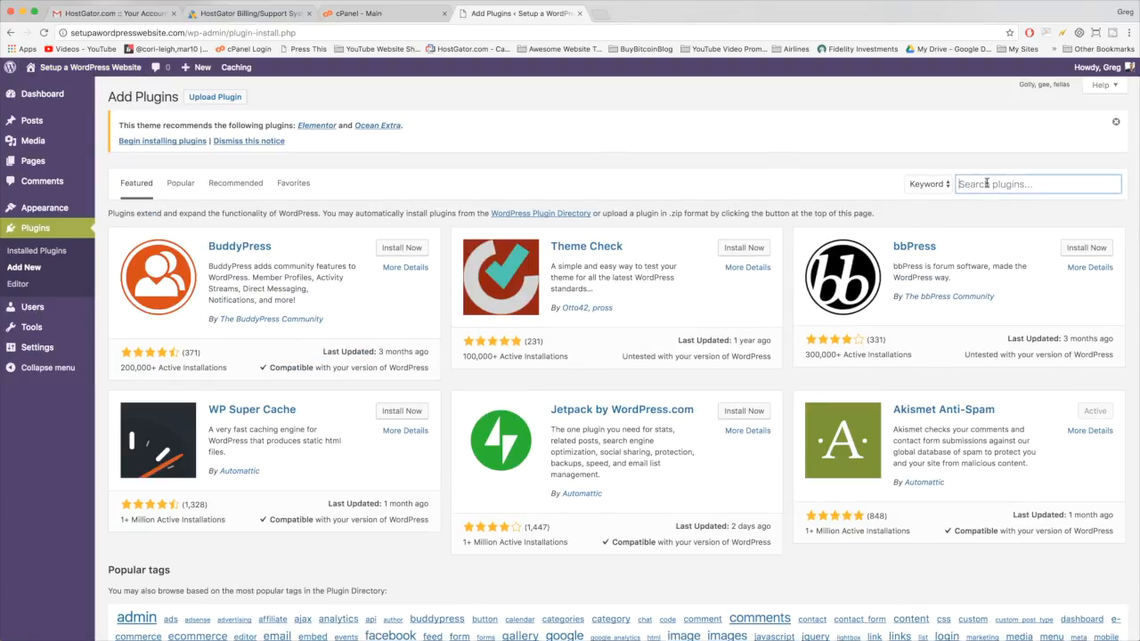
pyautogui.write('elementor')
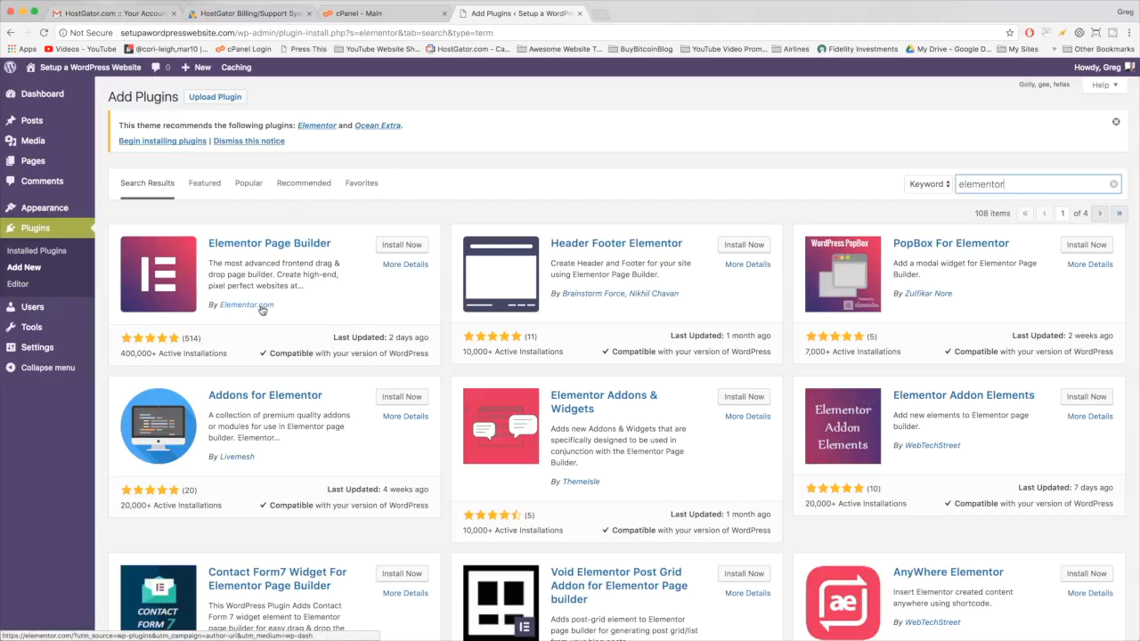
pyautogui.moveTo(119, 354); pyautogui.dragTo(234, 354)
pyautogui.click(233, 353)
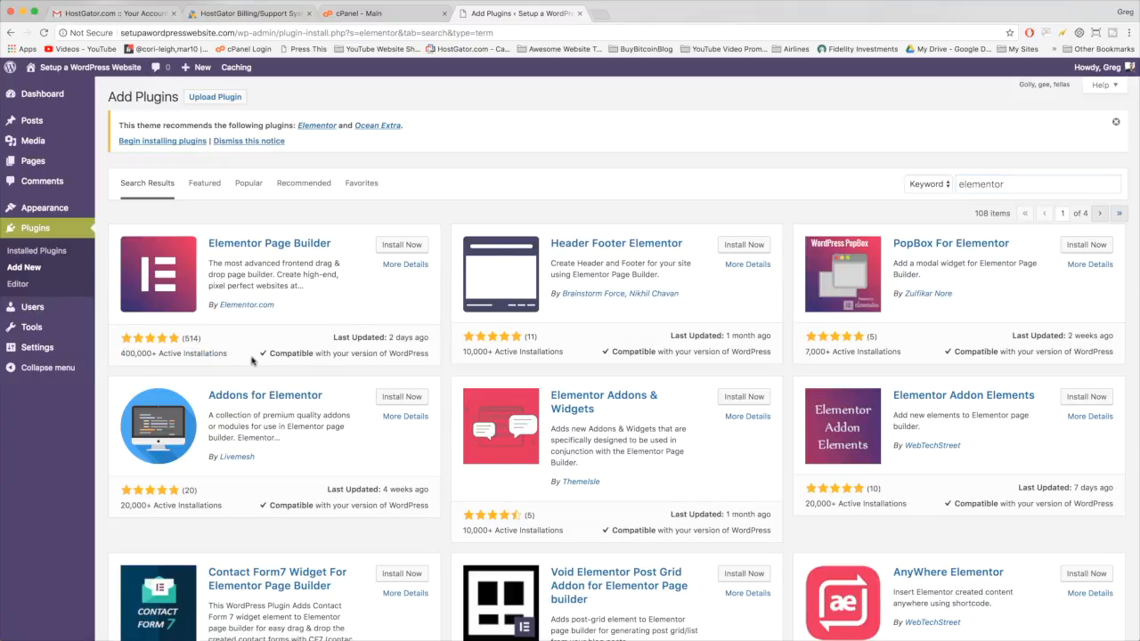
# - Install and activate Elementor Page Builder, then go back to the Dashboard
pyautogui.click(407, 245)
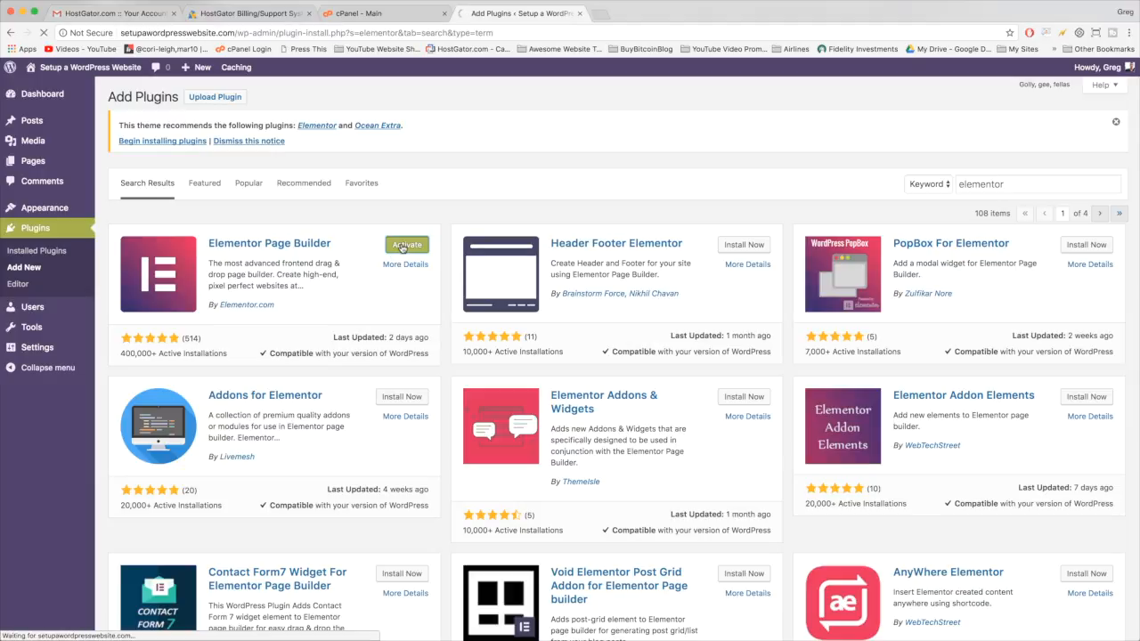
pyautogui.click(401, 245)
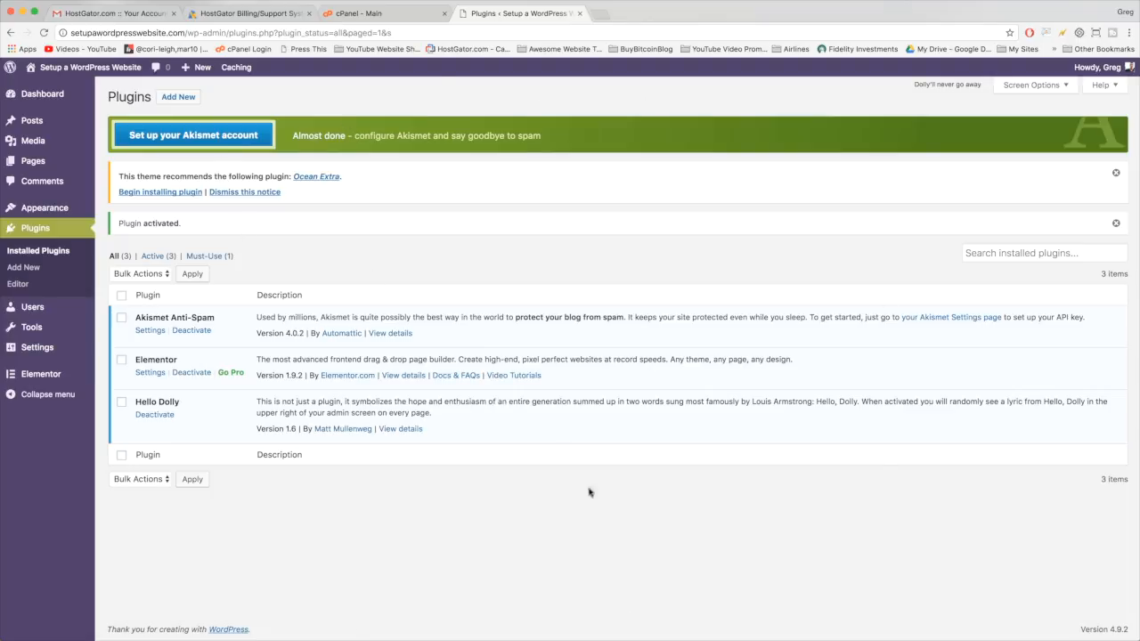
pyautogui.click(78, 69)
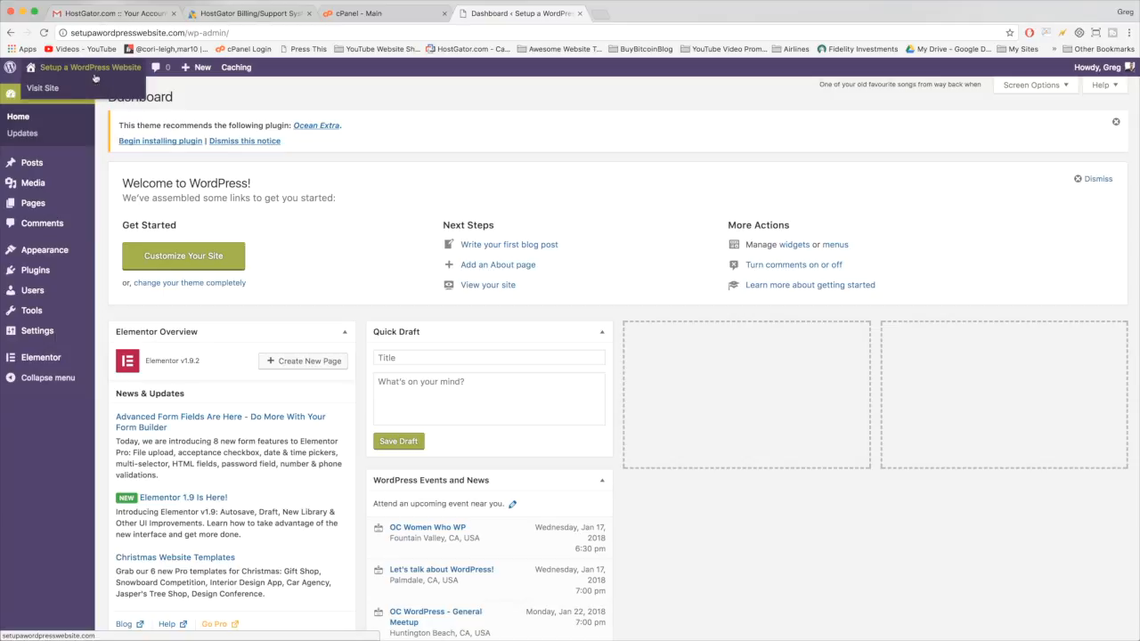
# - Trash the Sample Page and create a new page titled 'Home'
pyautogui.click(41, 210)
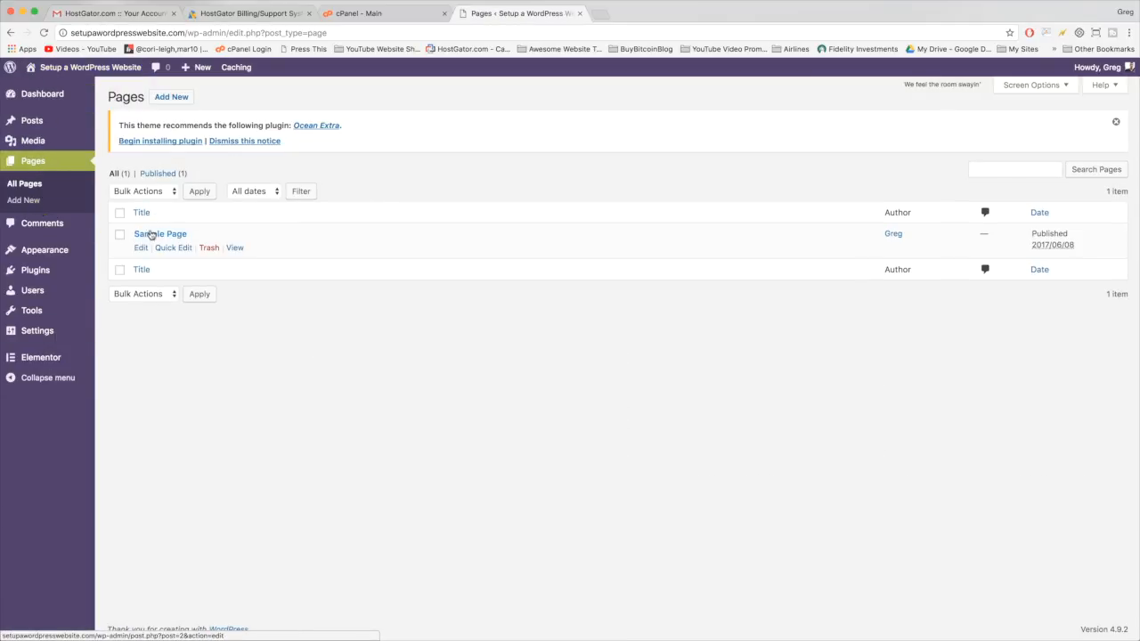
pyautogui.click(209, 250)
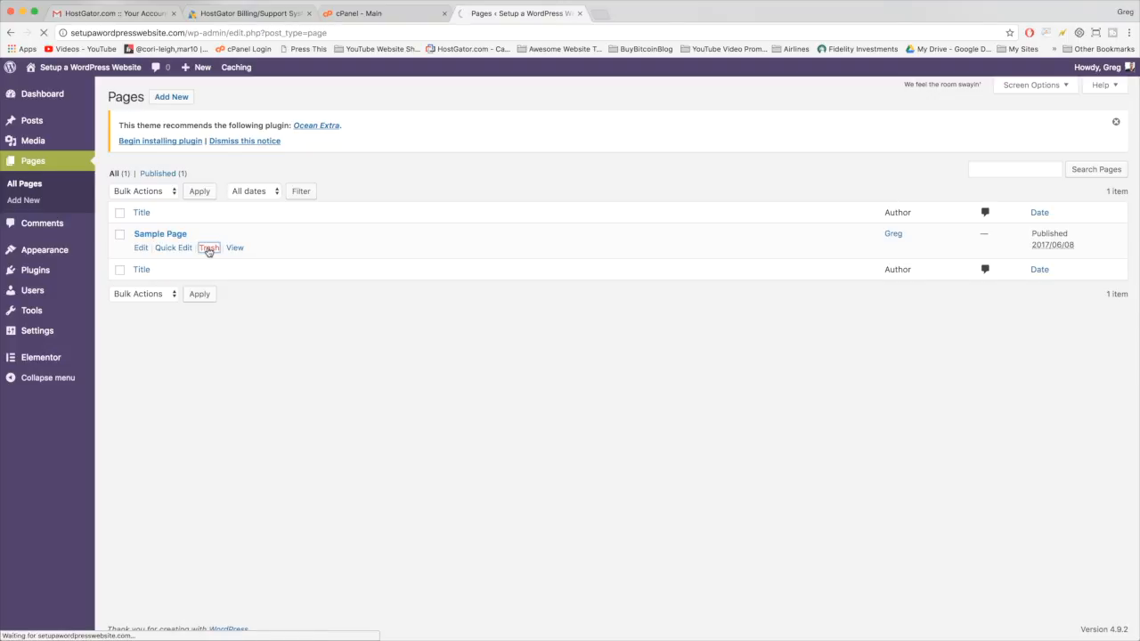
pyautogui.click(173, 100)
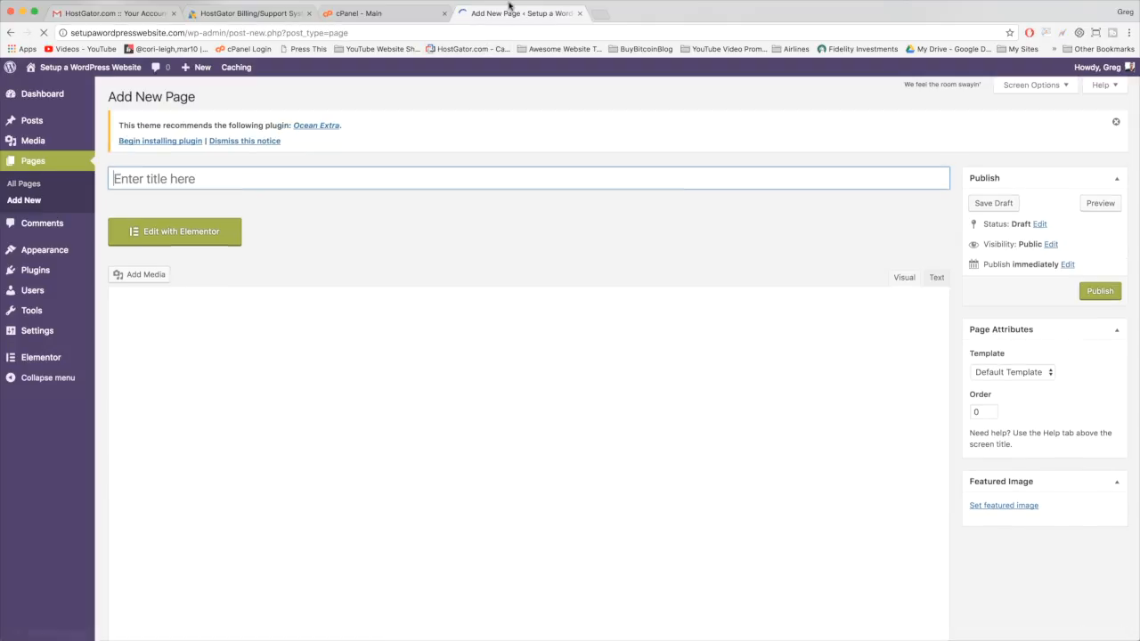
pyautogui.click(438, 394)
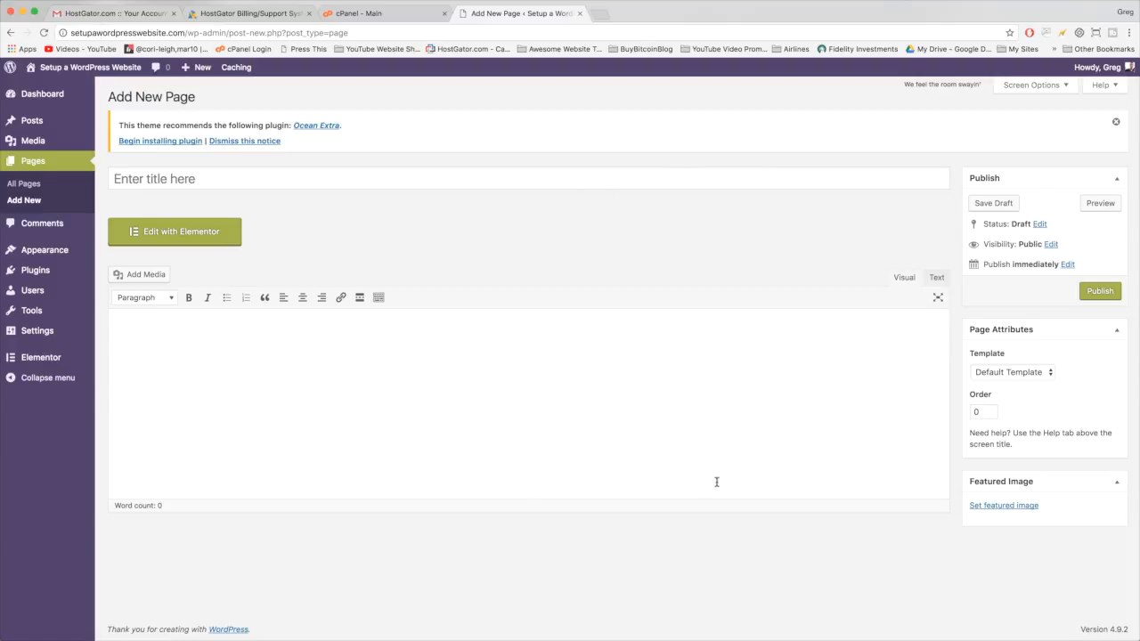
pyautogui.click(214, 183)
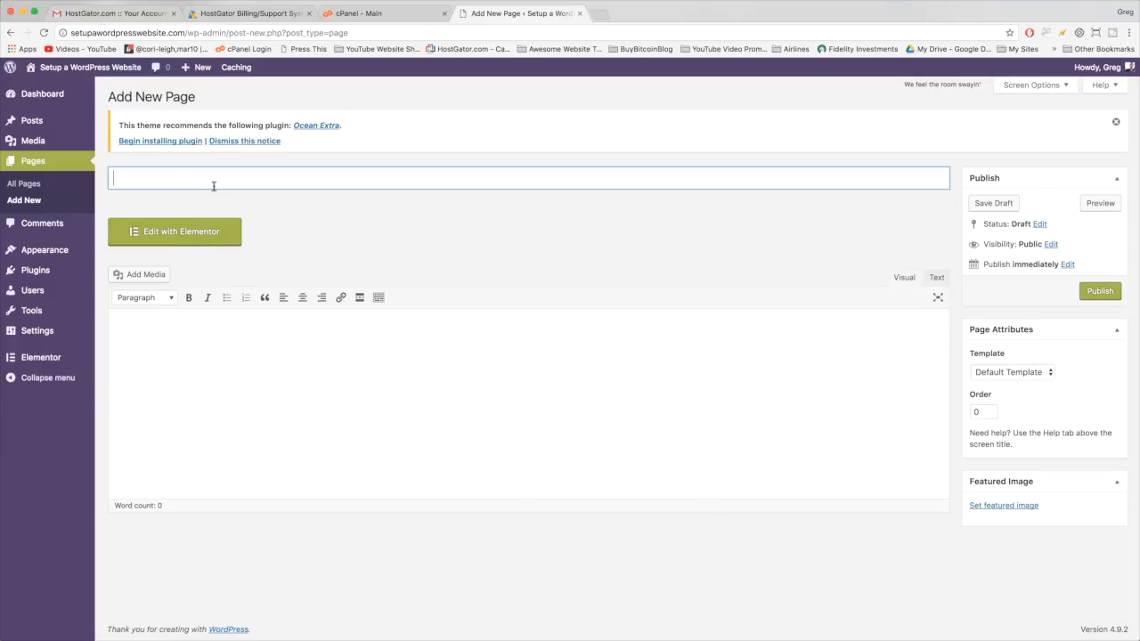
pyautogui.write('Home')
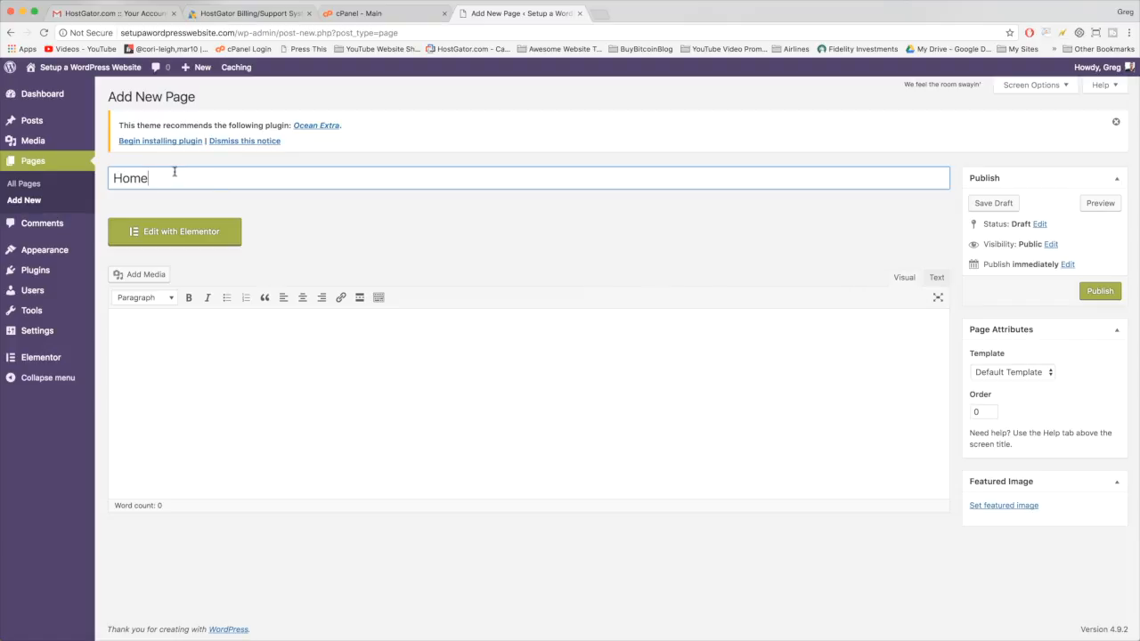
pyautogui.click(219, 320)
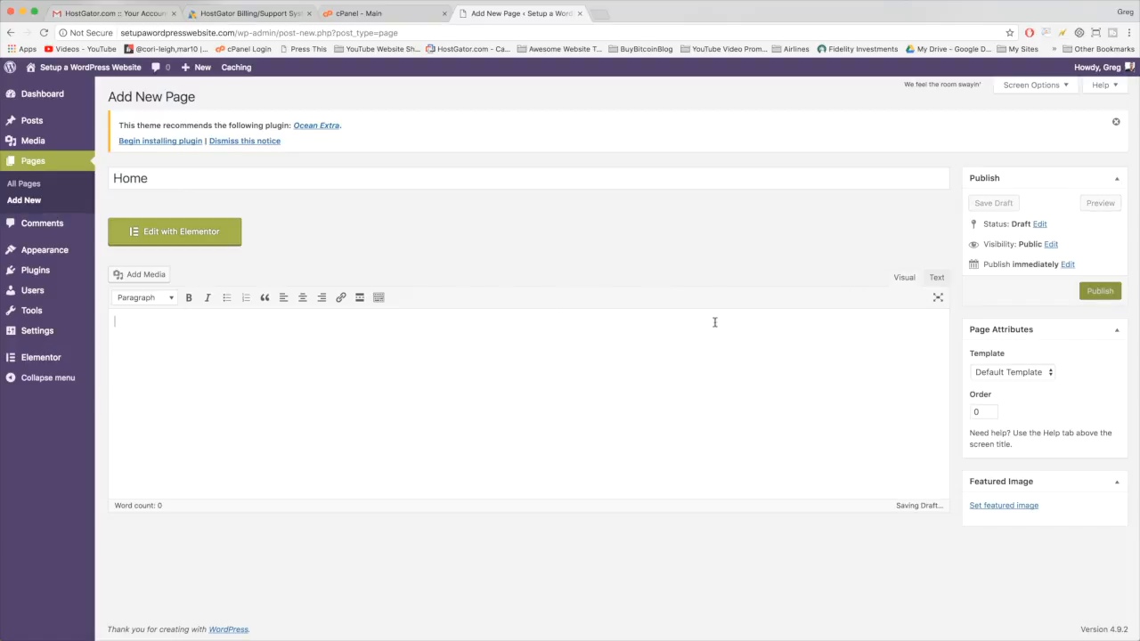
# - Apply the Elementor Canvas template and publish the page
pyautogui.click(1022, 375)
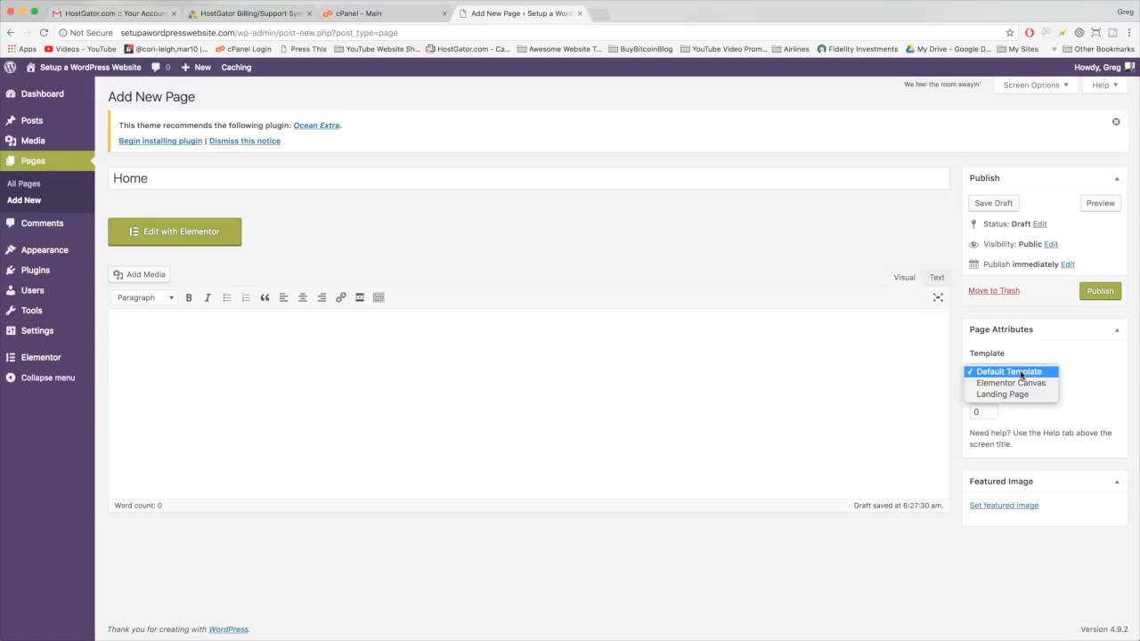
pyautogui.click(1023, 384)
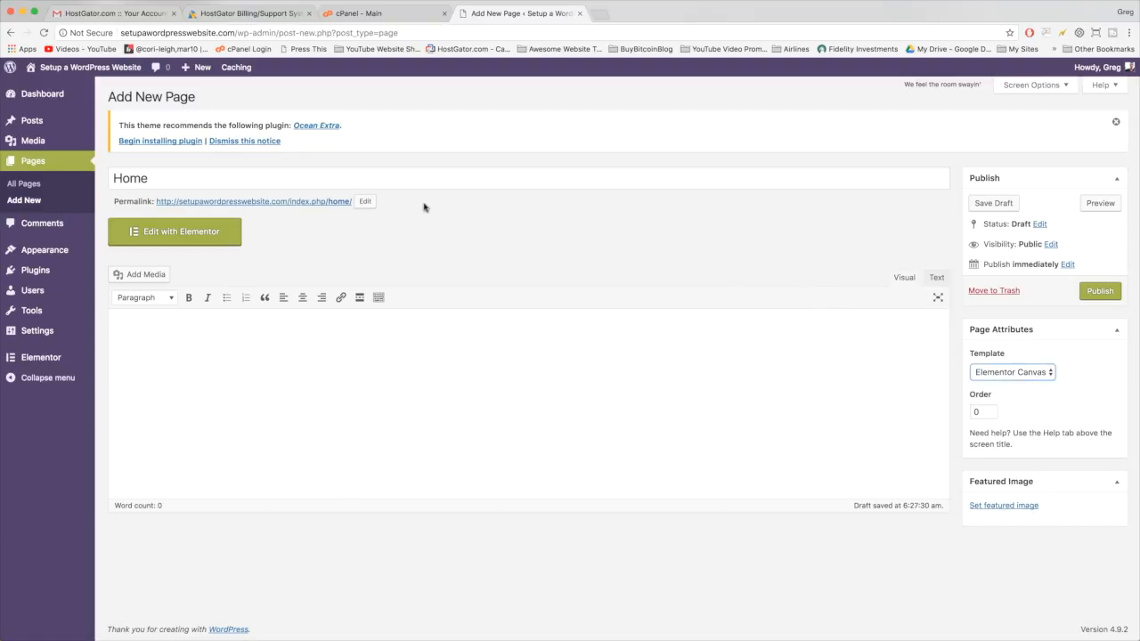
pyautogui.click(1100, 292)
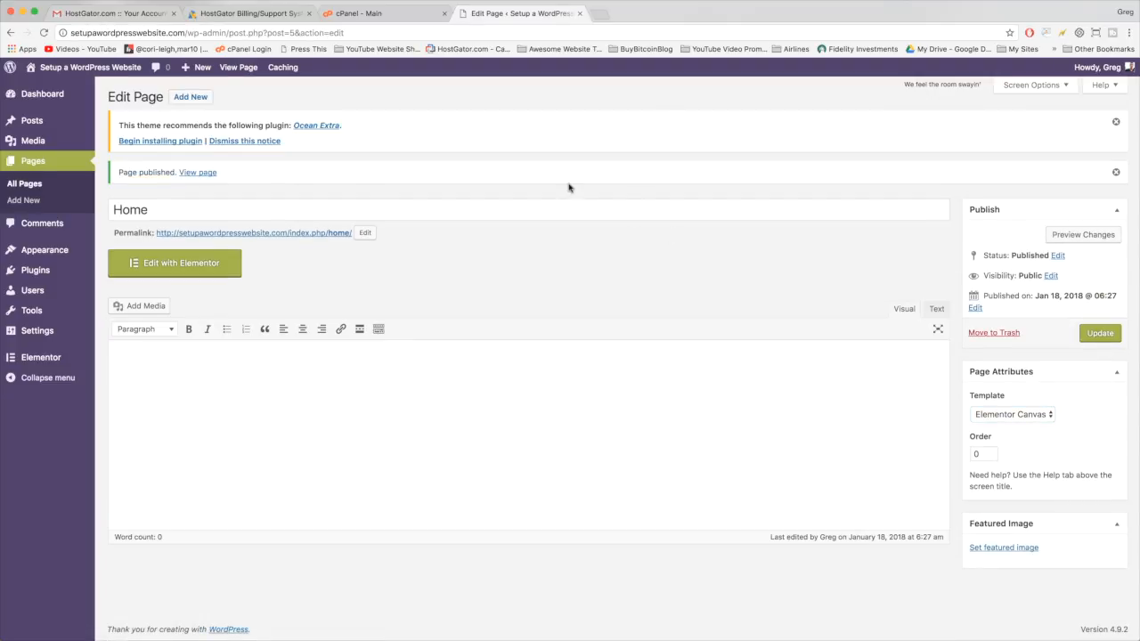
pyautogui.click(191, 98)
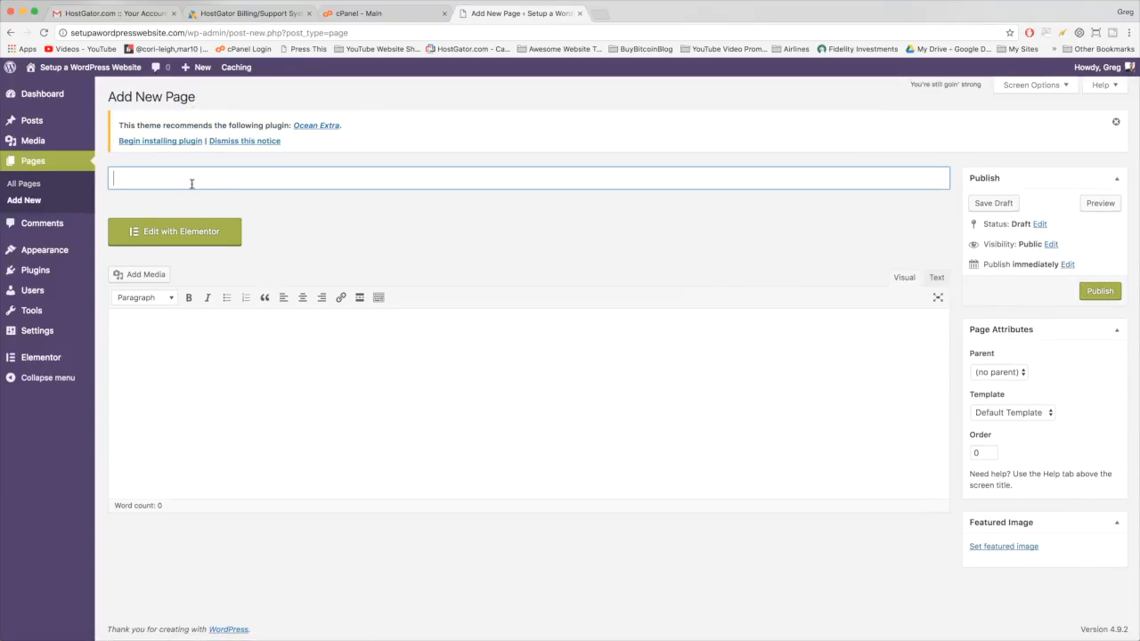
# - Create a page titled 'Blog' with the Default Template and publish it at /blog/
pyautogui.write('Blog')
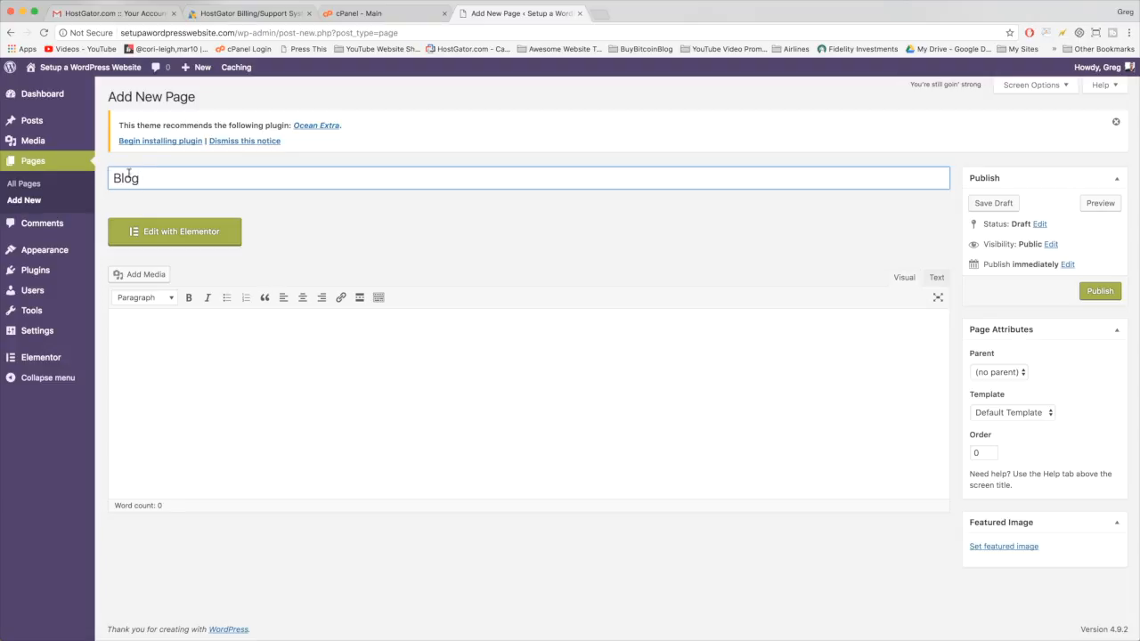
pyautogui.click(611, 218)
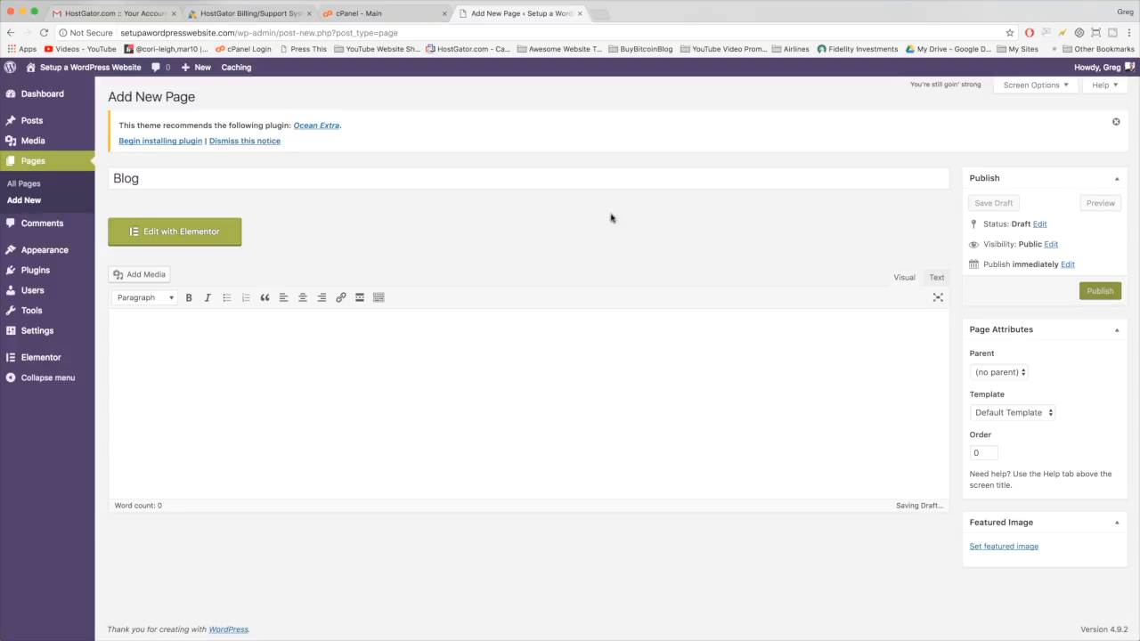
pyautogui.click(1016, 413)
pyautogui.click(1021, 415)
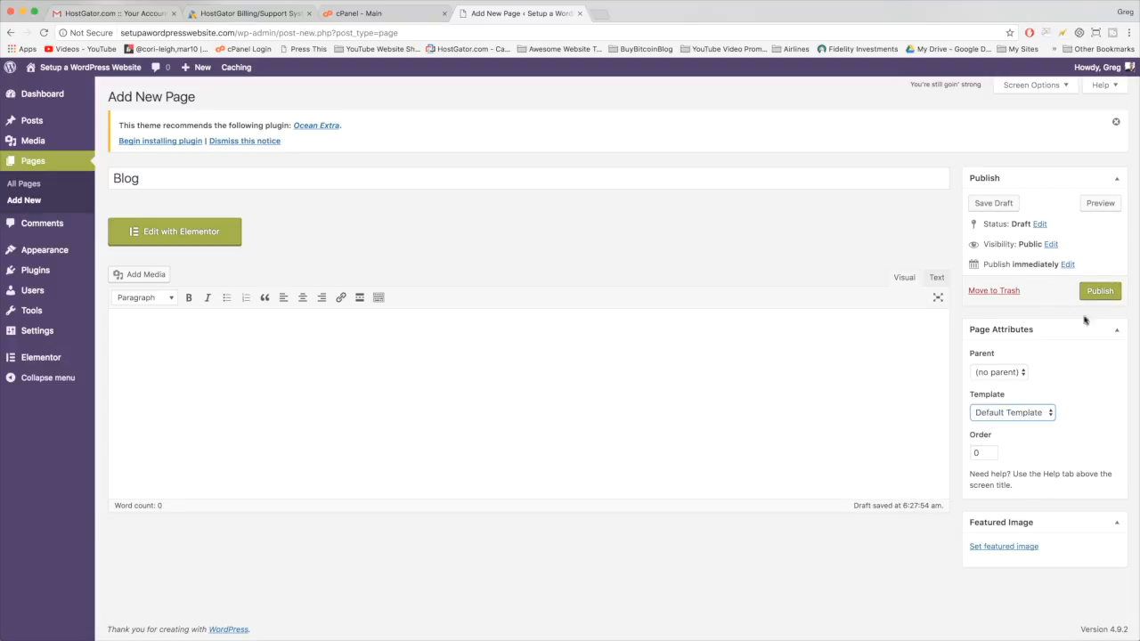
pyautogui.click(1100, 290)
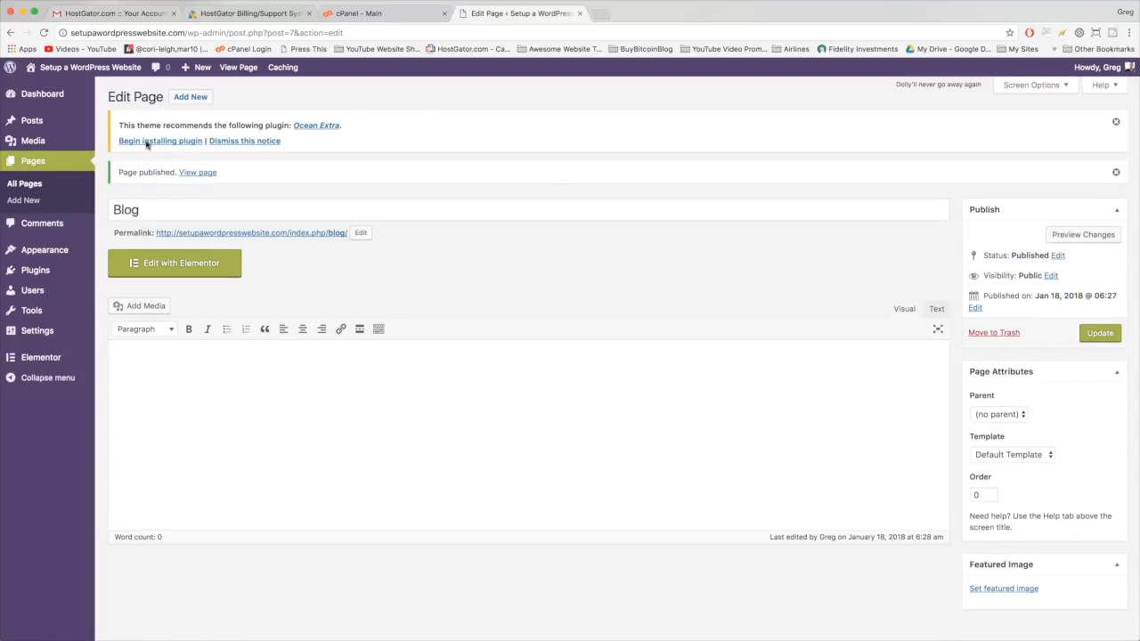
pyautogui.moveTo(47, 335)
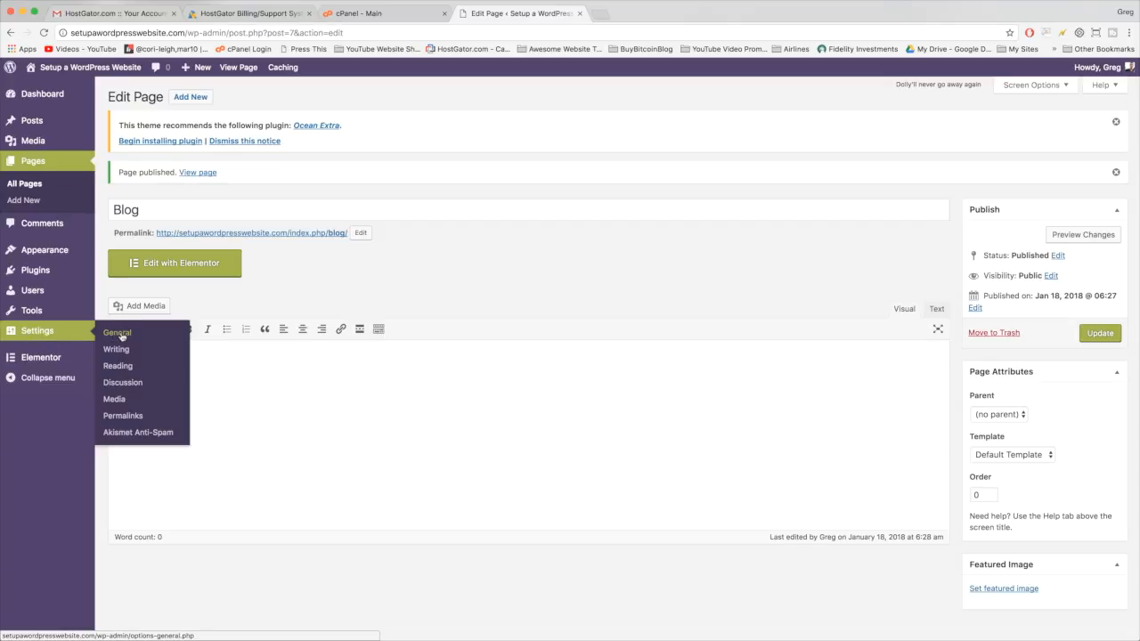
# - Go to Reading Settings and preview the live site in a separate tab
pyautogui.click(115, 365)
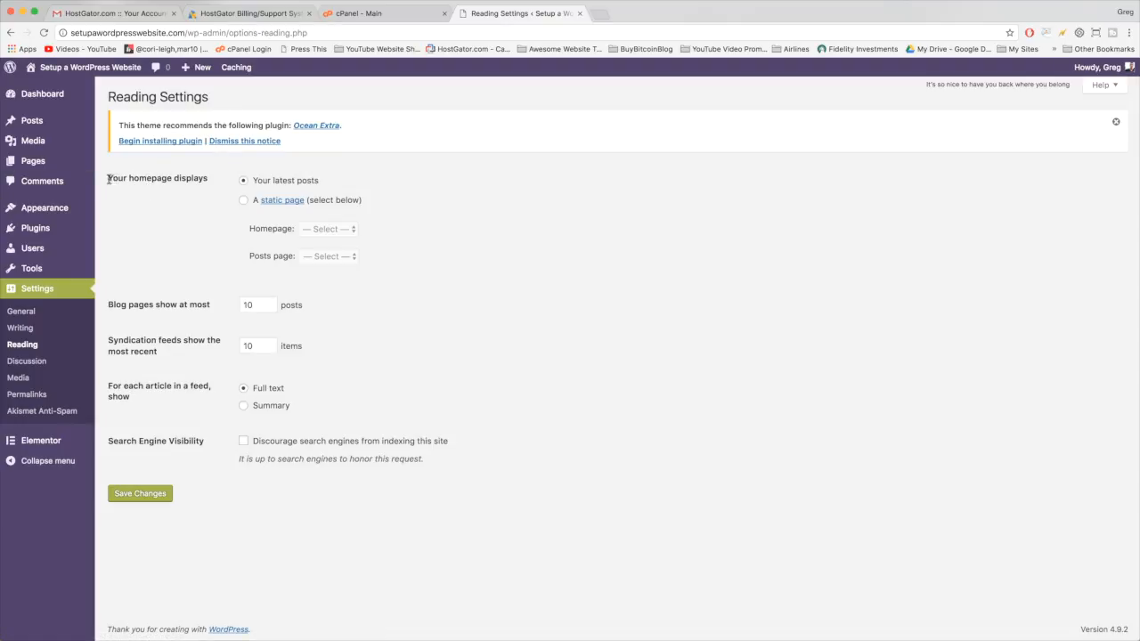
pyautogui.rightClick(67, 67)
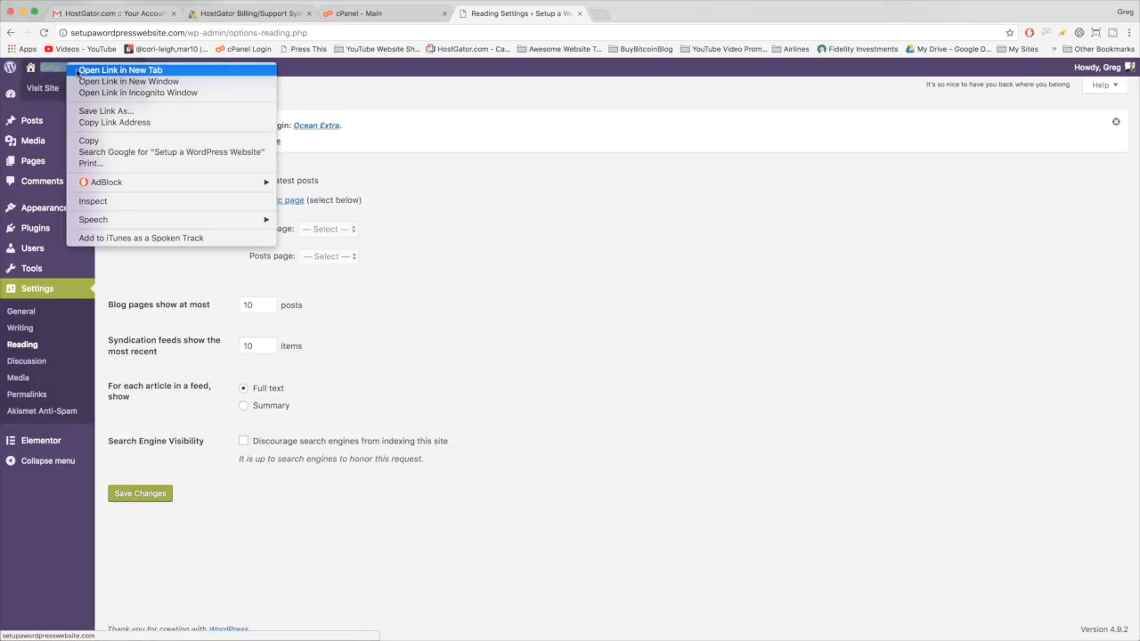
pyautogui.click(116, 69)
pyautogui.click(645, 13)
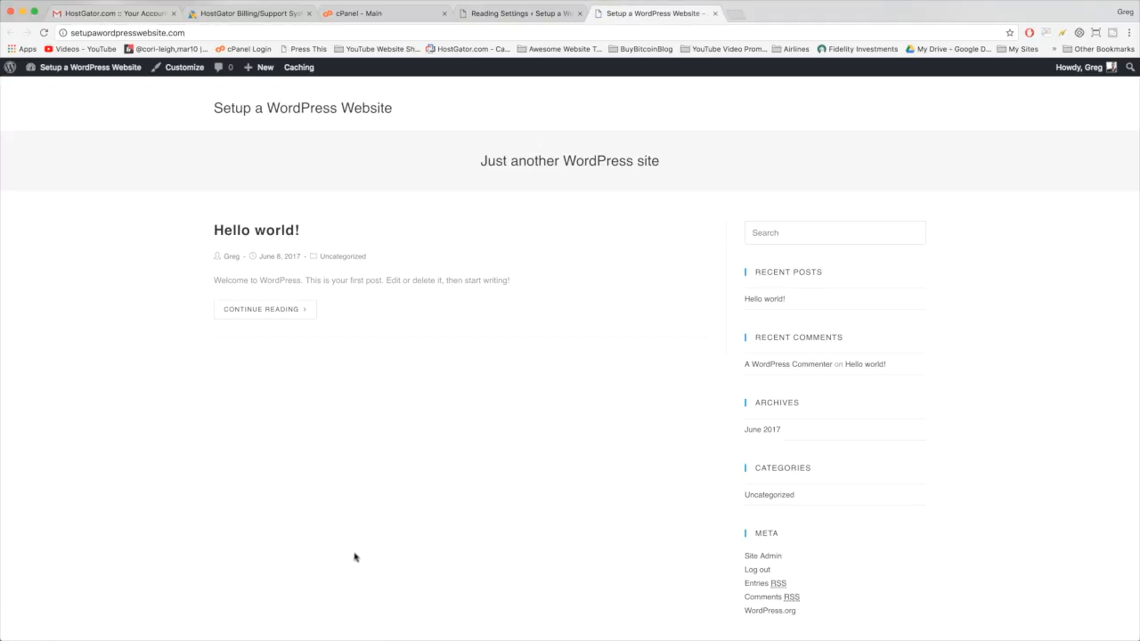
pyautogui.scroll(-2, 647, 288)
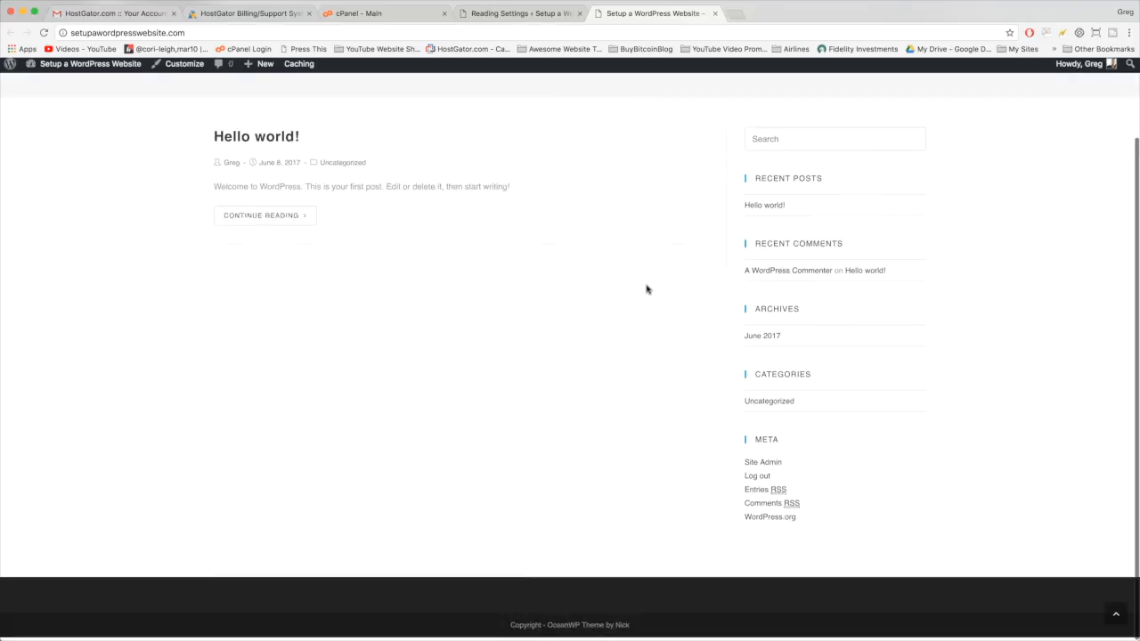
pyautogui.scroll(3, 647, 288)
pyautogui.click(714, 14)
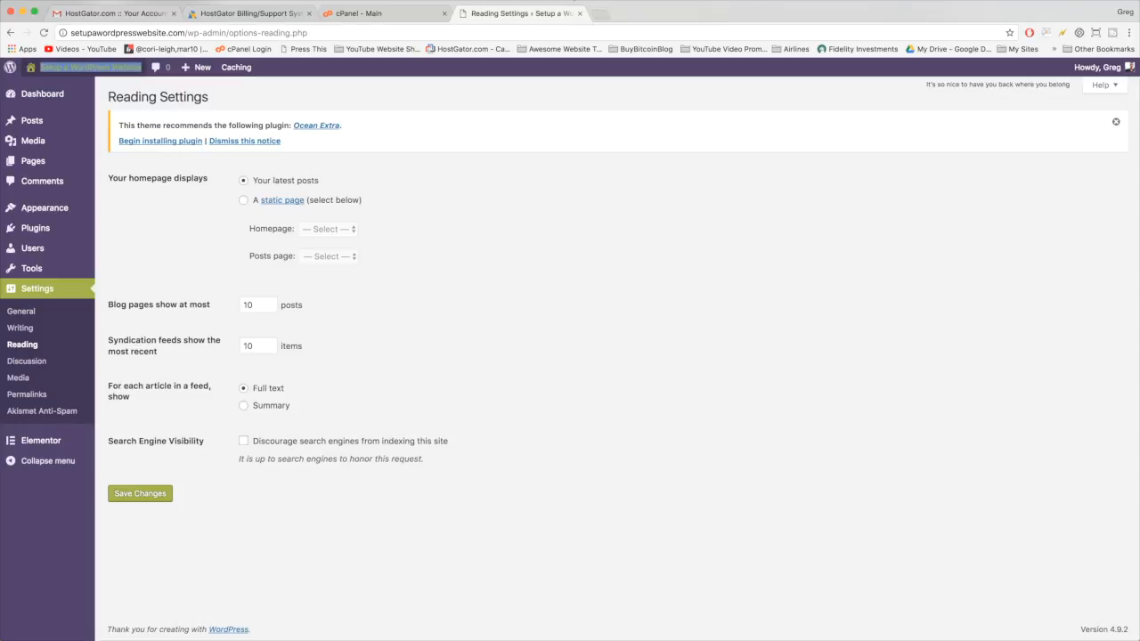
# - Choose a static homepage with Home as front page and Blog as posts page, and save
pyautogui.click(243, 201)
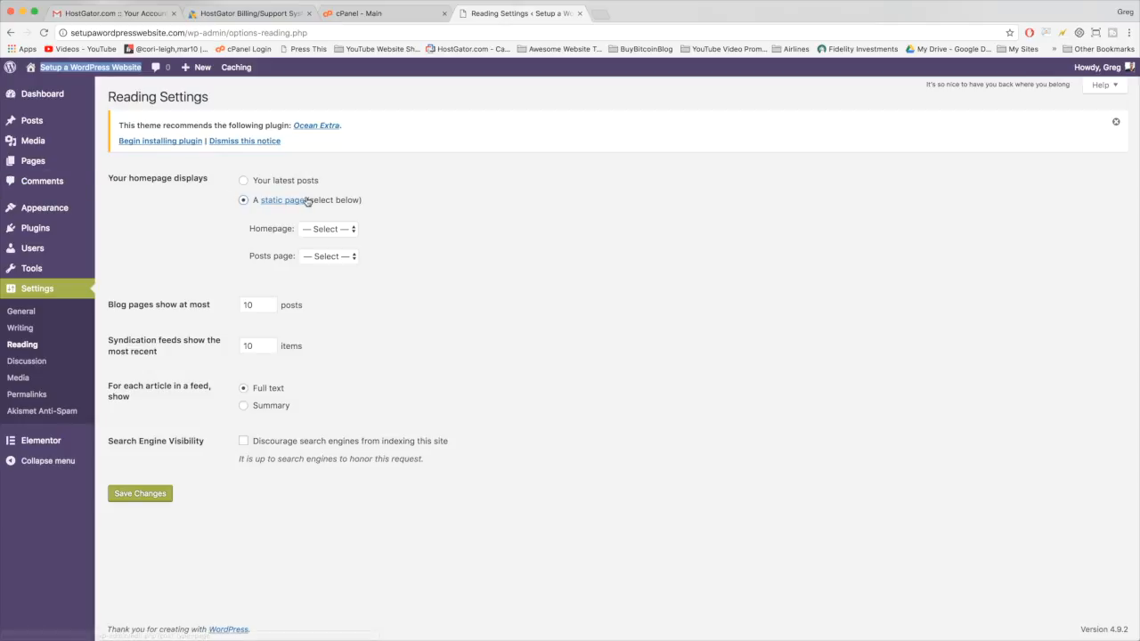
pyautogui.click(336, 230)
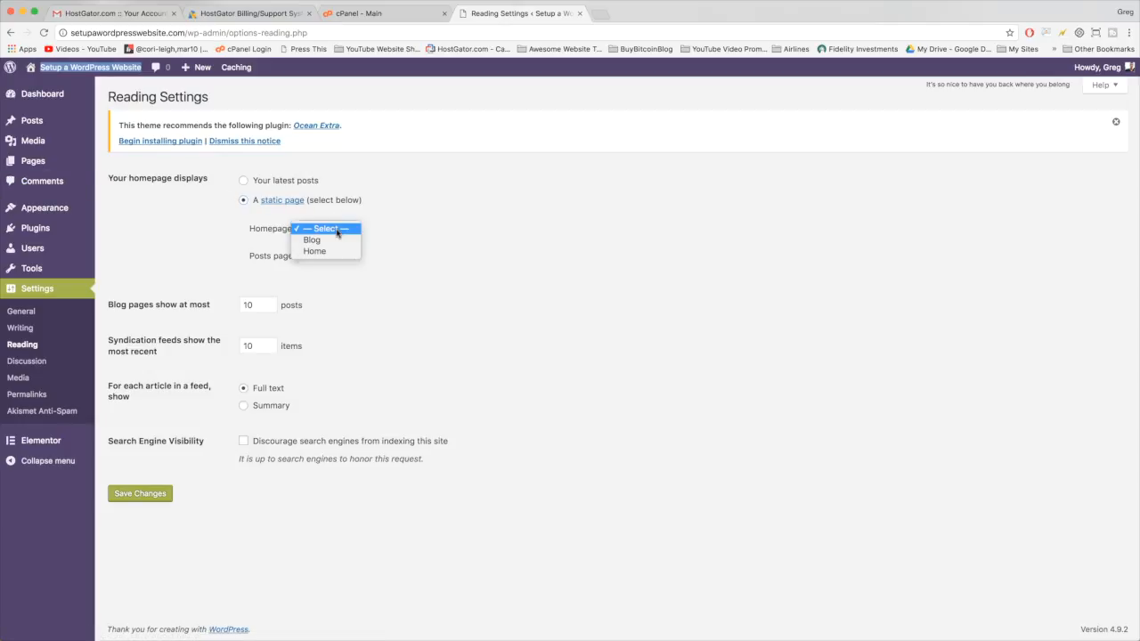
pyautogui.click(316, 251)
pyautogui.click(328, 258)
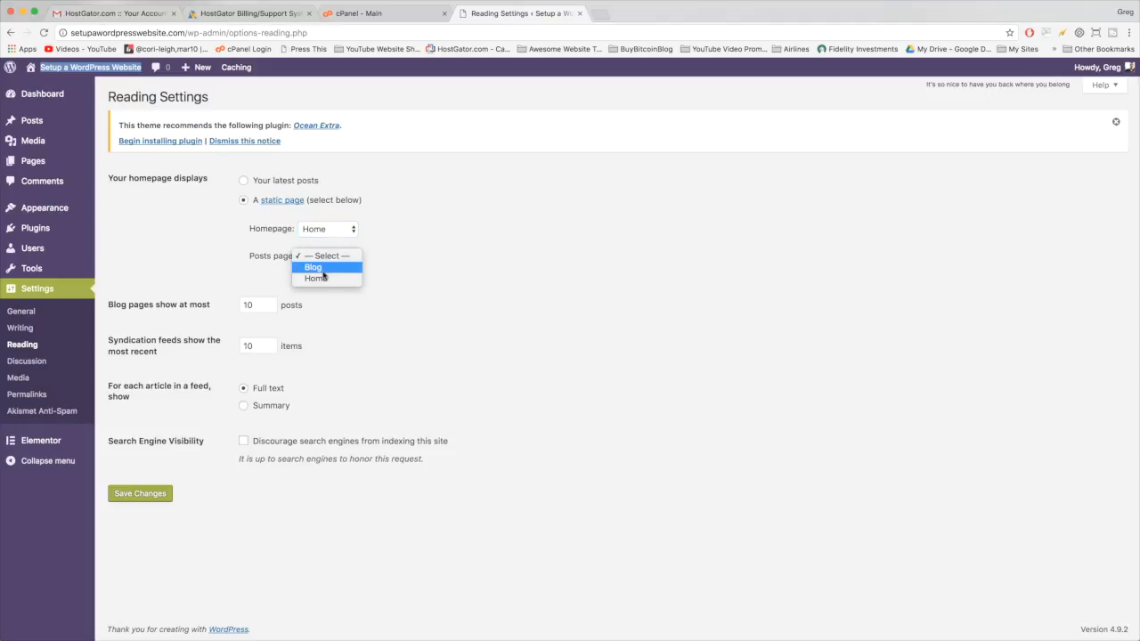
pyautogui.click(314, 267)
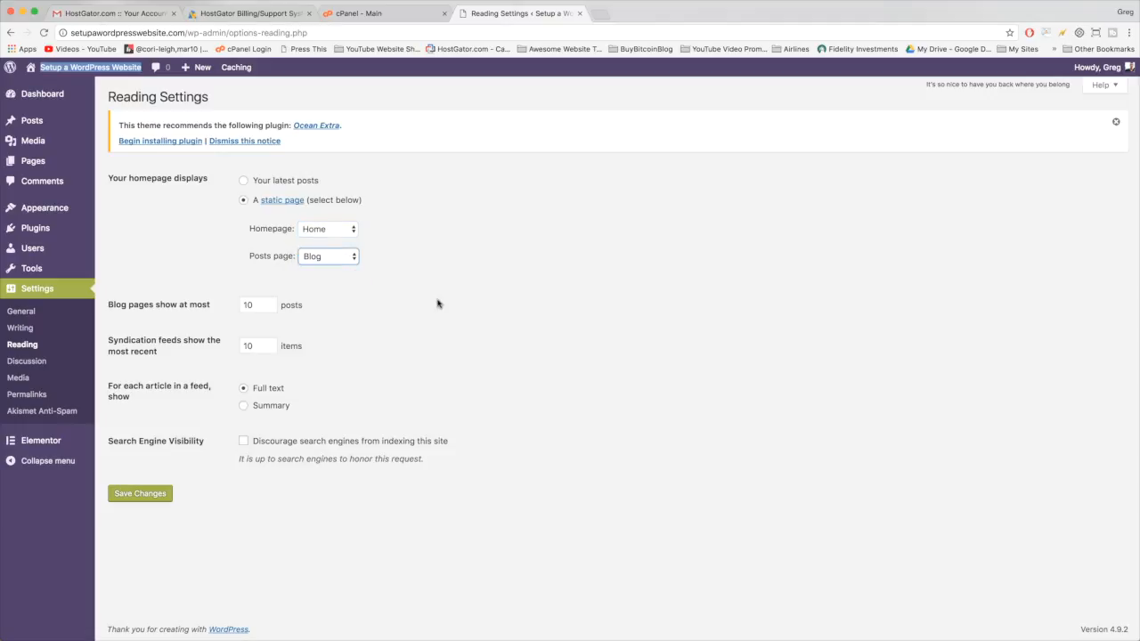
pyautogui.click(140, 498)
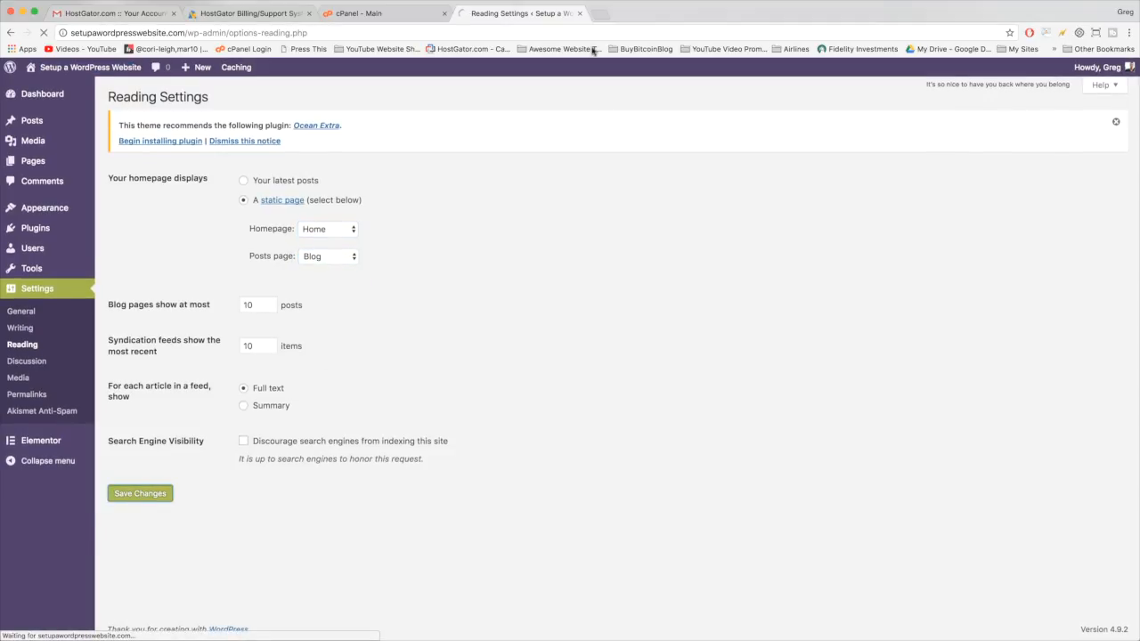
# - Visit the live site, reload the blank front page, then return to the admin Dashboard
pyautogui.moveTo(90, 67)
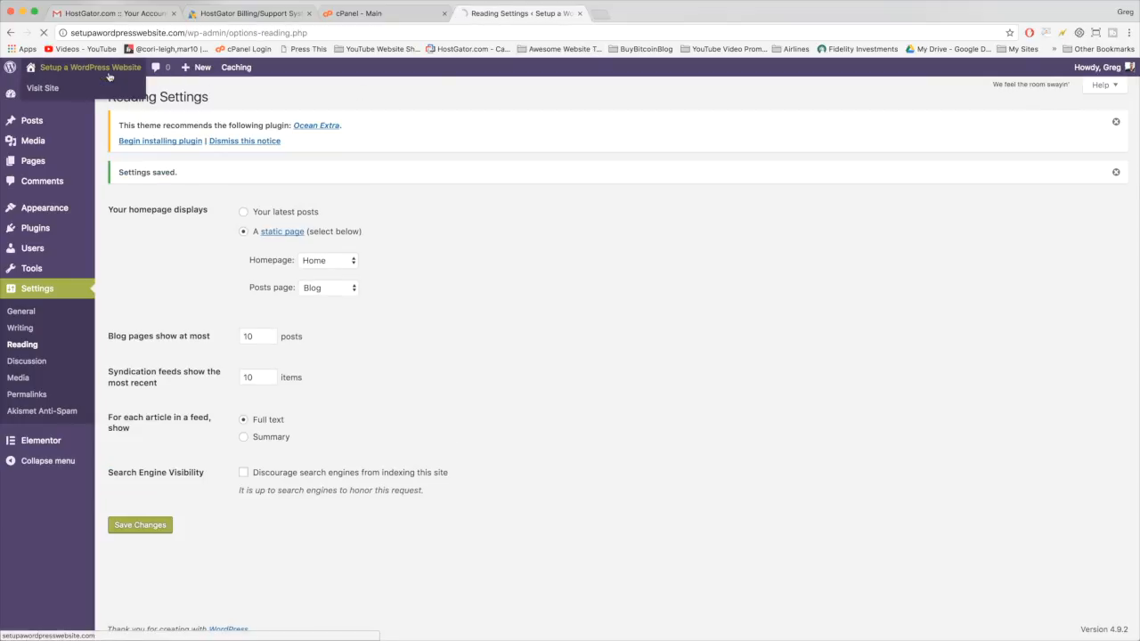
pyautogui.click(114, 88)
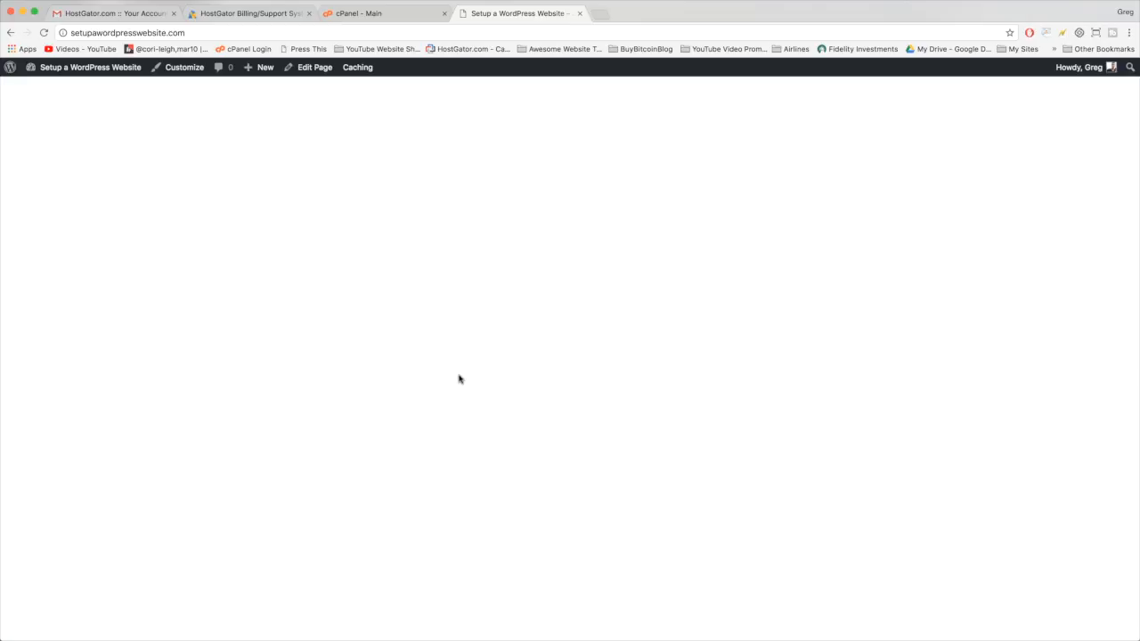
pyautogui.click(141, 36)
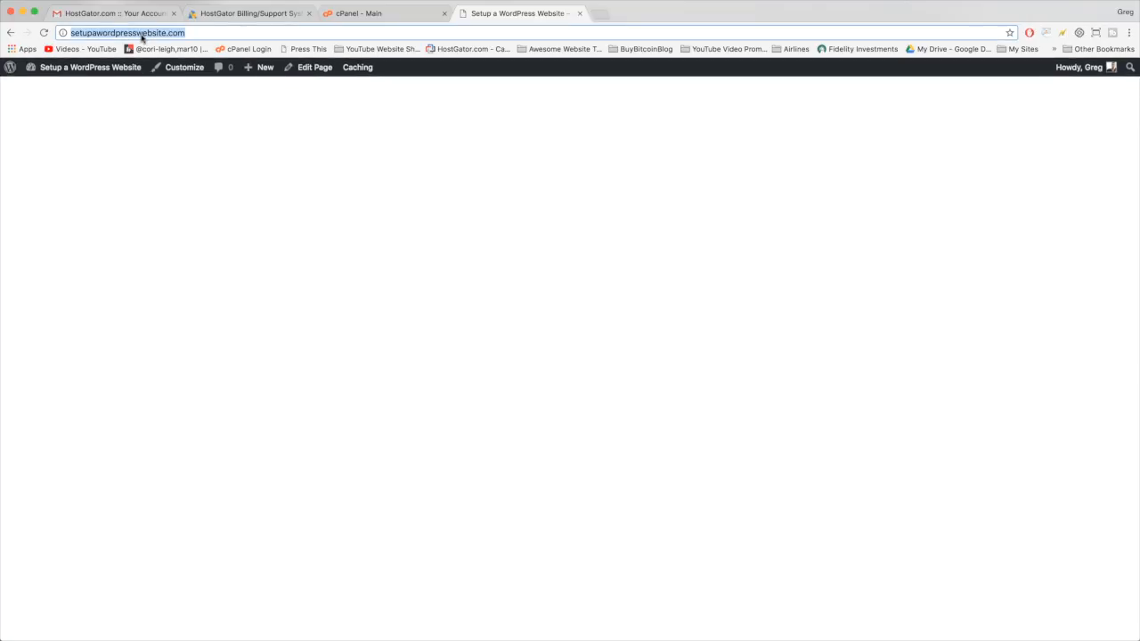
pyautogui.press('Return')
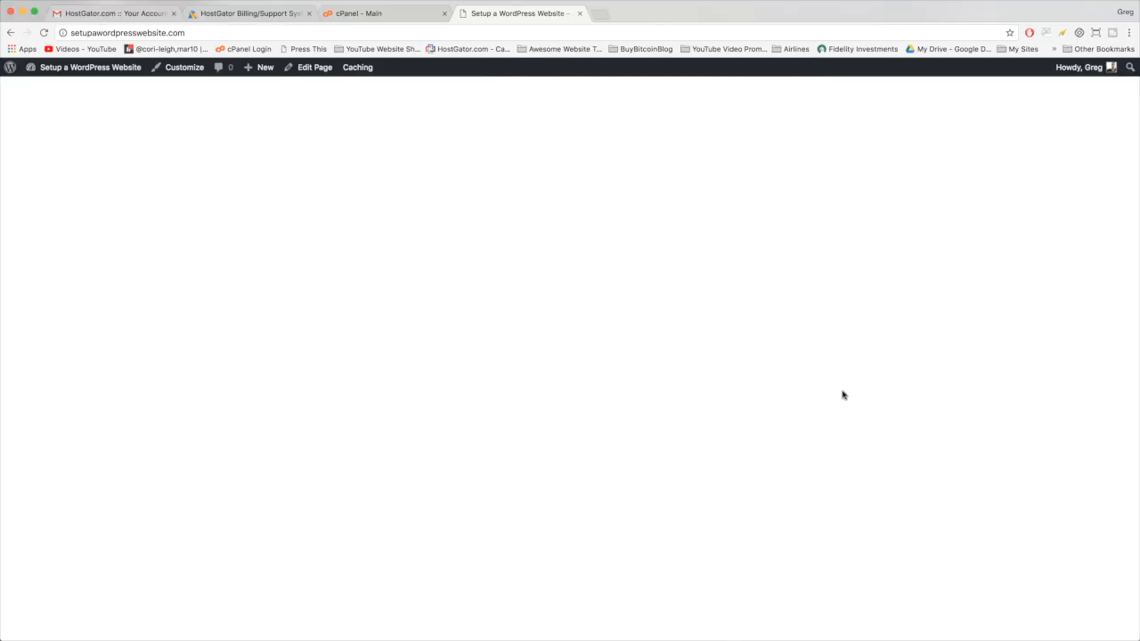
pyautogui.click(108, 69)
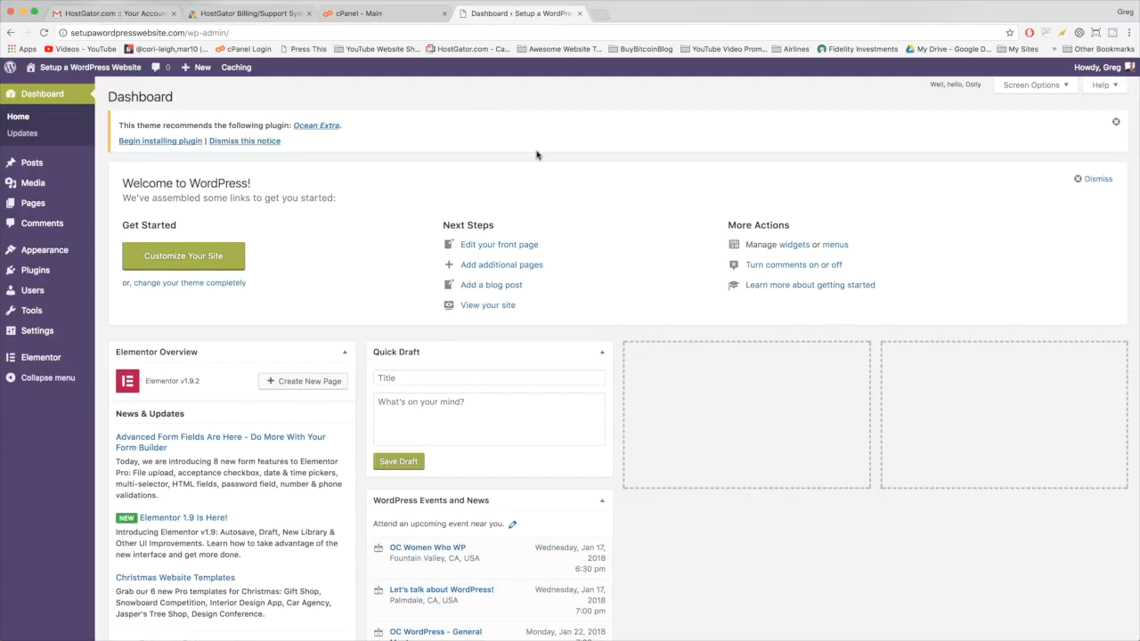
# - From All Pages, open the Home page and launch it in Elementor
pyautogui.click(37, 211)
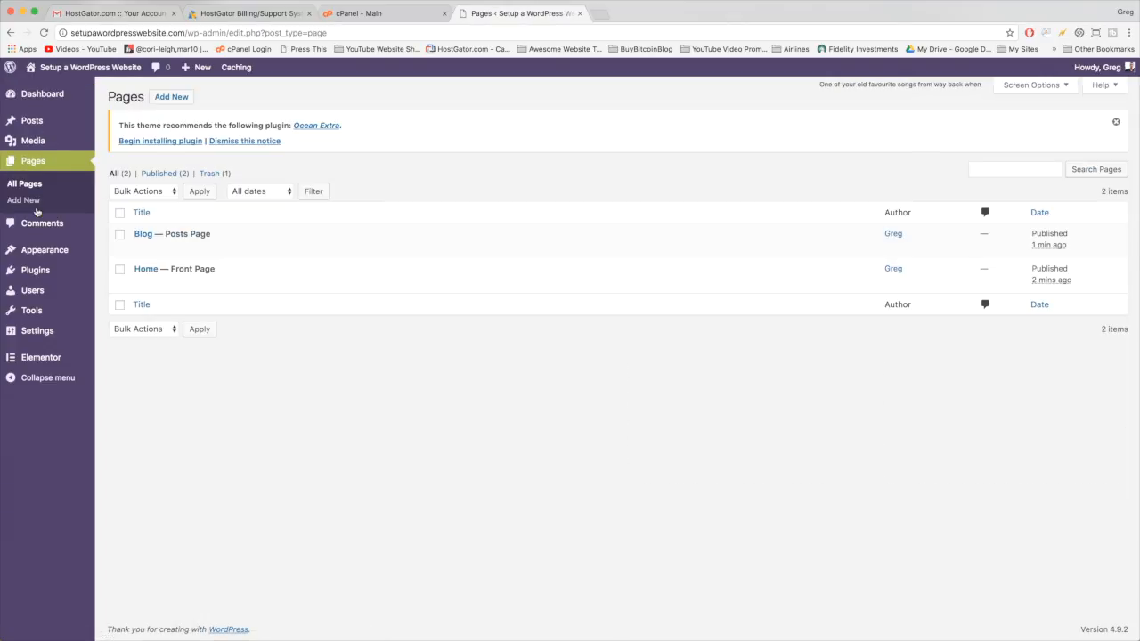
pyautogui.click(146, 269)
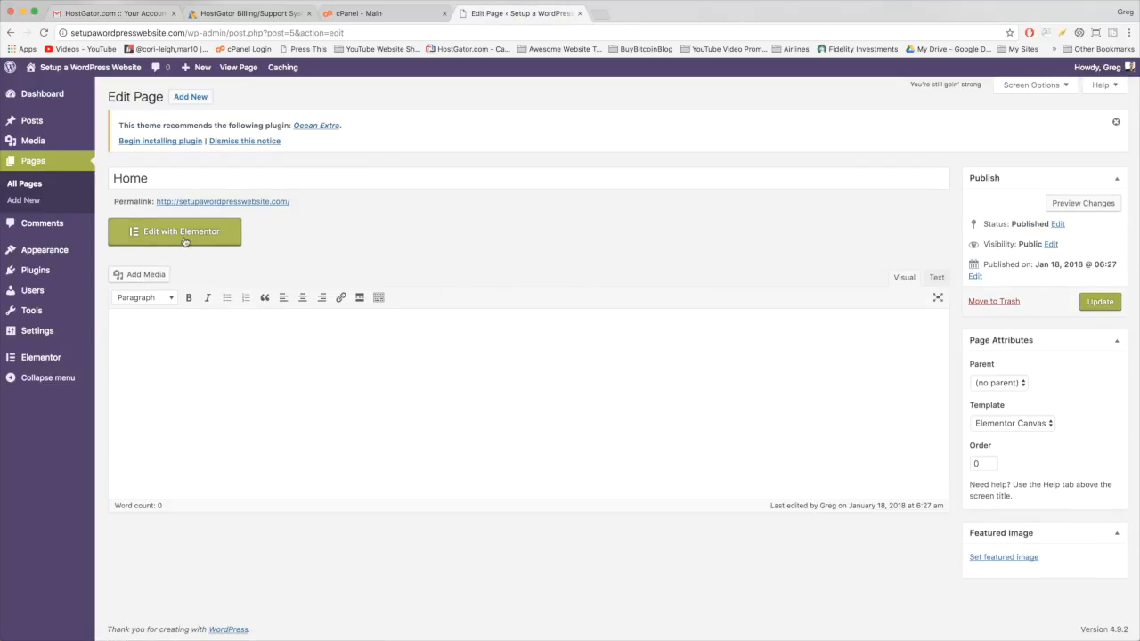
pyautogui.click(183, 234)
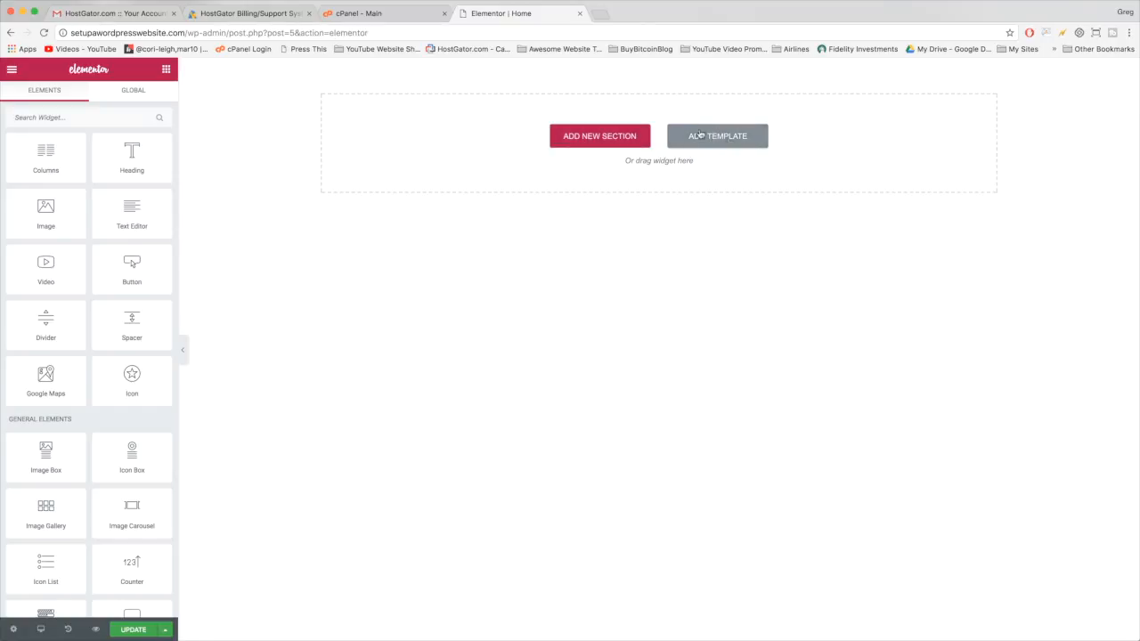
pyautogui.click(724, 144)
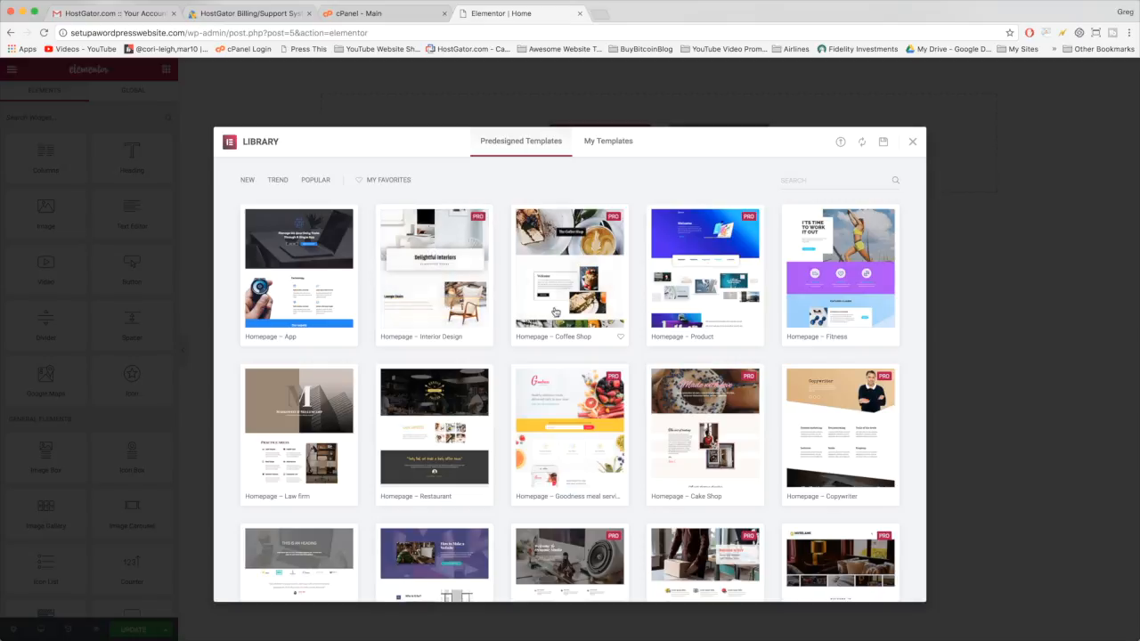
pyautogui.scroll(-1, 575, 315)
pyautogui.scroll(-3, 575, 315)
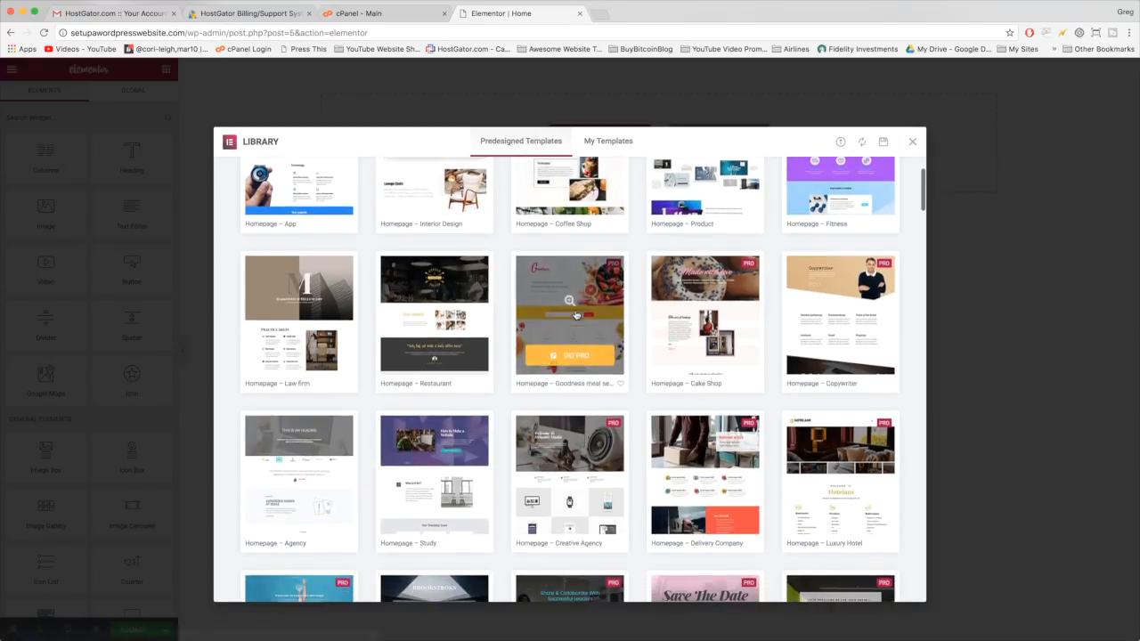
pyautogui.scroll(-2, 637, 343)
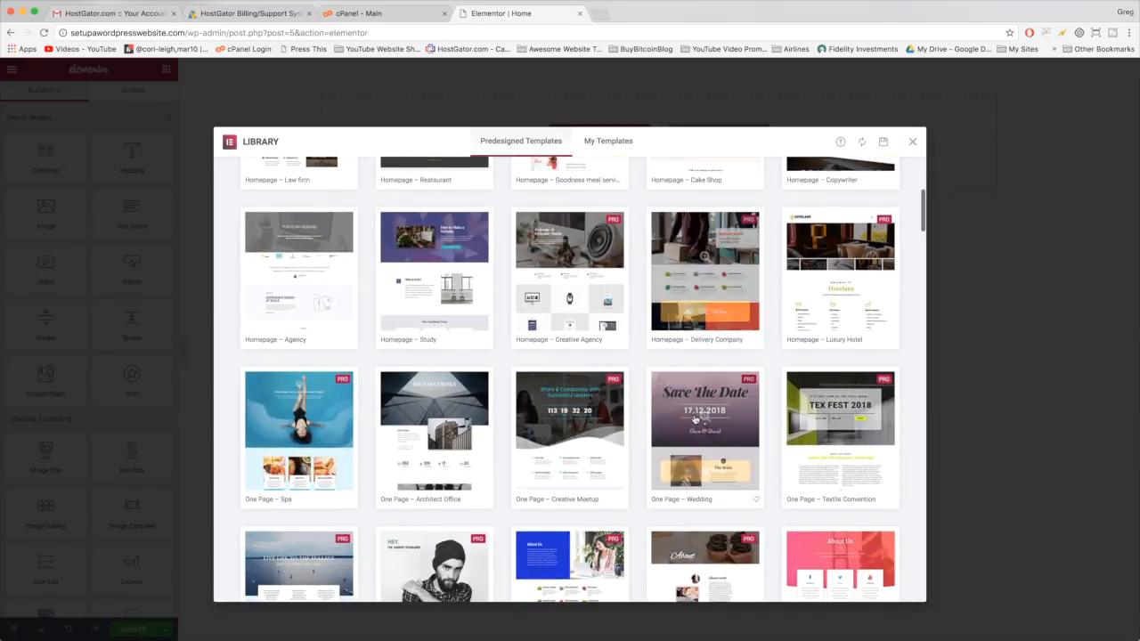
pyautogui.scroll(-3, 570, 406)
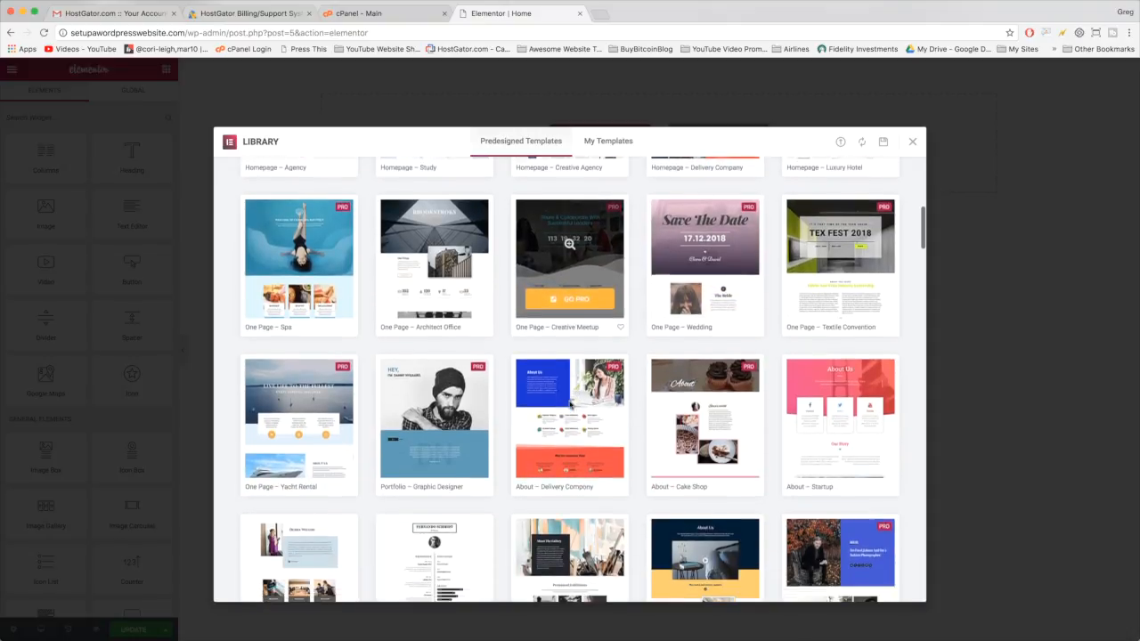
pyautogui.scroll(-2, 703, 396)
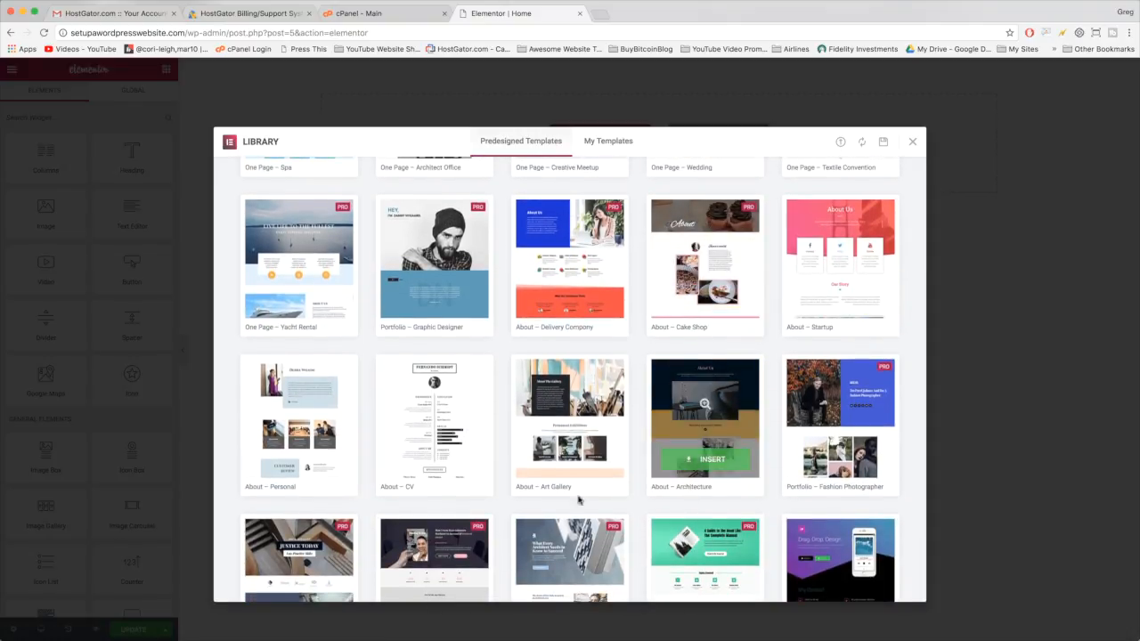
pyautogui.scroll(6, 408, 489)
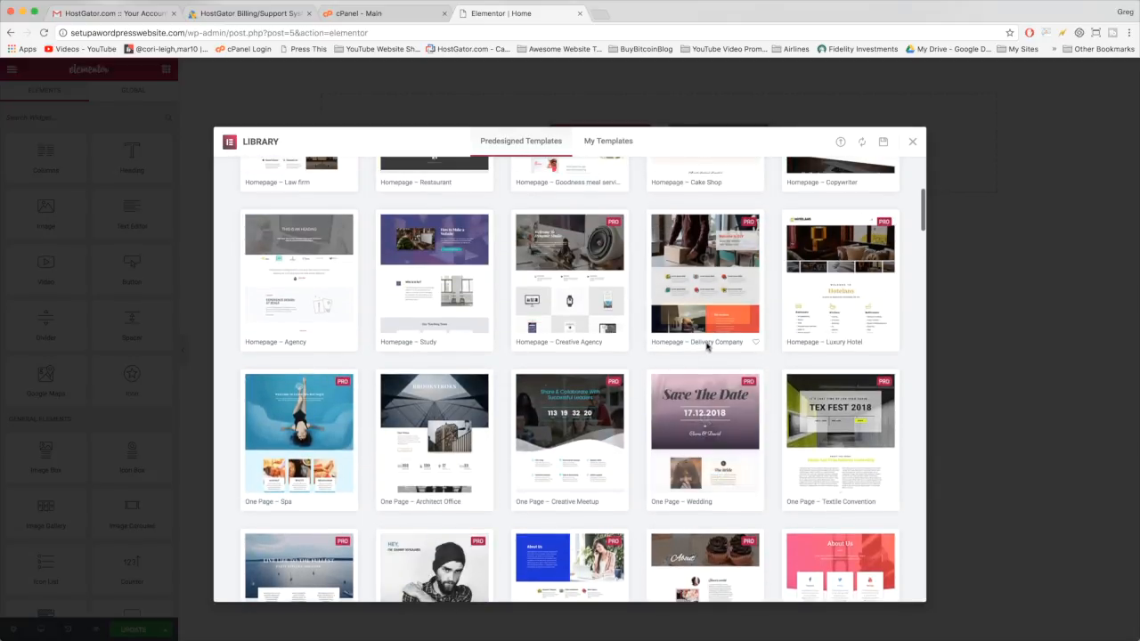
pyautogui.scroll(5, 570, 428)
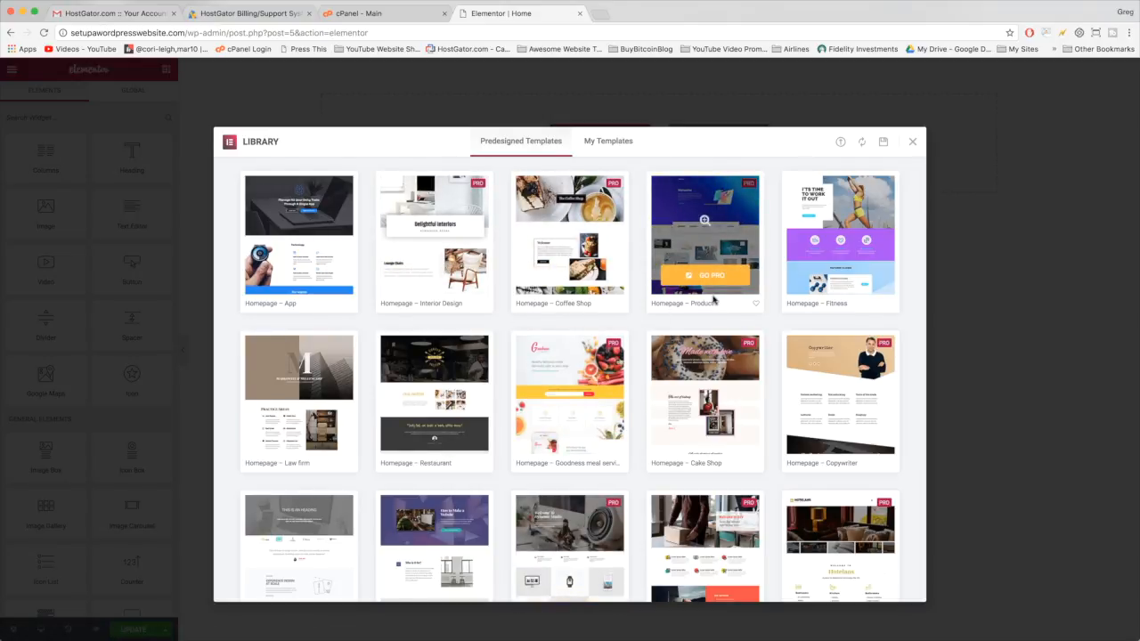
pyautogui.scroll(1, 713, 300)
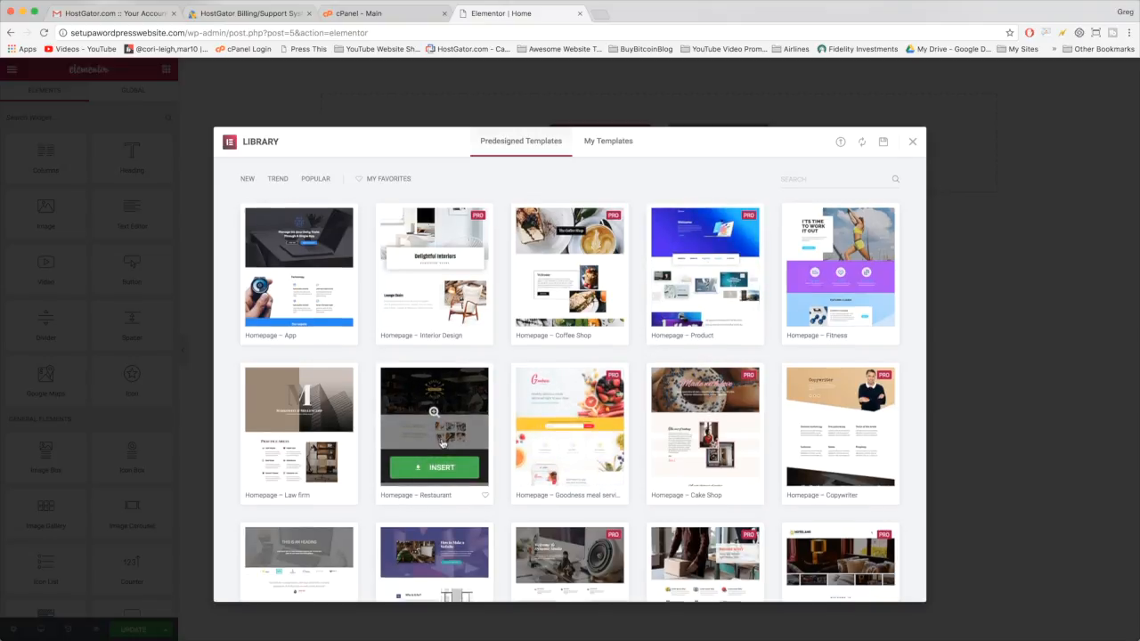
pyautogui.scroll(-3, 442, 444)
pyautogui.scroll(-2, 442, 444)
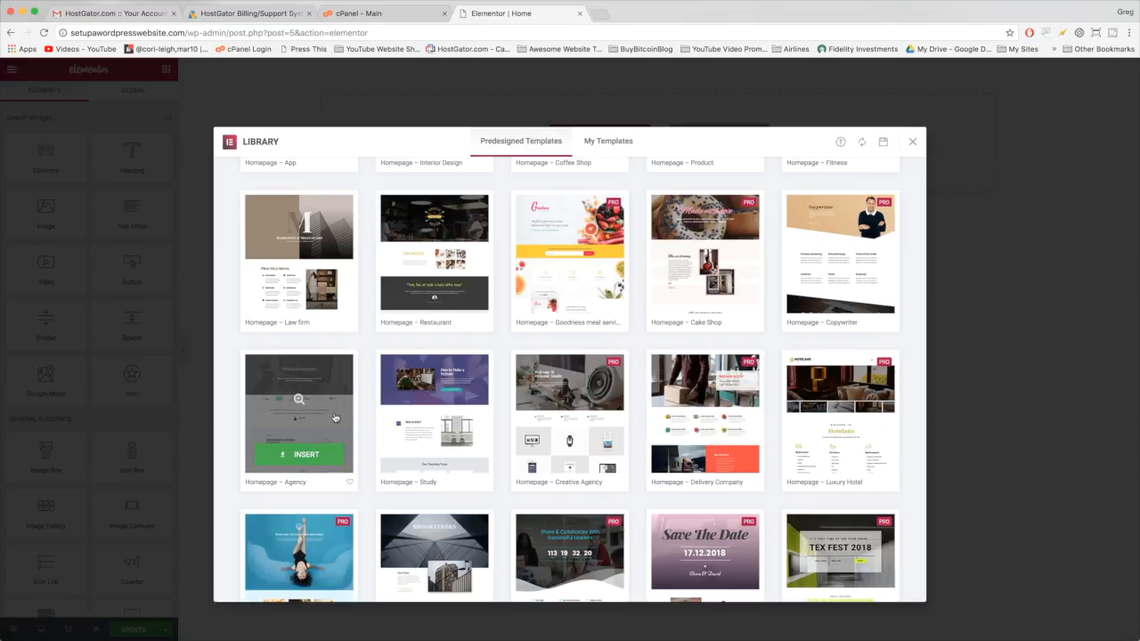
# - Insert the Homepage – Agency template into the Home page
pyautogui.click(294, 459)
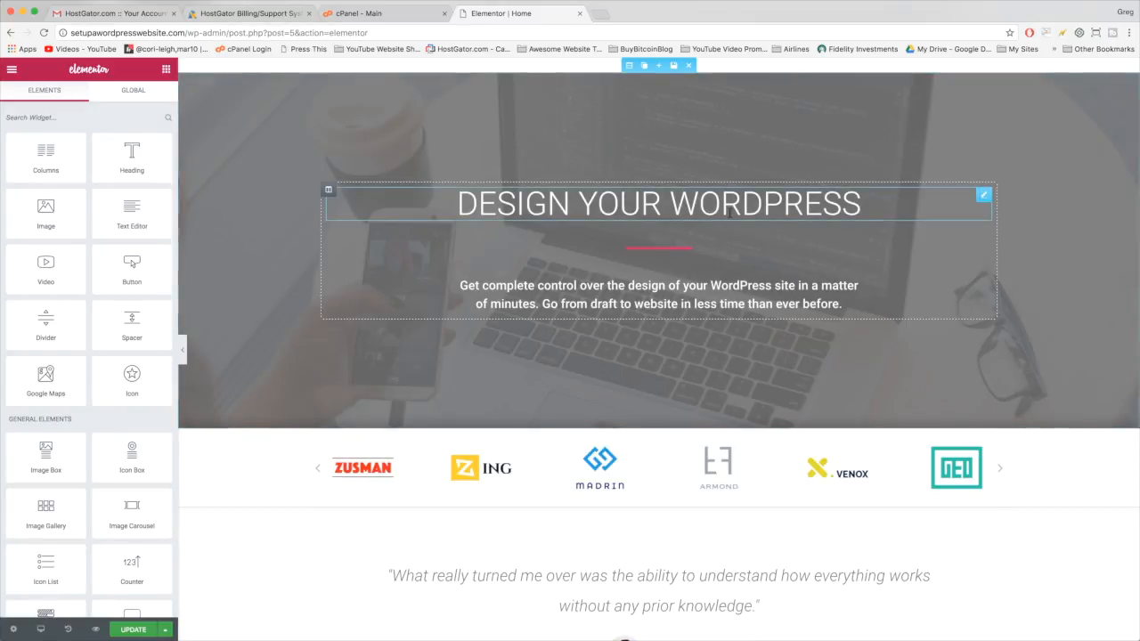
pyautogui.scroll(-10, 319, 287)
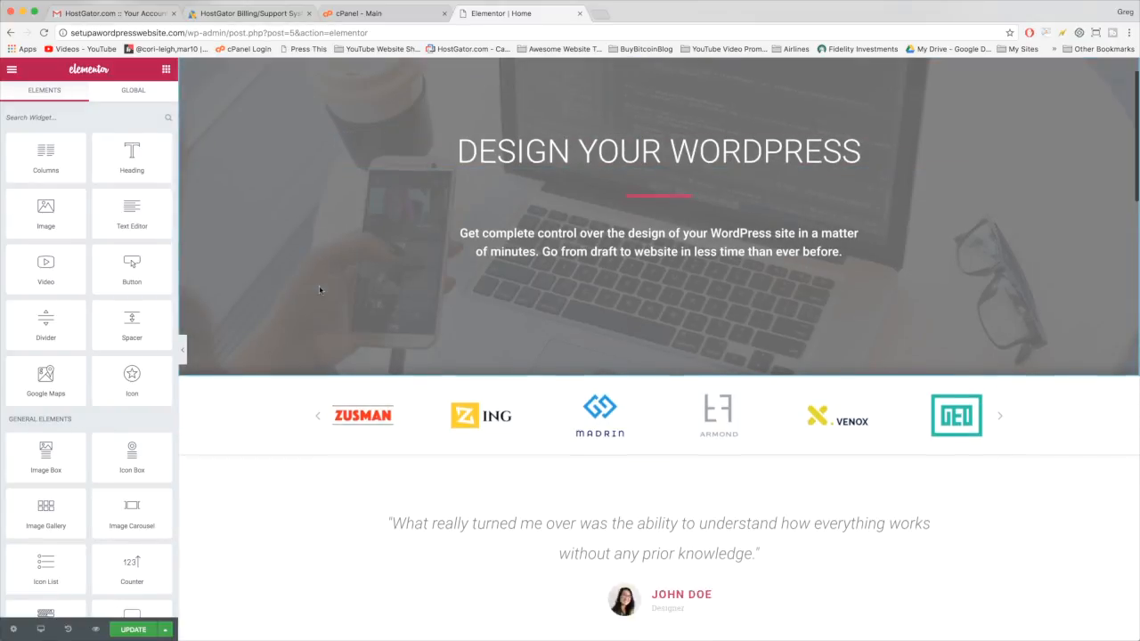
pyautogui.scroll(-10, 319, 290)
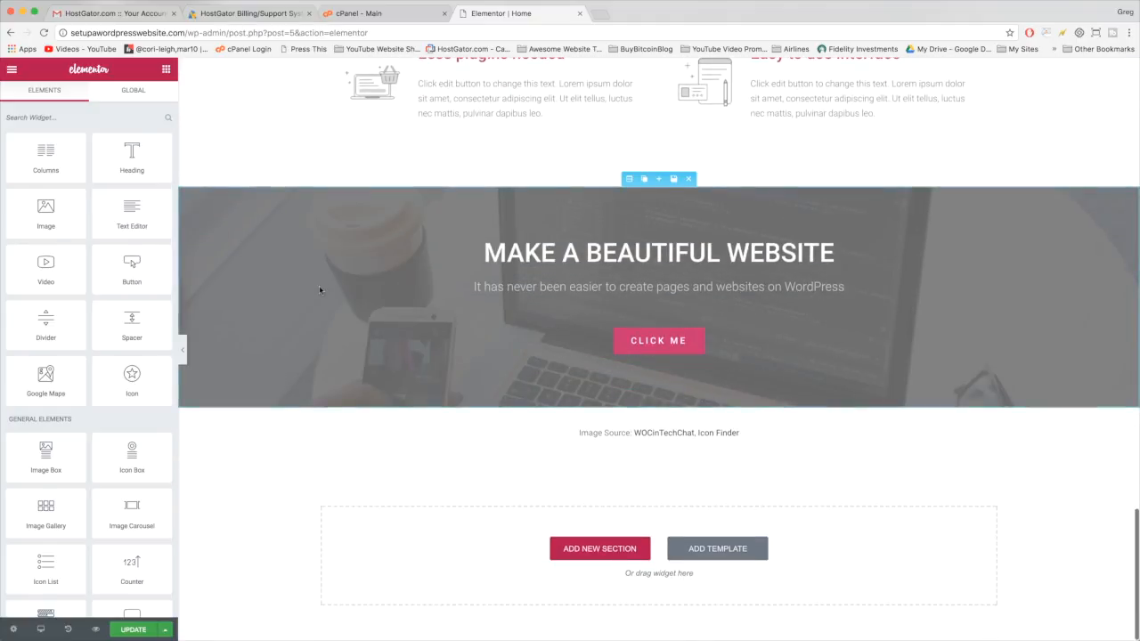
pyautogui.scroll(20, 570, 465)
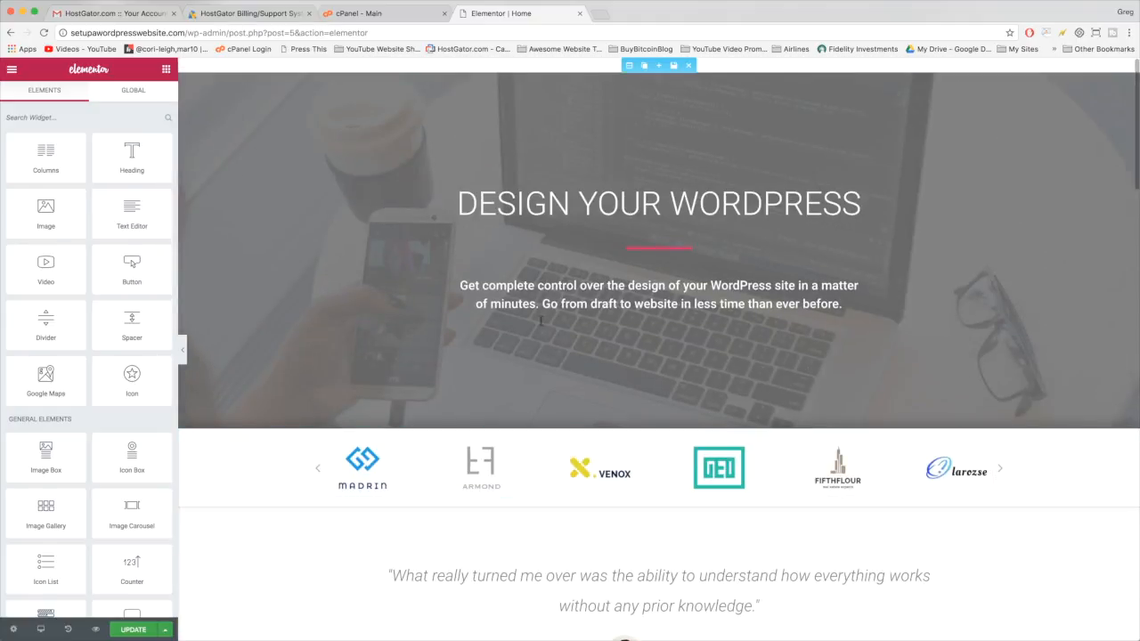
# - Replace the 'DESIGN YOUR WORDPRESS' hero heading with 'YOUR SITE TITLE HERE'
pyautogui.click(860, 204)
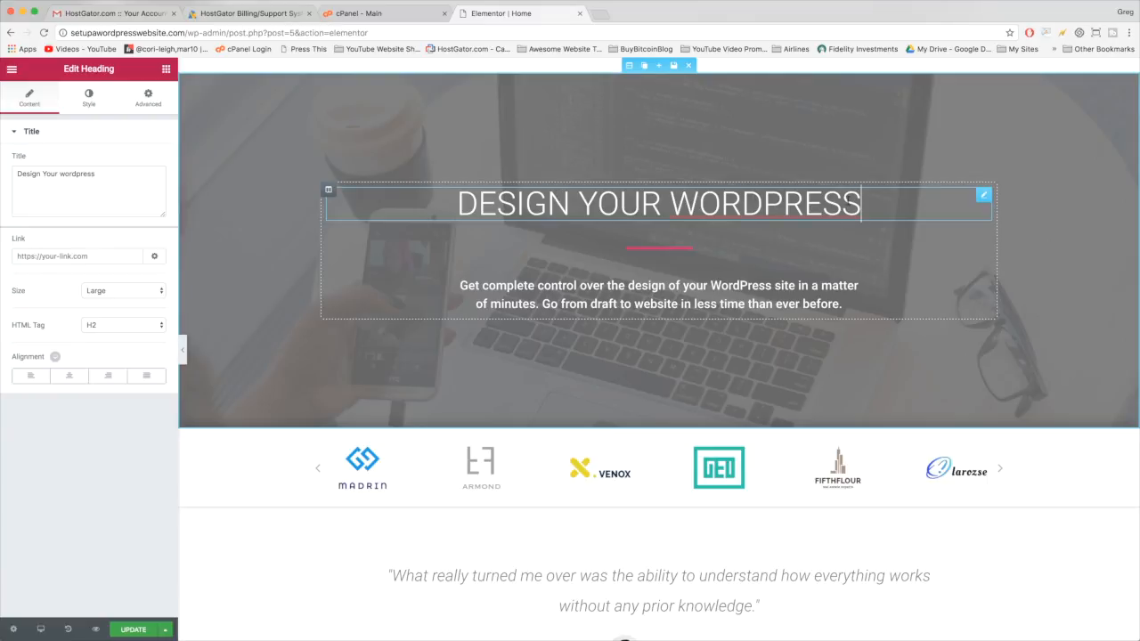
pyautogui.moveTo(866, 203); pyautogui.dragTo(456, 203)
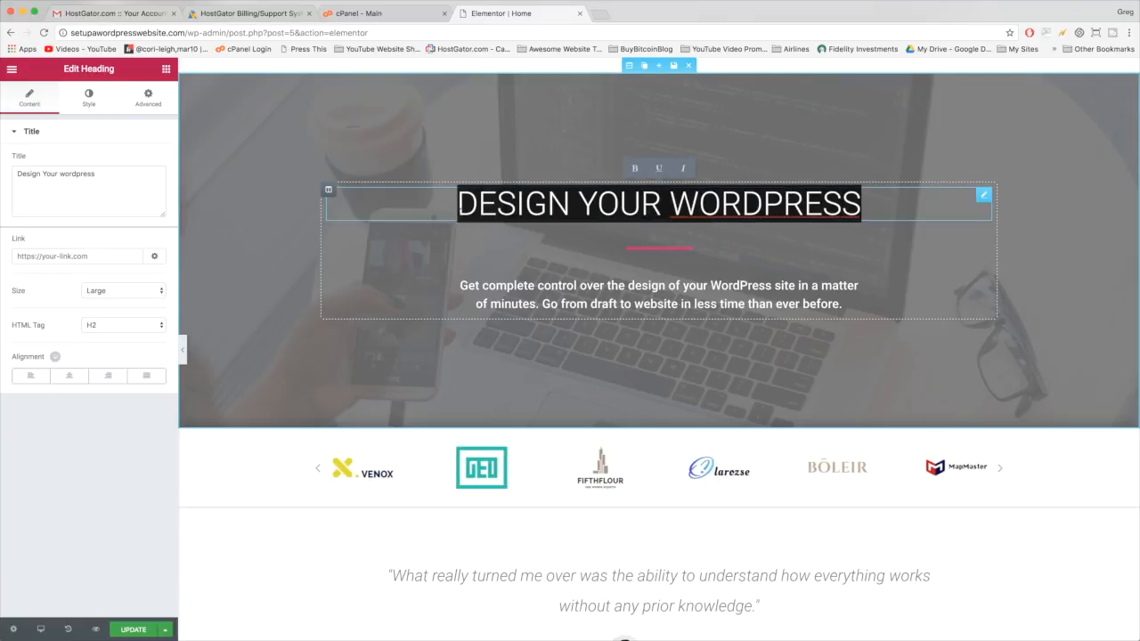
pyautogui.write('Your SITE TITLE')
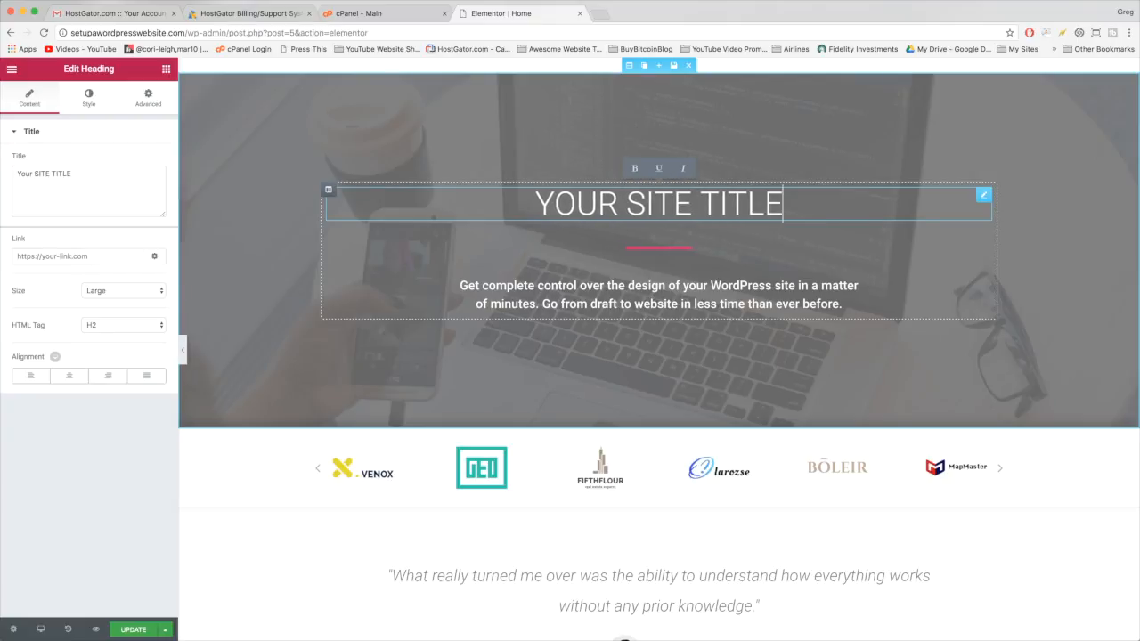
pyautogui.write(' HERE')
pyautogui.click(577, 295)
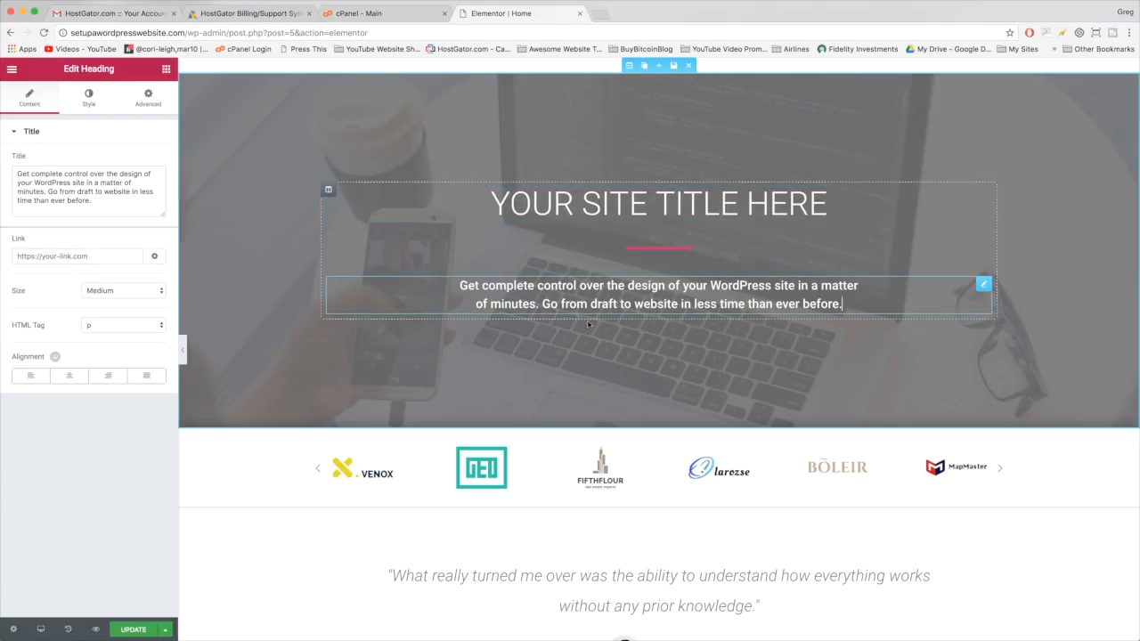
pyautogui.click(472, 469)
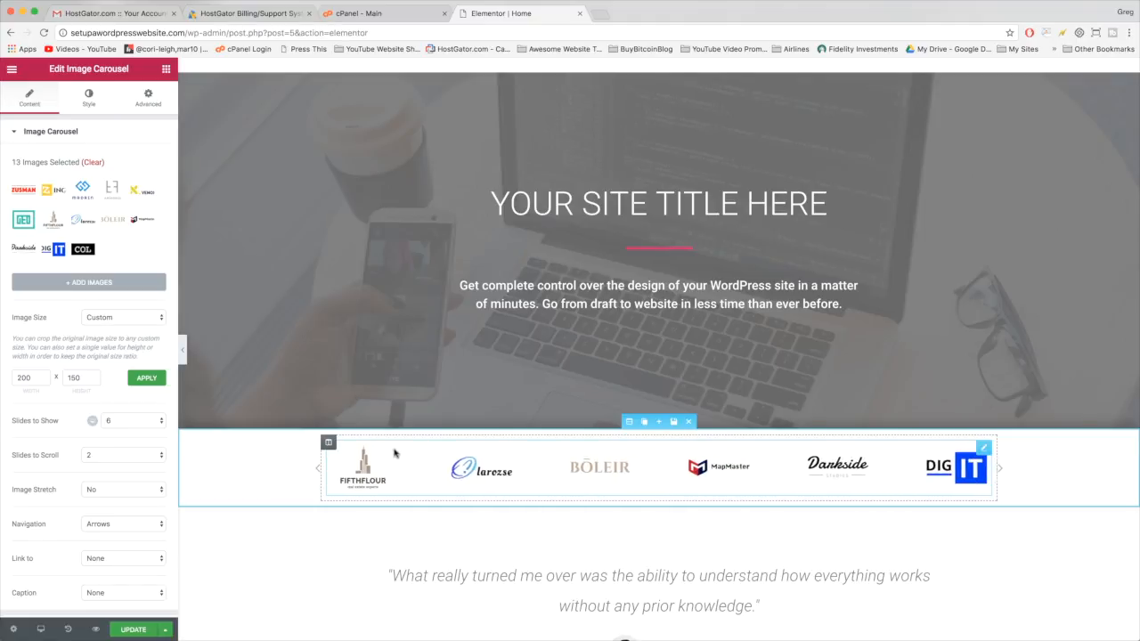
# - Rearrange the carousel logos to begin ZING, ZUSMAN, Darkside, ARMOND, MADRIN, GEO, and insert the gallery
pyautogui.scroll(-1, 493, 480)
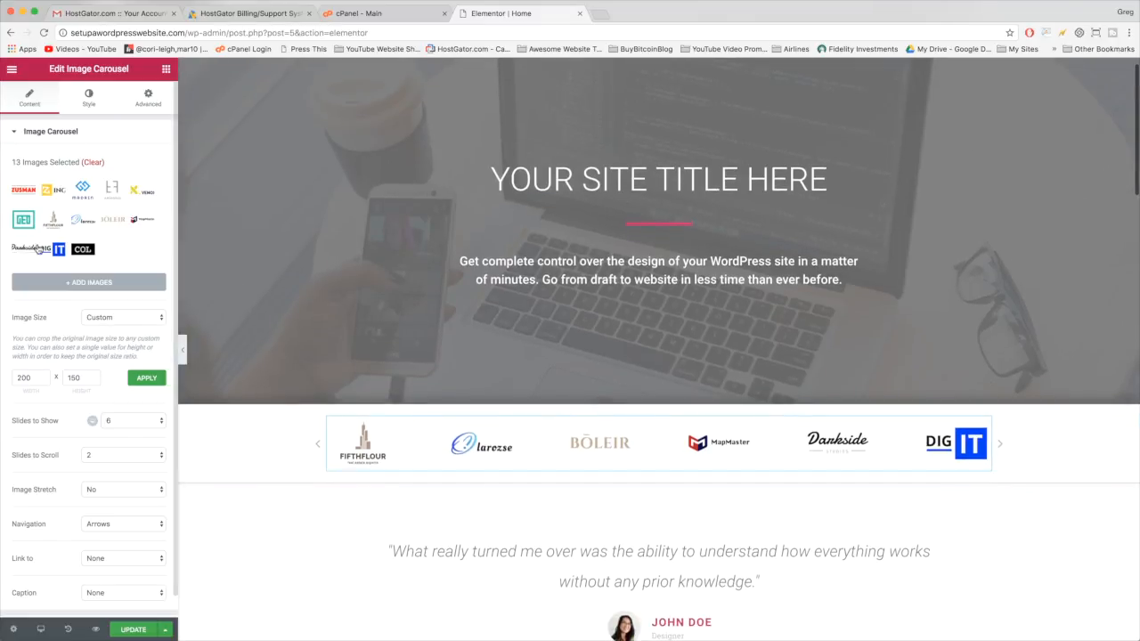
pyautogui.moveTo(13, 164); pyautogui.dragTo(47, 162)
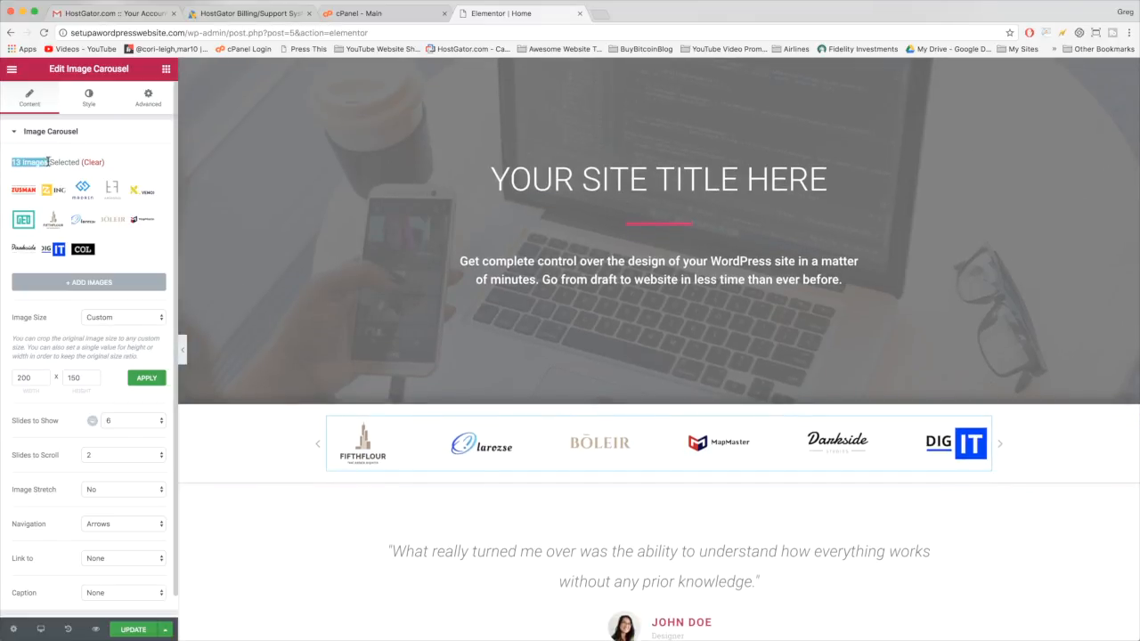
pyautogui.click(56, 171)
pyautogui.click(26, 198)
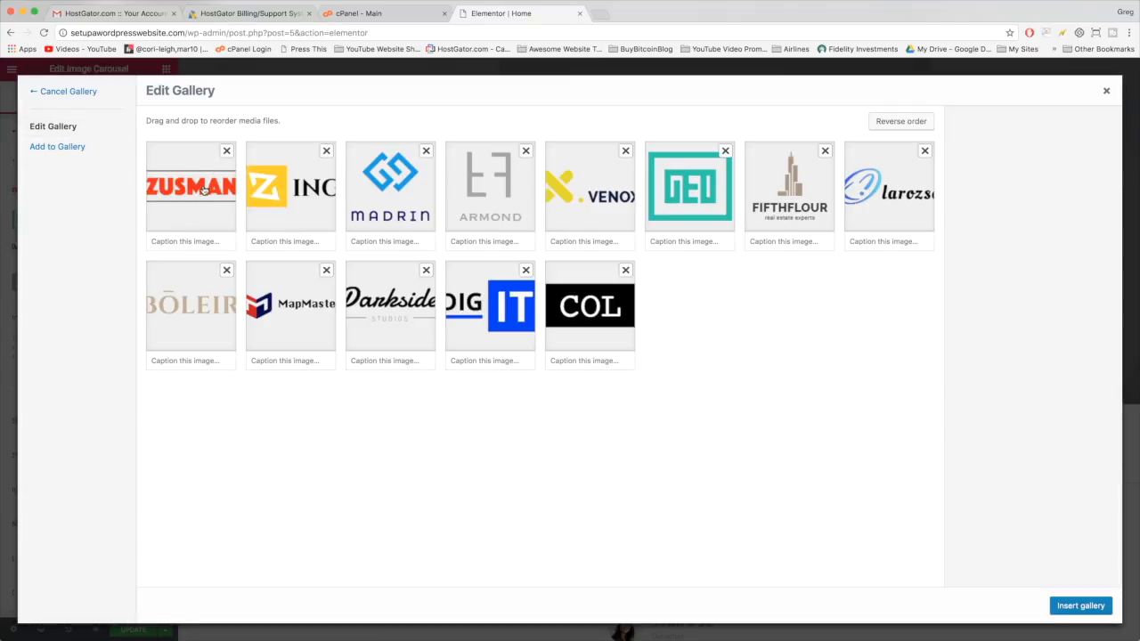
pyautogui.moveTo(204, 190); pyautogui.dragTo(305, 187)
pyautogui.moveTo(381, 187); pyautogui.dragTo(490, 189)
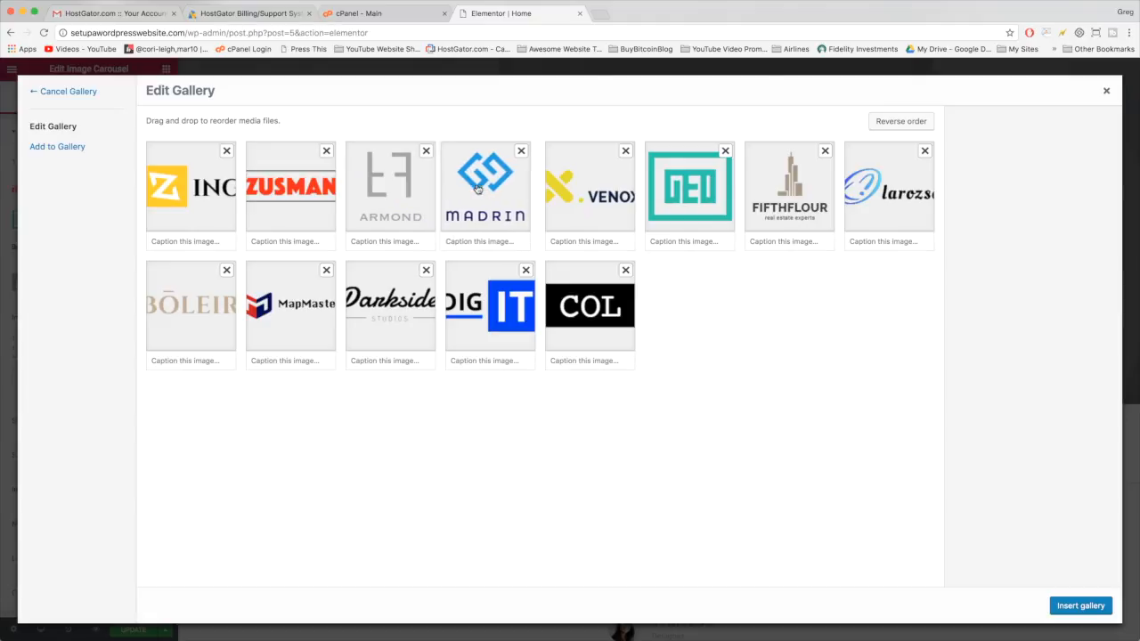
pyautogui.moveTo(607, 190); pyautogui.dragTo(690, 188)
pyautogui.moveTo(588, 302); pyautogui.dragTo(492, 305)
pyautogui.moveTo(365, 319); pyautogui.dragTo(368, 193)
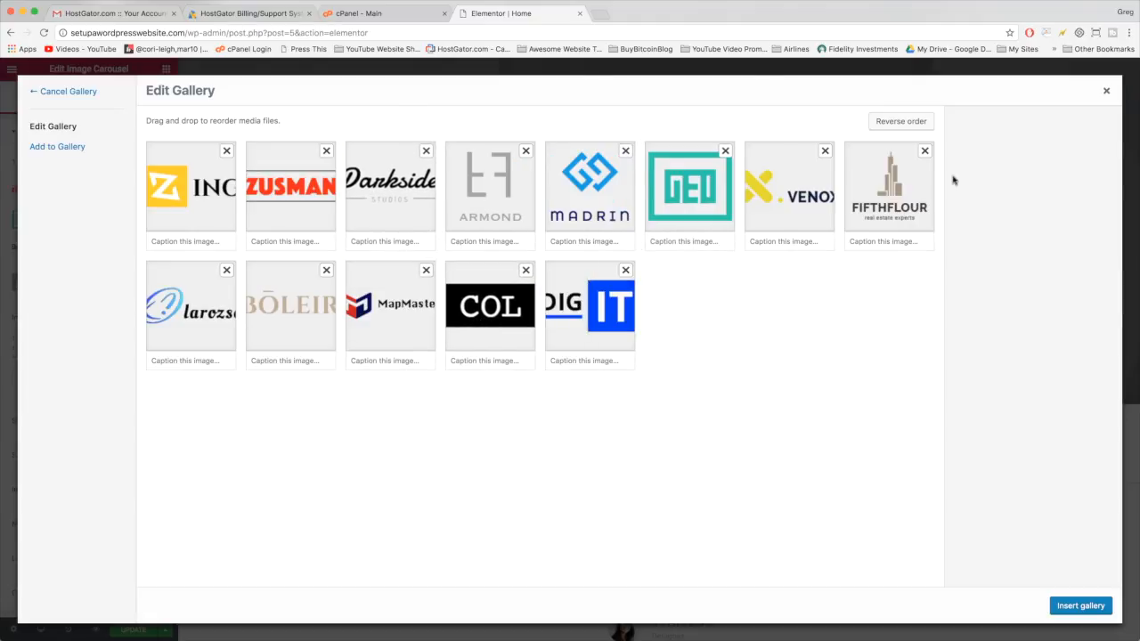
pyautogui.click(1081, 606)
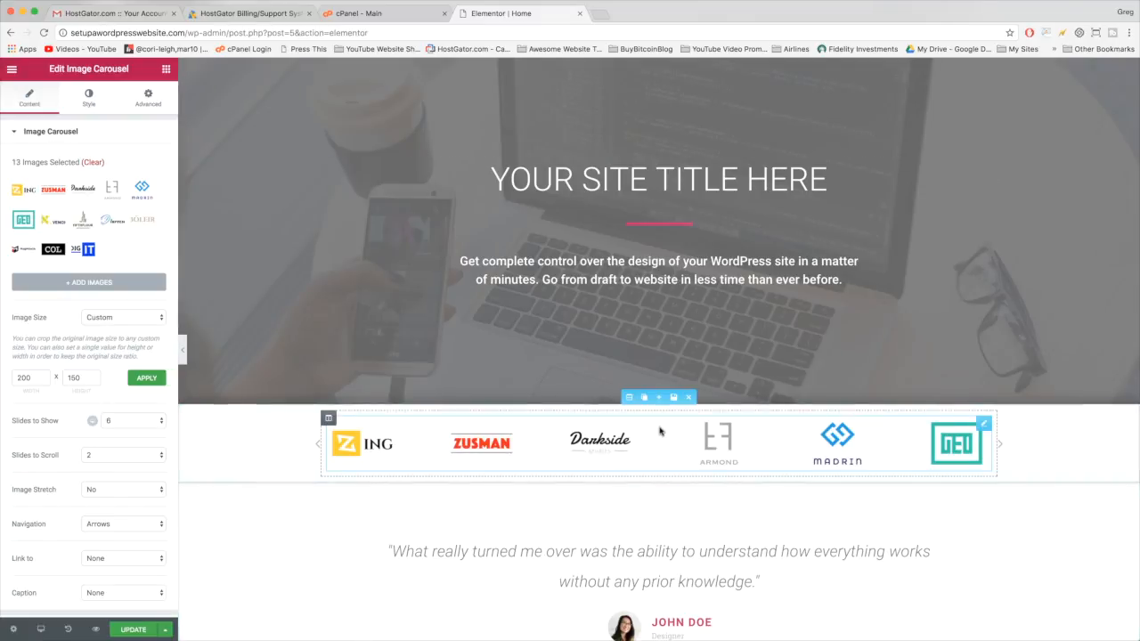
pyautogui.scroll(-2, 358, 375)
pyautogui.scroll(-3, 358, 378)
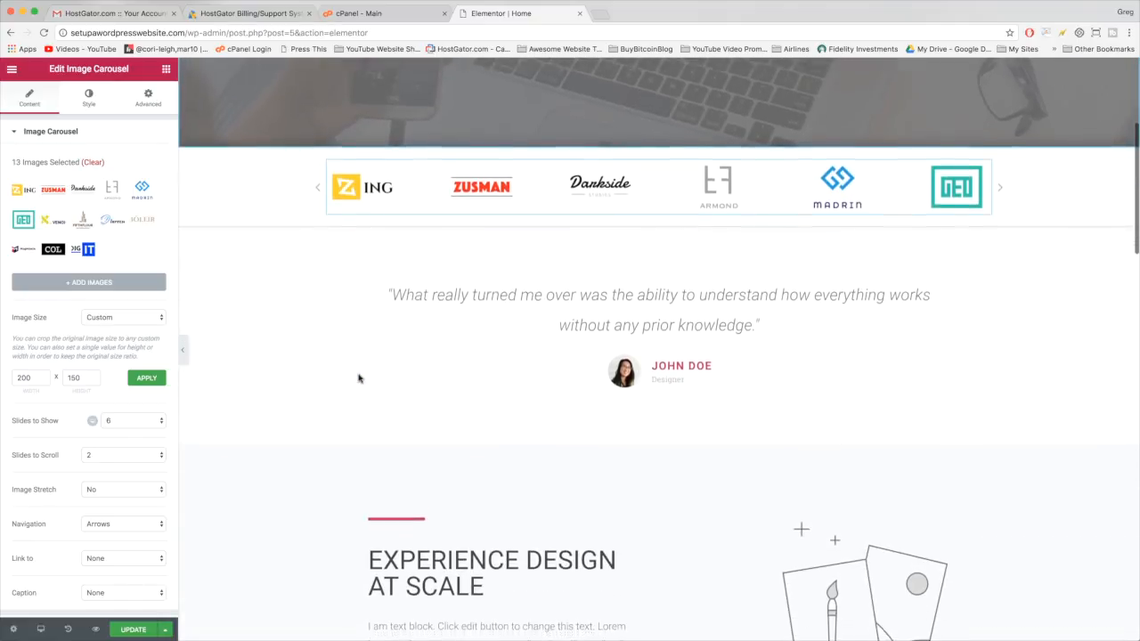
pyautogui.scroll(-4, 359, 378)
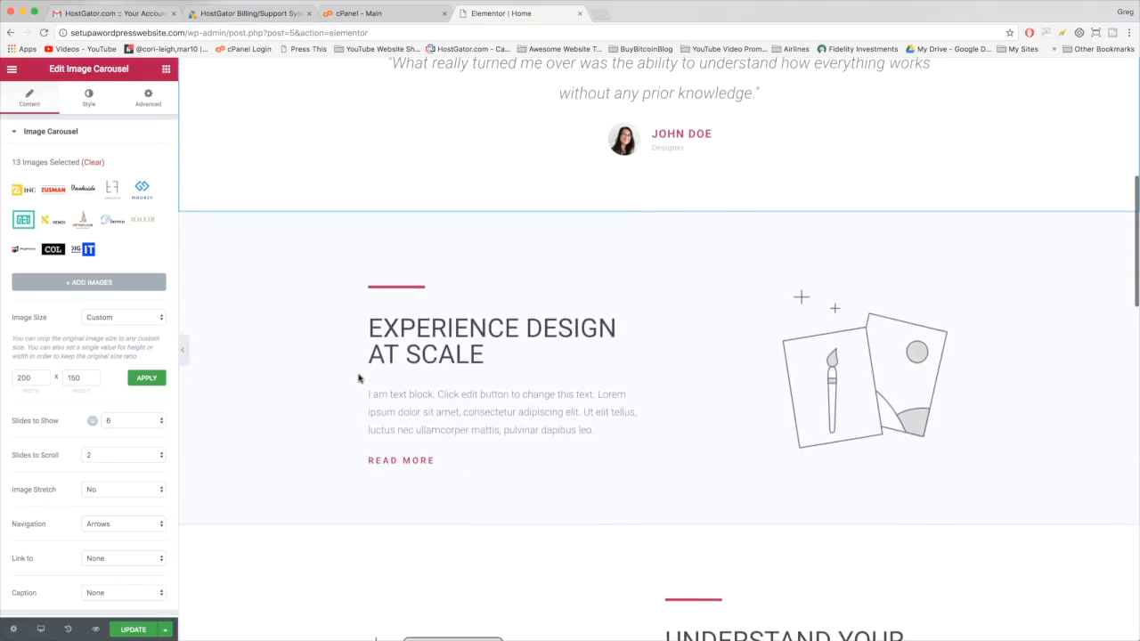
pyautogui.scroll(4, 683, 269)
pyautogui.scroll(-5, 683, 269)
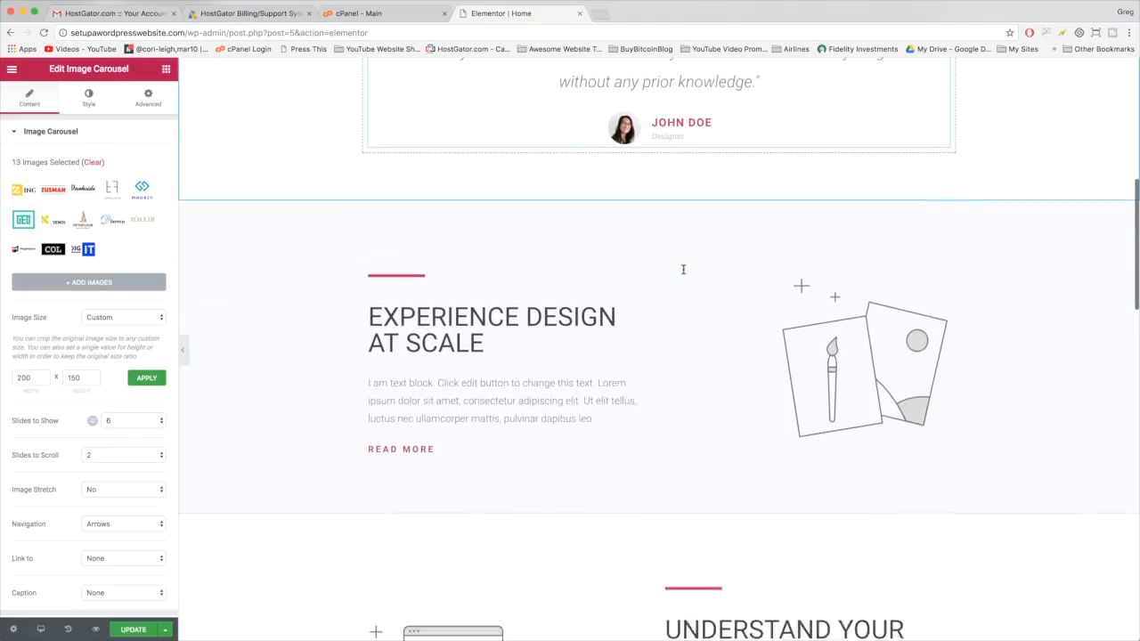
pyautogui.scroll(-5, 846, 300)
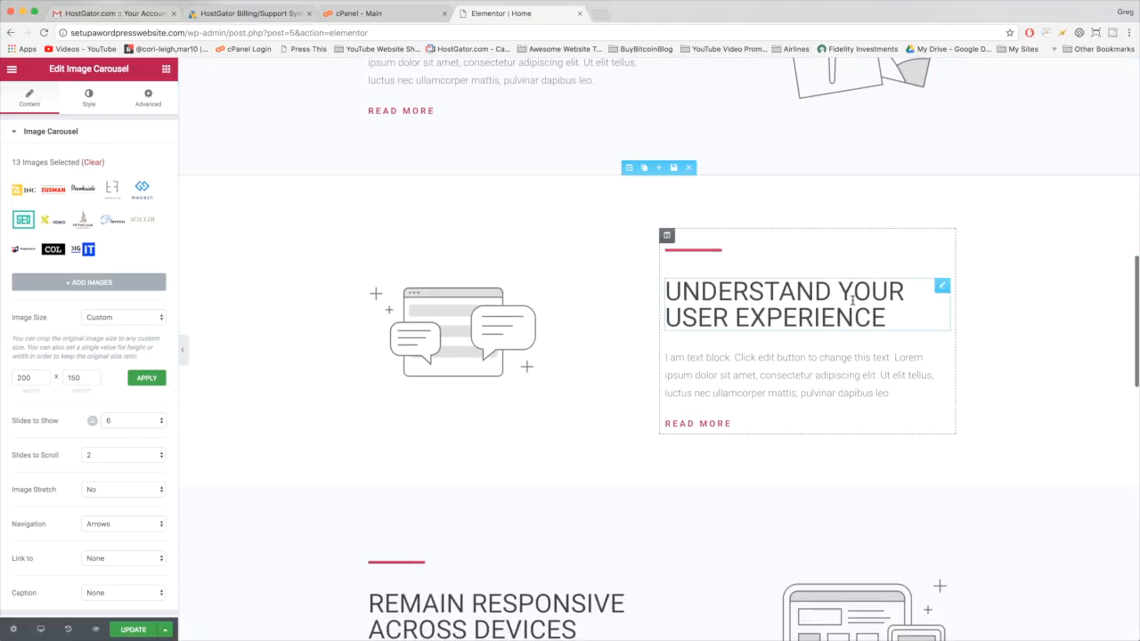
pyautogui.scroll(-8, 732, 369)
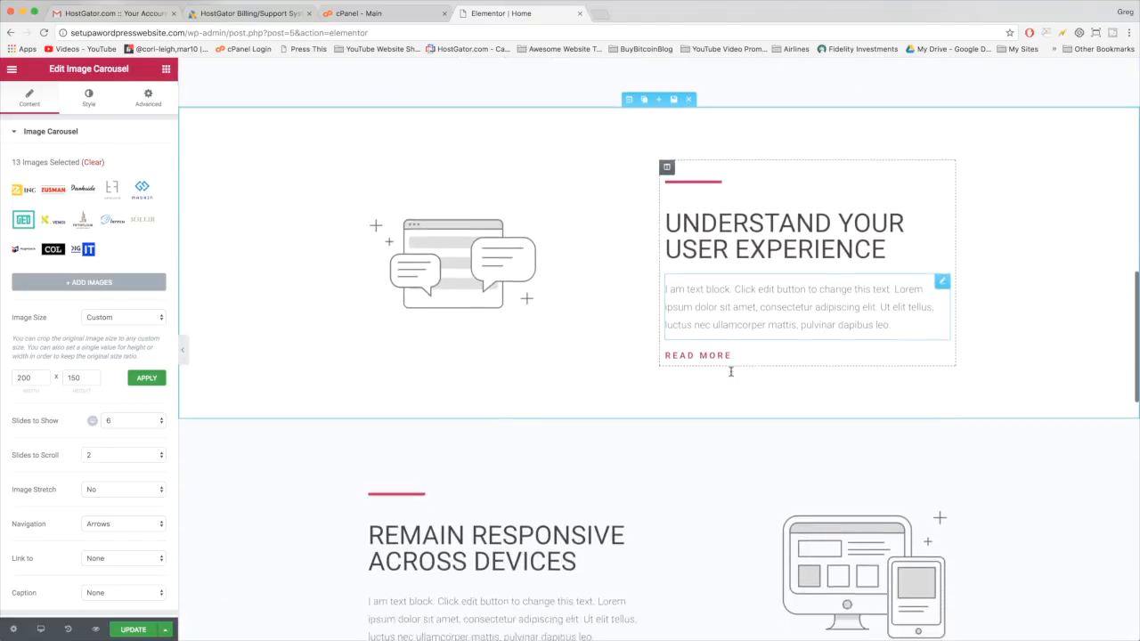
pyautogui.scroll(-4, 496, 349)
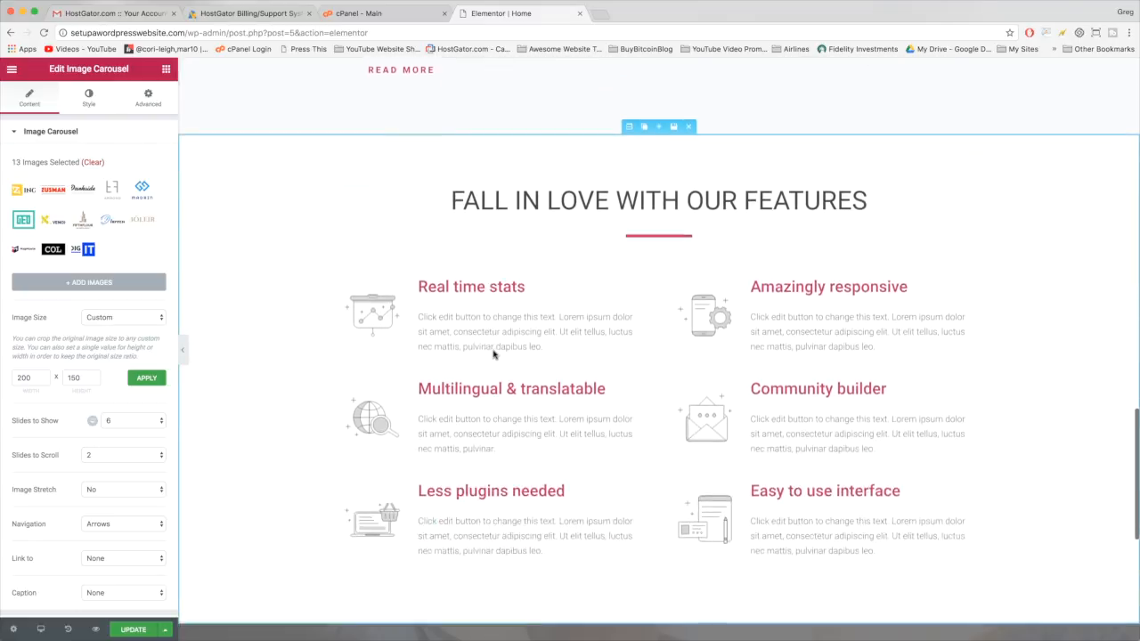
pyautogui.click(507, 321)
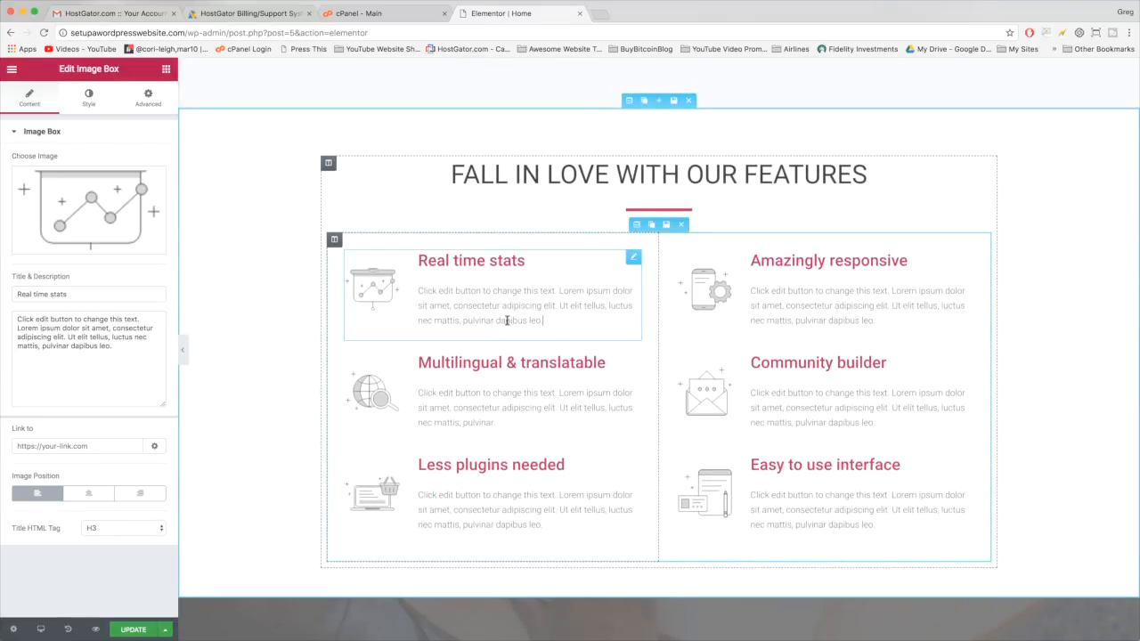
pyautogui.click(522, 261)
pyautogui.doubleClick(455, 261)
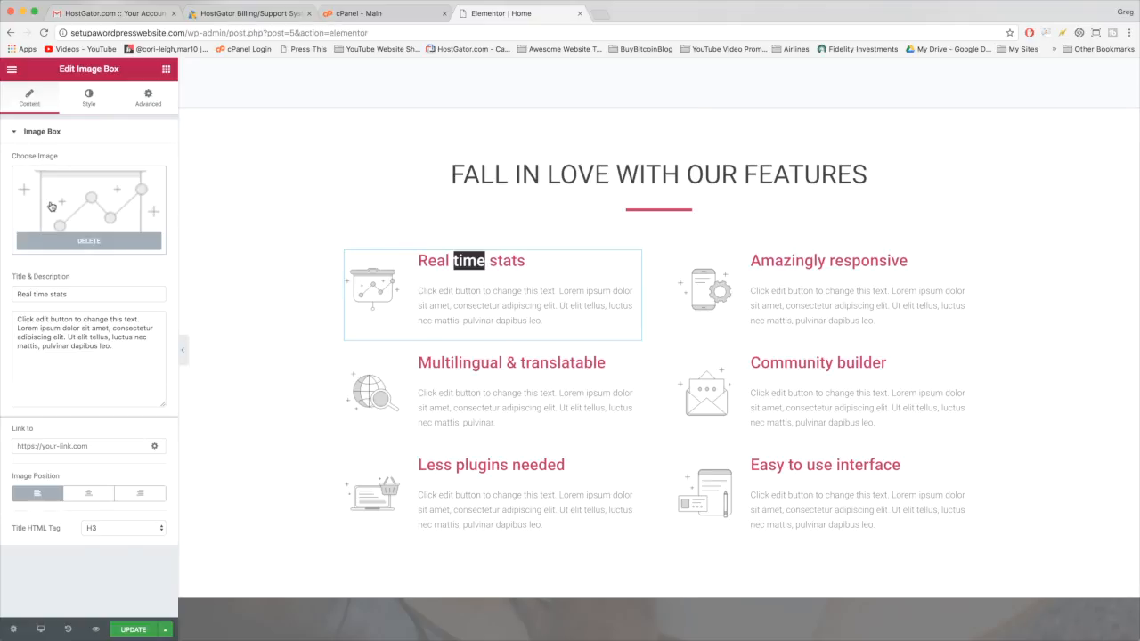
pyautogui.click(90, 100)
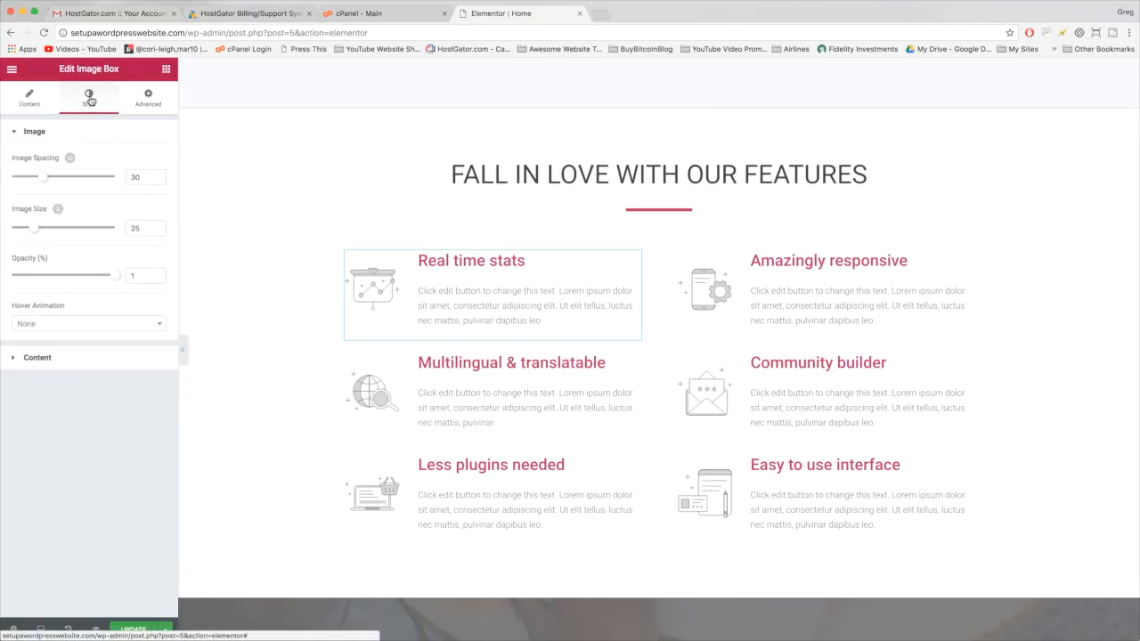
pyautogui.click(151, 95)
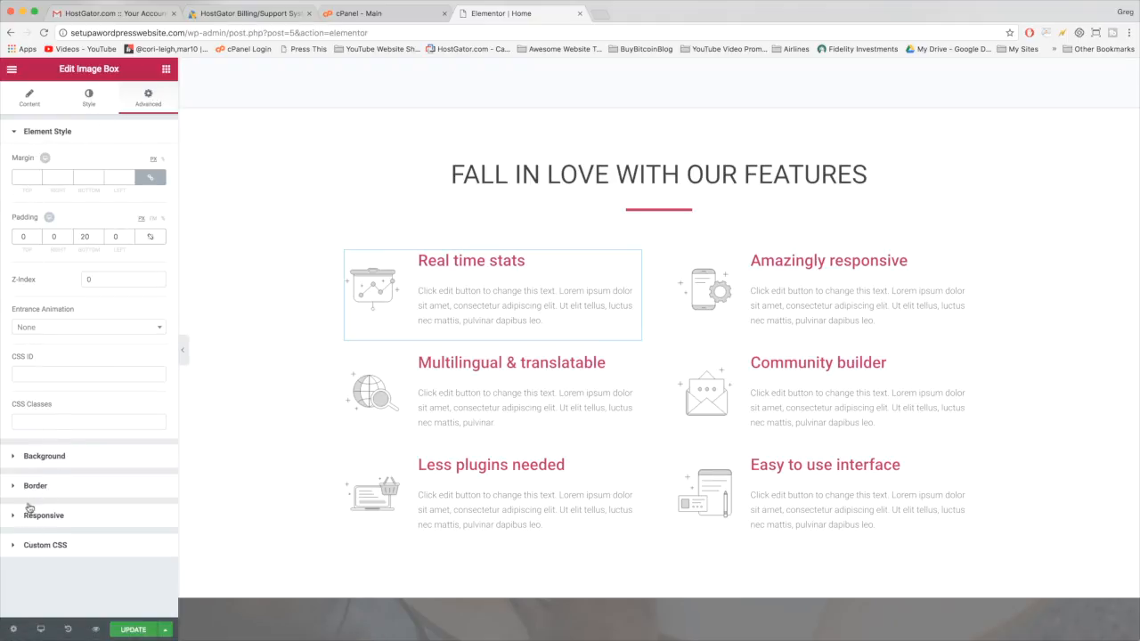
pyautogui.click(434, 347)
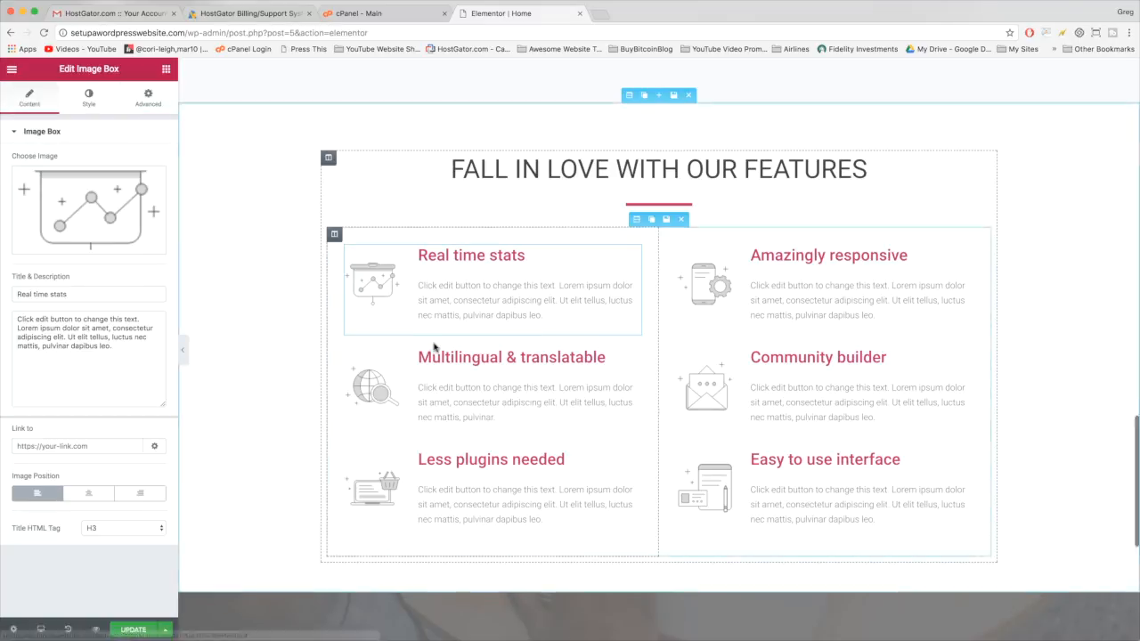
pyautogui.scroll(-5, 434, 347)
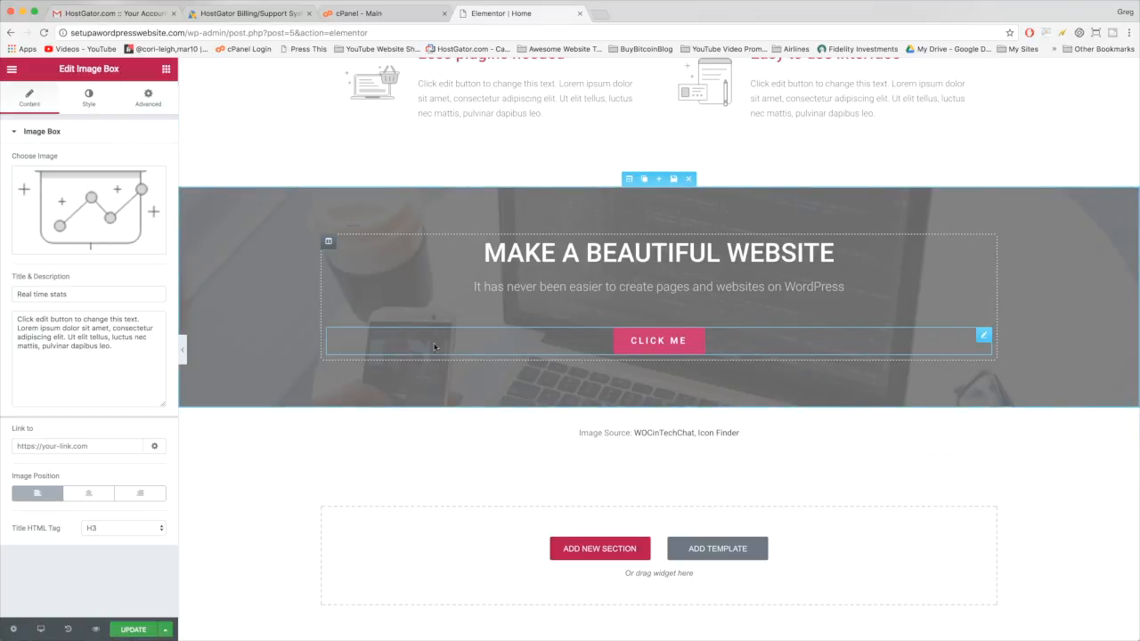
pyautogui.scroll(3, 237, 477)
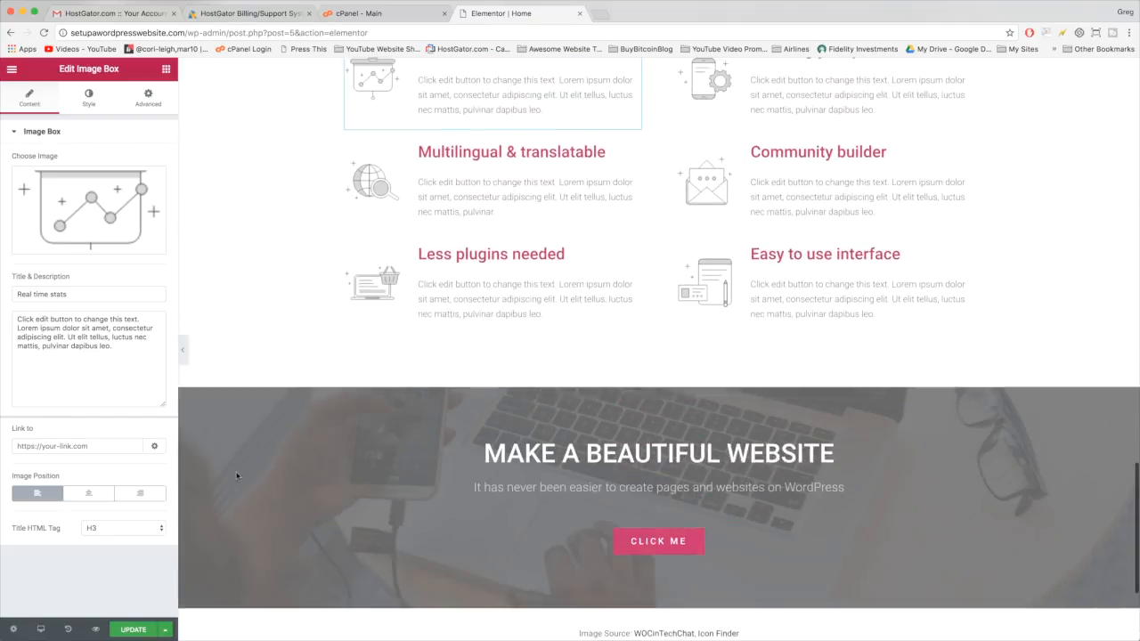
pyautogui.scroll(-1, 586, 487)
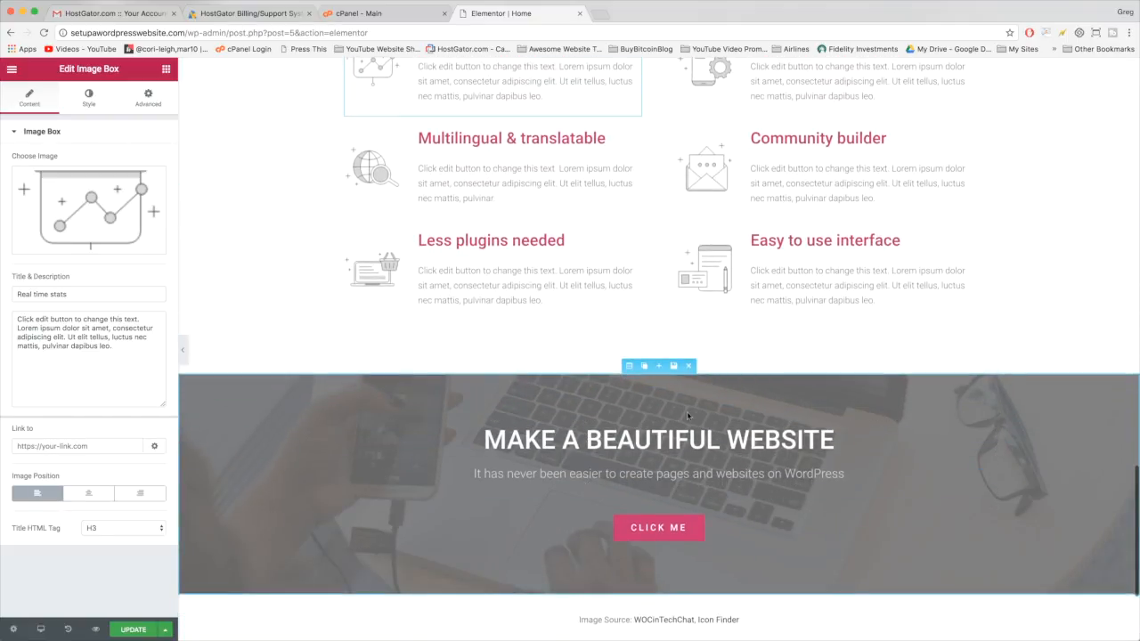
pyautogui.click(530, 435)
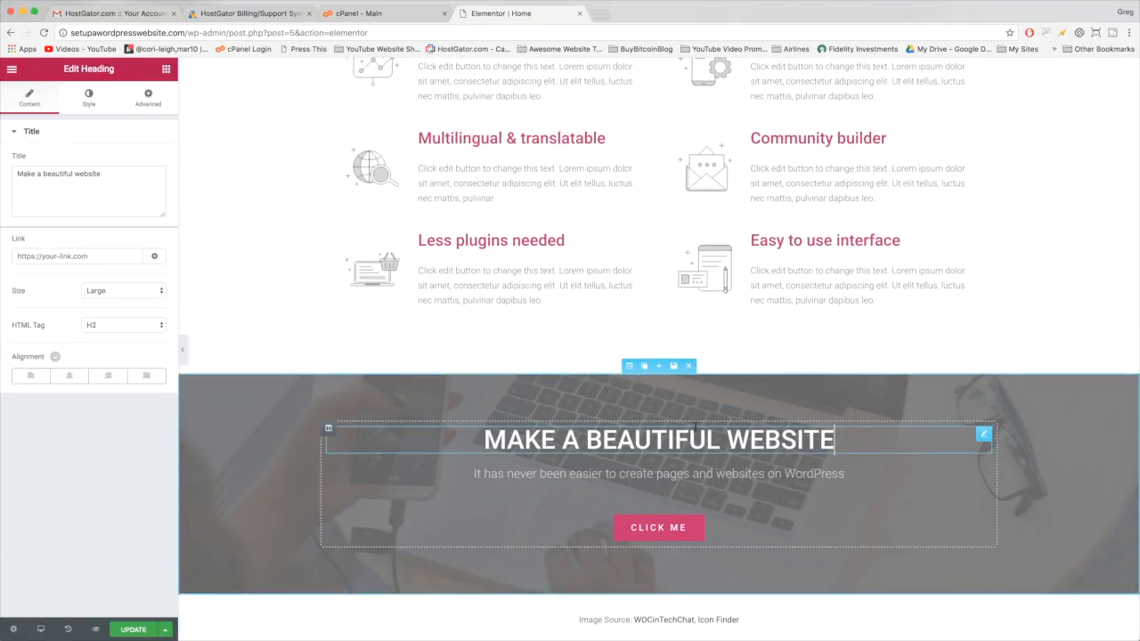
pyautogui.doubleClick(524, 440)
pyautogui.doubleClick(650, 440)
pyautogui.doubleClick(756, 440)
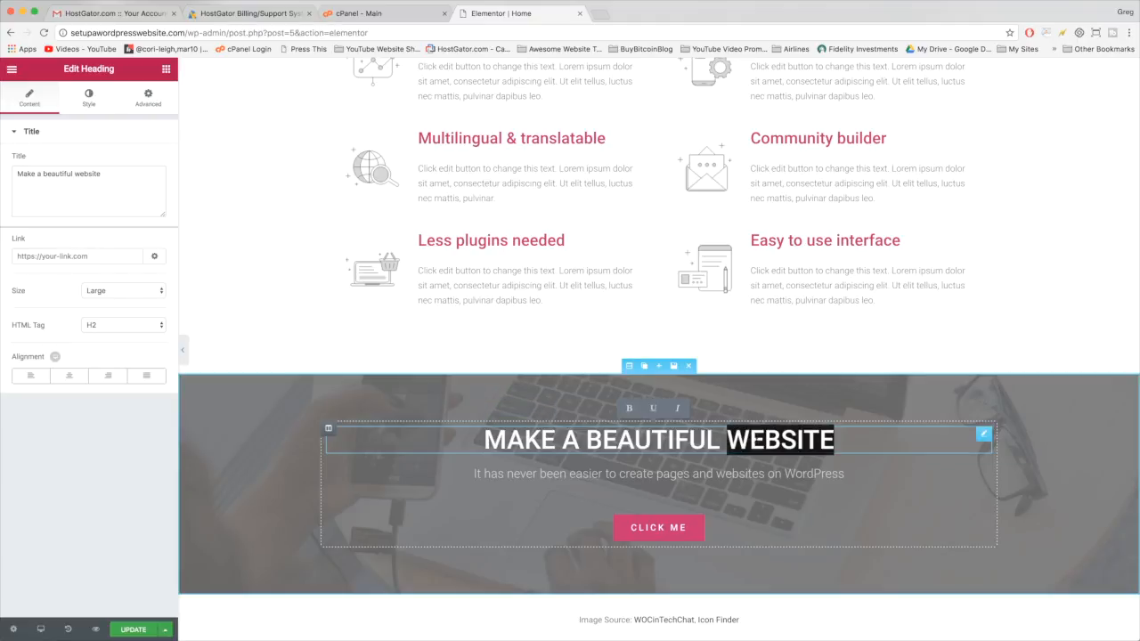
pyautogui.doubleClick(672, 474)
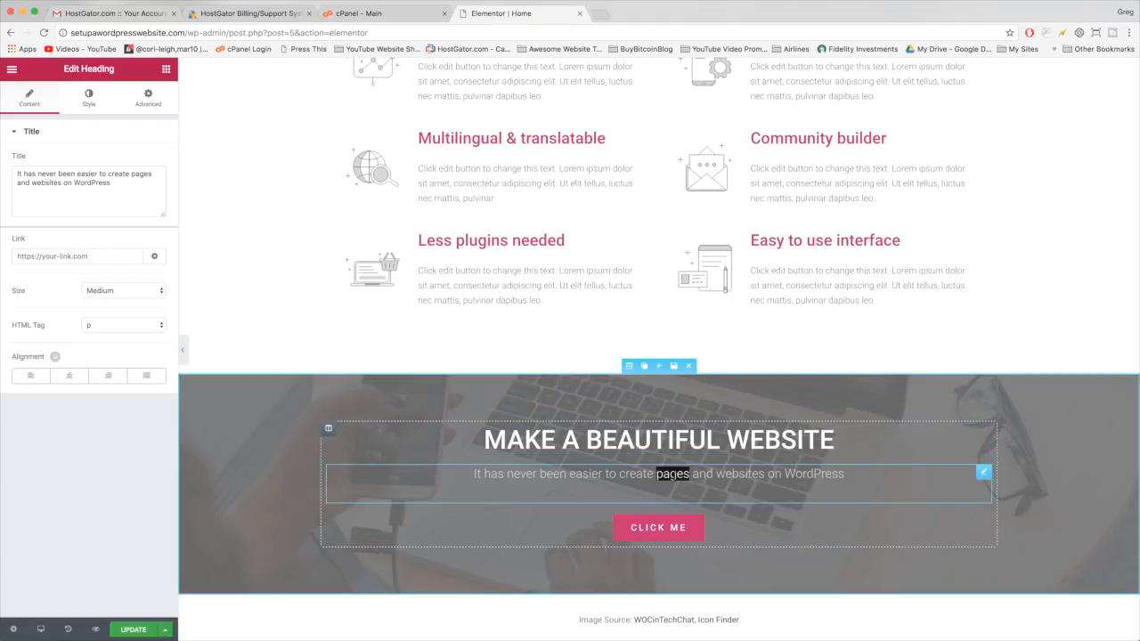
pyautogui.doubleClick(629, 474)
pyautogui.click(691, 474)
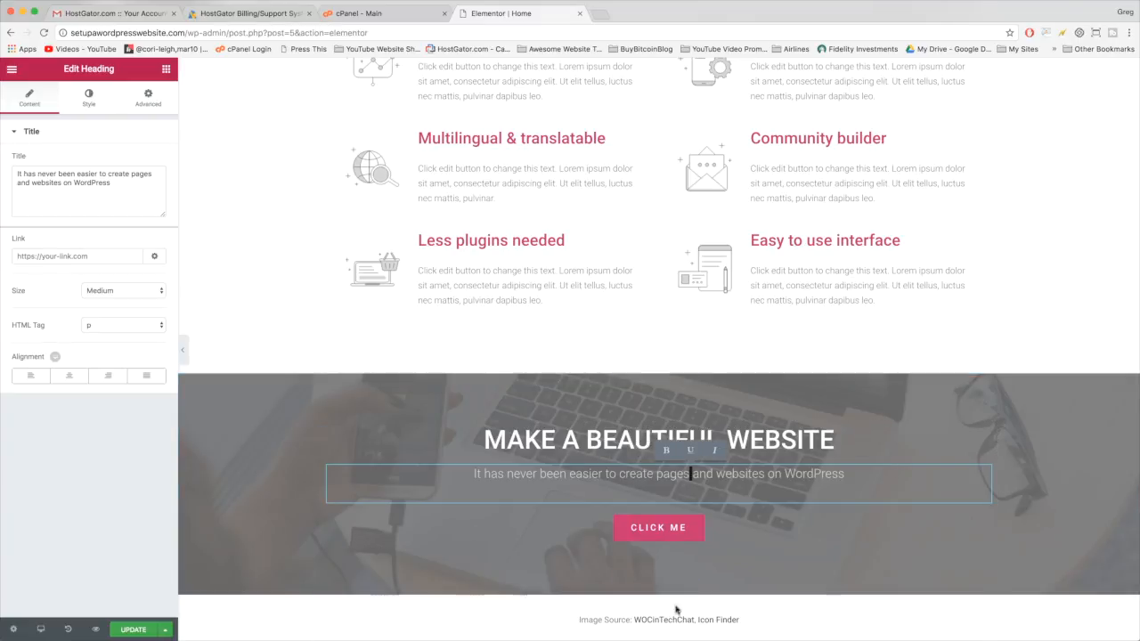
pyautogui.scroll(5, 281, 370)
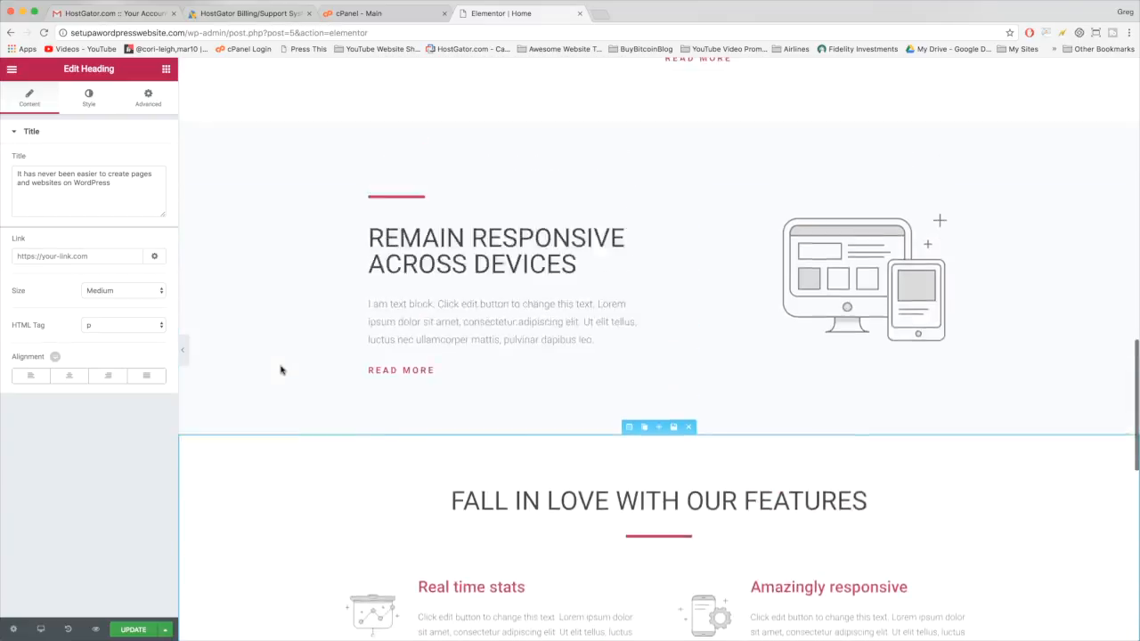
pyautogui.scroll(9, 281, 369)
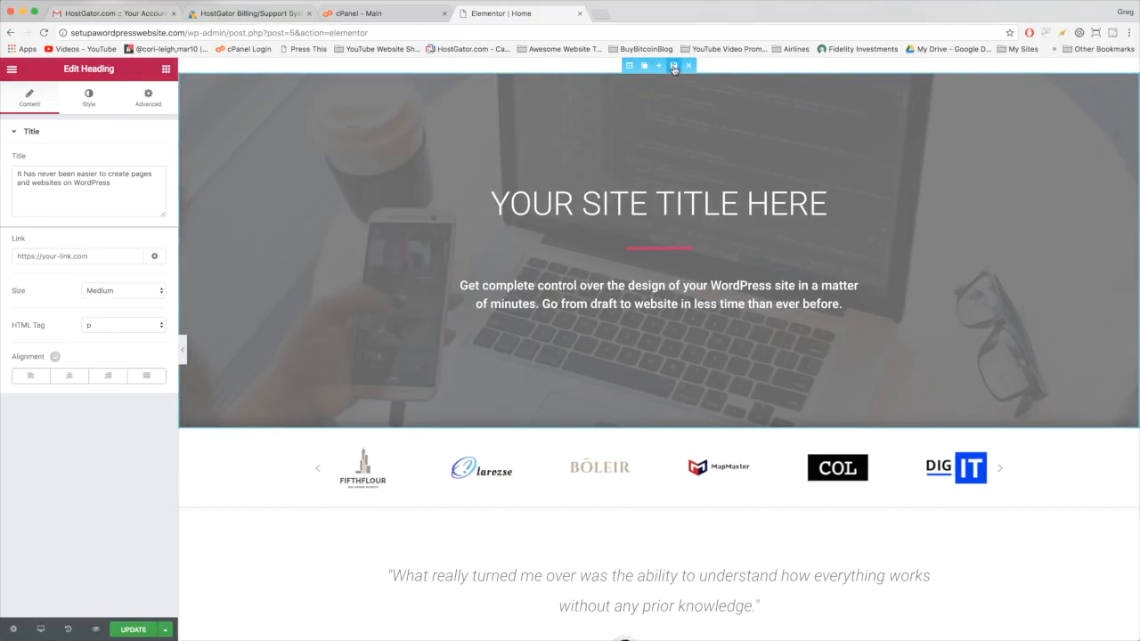
# - Save the hero section to the Elementor library under a typed template name
pyautogui.click(673, 66)
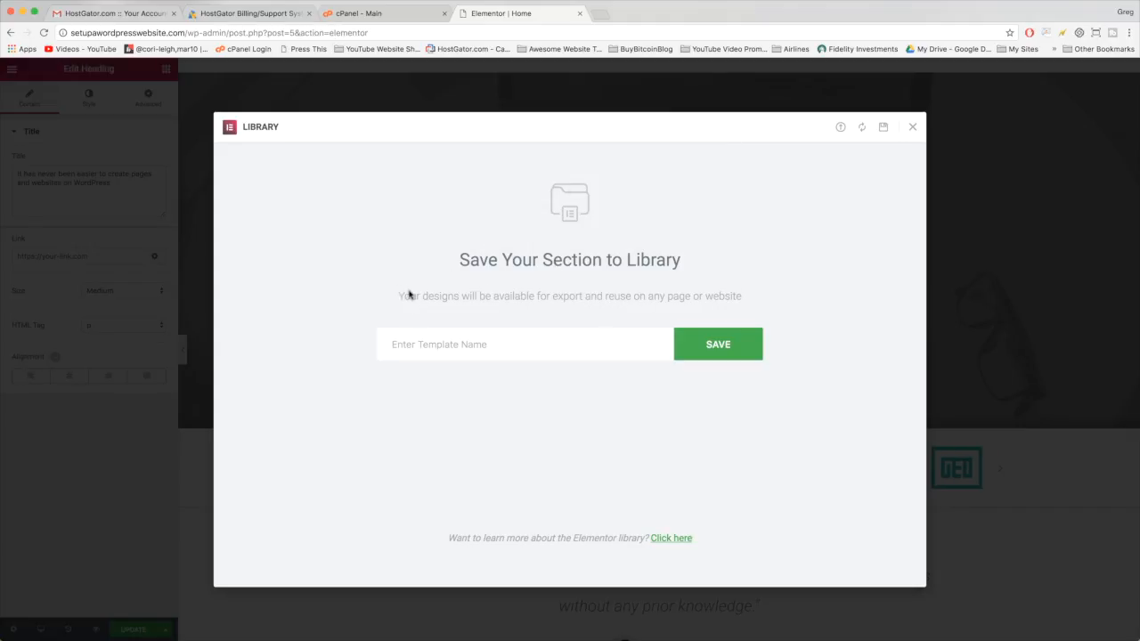
pyautogui.click(506, 348)
pyautogui.write('Greg Template')
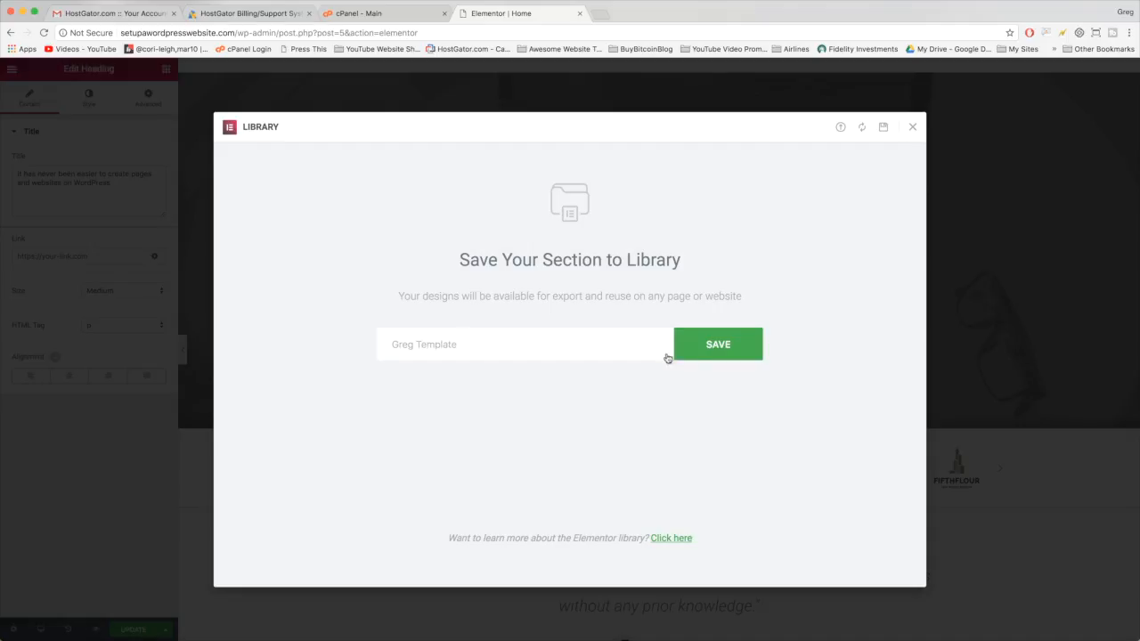
pyautogui.click(708, 356)
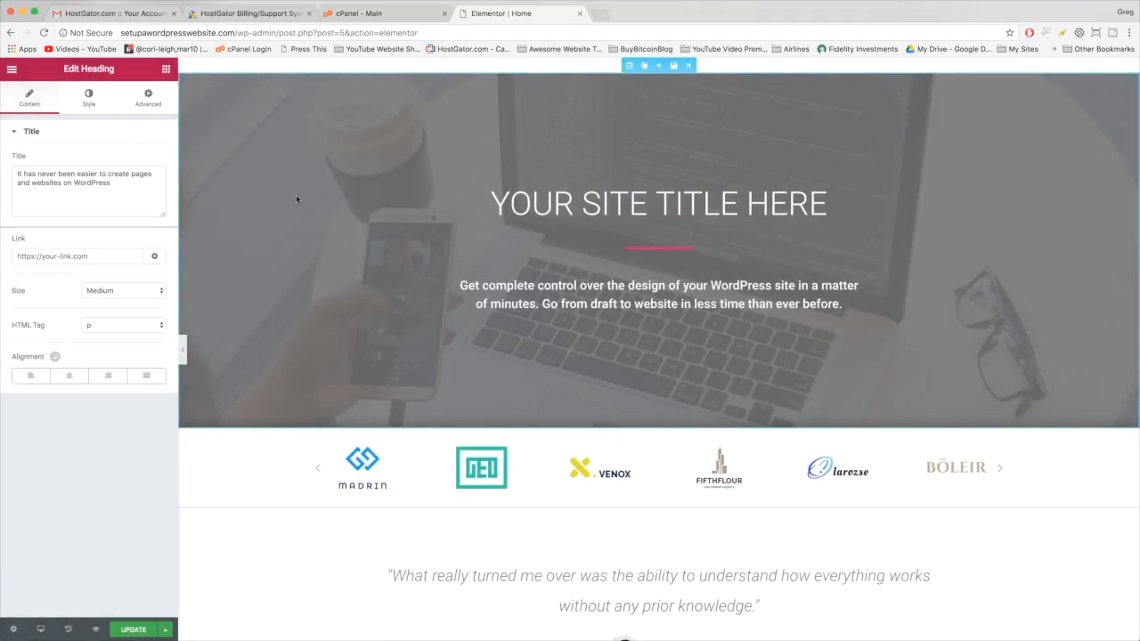
pyautogui.scroll(-5, 259, 429)
pyautogui.scroll(5, 260, 429)
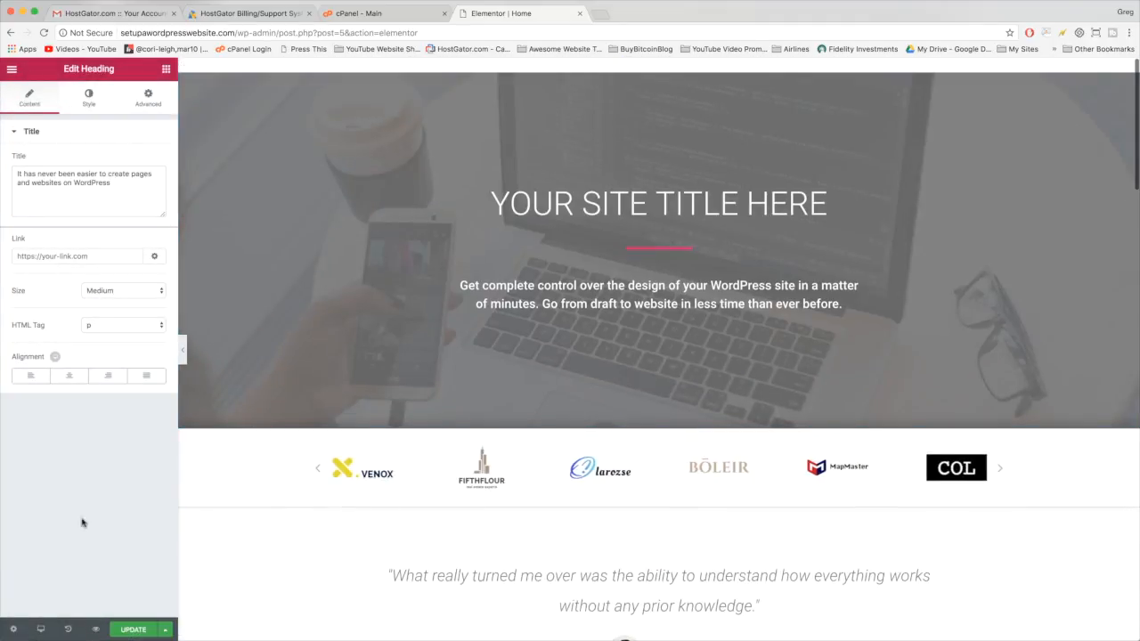
# - Update the Home page in Elementor, then exit to the Dashboard
pyautogui.click(131, 630)
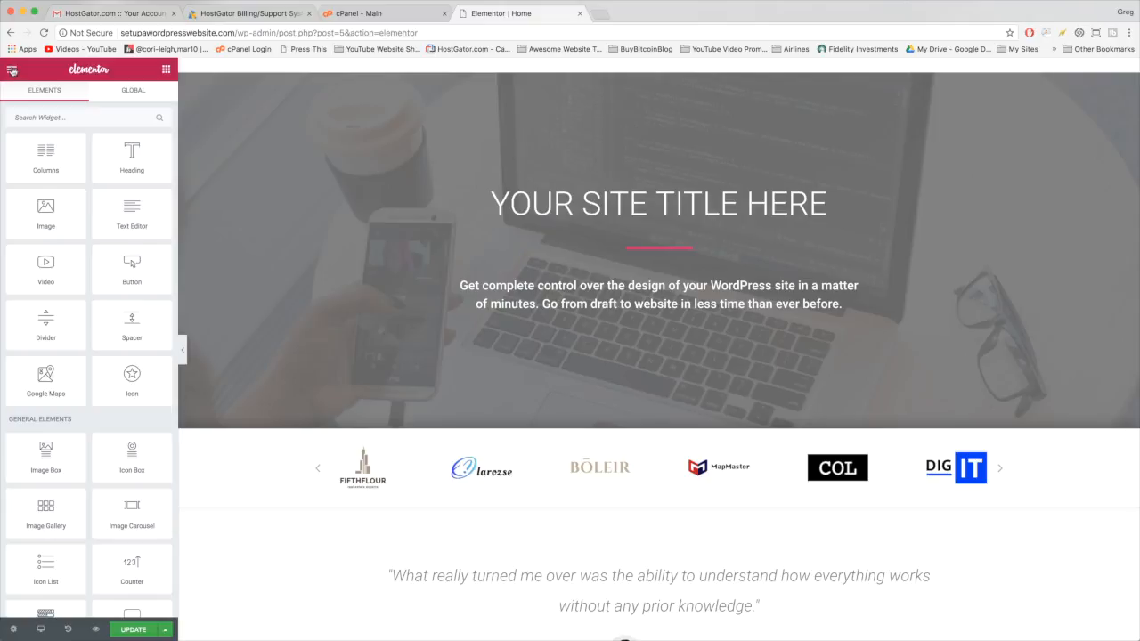
pyautogui.click(12, 71)
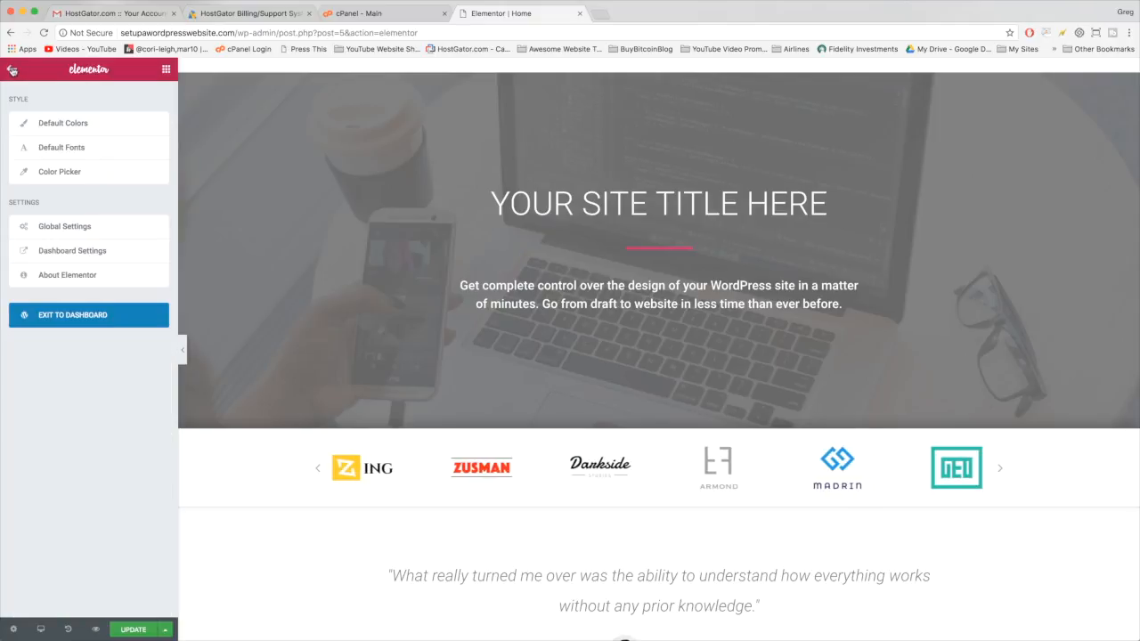
pyautogui.click(46, 321)
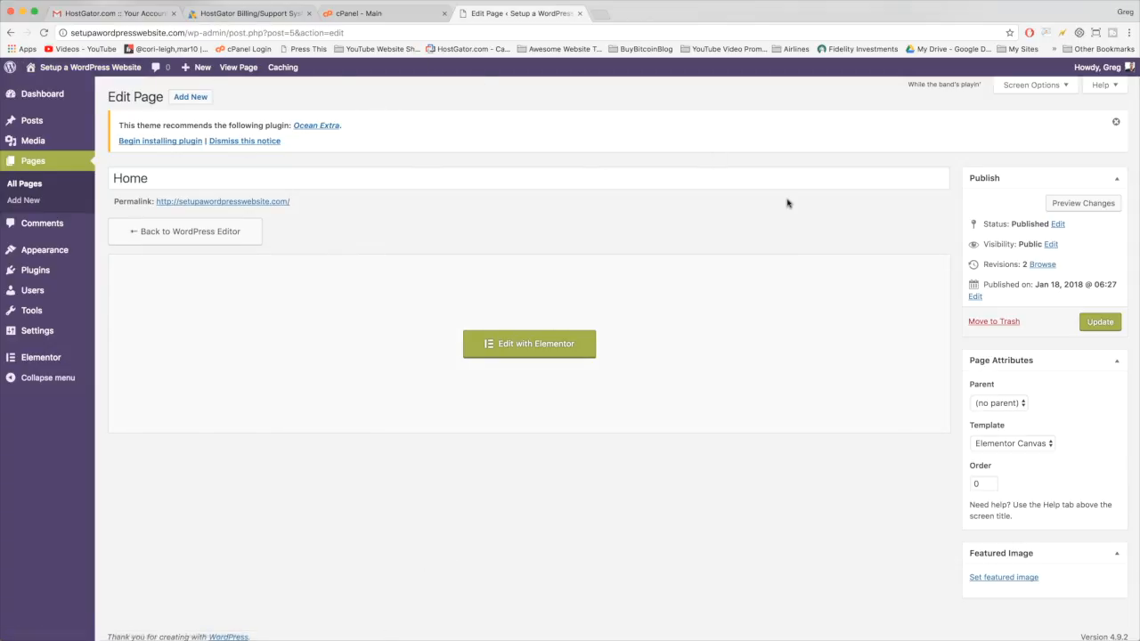
# - Open the live front page from the admin bar and scroll through the hero and logo carousel
pyautogui.click(67, 72)
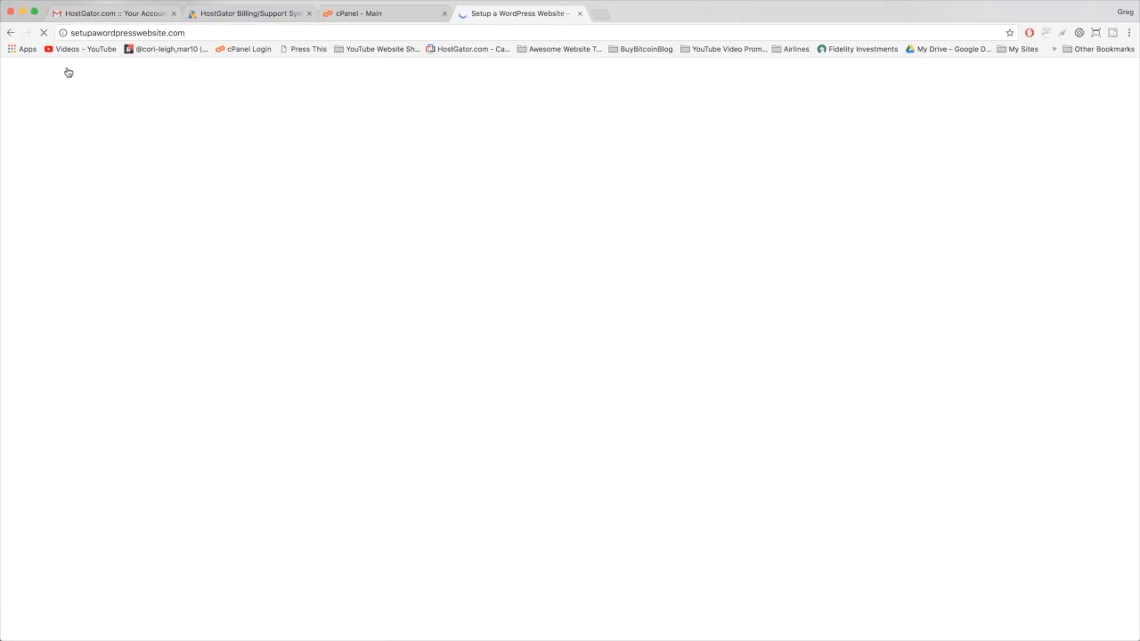
pyautogui.scroll(-10, 314, 214)
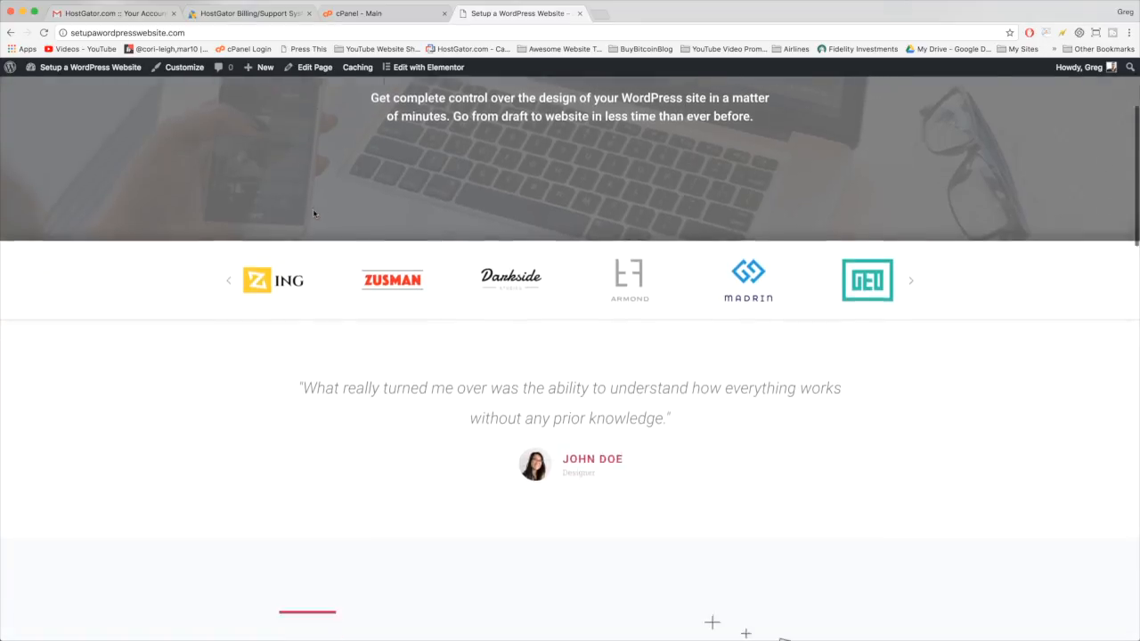
pyautogui.scroll(-10, 313, 214)
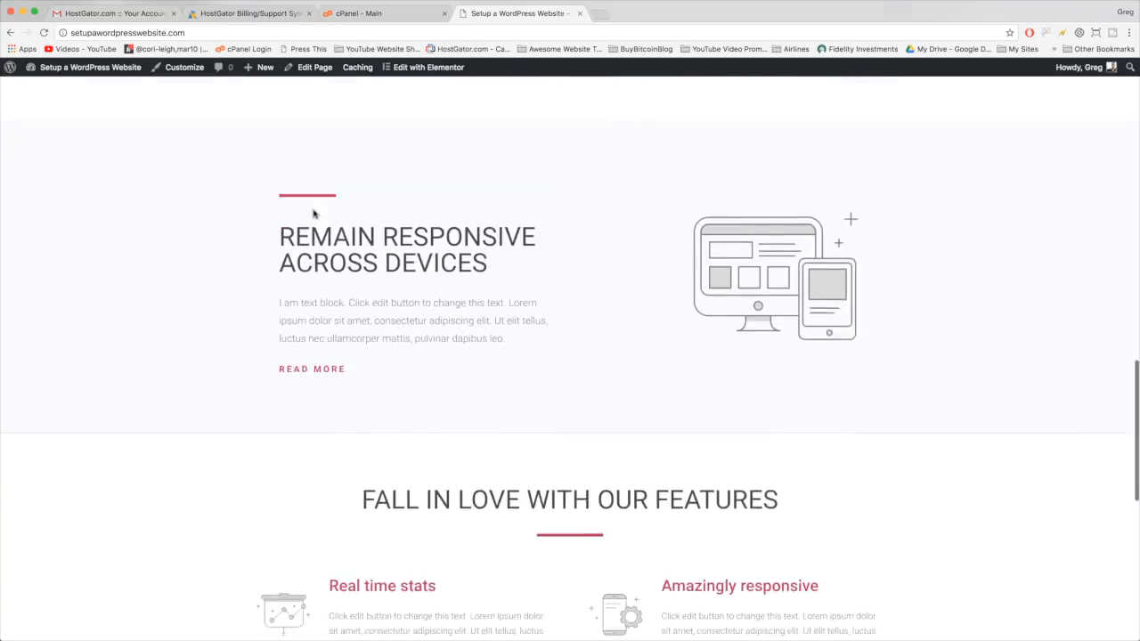
pyautogui.scroll(20, 365, 386)
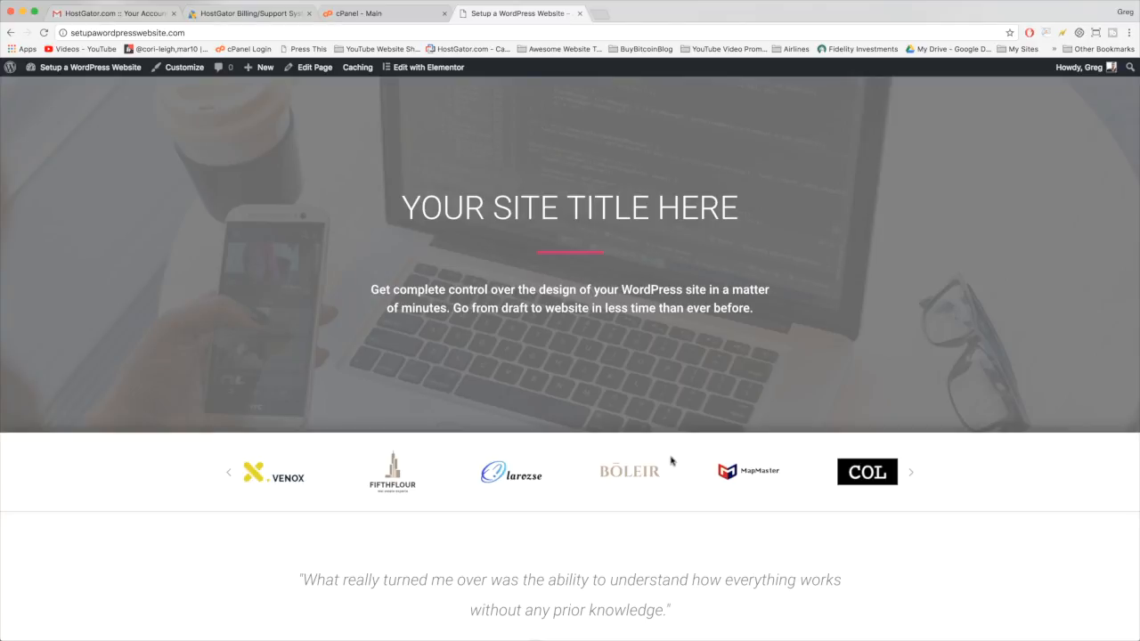
# - Load dearblogger.org in a new tab, browse its posts, then return to the live site tab
pyautogui.click(601, 14)
pyautogui.write('dear')
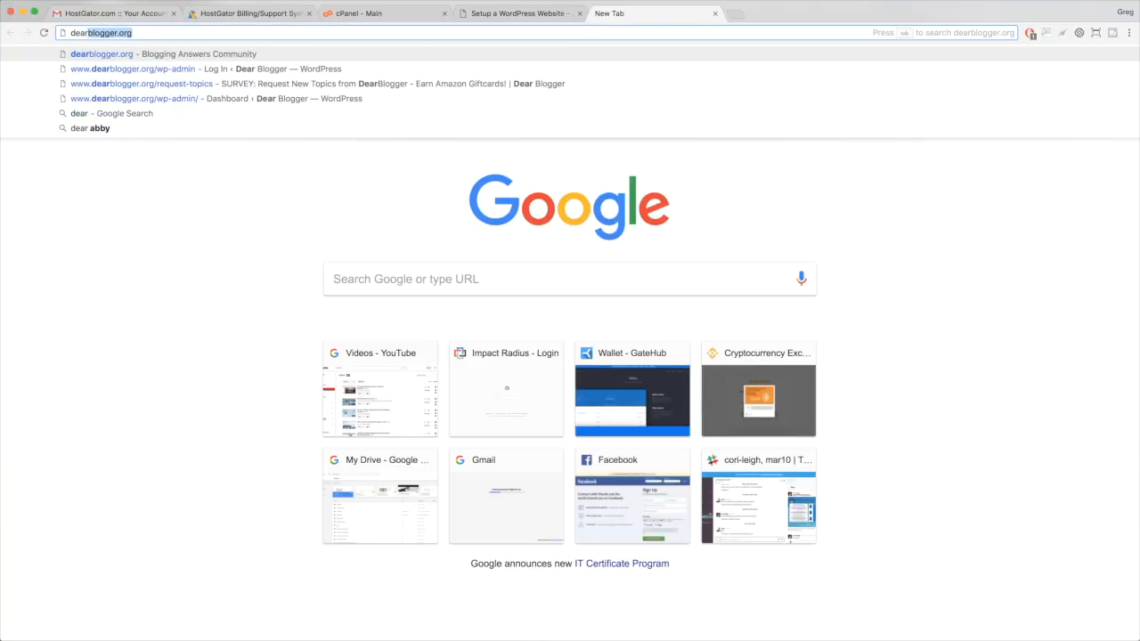
pyautogui.press('Return')
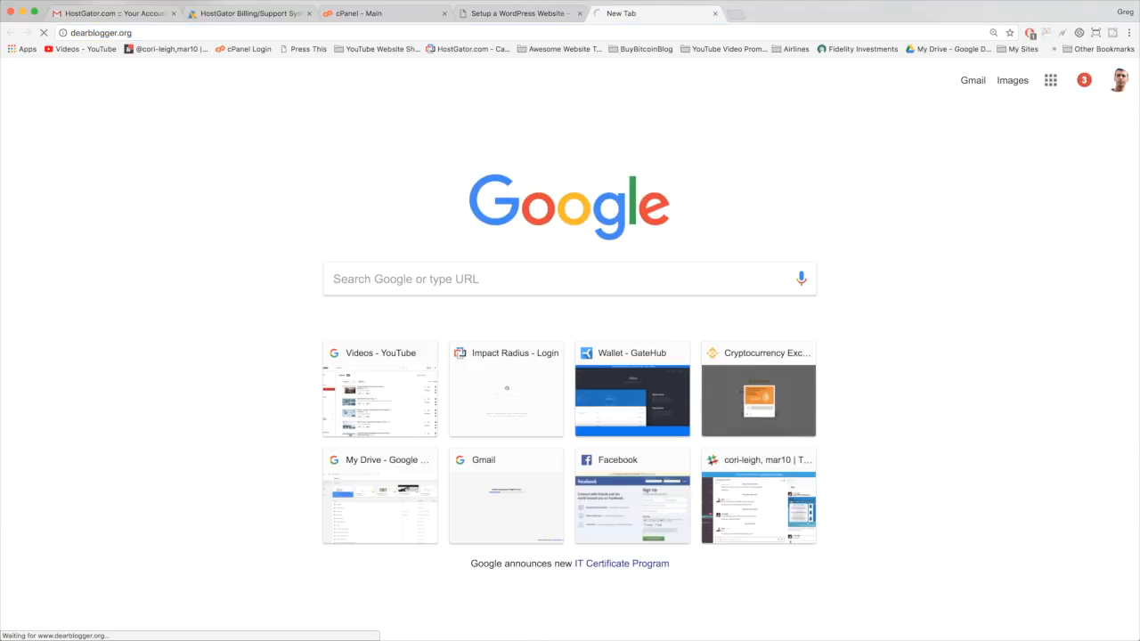
pyautogui.click(590, 33)
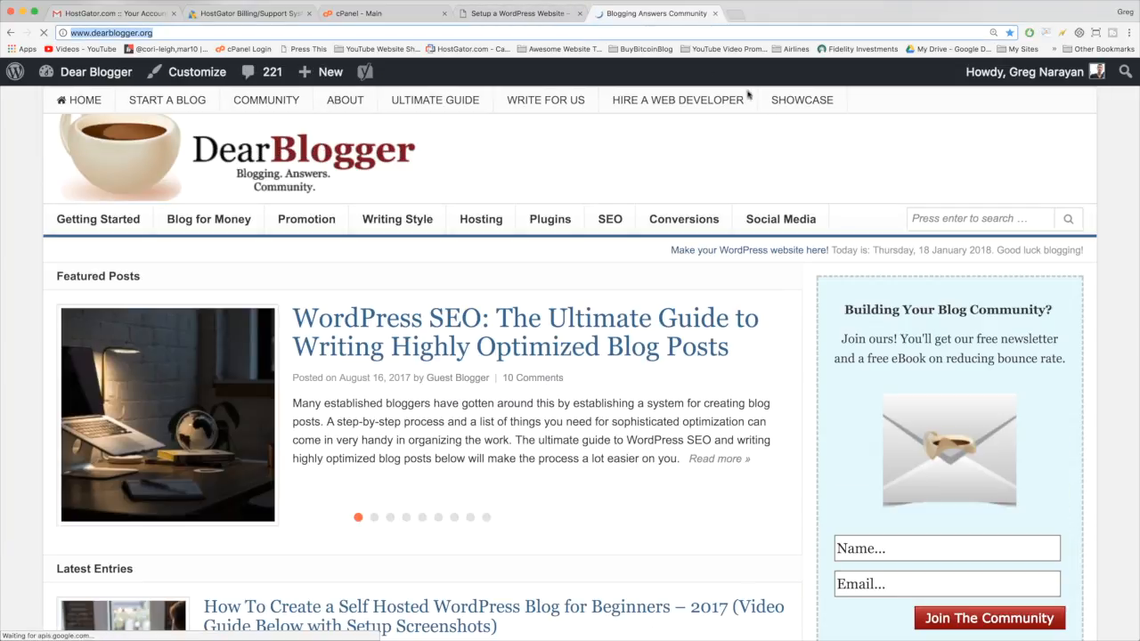
pyautogui.scroll(-8, 363, 178)
pyautogui.scroll(-10, 361, 179)
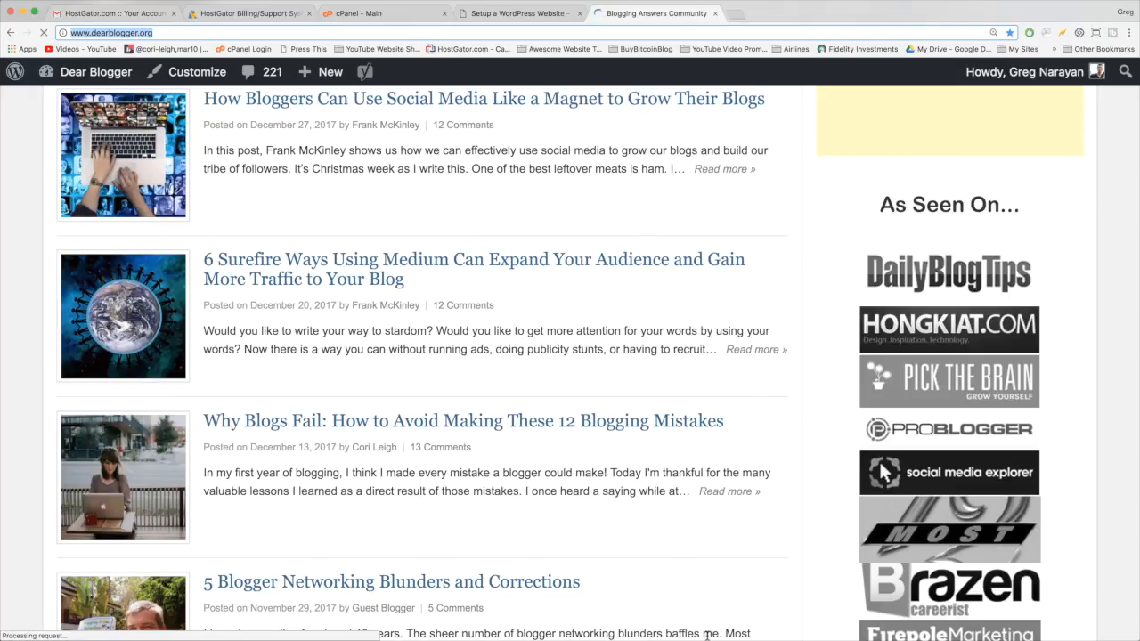
pyautogui.scroll(-4, 624, 508)
pyautogui.scroll(-5, 624, 509)
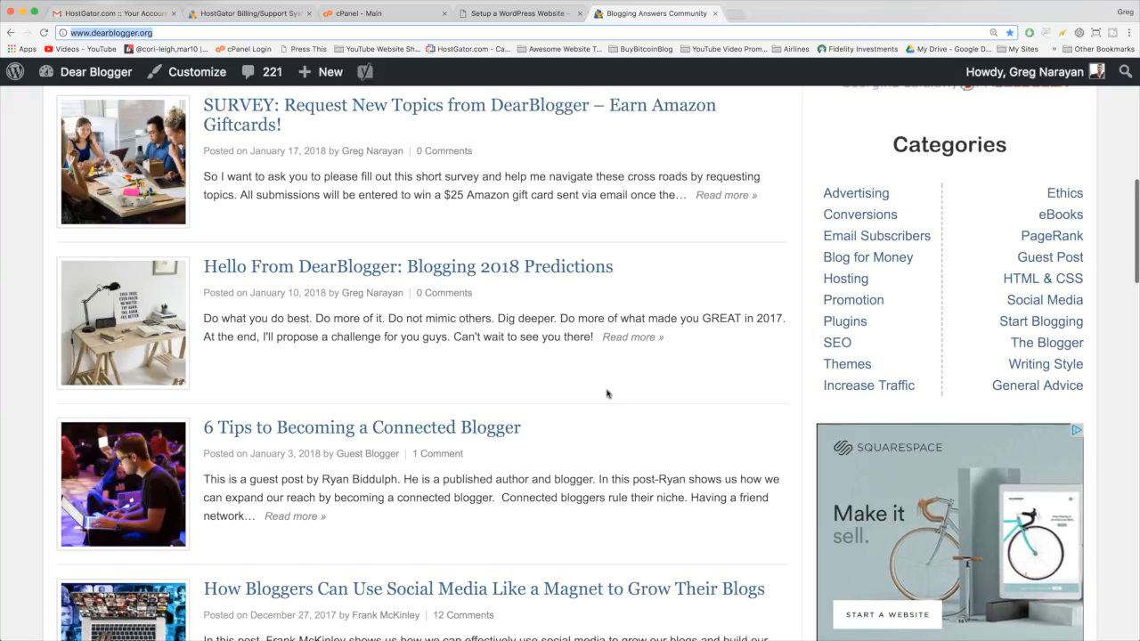
pyautogui.scroll(-10, 606, 394)
pyautogui.scroll(-6, 607, 394)
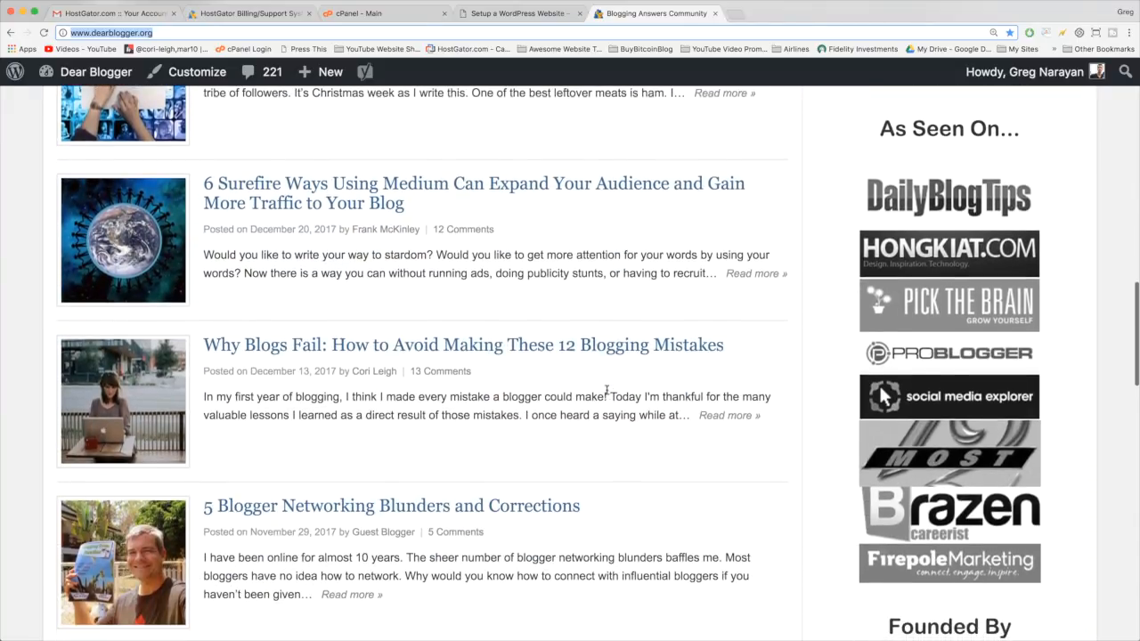
pyautogui.scroll(20, 607, 394)
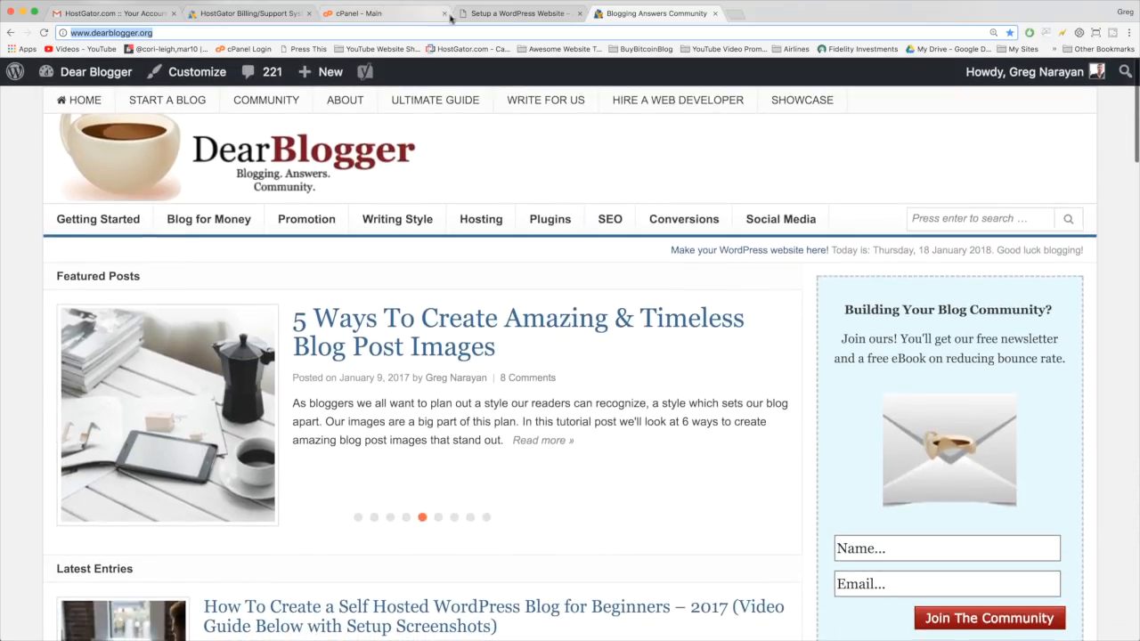
pyautogui.click(508, 14)
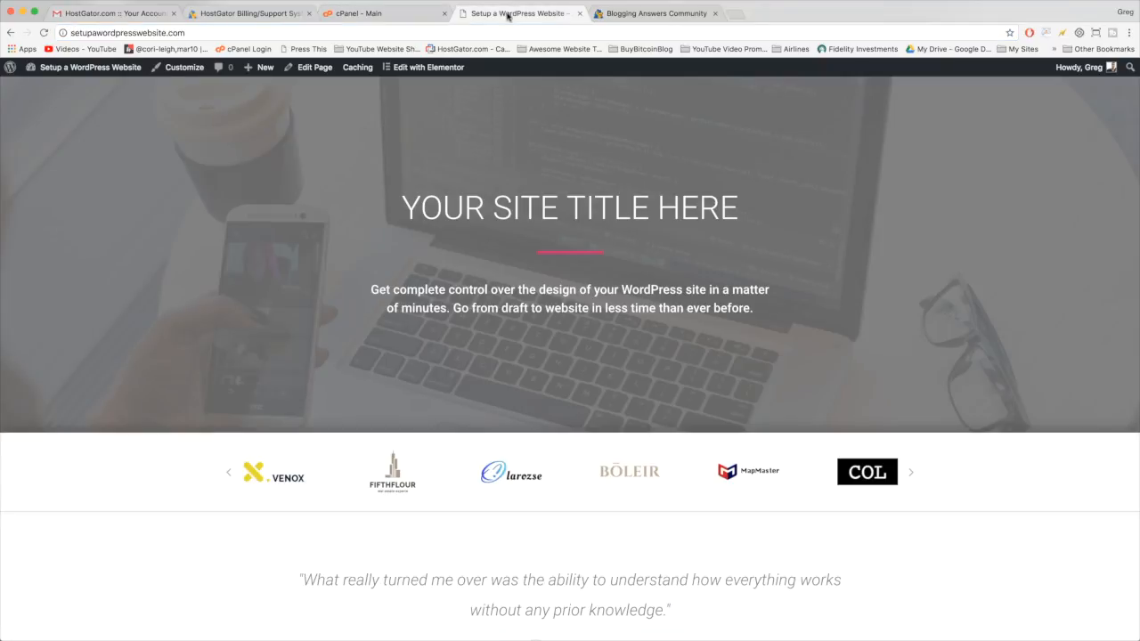